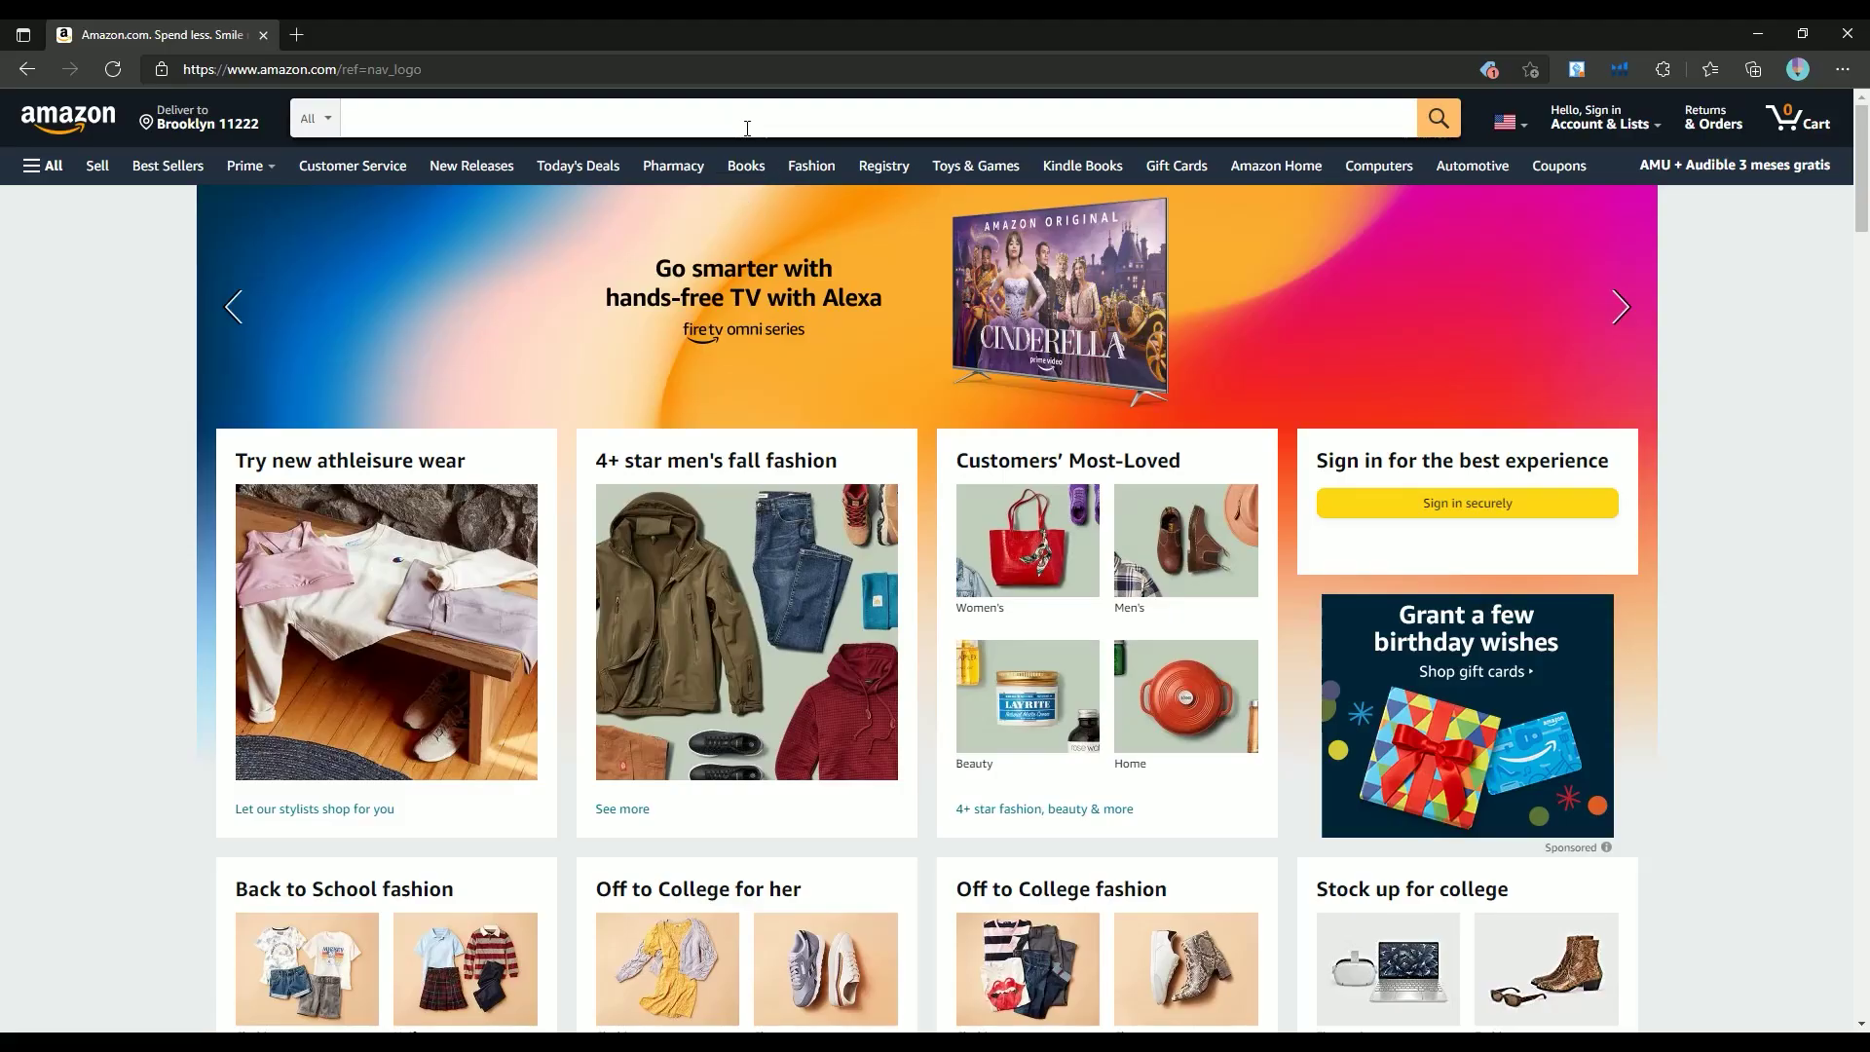
Search Amazon for 'scissors skills' and check the count of over 3,000 results
click(747, 128)
text(scissors skills)
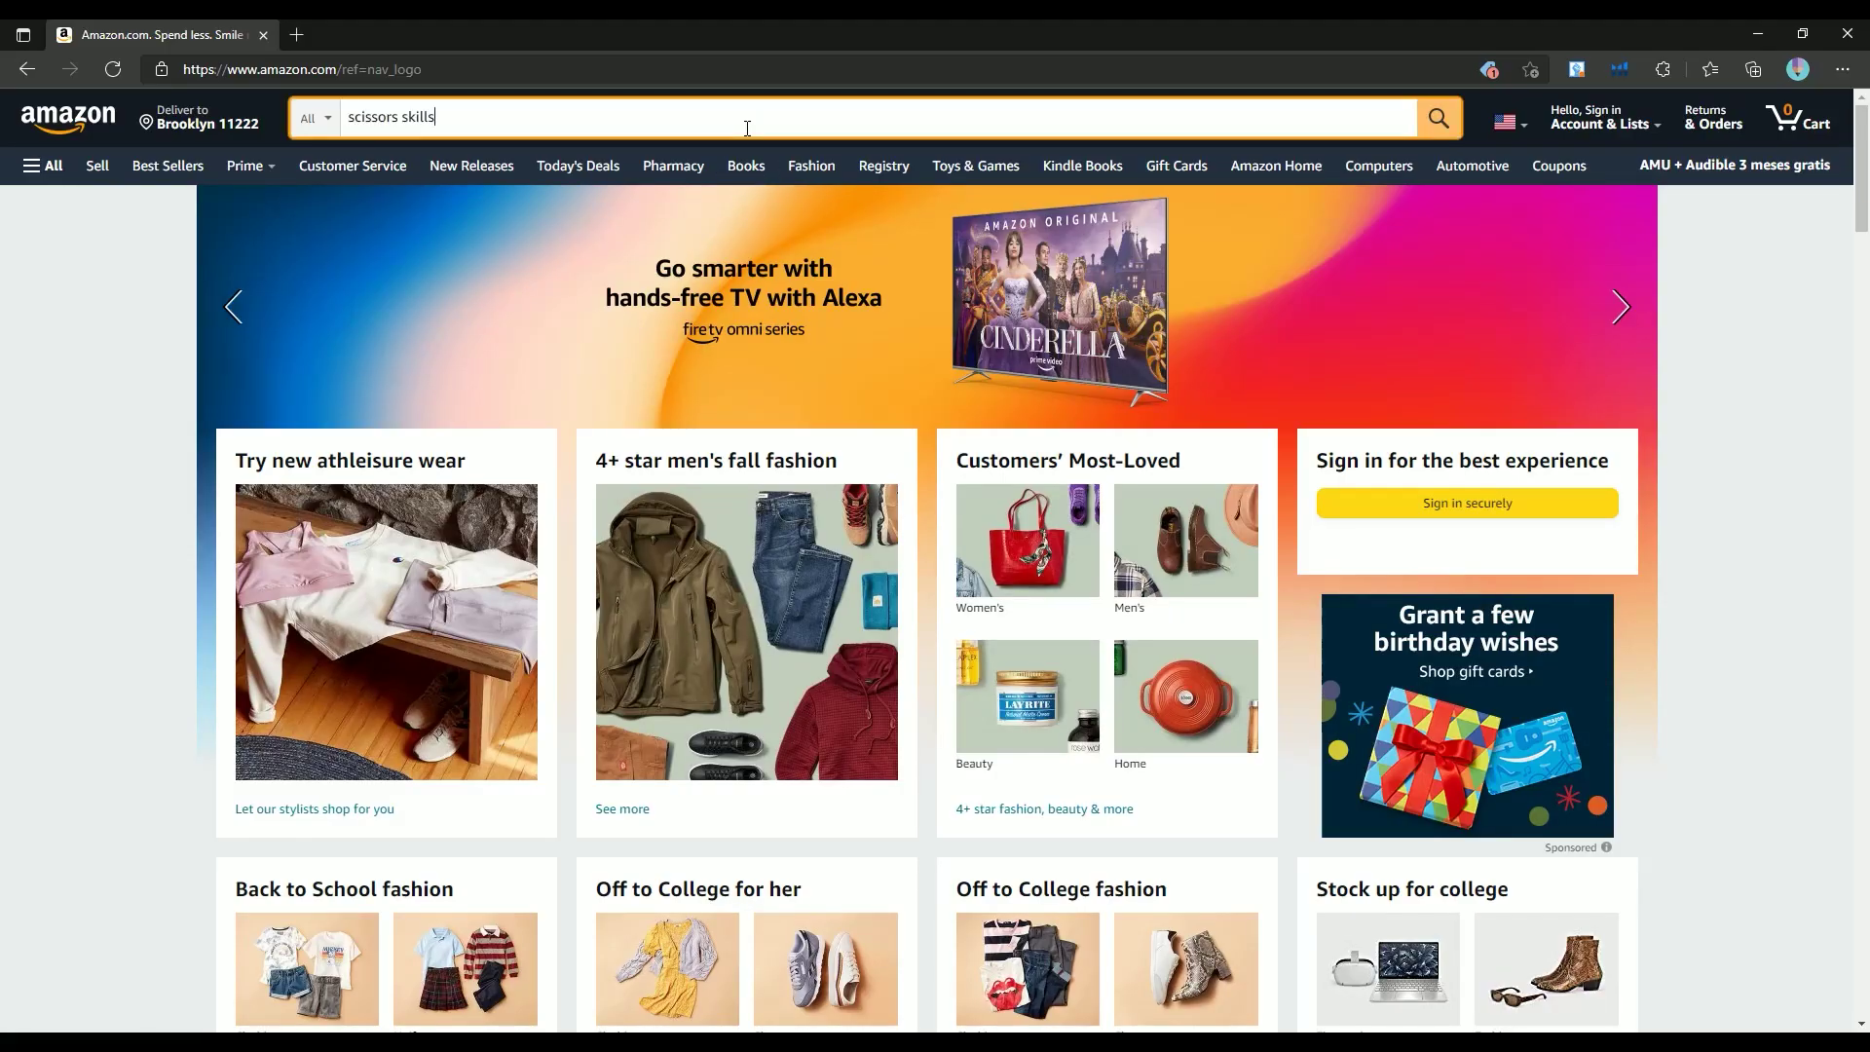
key(Return)
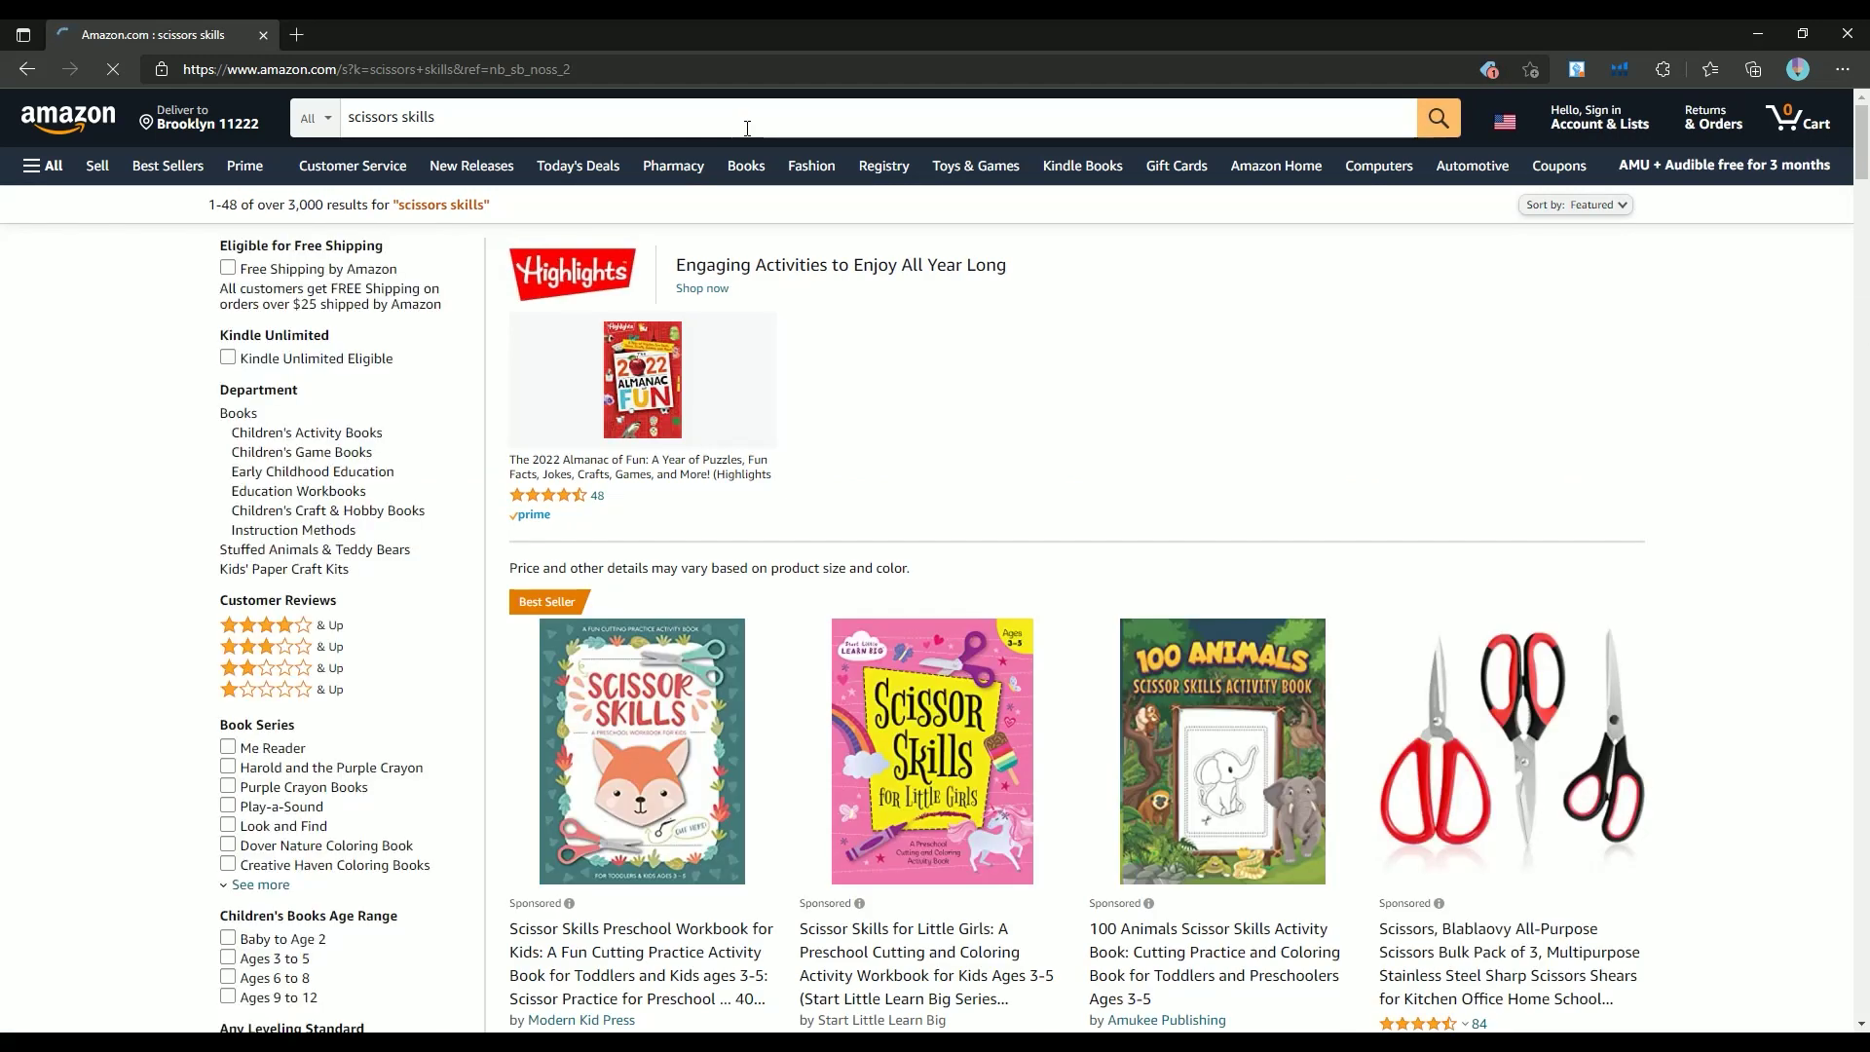
click(480, 116)
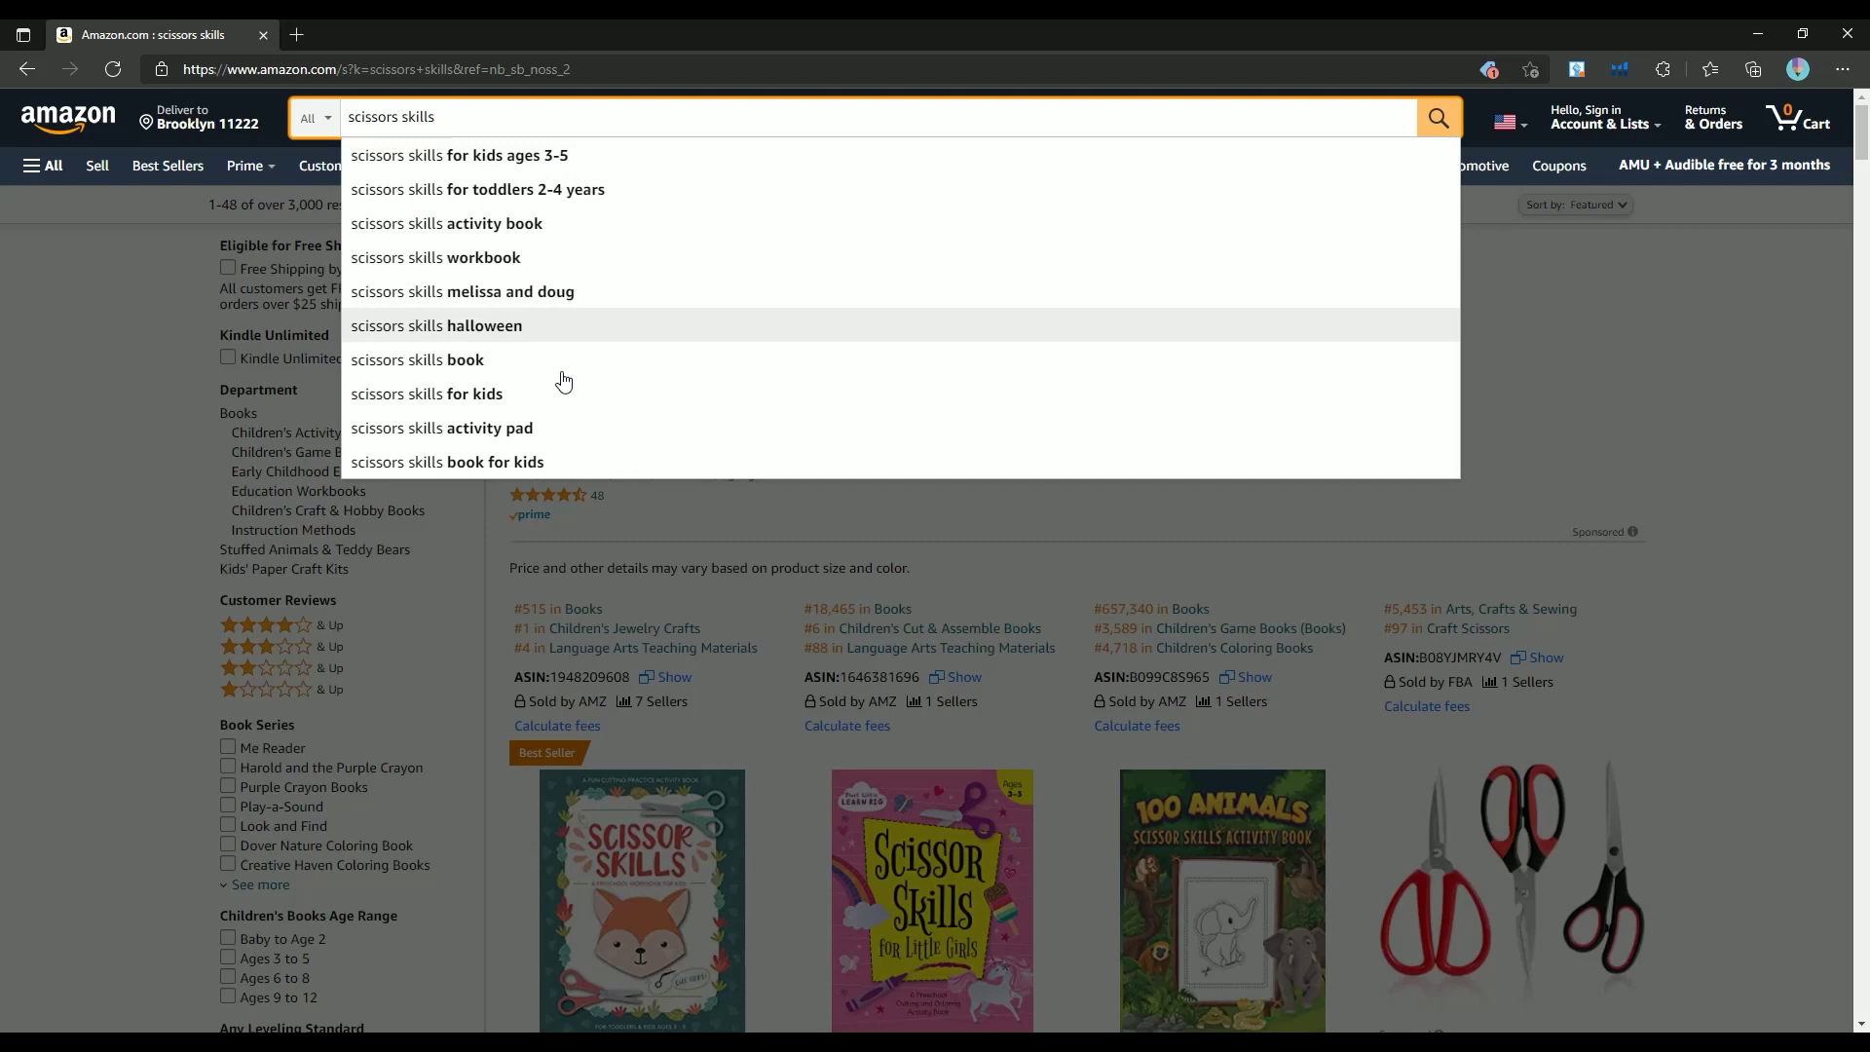
key(Escape)
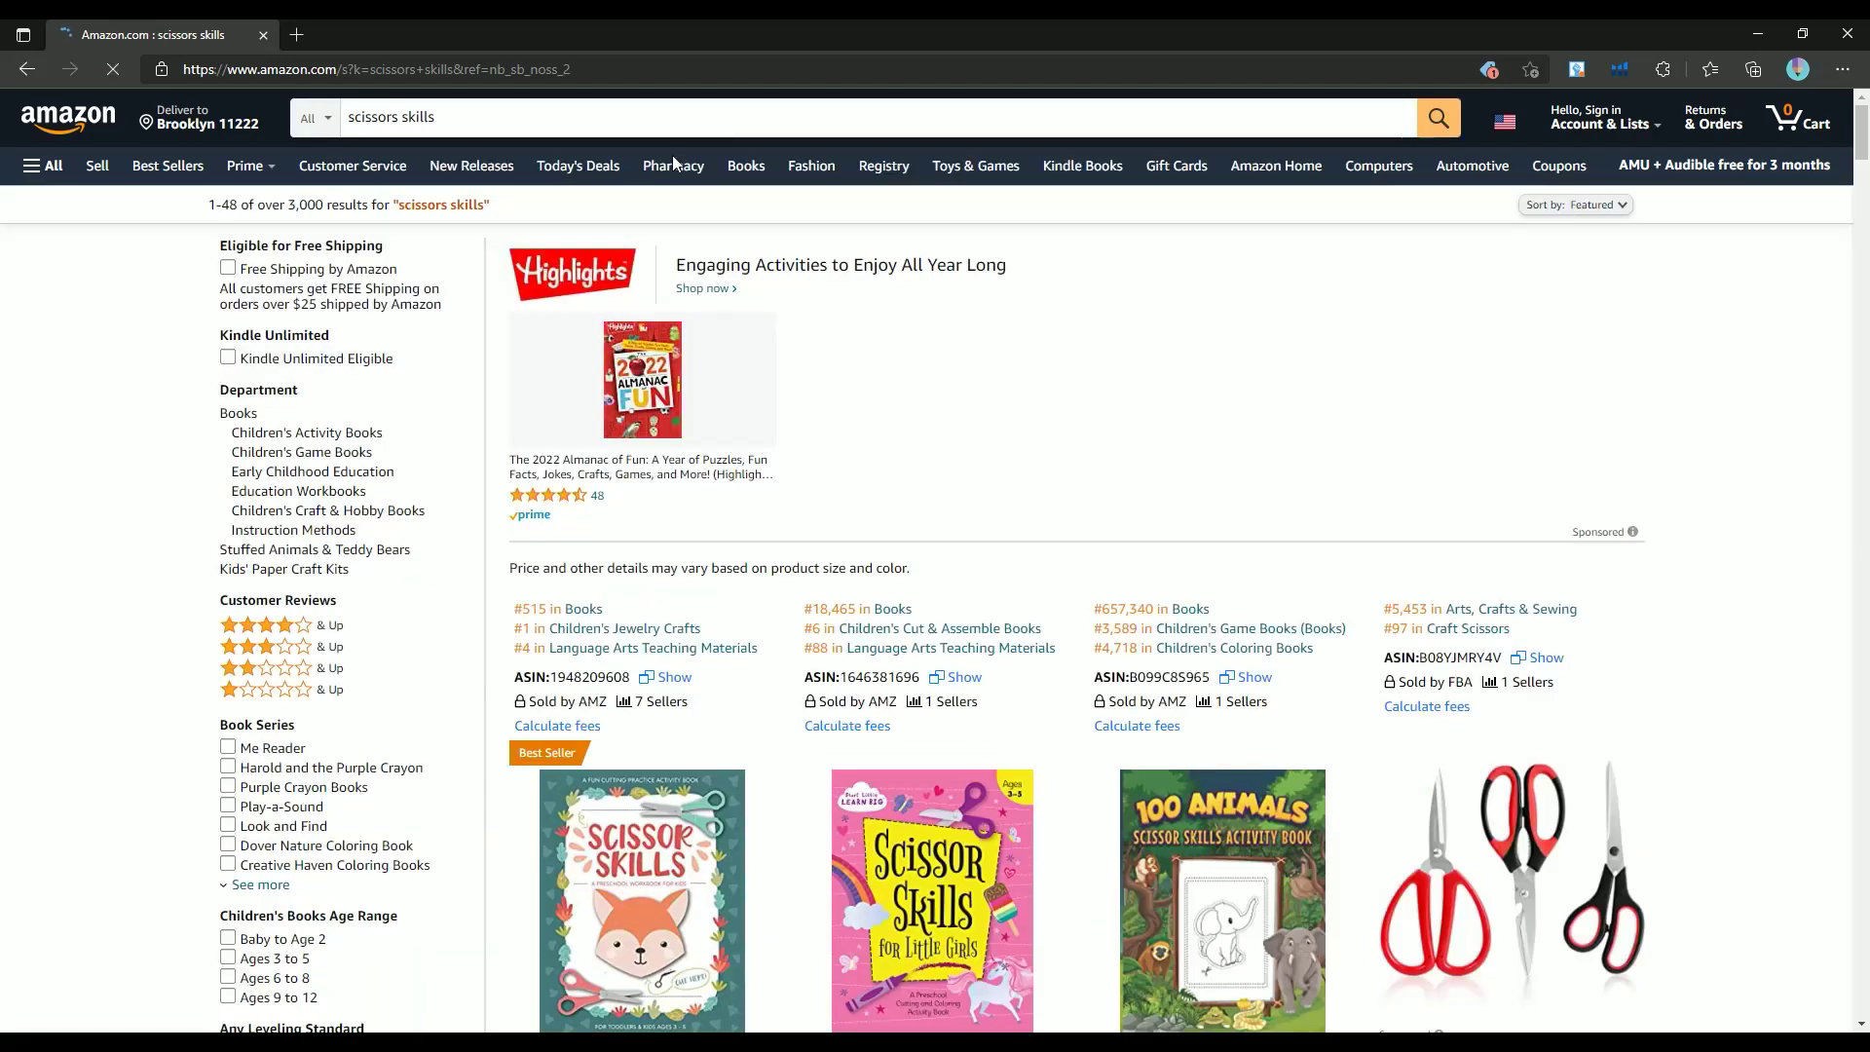
drag(201, 207, 385, 206)
click(1165, 467)
scroll(1178, 473, down, 3)
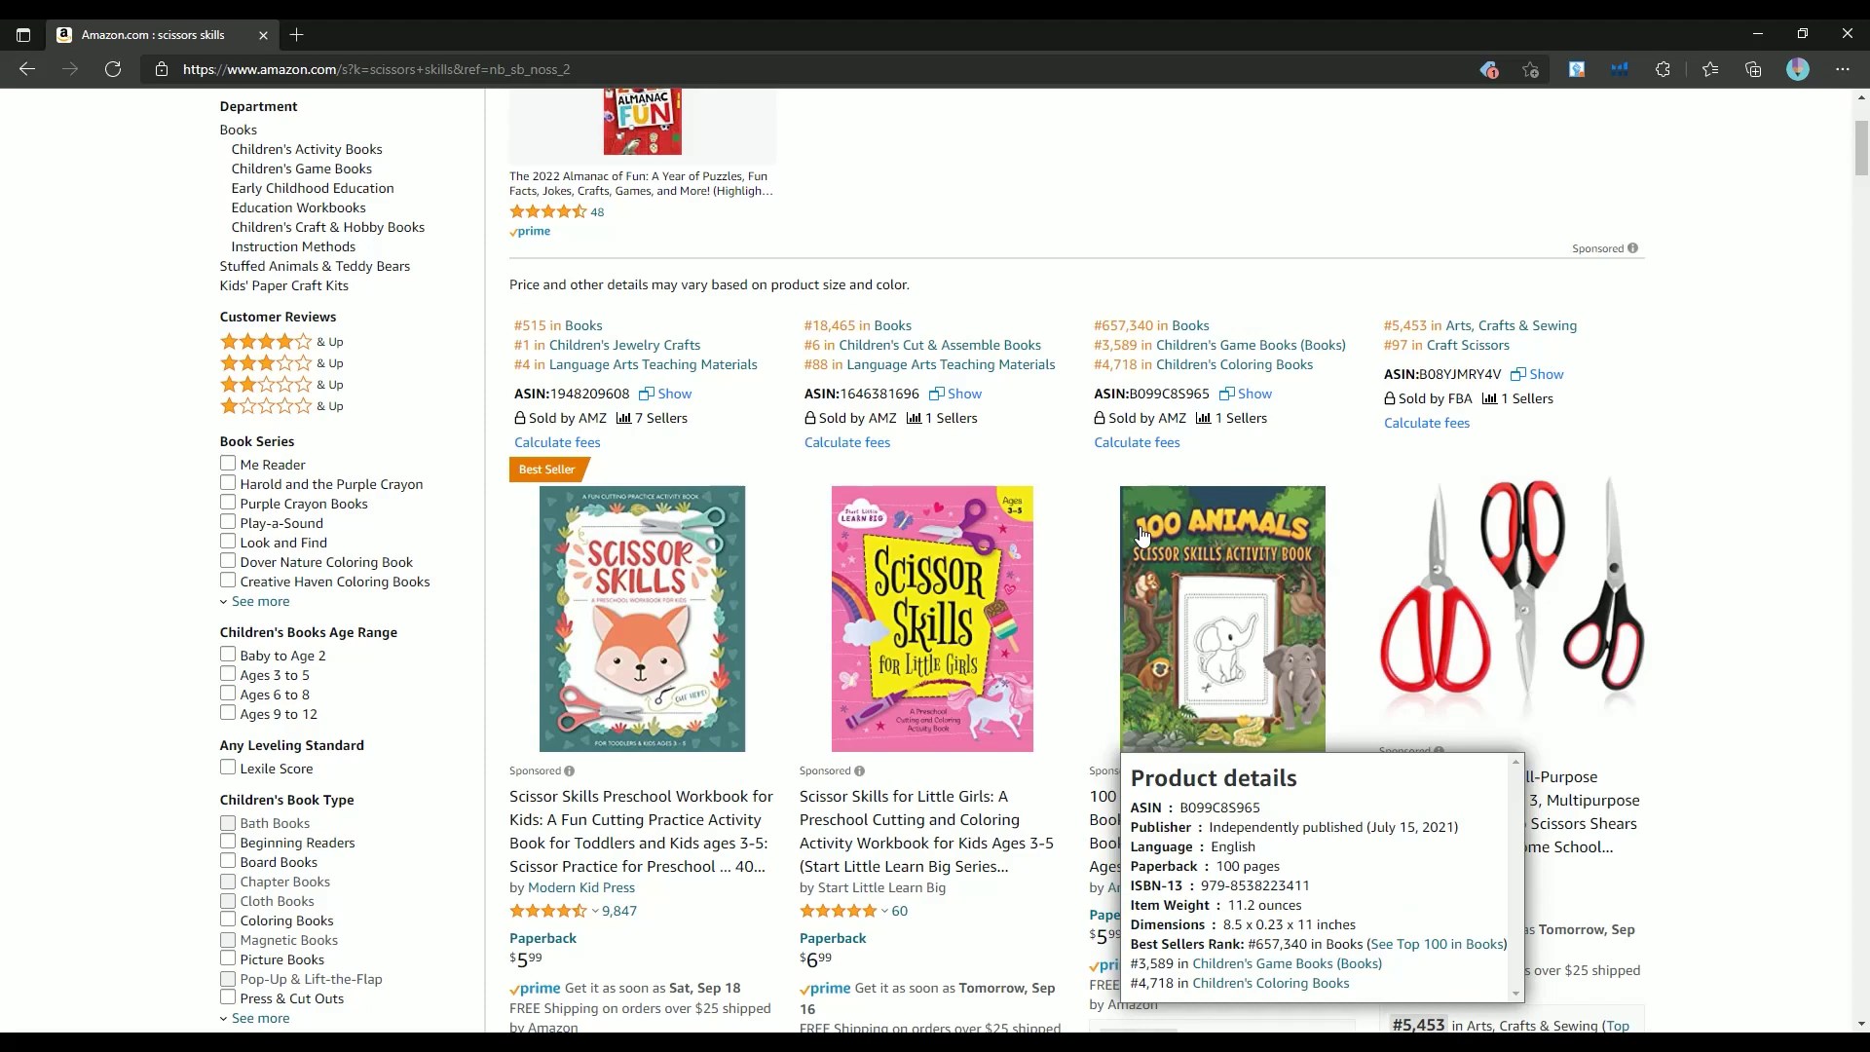
scroll(1796, 543, down, 8)
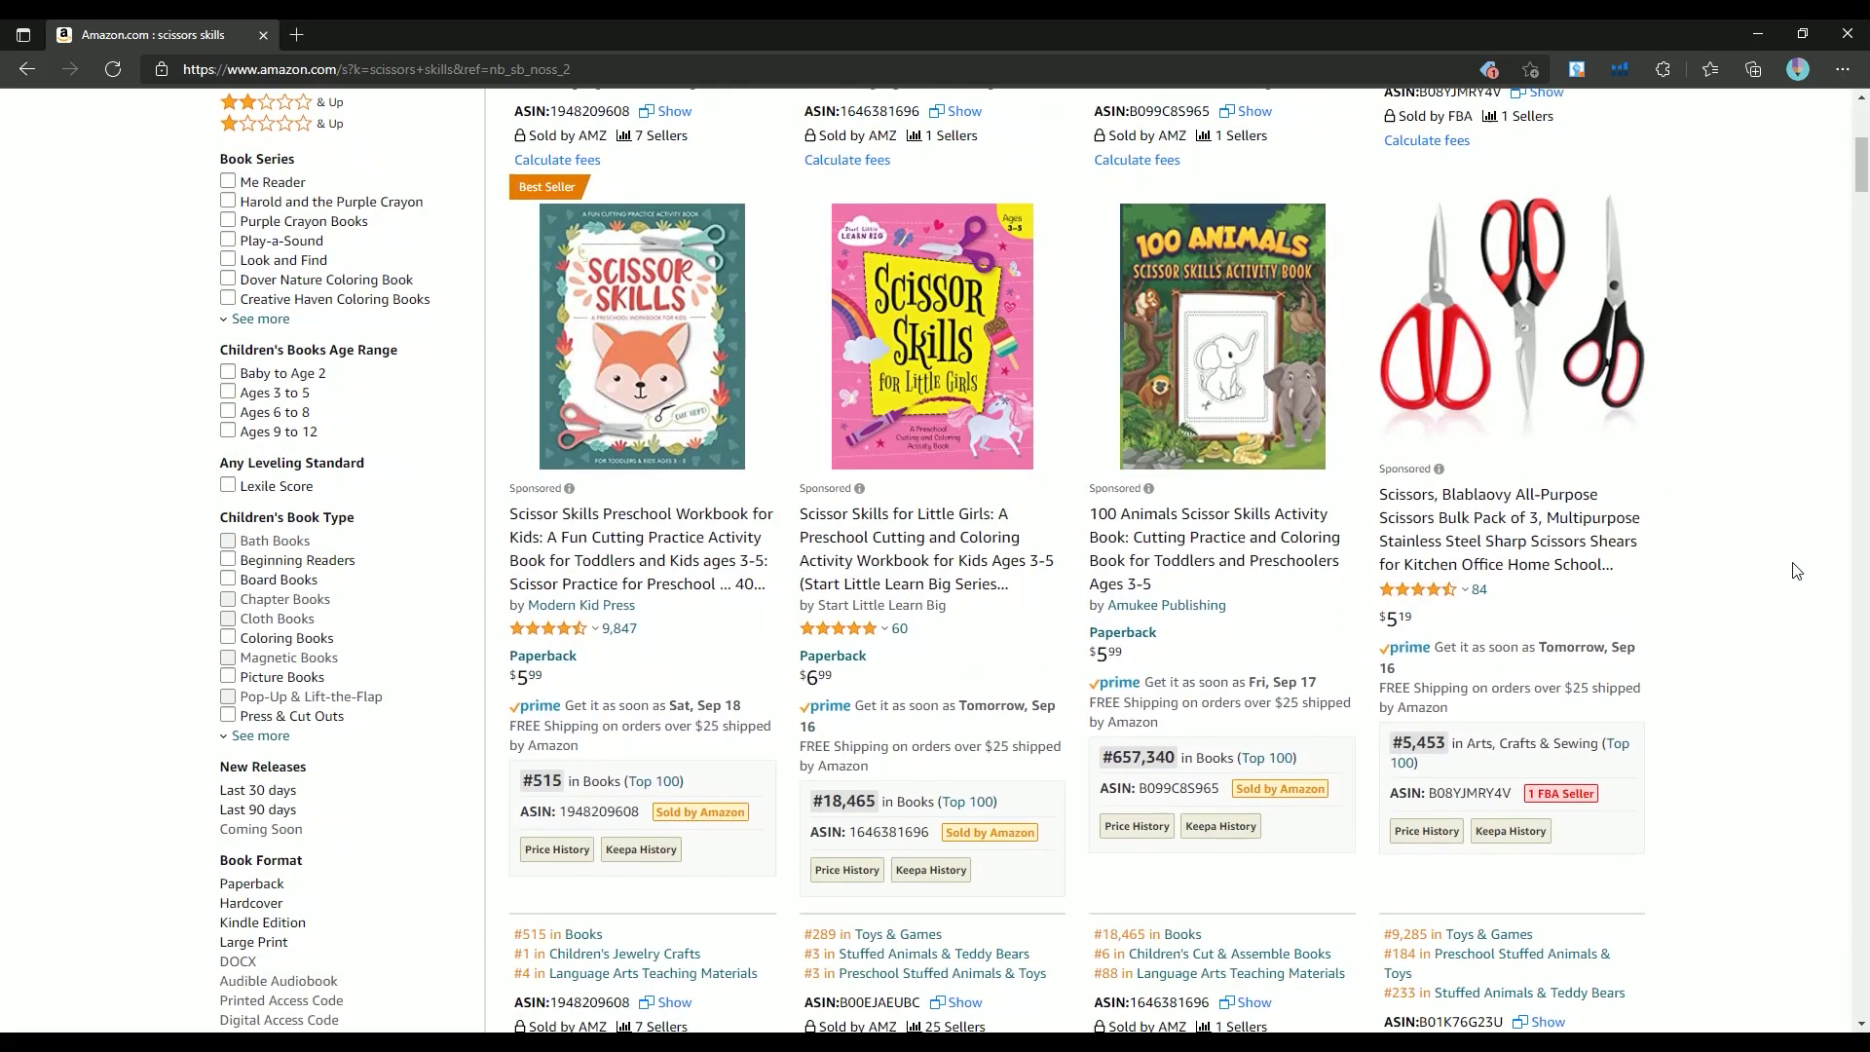
scroll(1789, 581, down, 6)
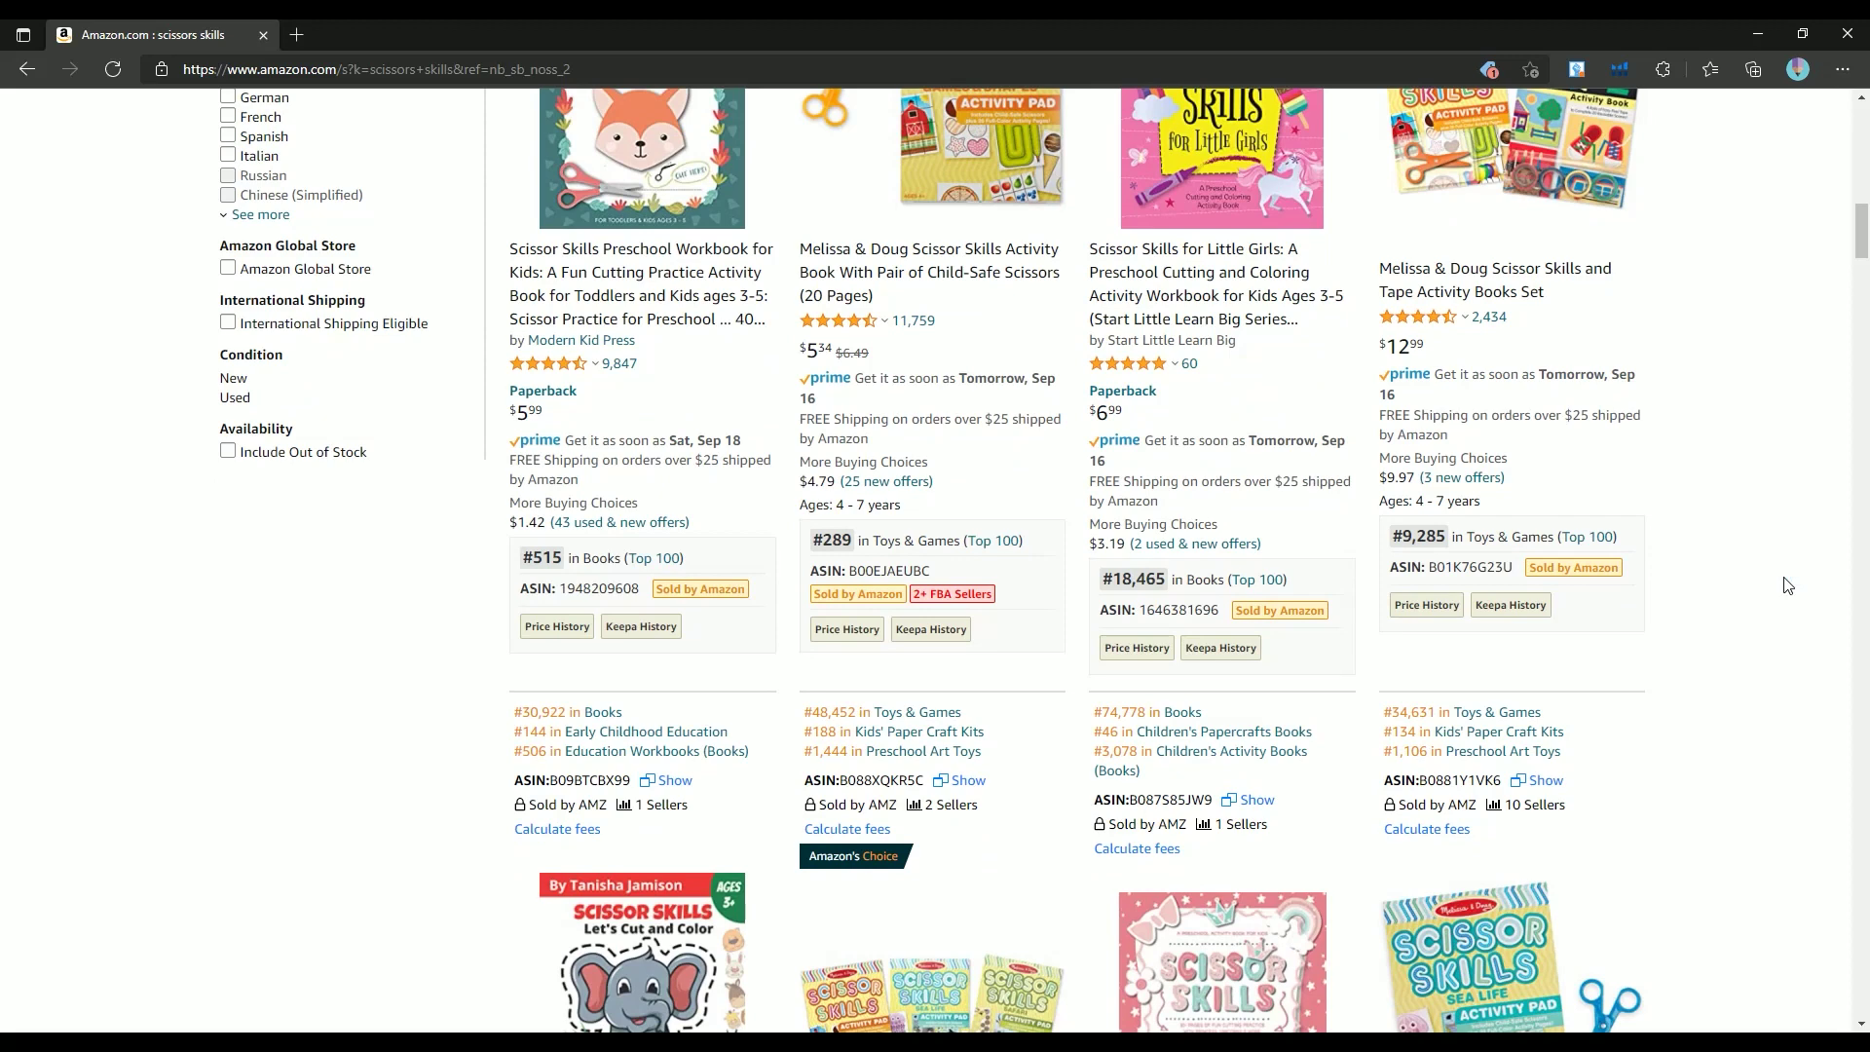
scroll(1788, 584, up, 2)
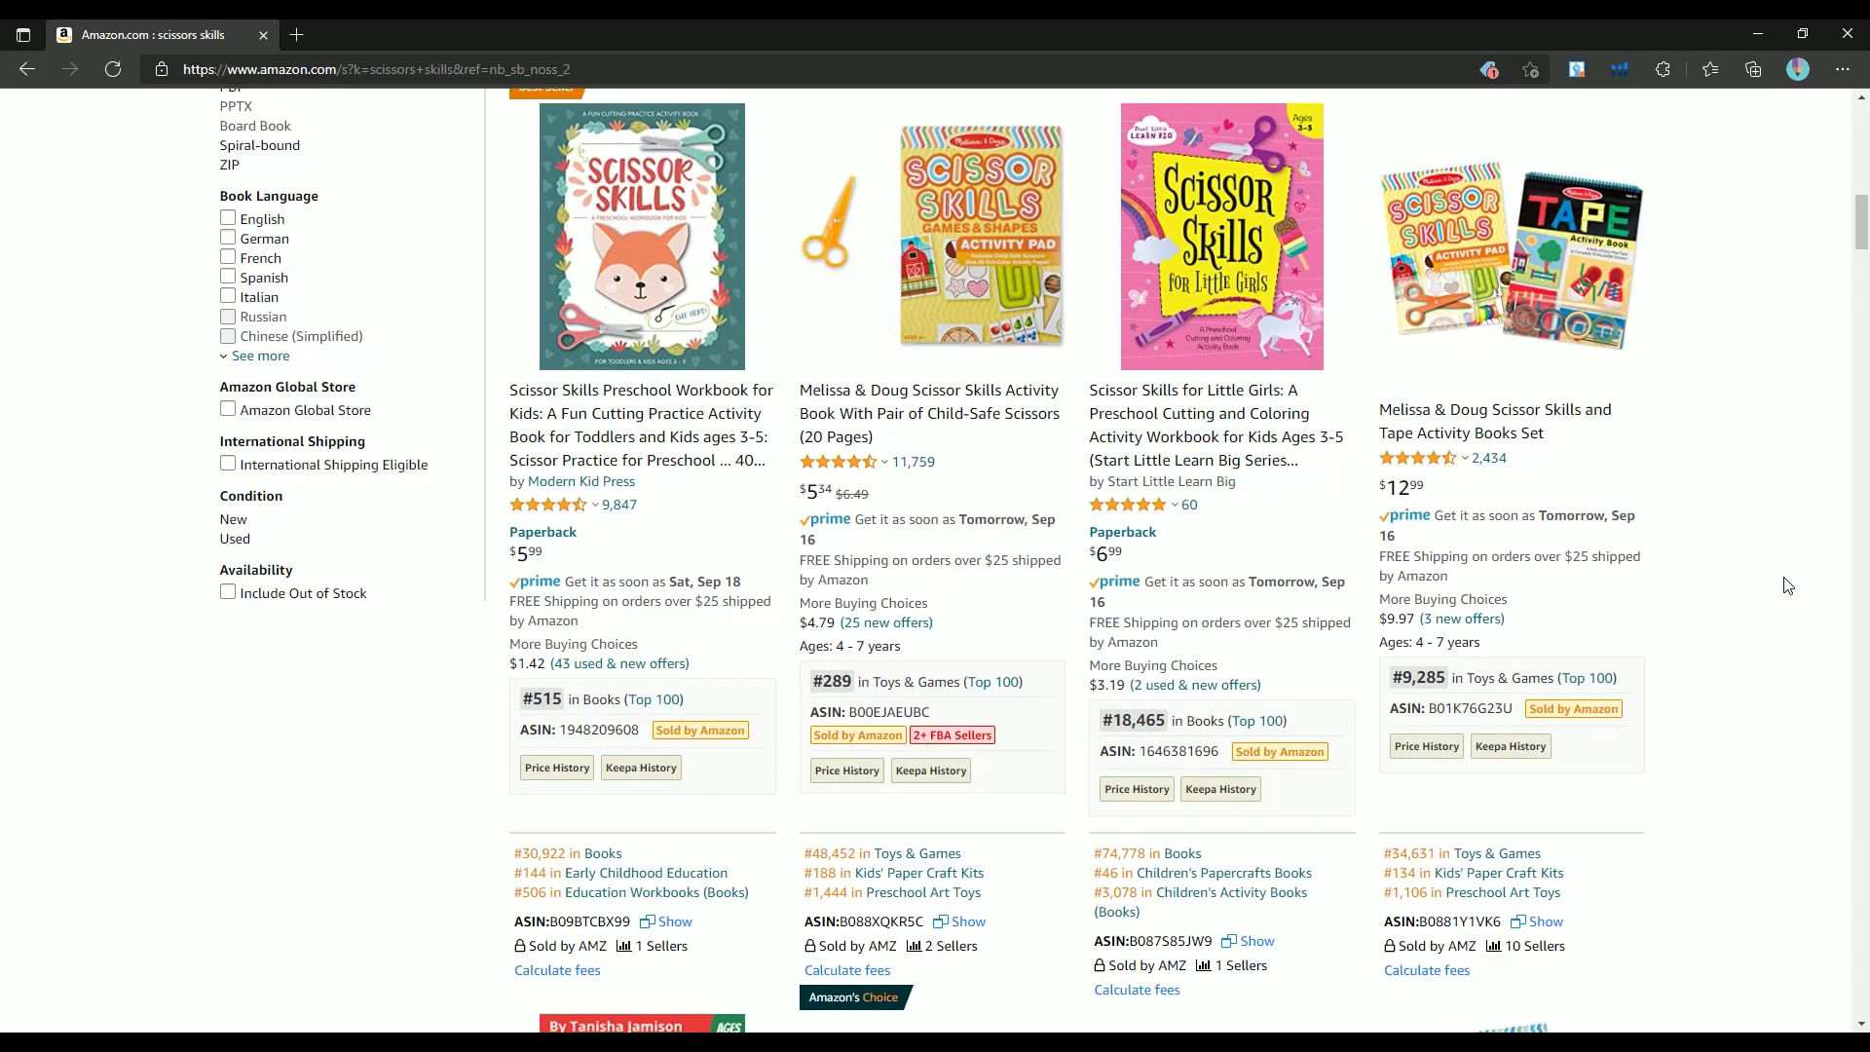
scroll(1789, 585, down, 9)
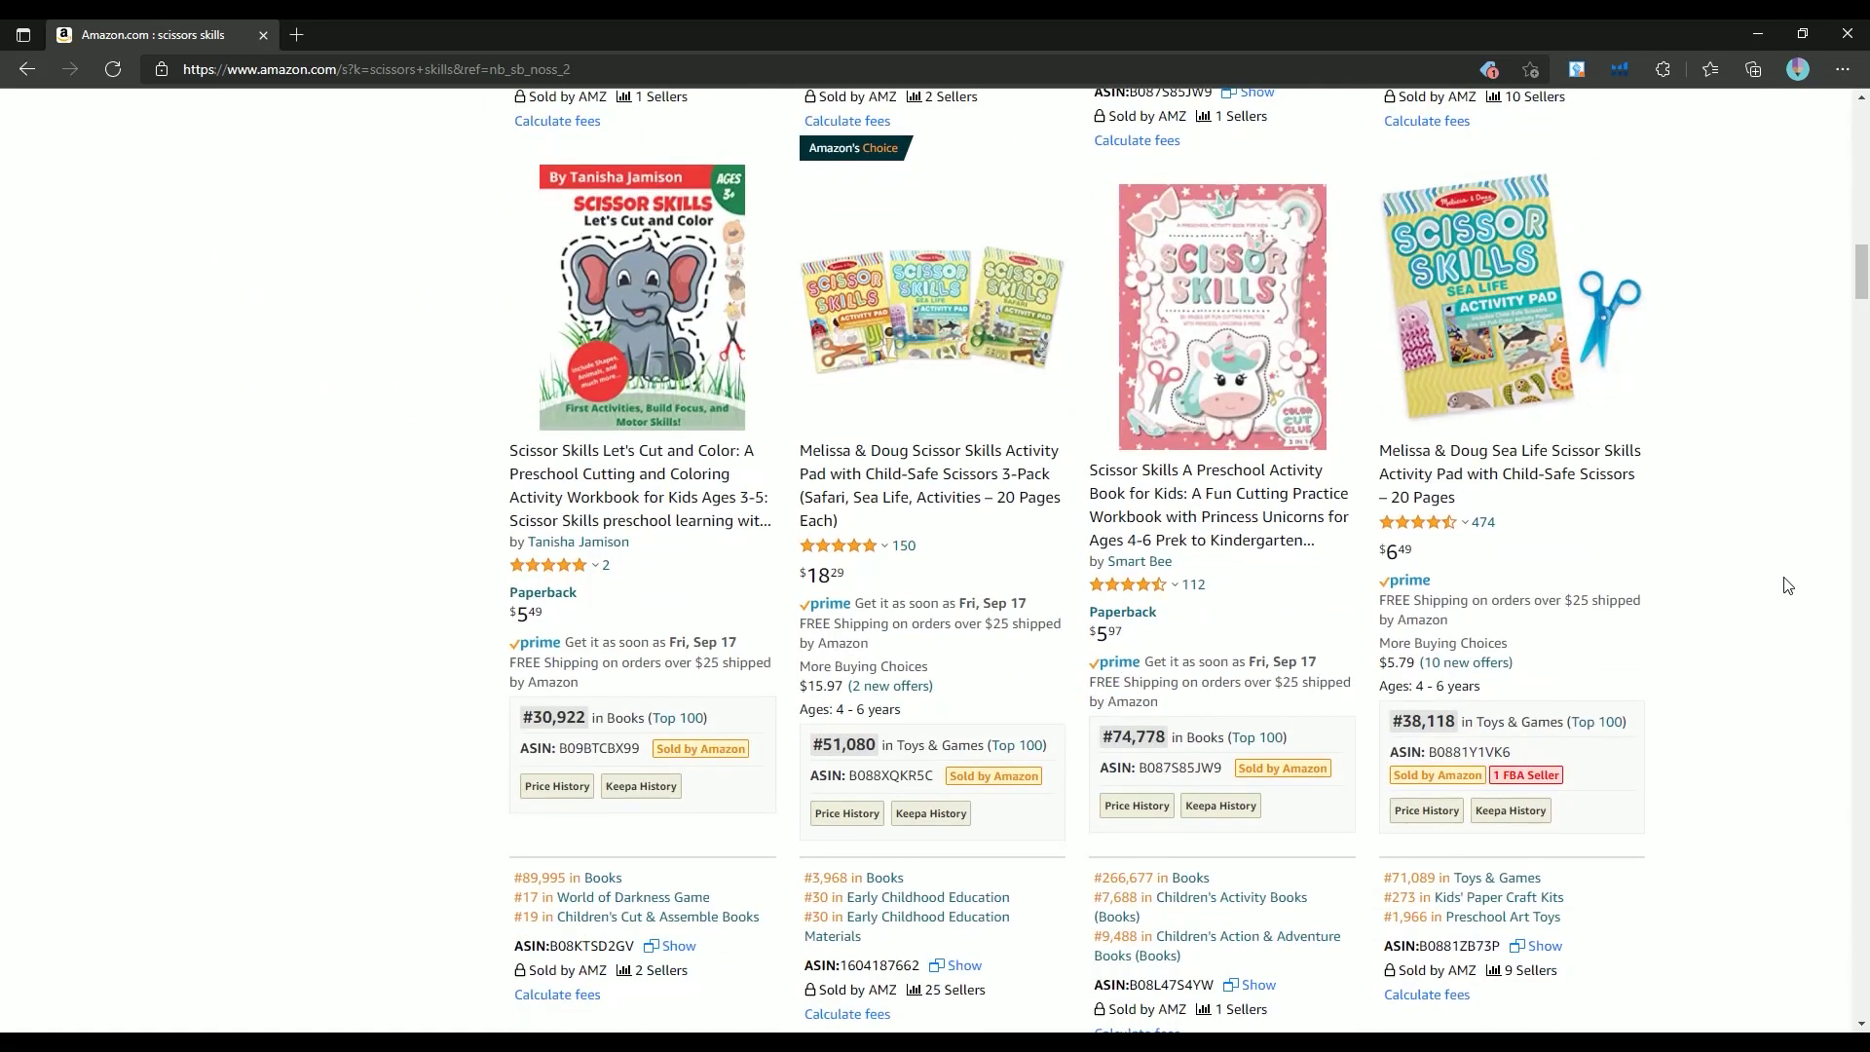
scroll(1788, 586, down, 9)
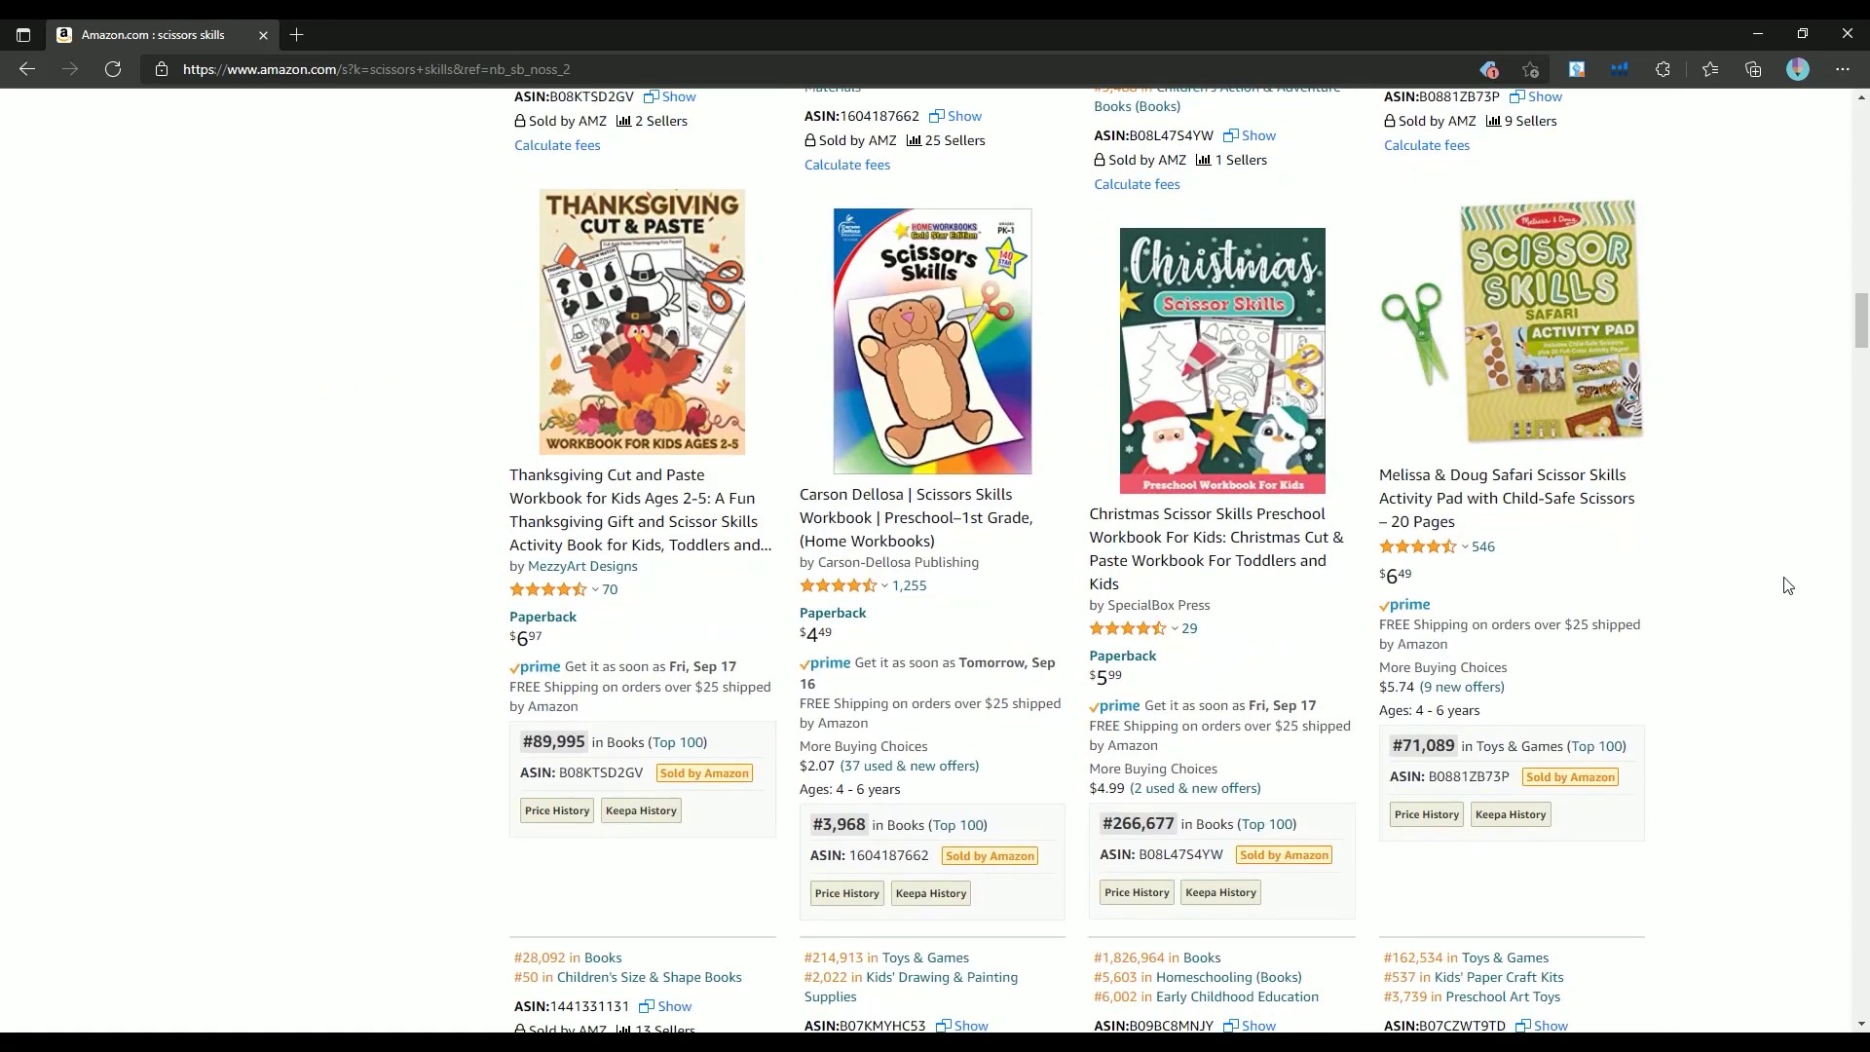
scroll(1788, 586, up, 10)
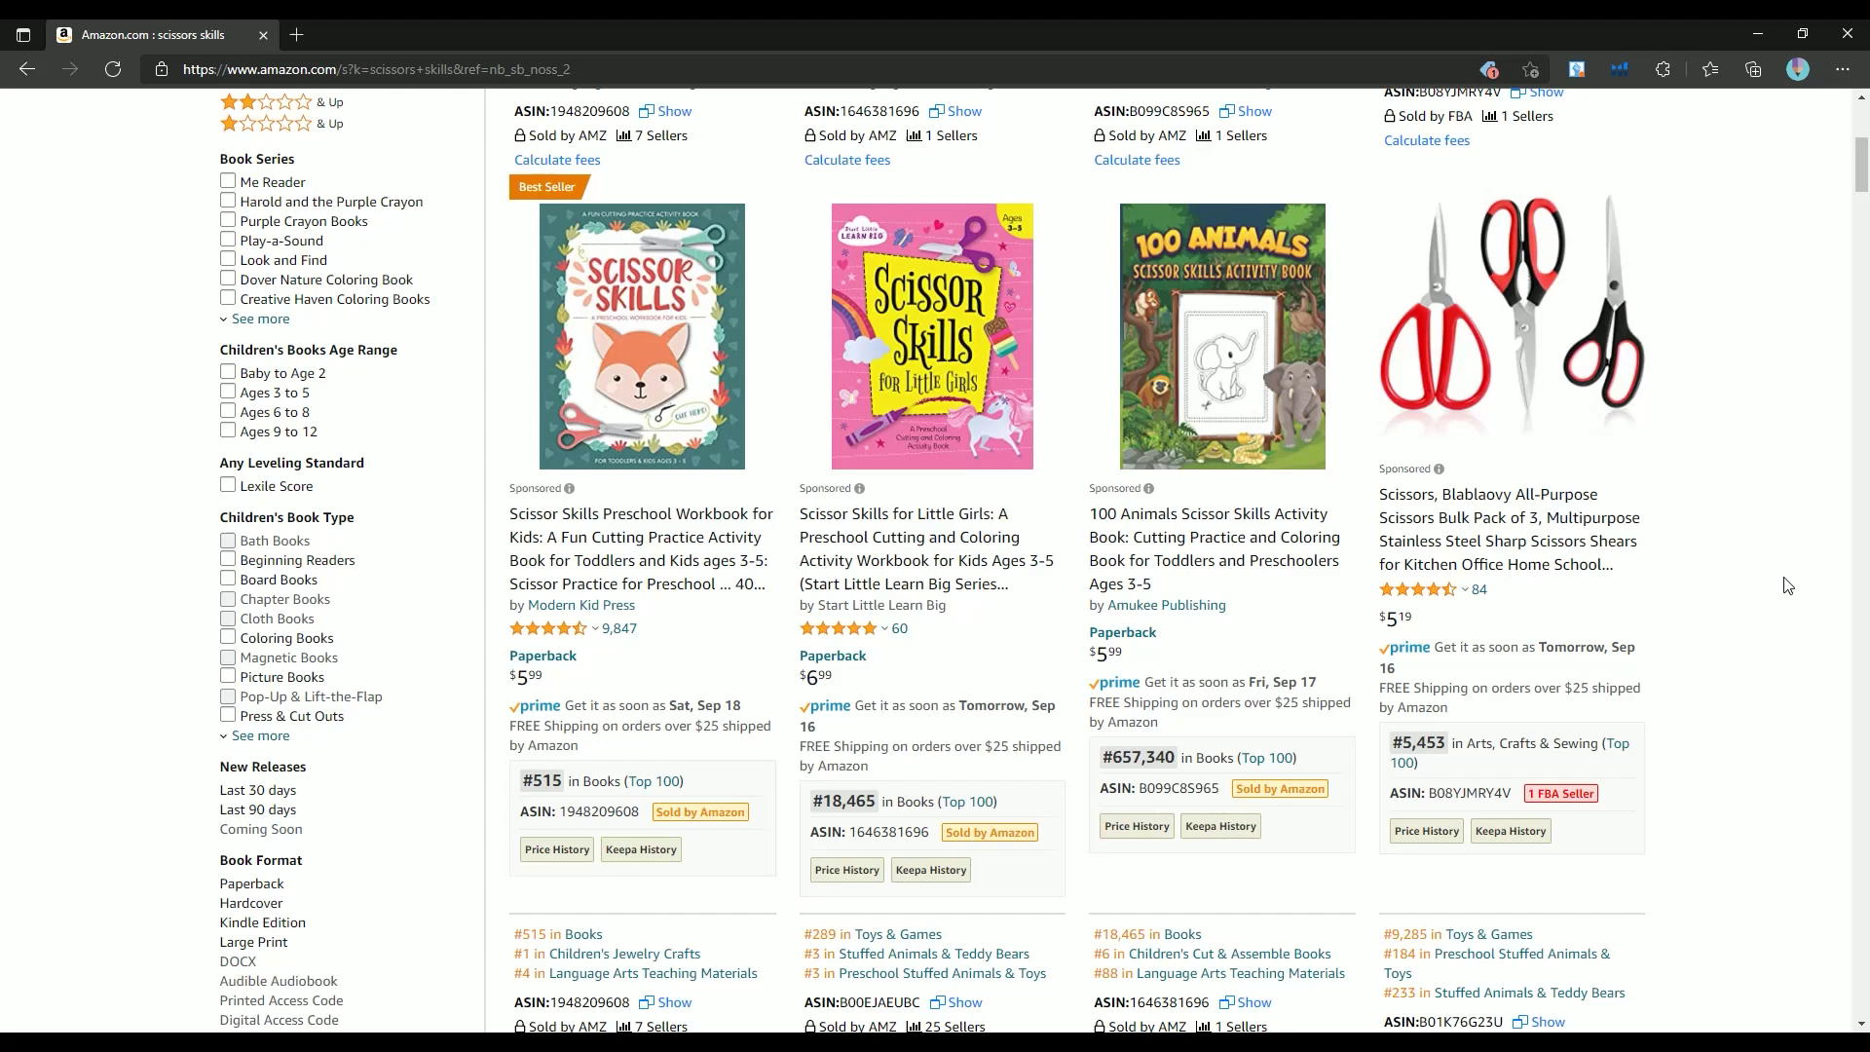
scroll(1788, 585, up, 4)
scroll(1788, 586, down, 2)
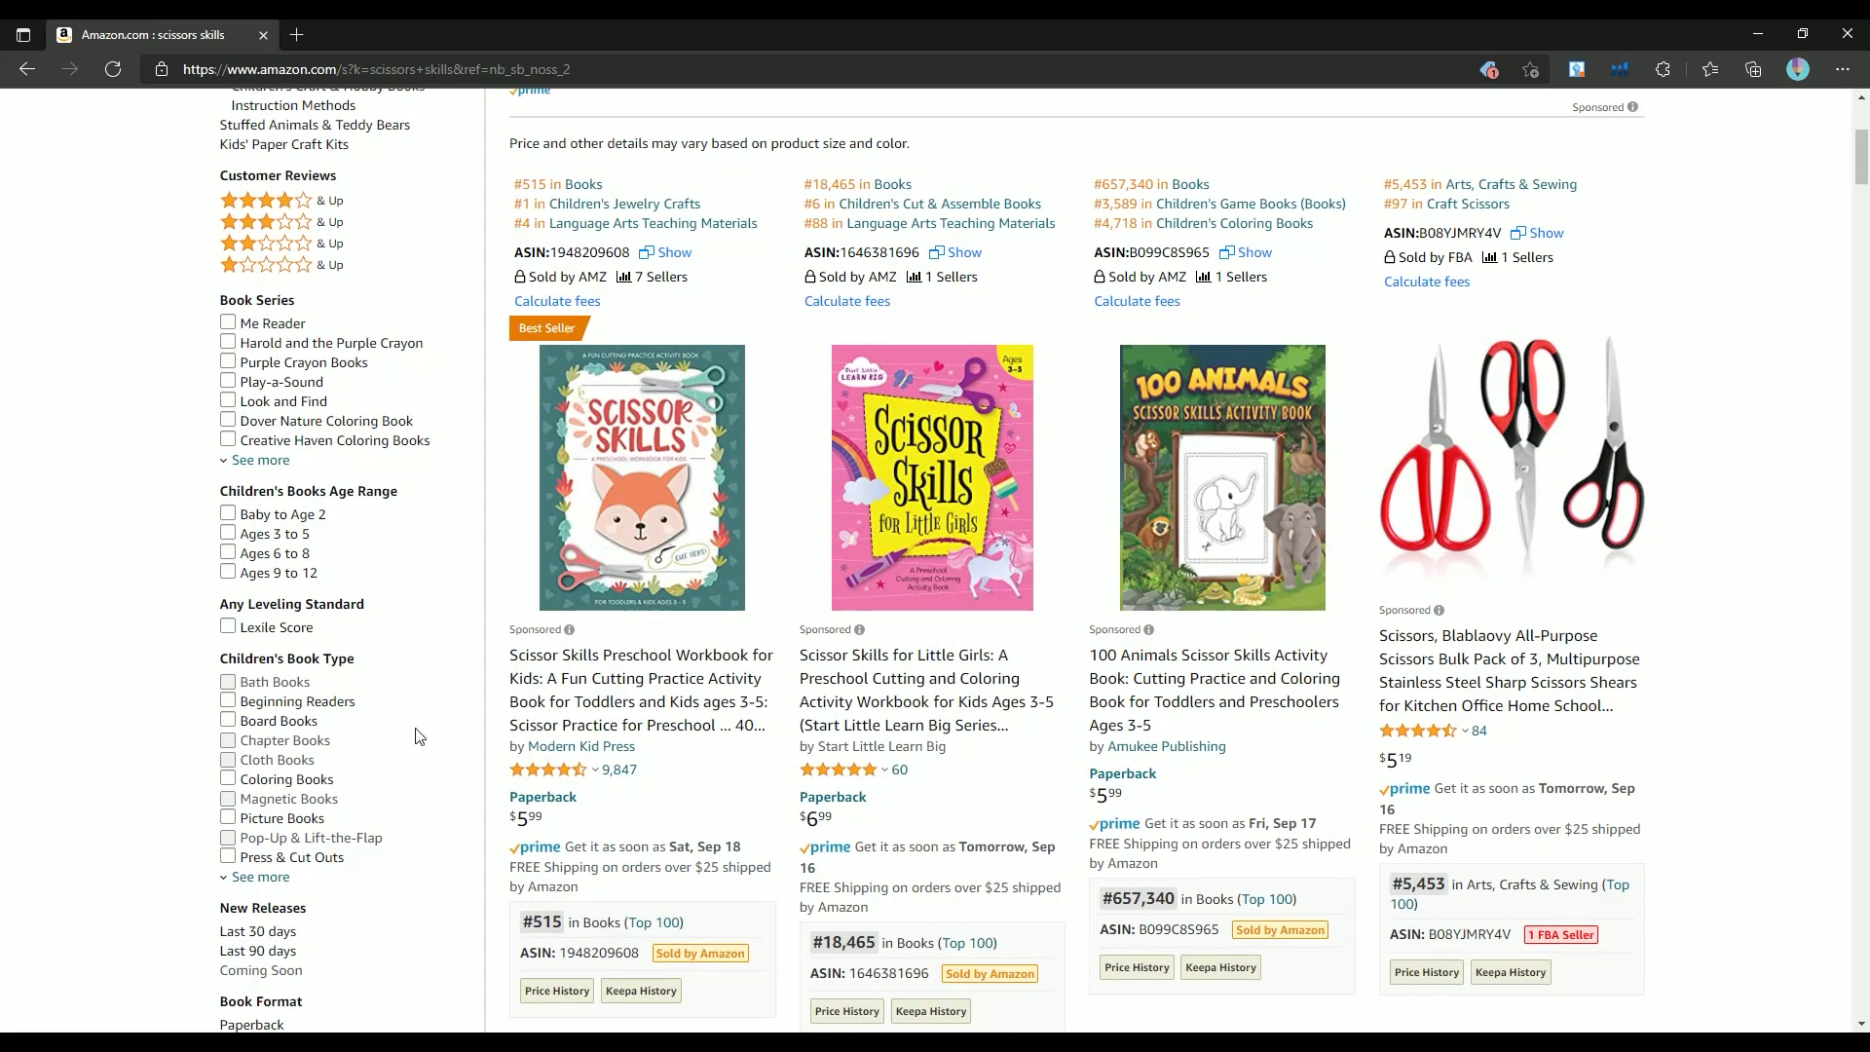
drag(559, 819, 511, 829)
Open the Scissor Skills Preschool Workbook page and check its 84-page print length
click(510, 829)
mouse_move(644, 419)
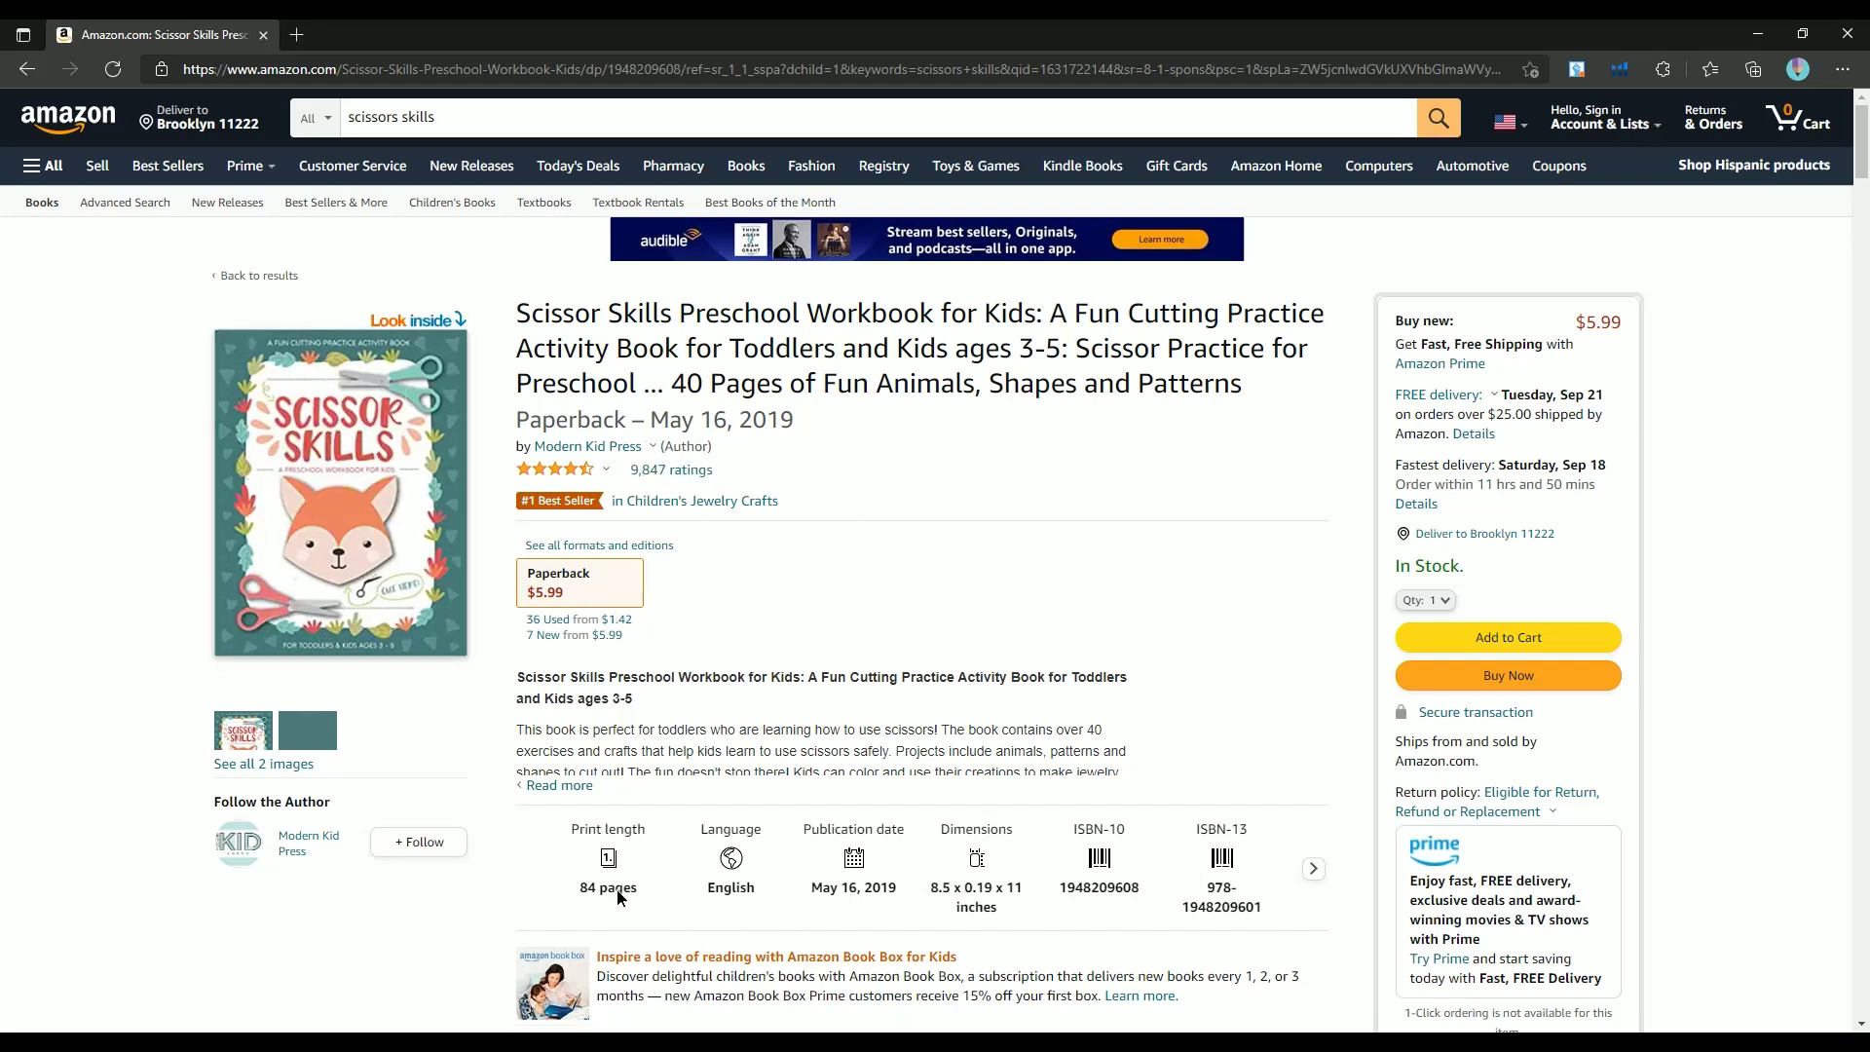
drag(617, 896, 571, 888)
click(541, 917)
Browse the workbook's Look Inside sample pages, then close the reader
click(399, 484)
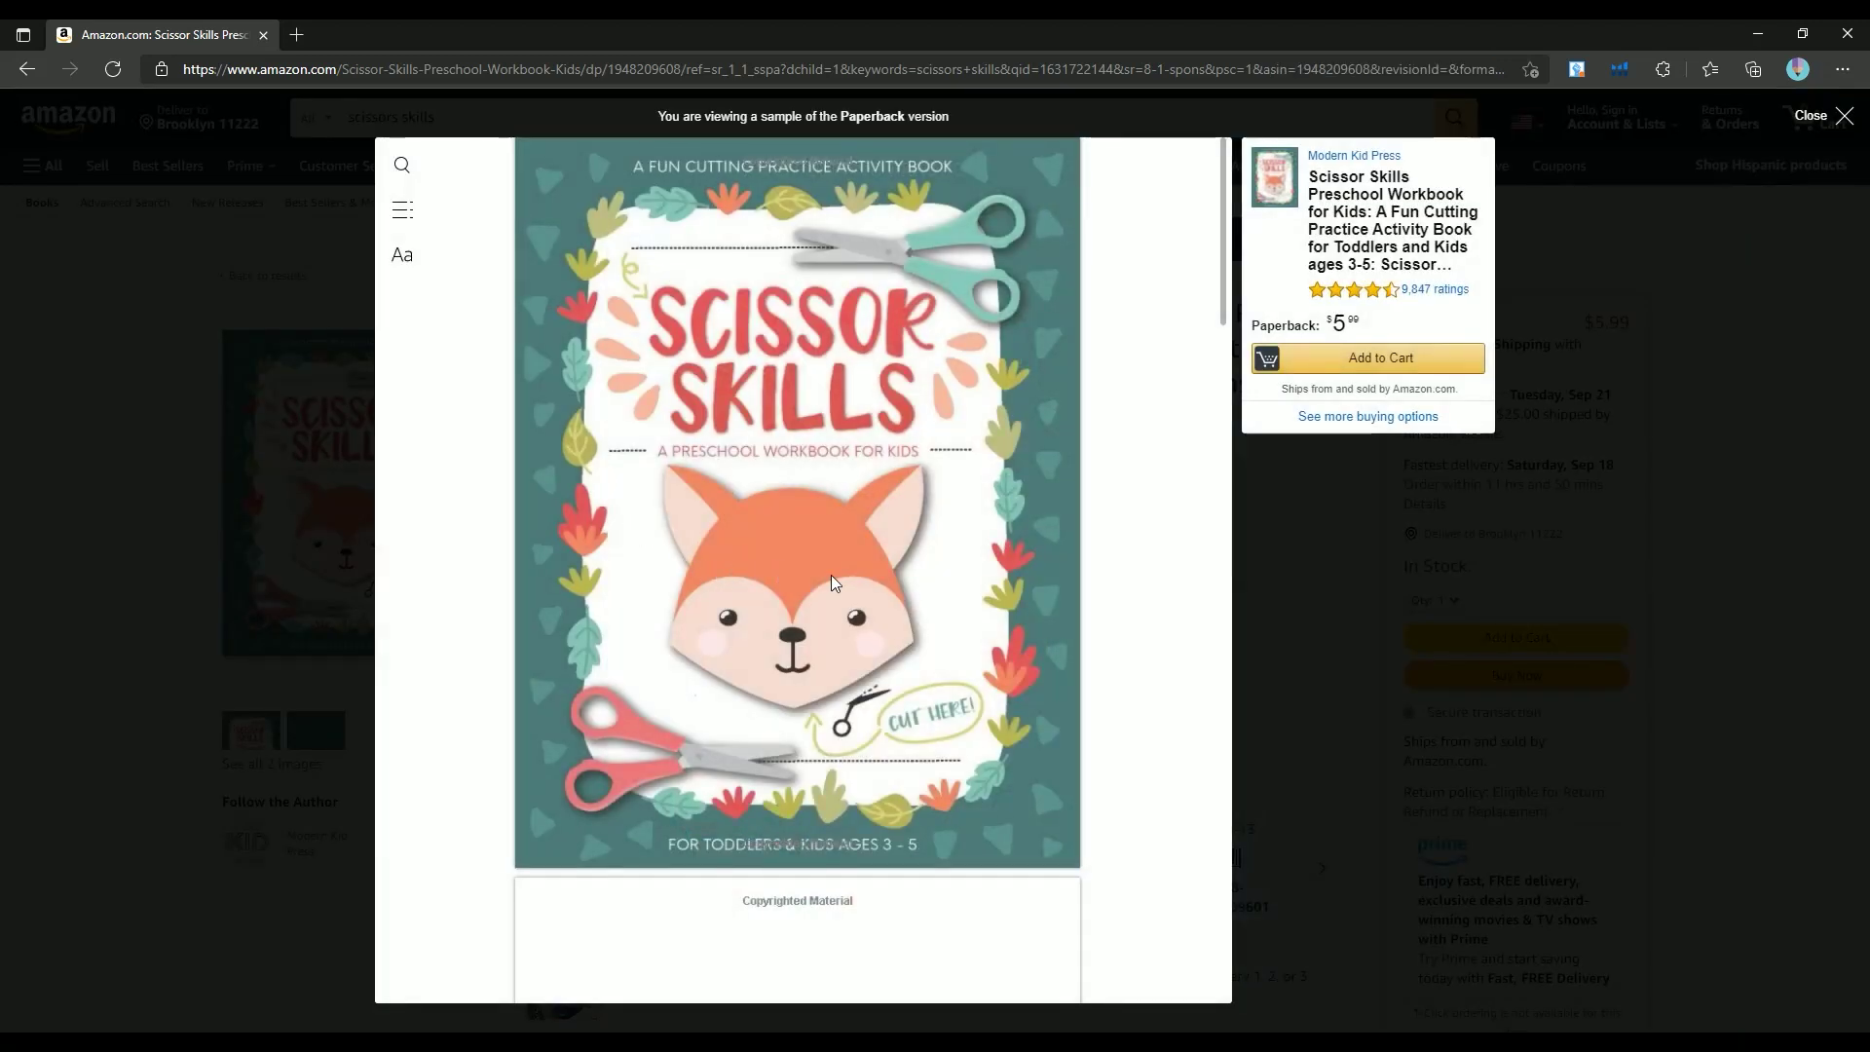
scroll(844, 564, down, 15)
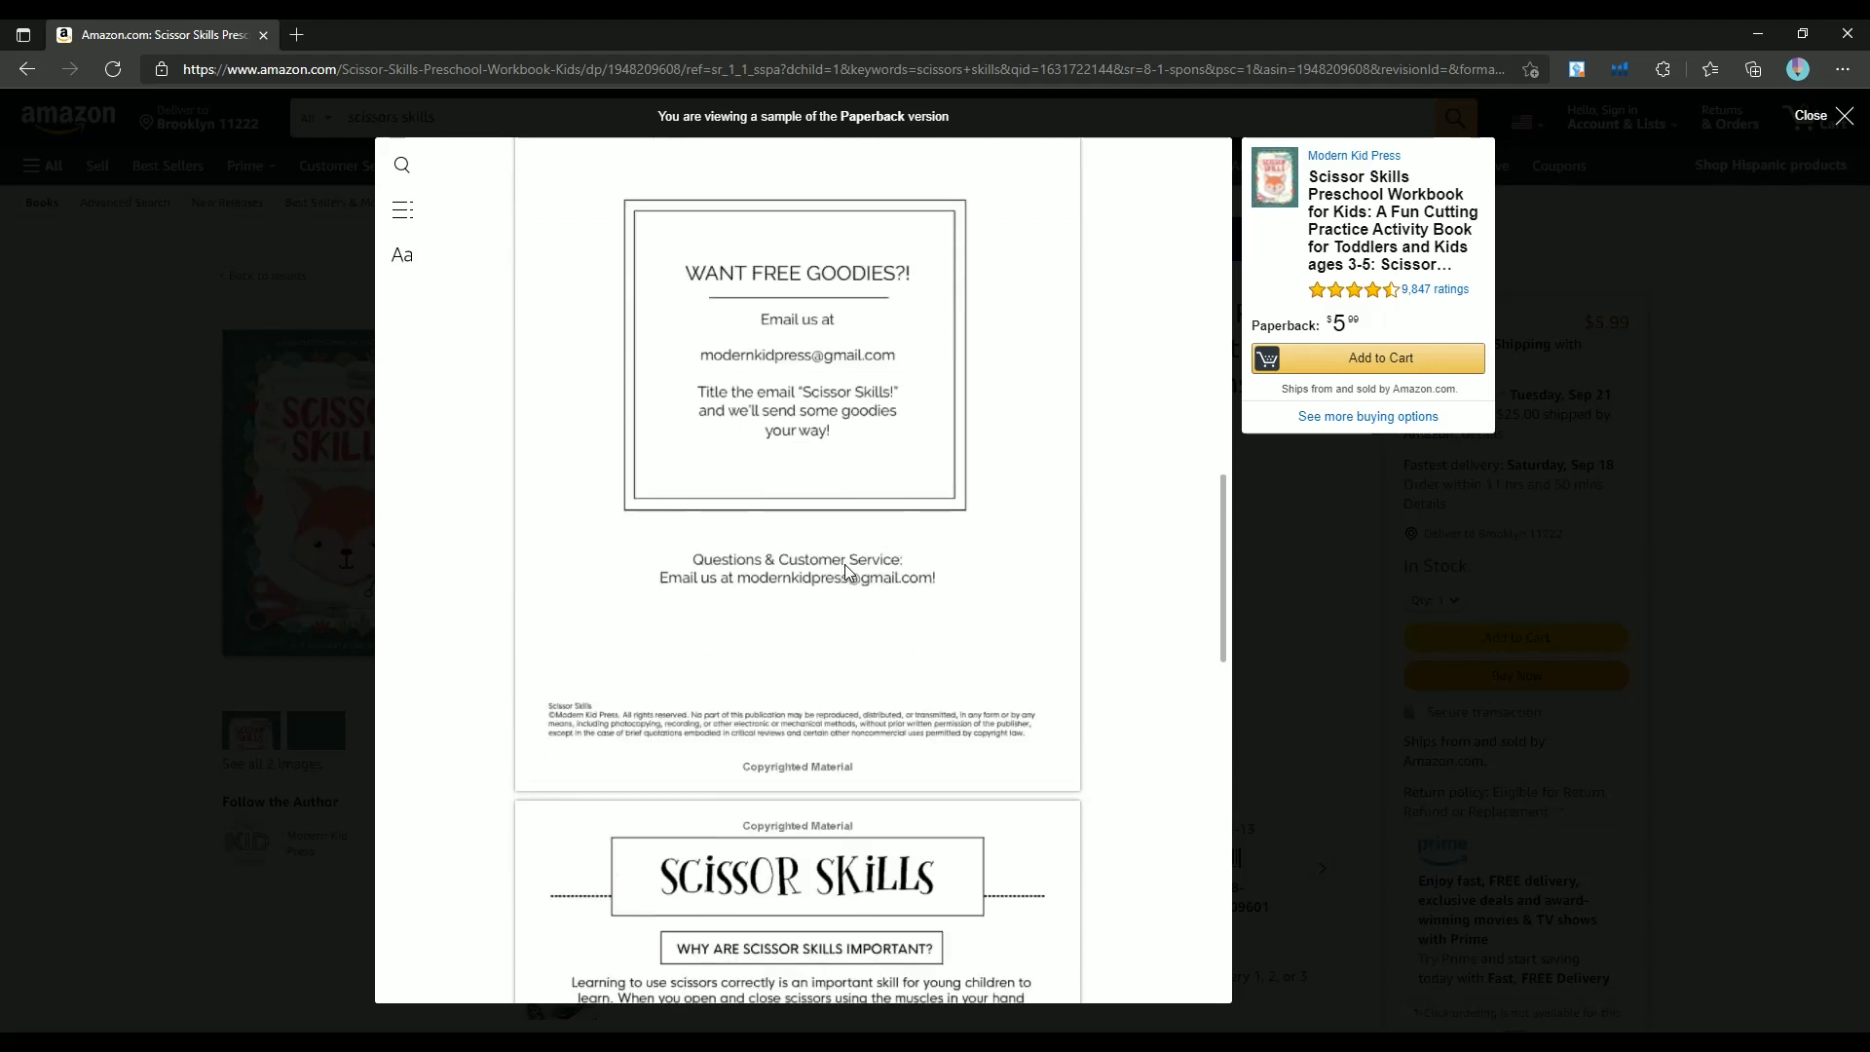
scroll(847, 571, down, 15)
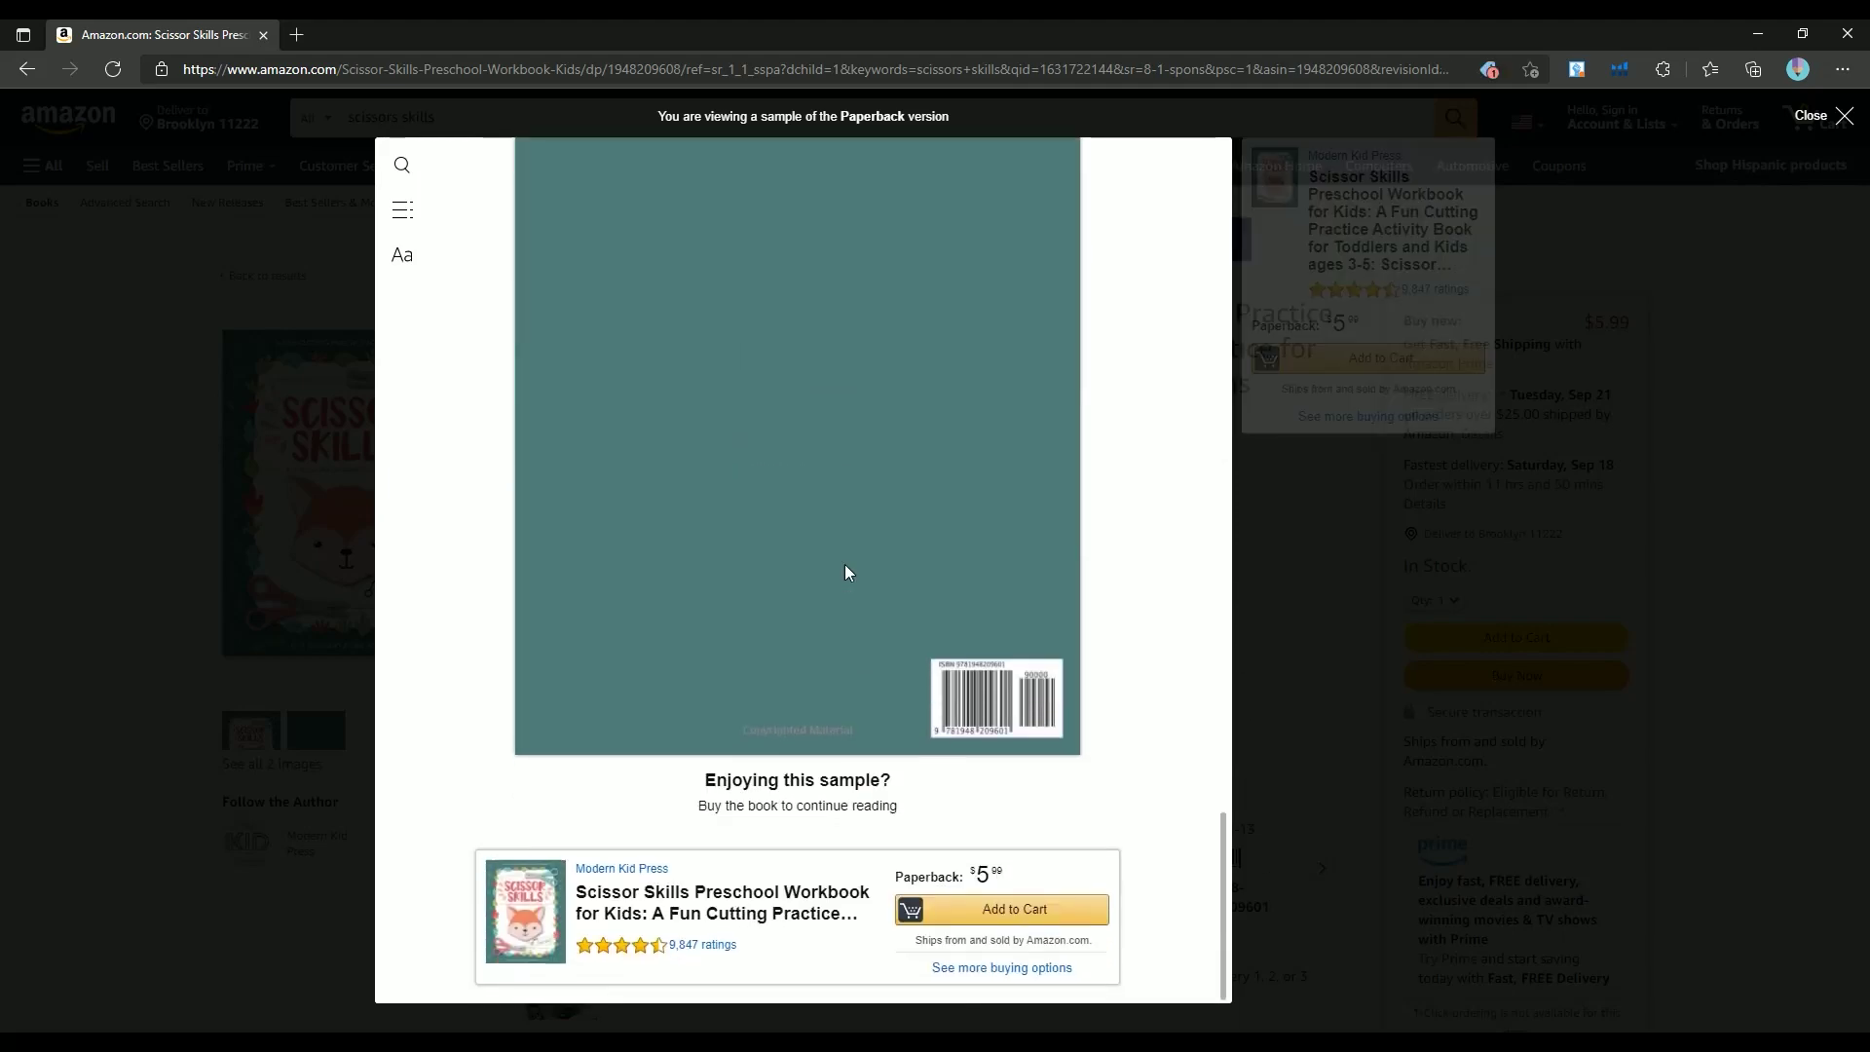
scroll(845, 565, up, 15)
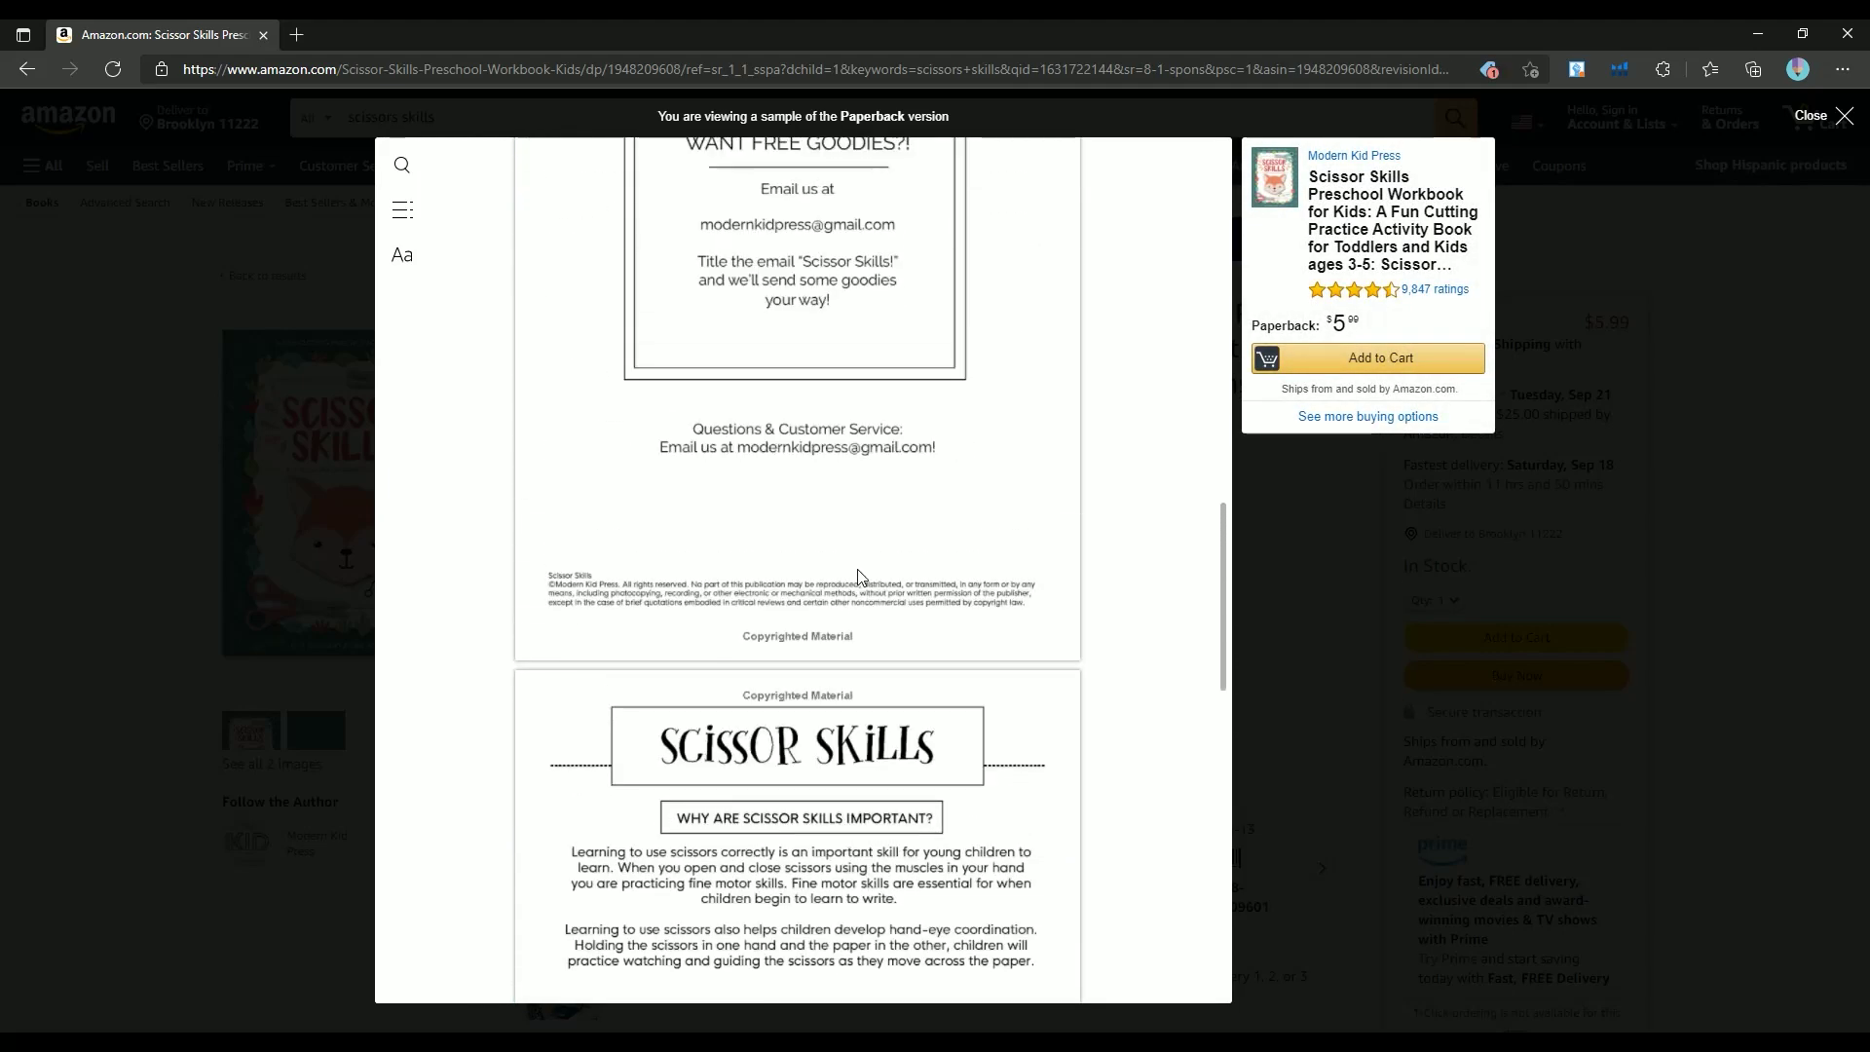
scroll(876, 584, up, 5)
click(1325, 666)
scroll(847, 614, down, 20)
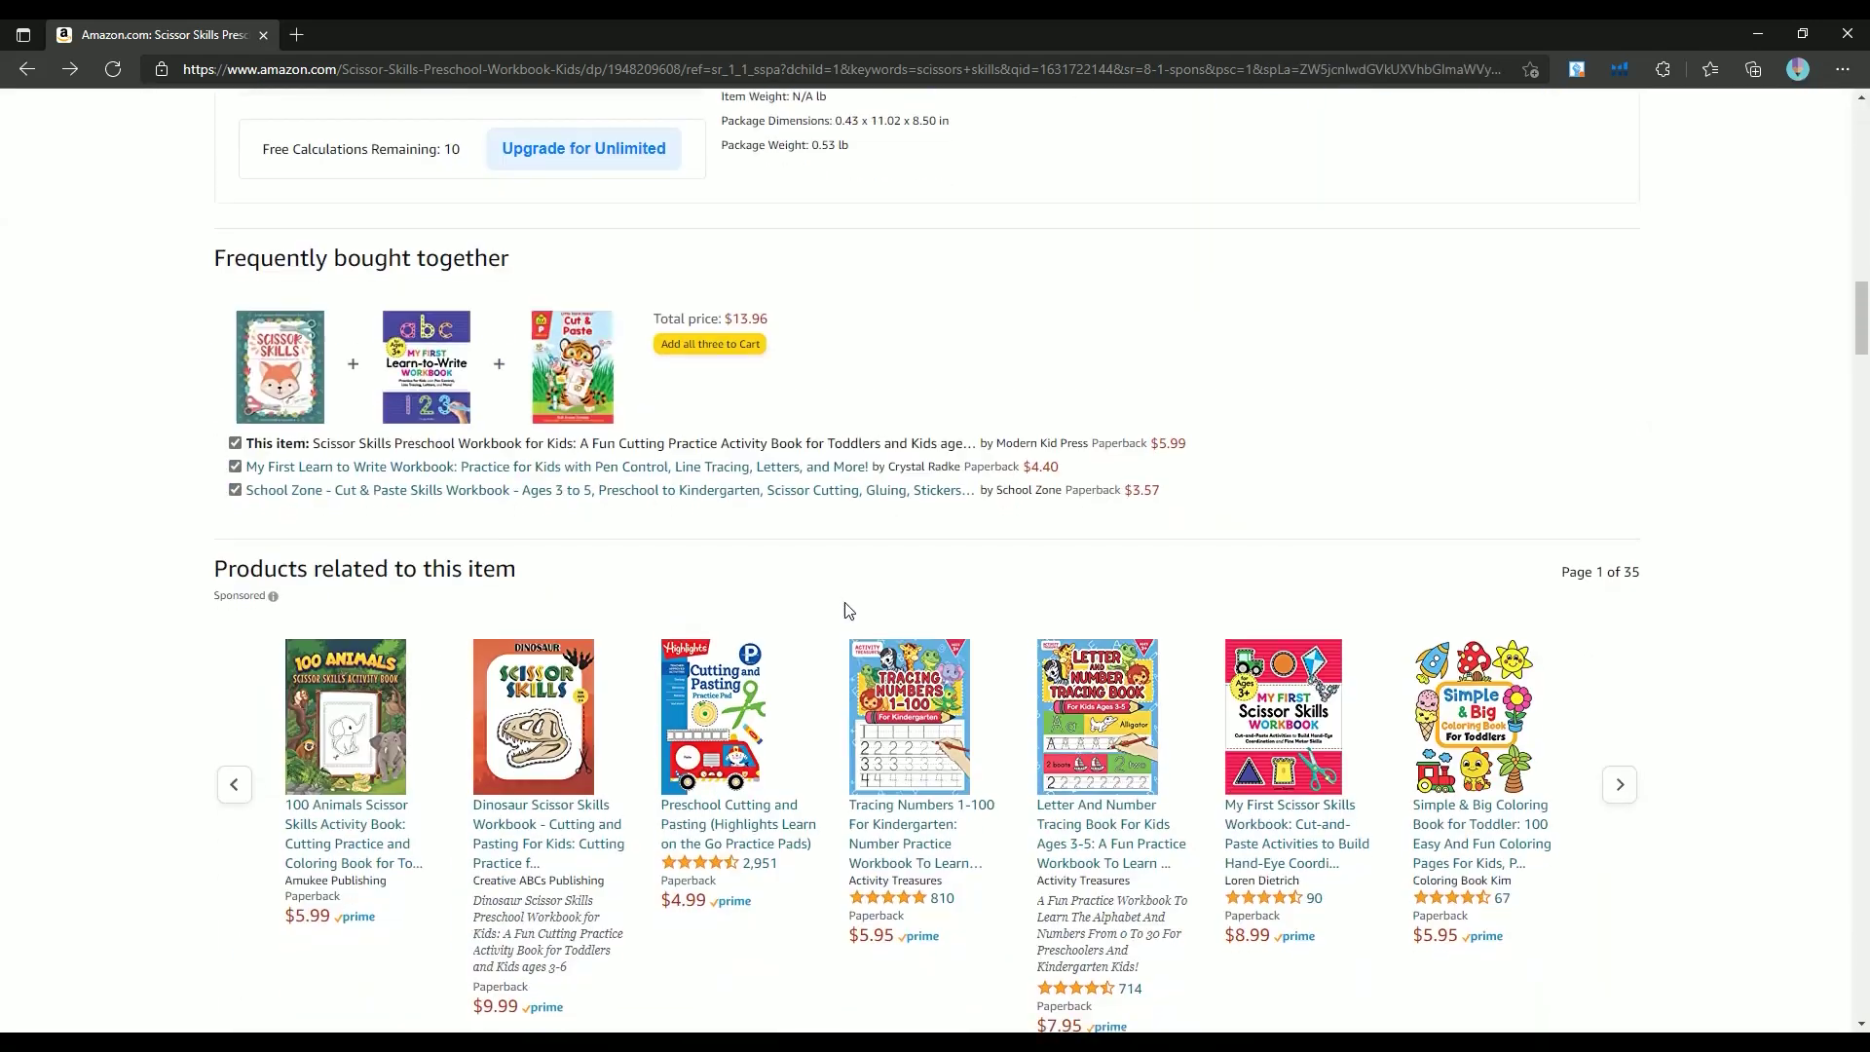
scroll(844, 610, down, 10)
scroll(844, 614, up, 4)
scroll(843, 613, down, 10)
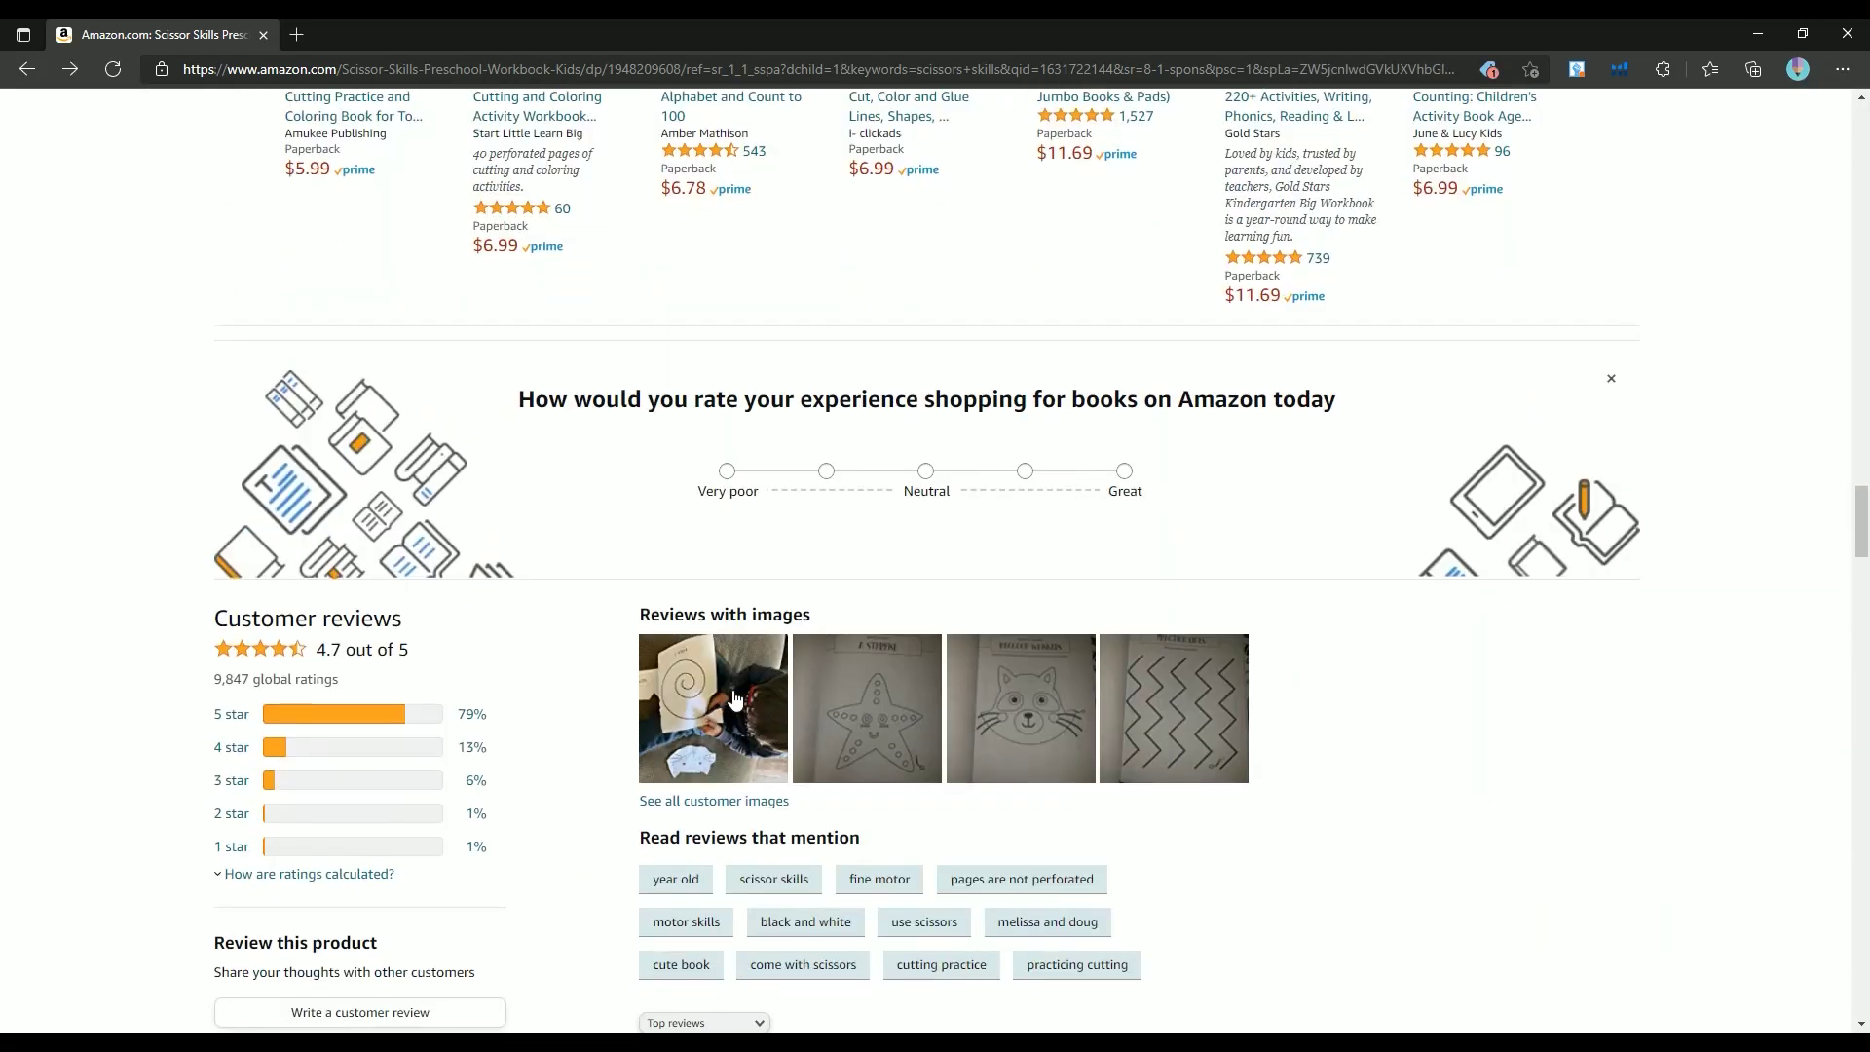
click(732, 690)
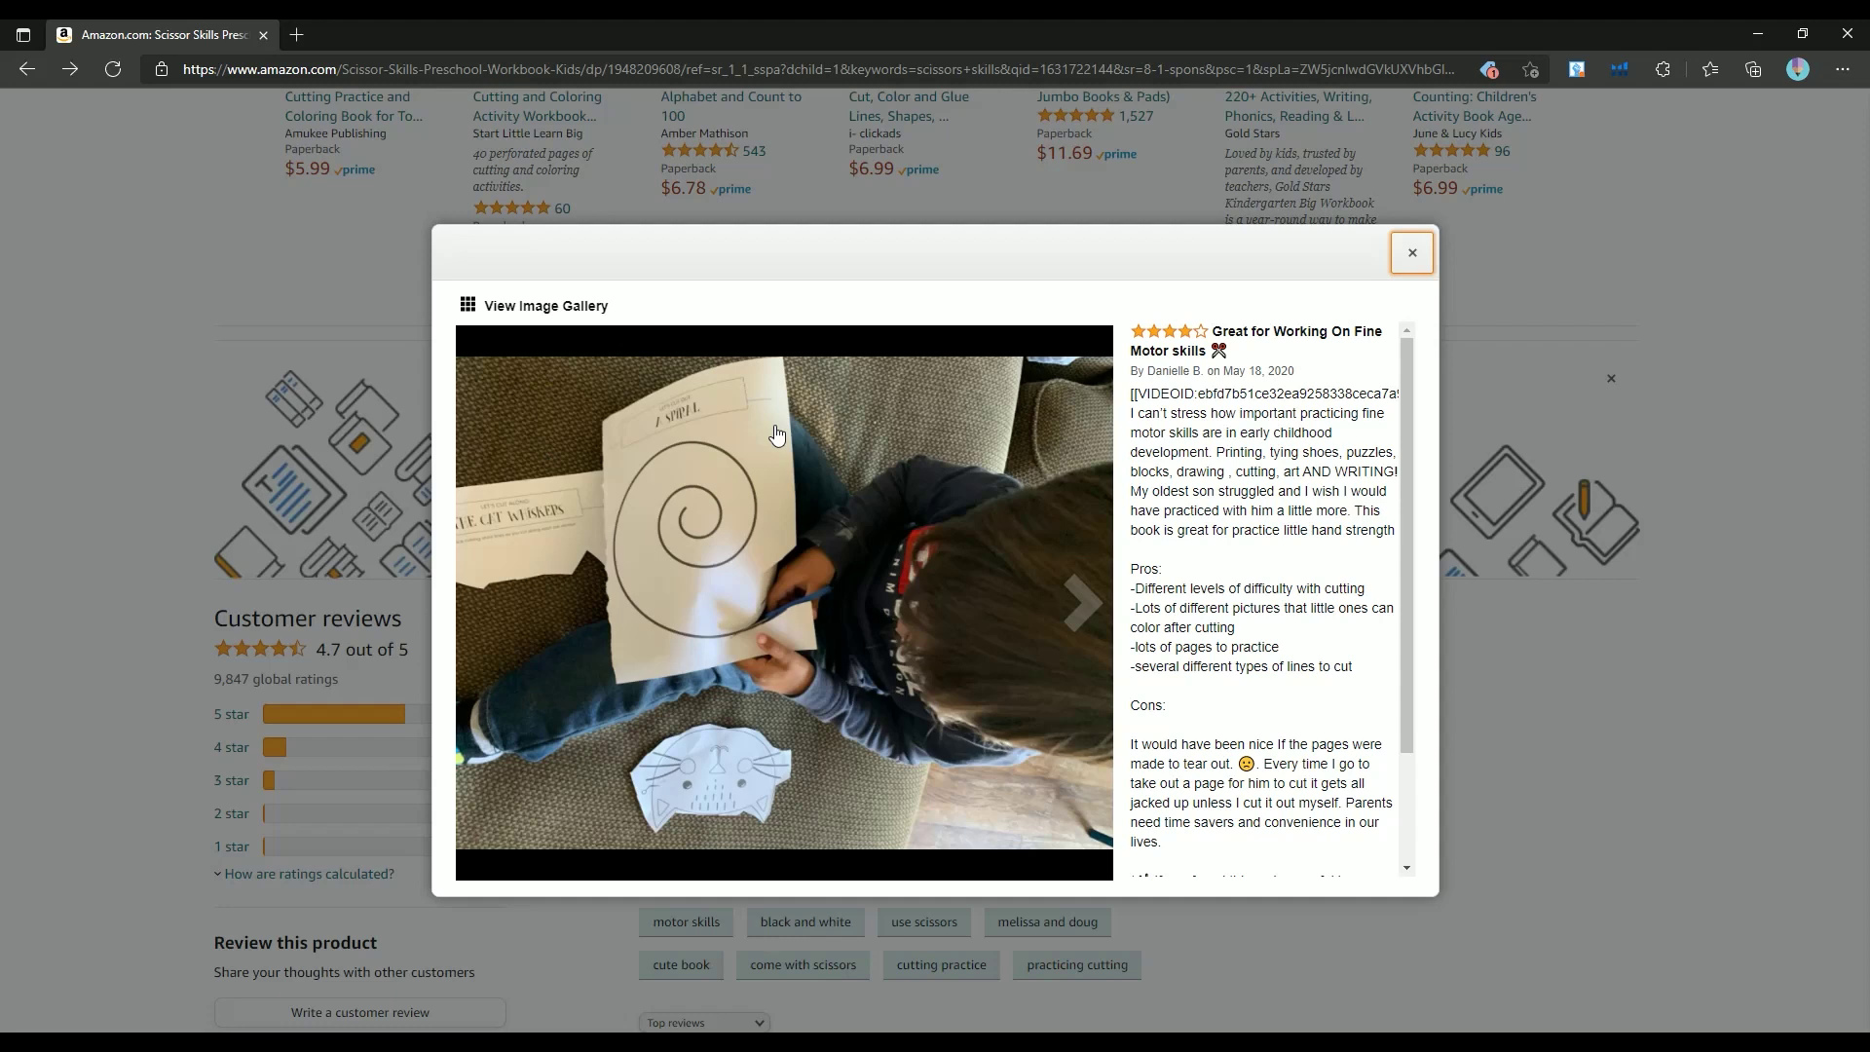
click(1084, 605)
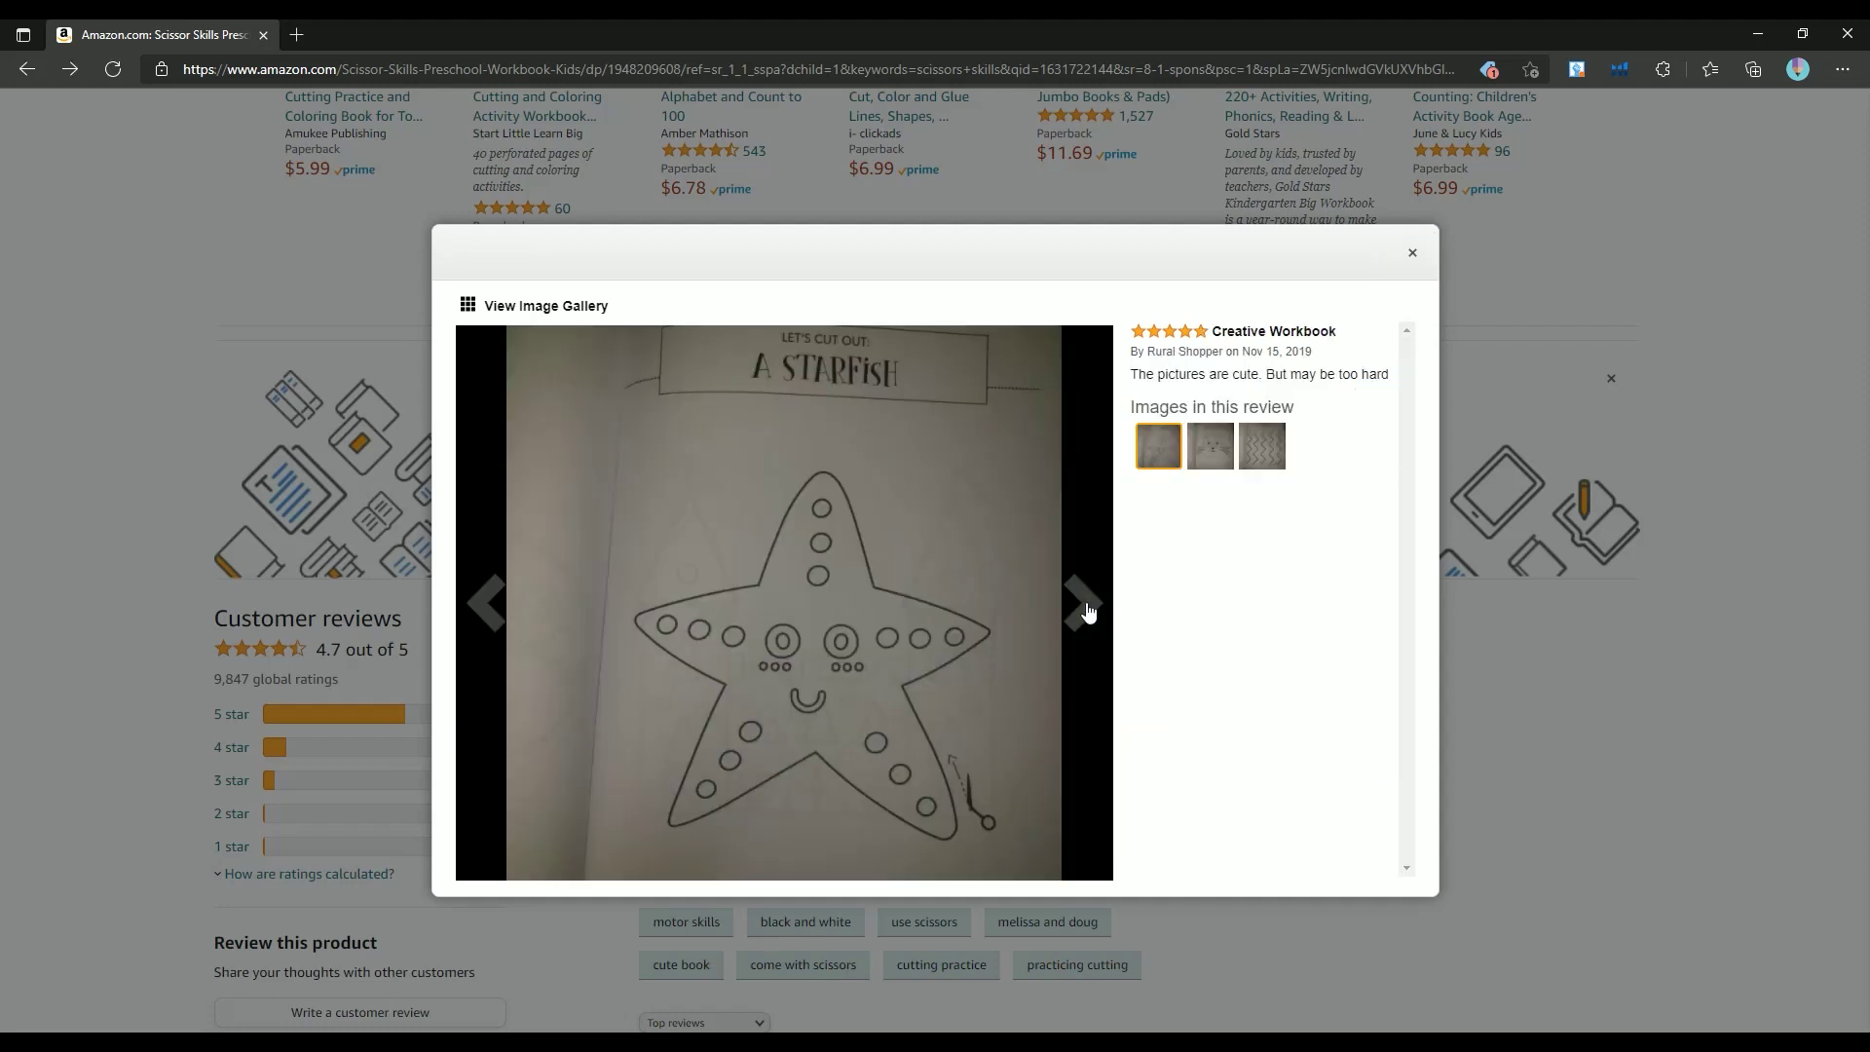
click(1088, 610)
click(1087, 611)
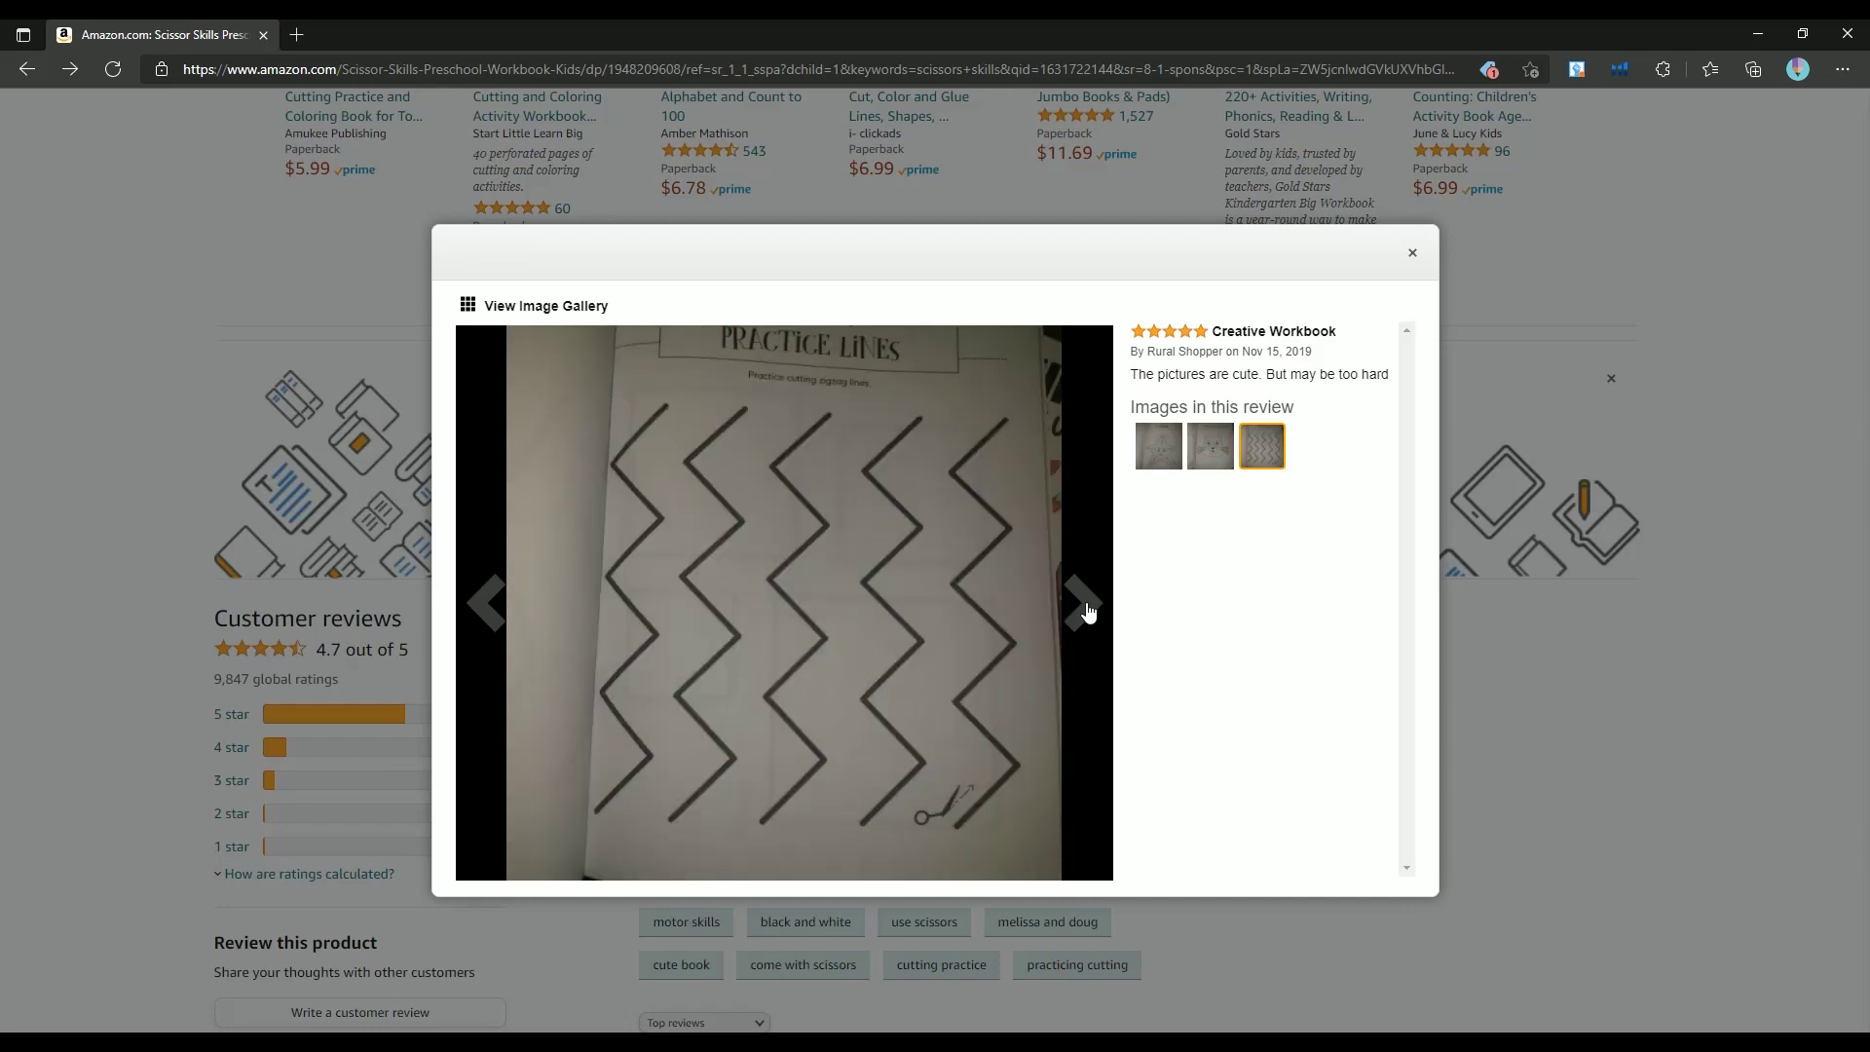
click(1088, 610)
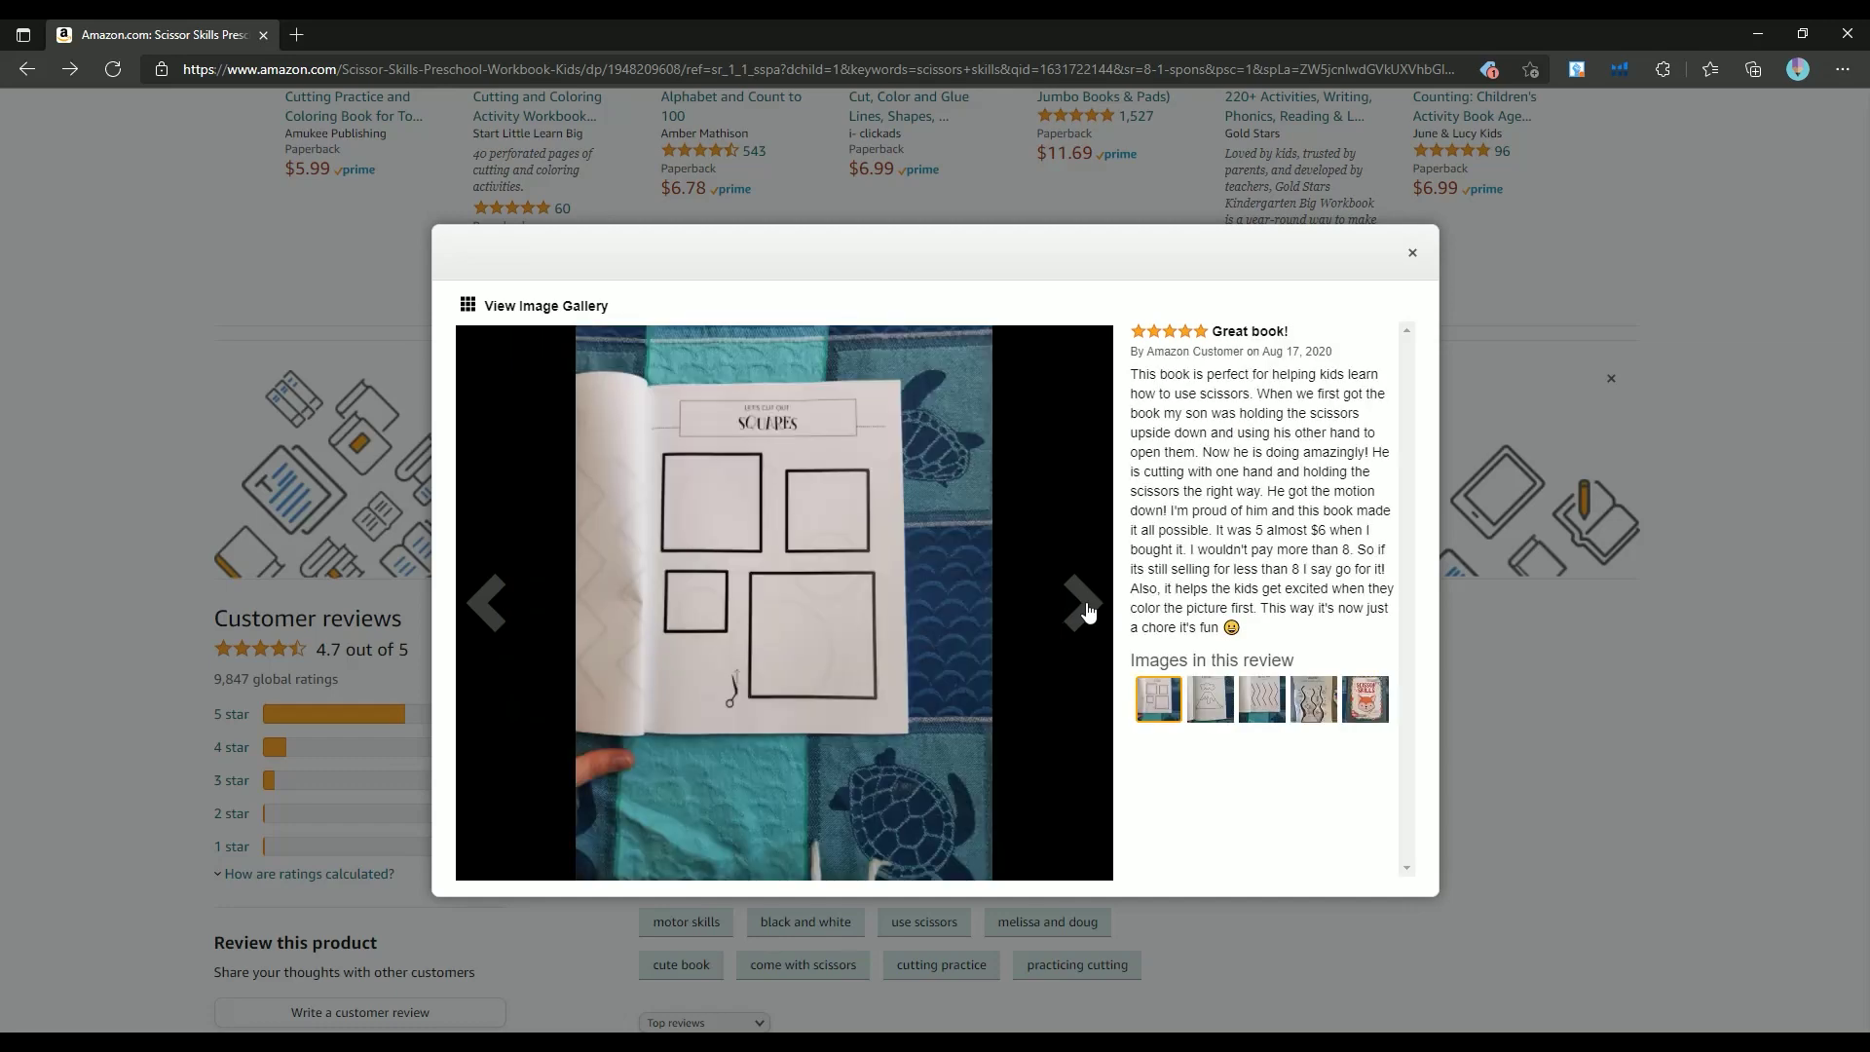
click(1088, 610)
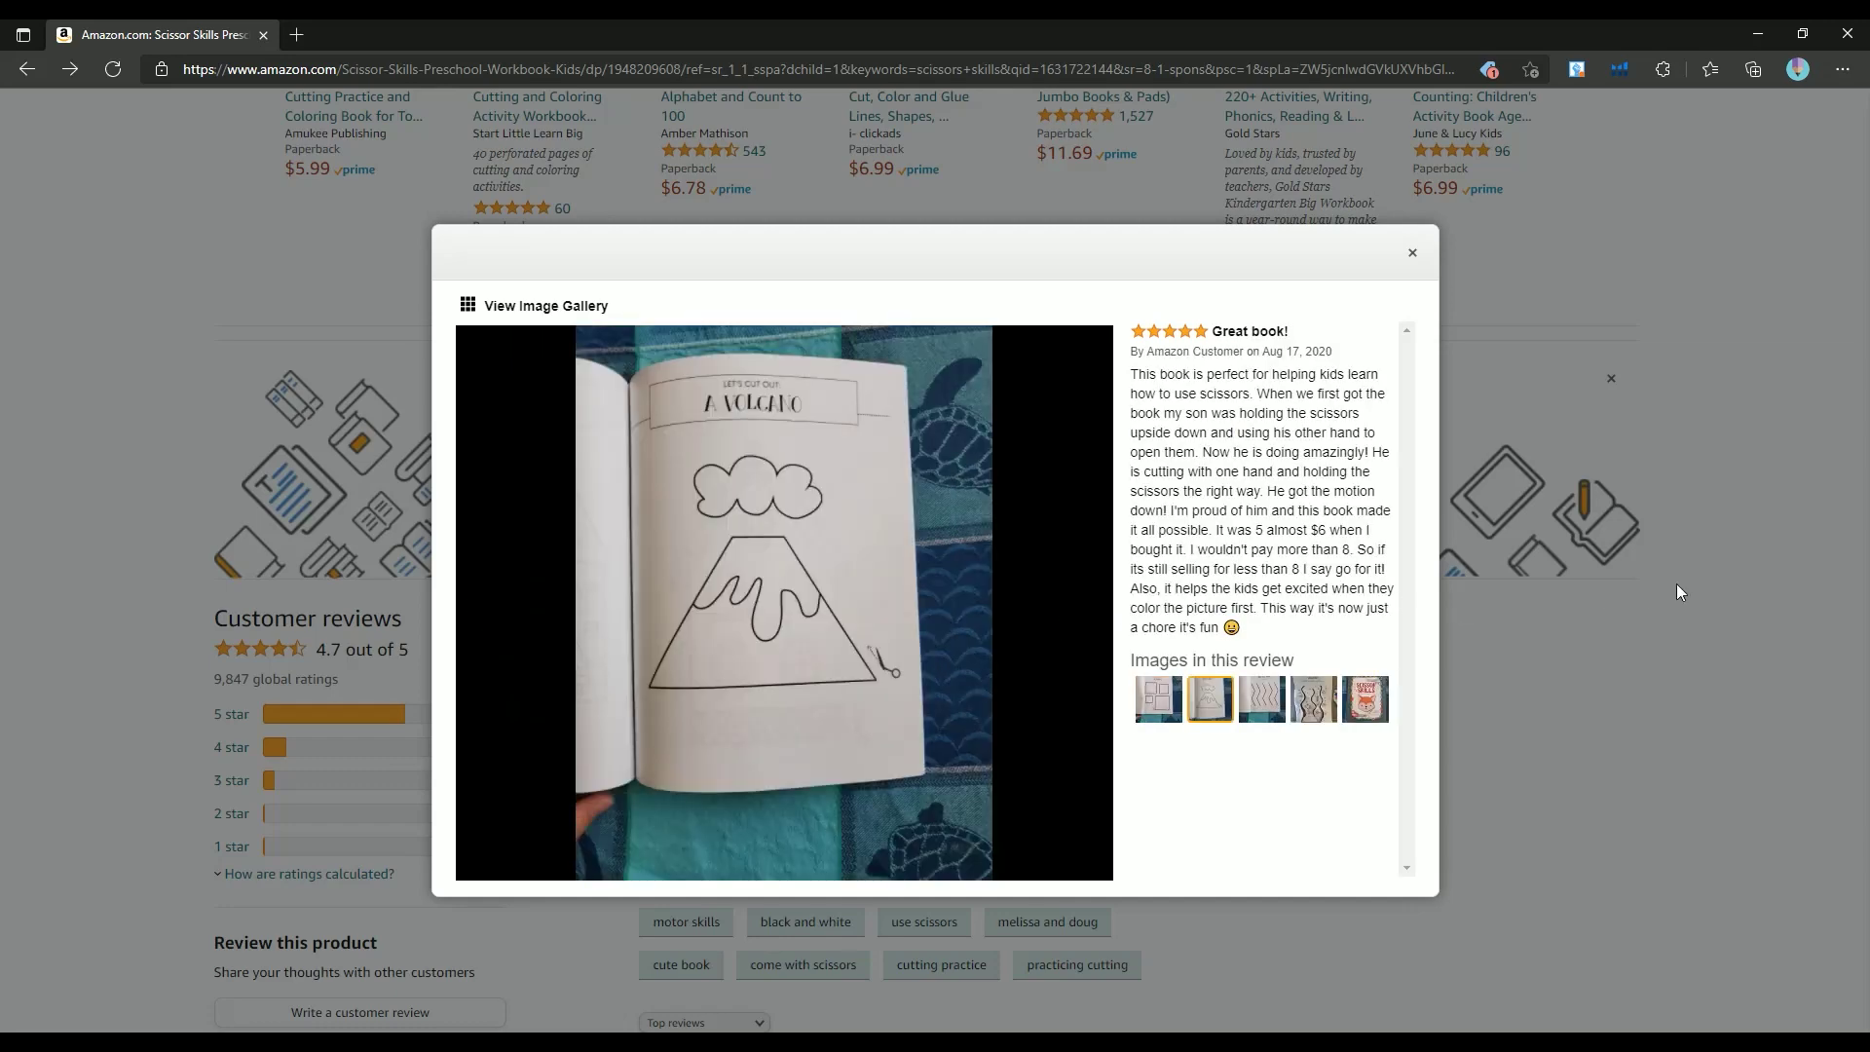
key(Escape)
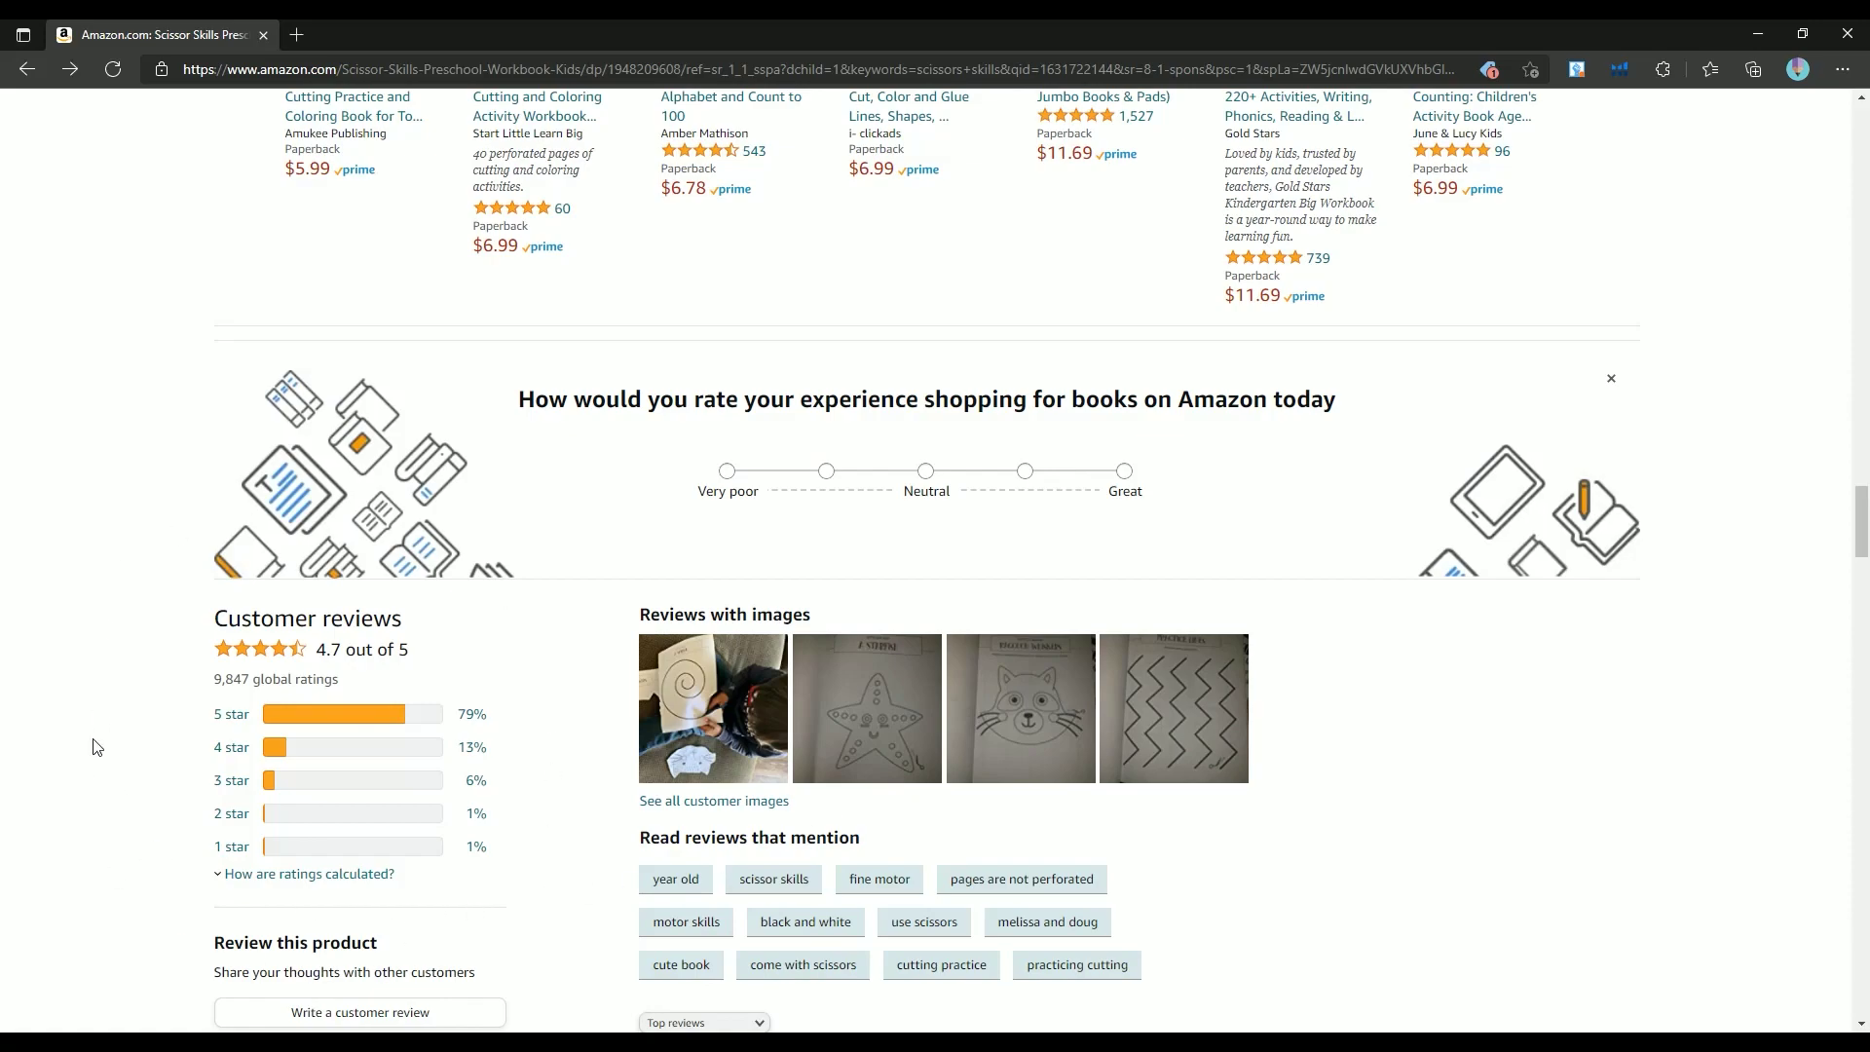
scroll(115, 662, up, 10)
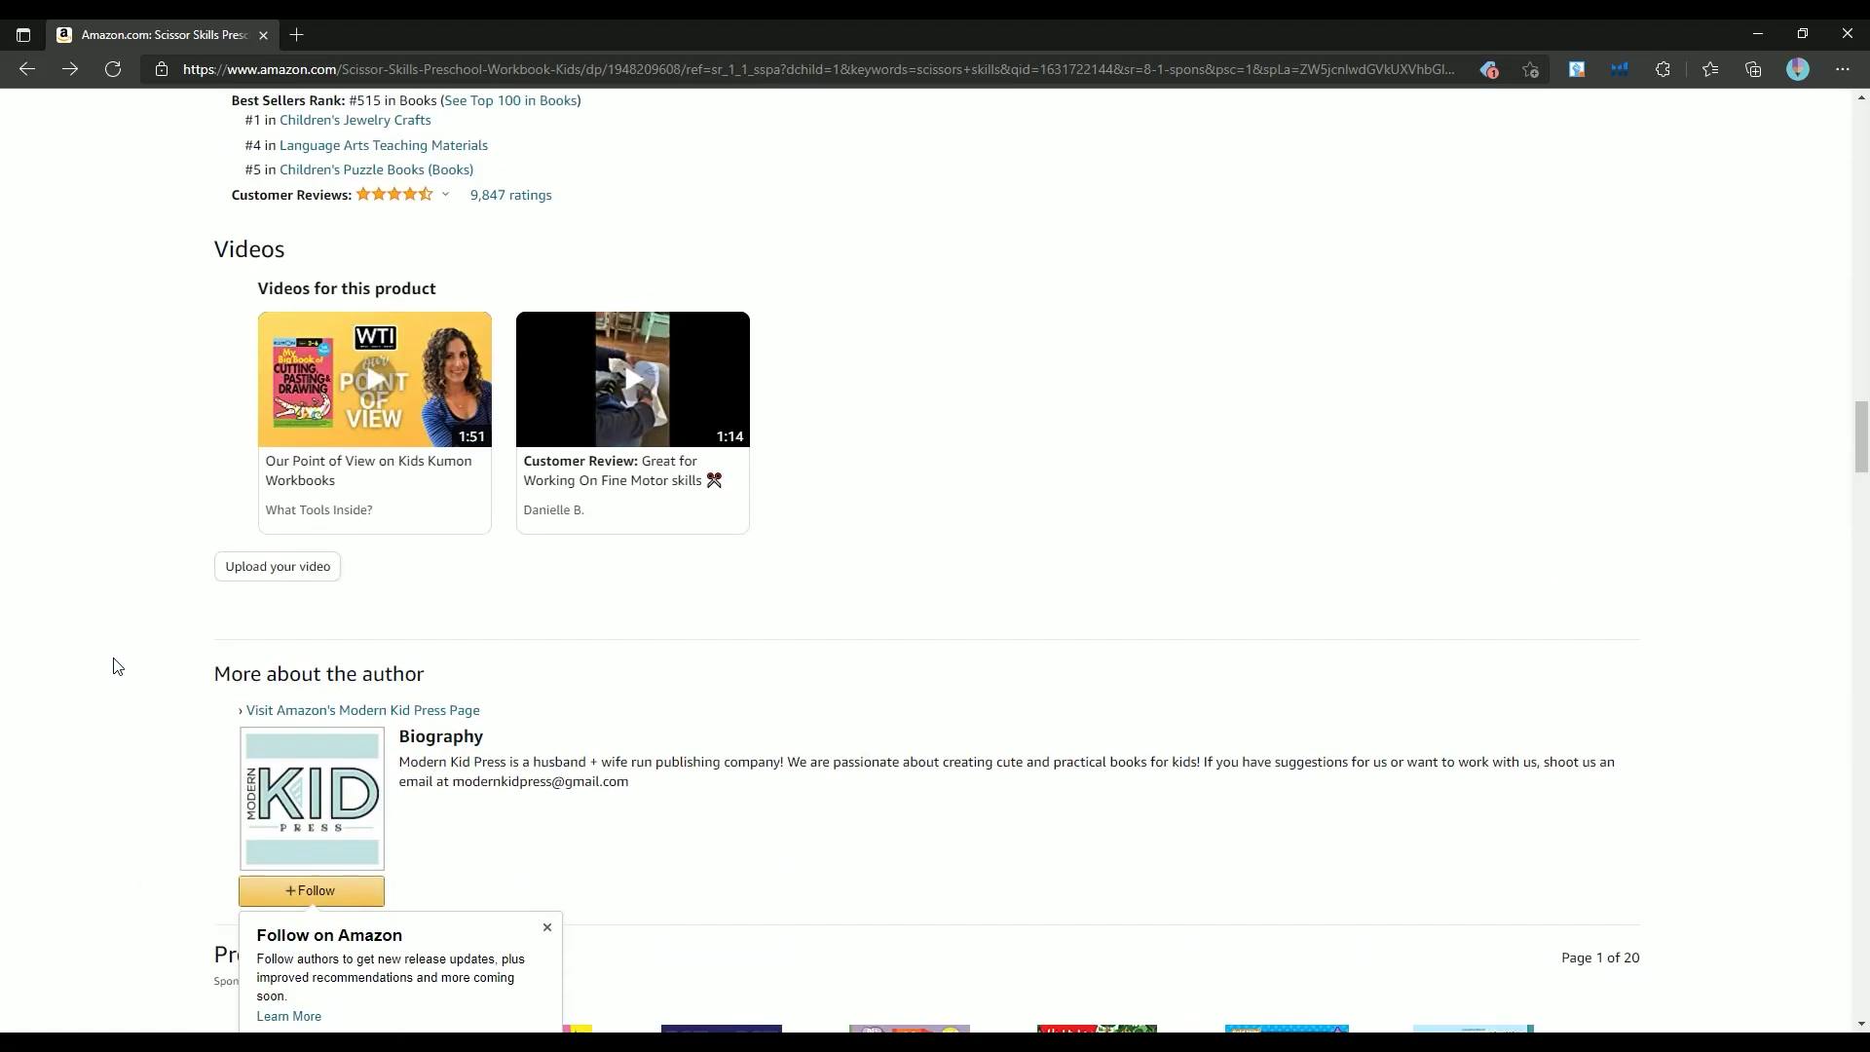
scroll(114, 666, up, 20)
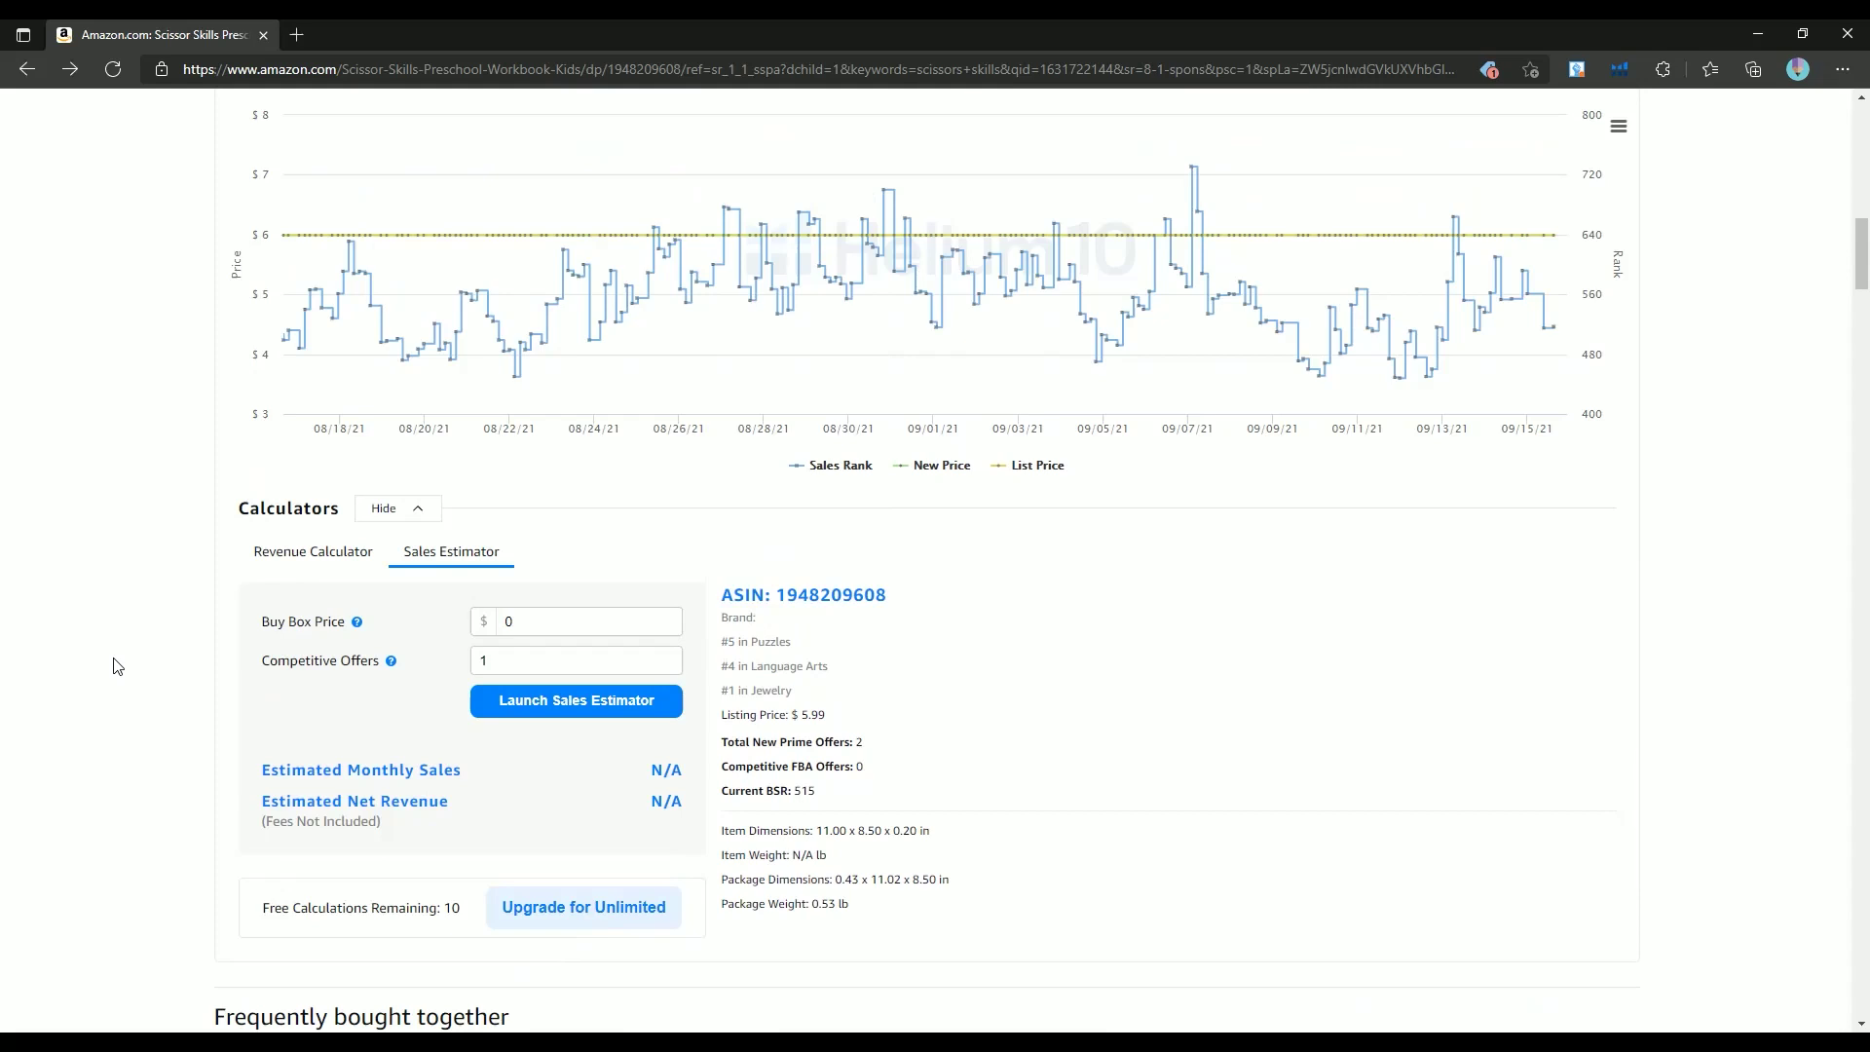
Run Helium 10 Xray on the scissors skills workbook and scan its sales table
scroll(115, 665, up, 4)
click(443, 405)
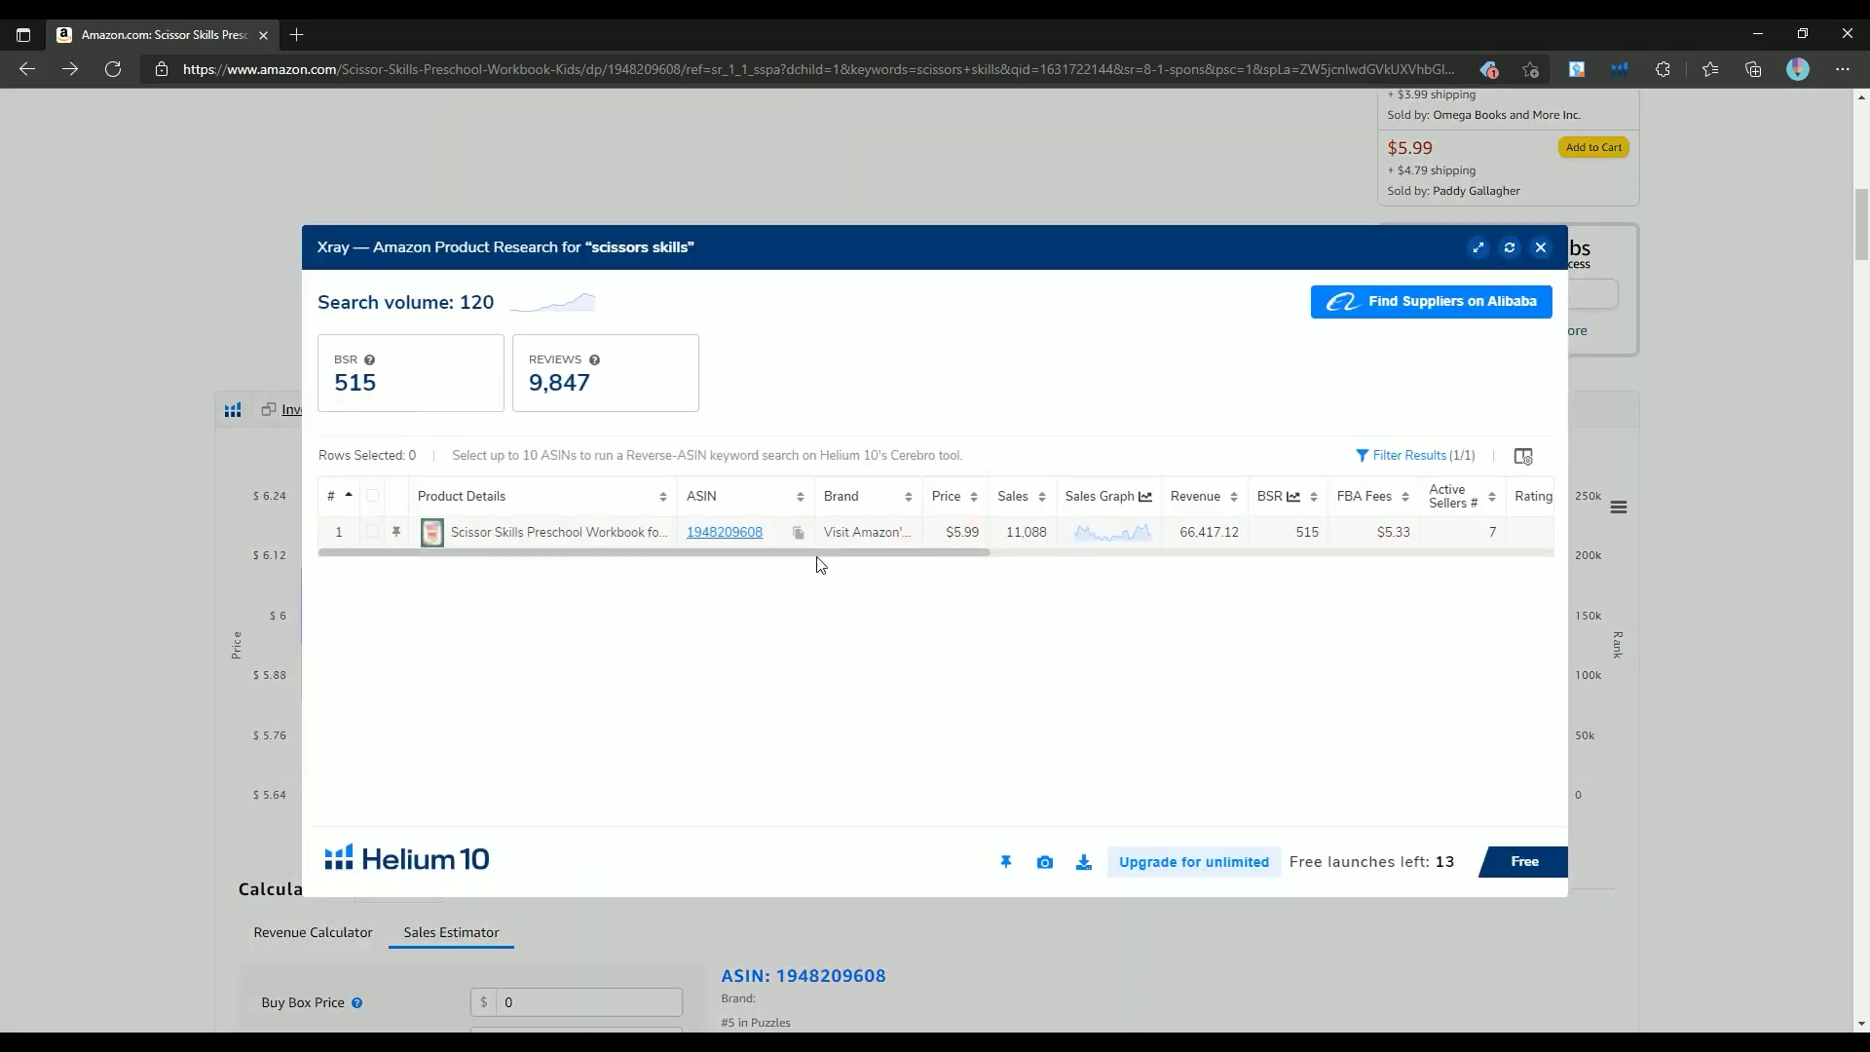
mouse_move(890, 553)
mouse_down()
mouse_move(962, 564)
mouse_move(884, 565)
mouse_up()
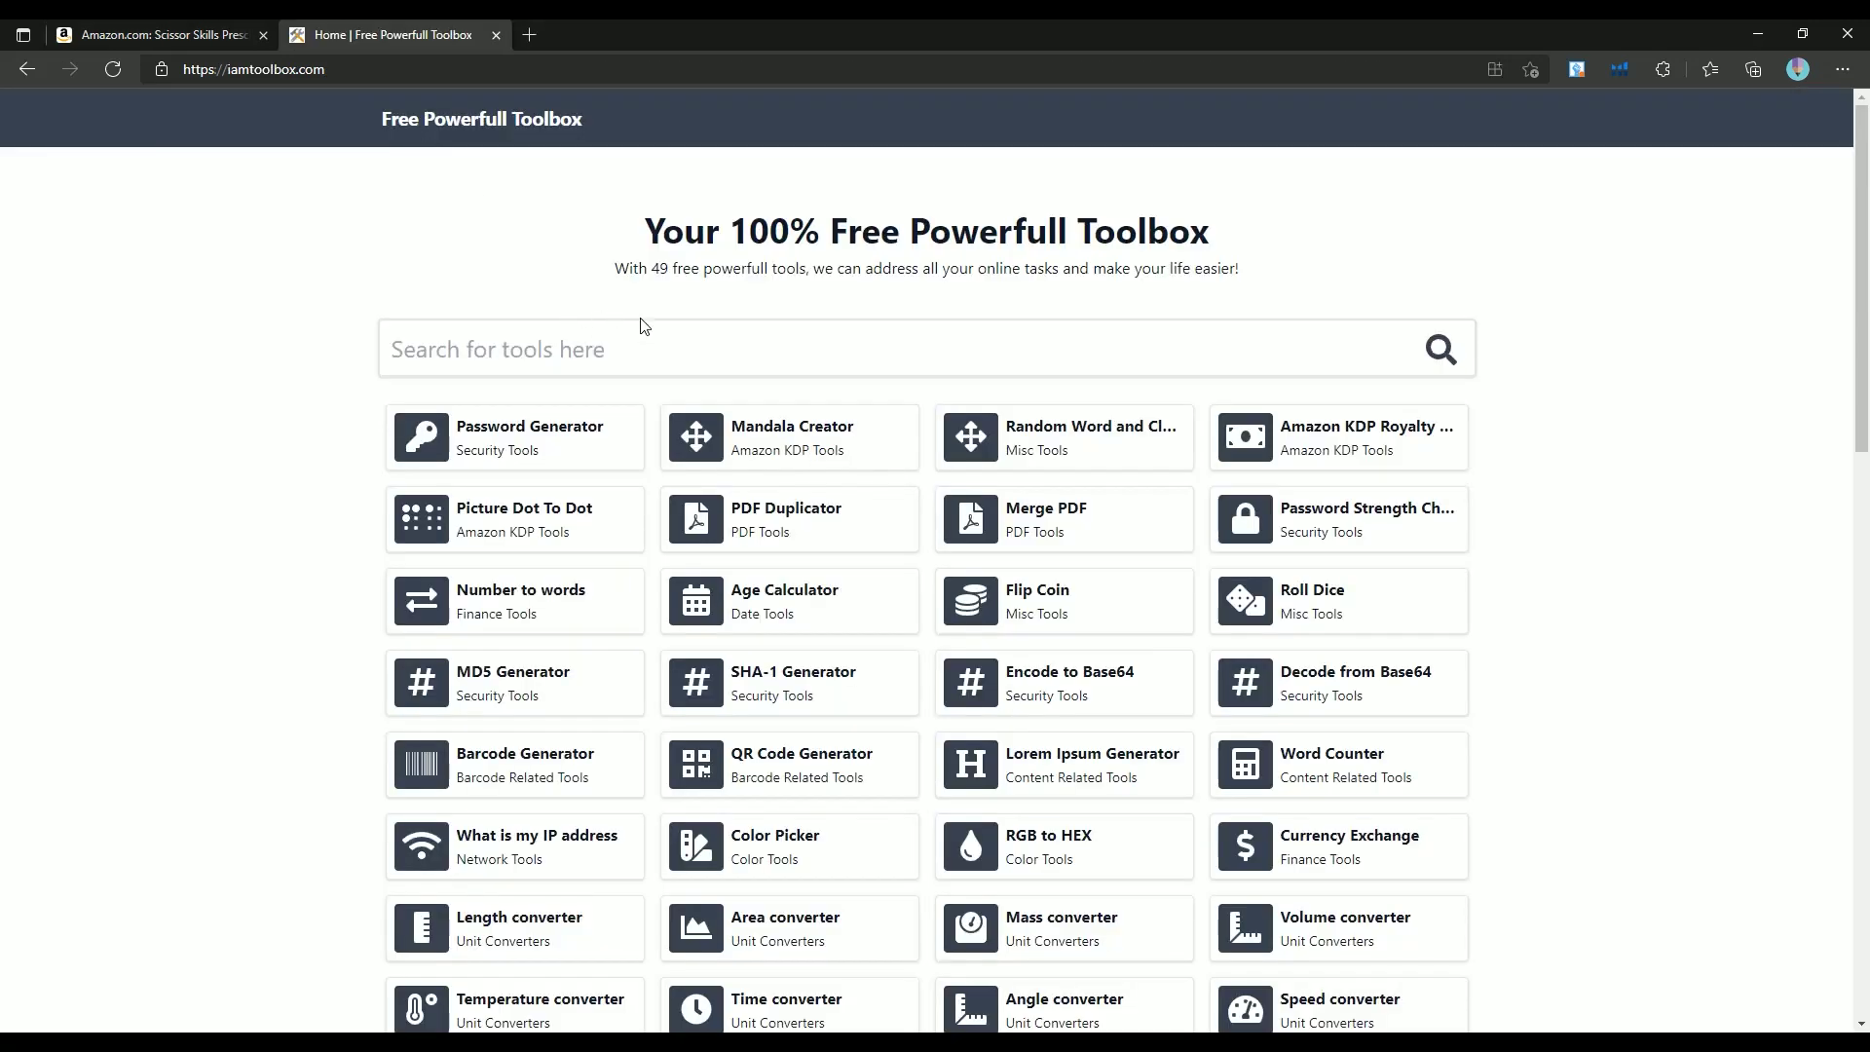
Calculate the KDP royalty for the 84-page book at a 5.99 list price, giving $1.44
click(1354, 433)
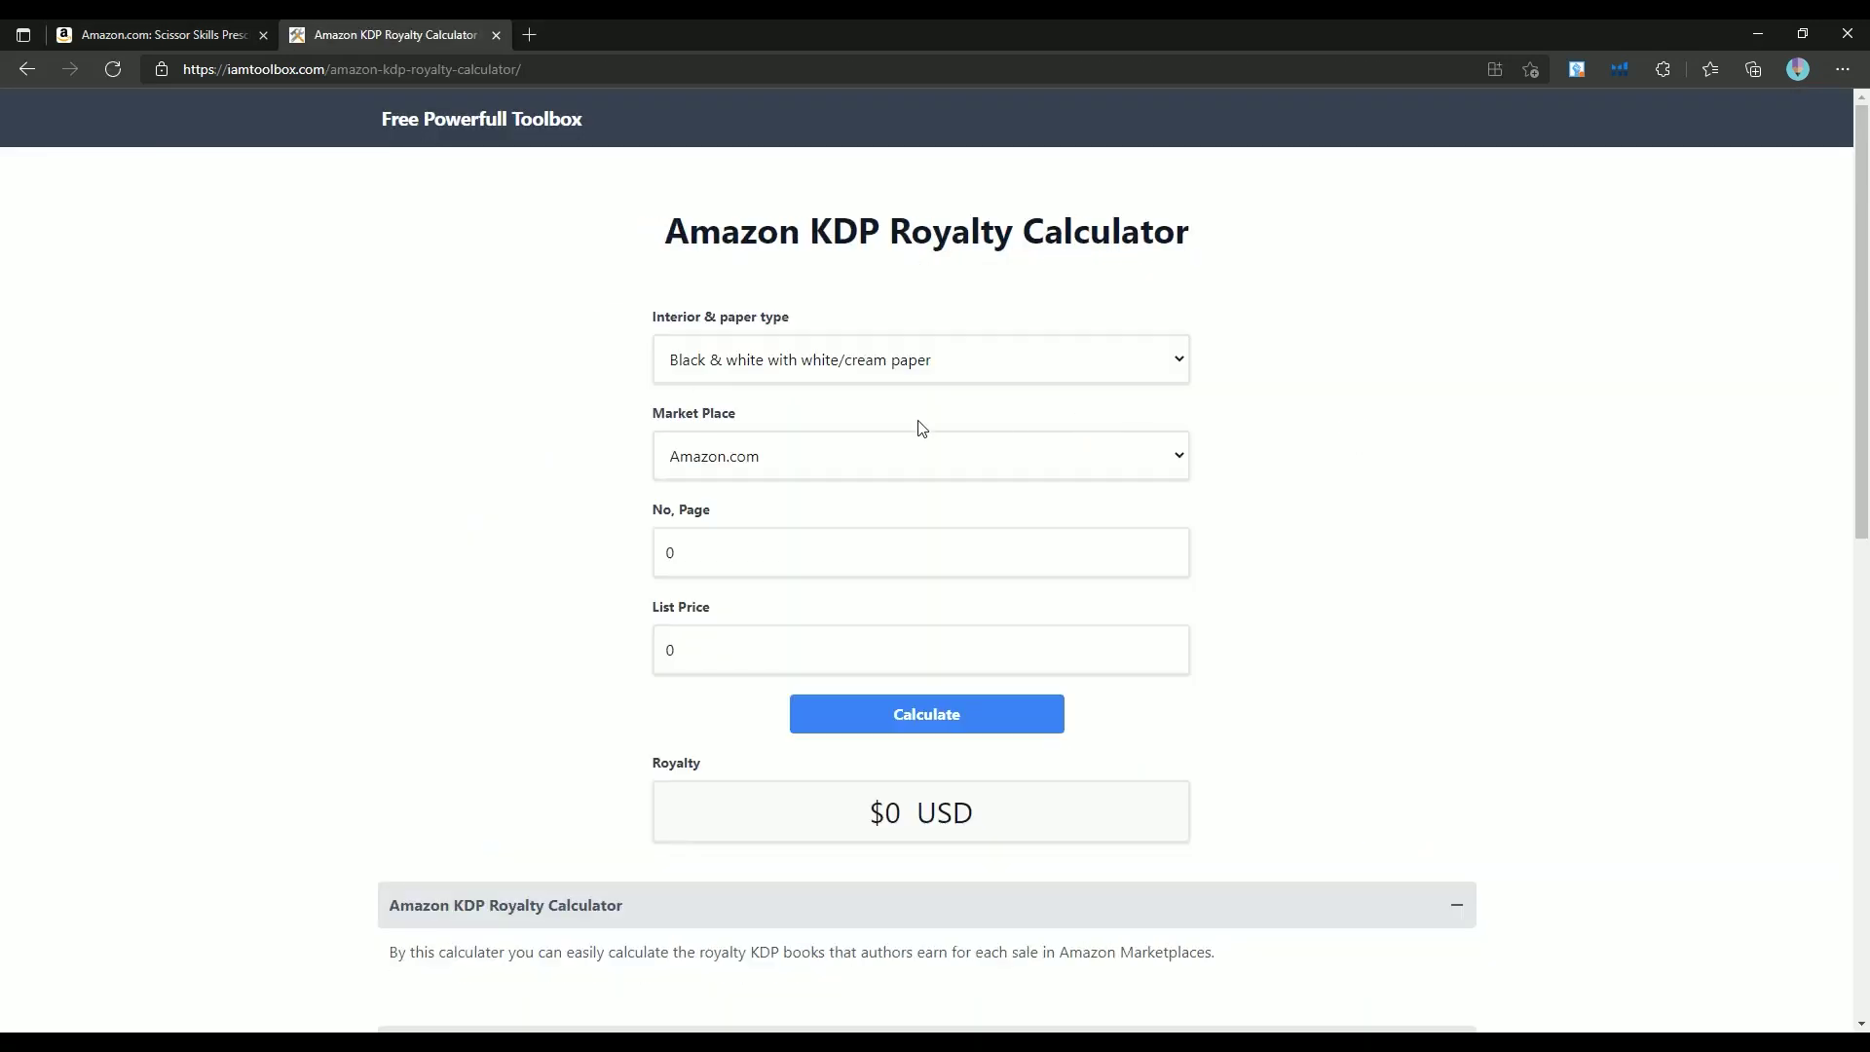
double_click(821, 546)
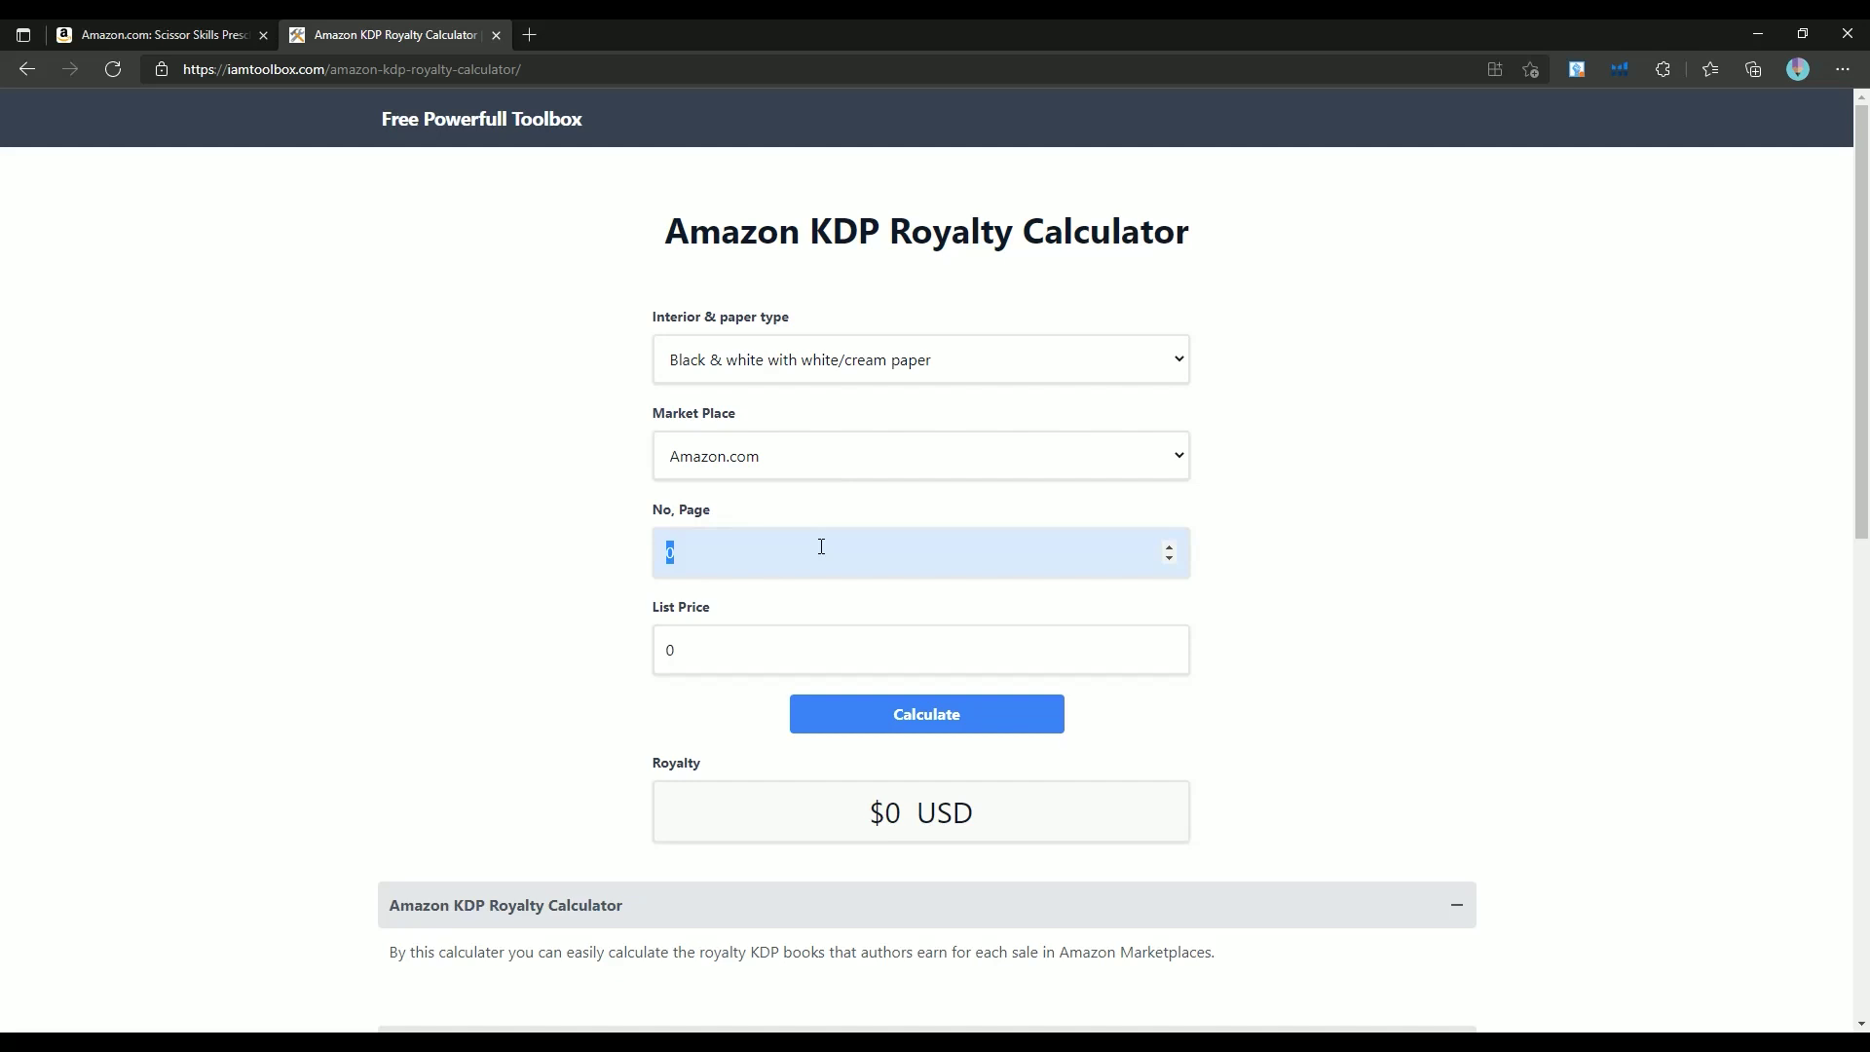
double_click(713, 661)
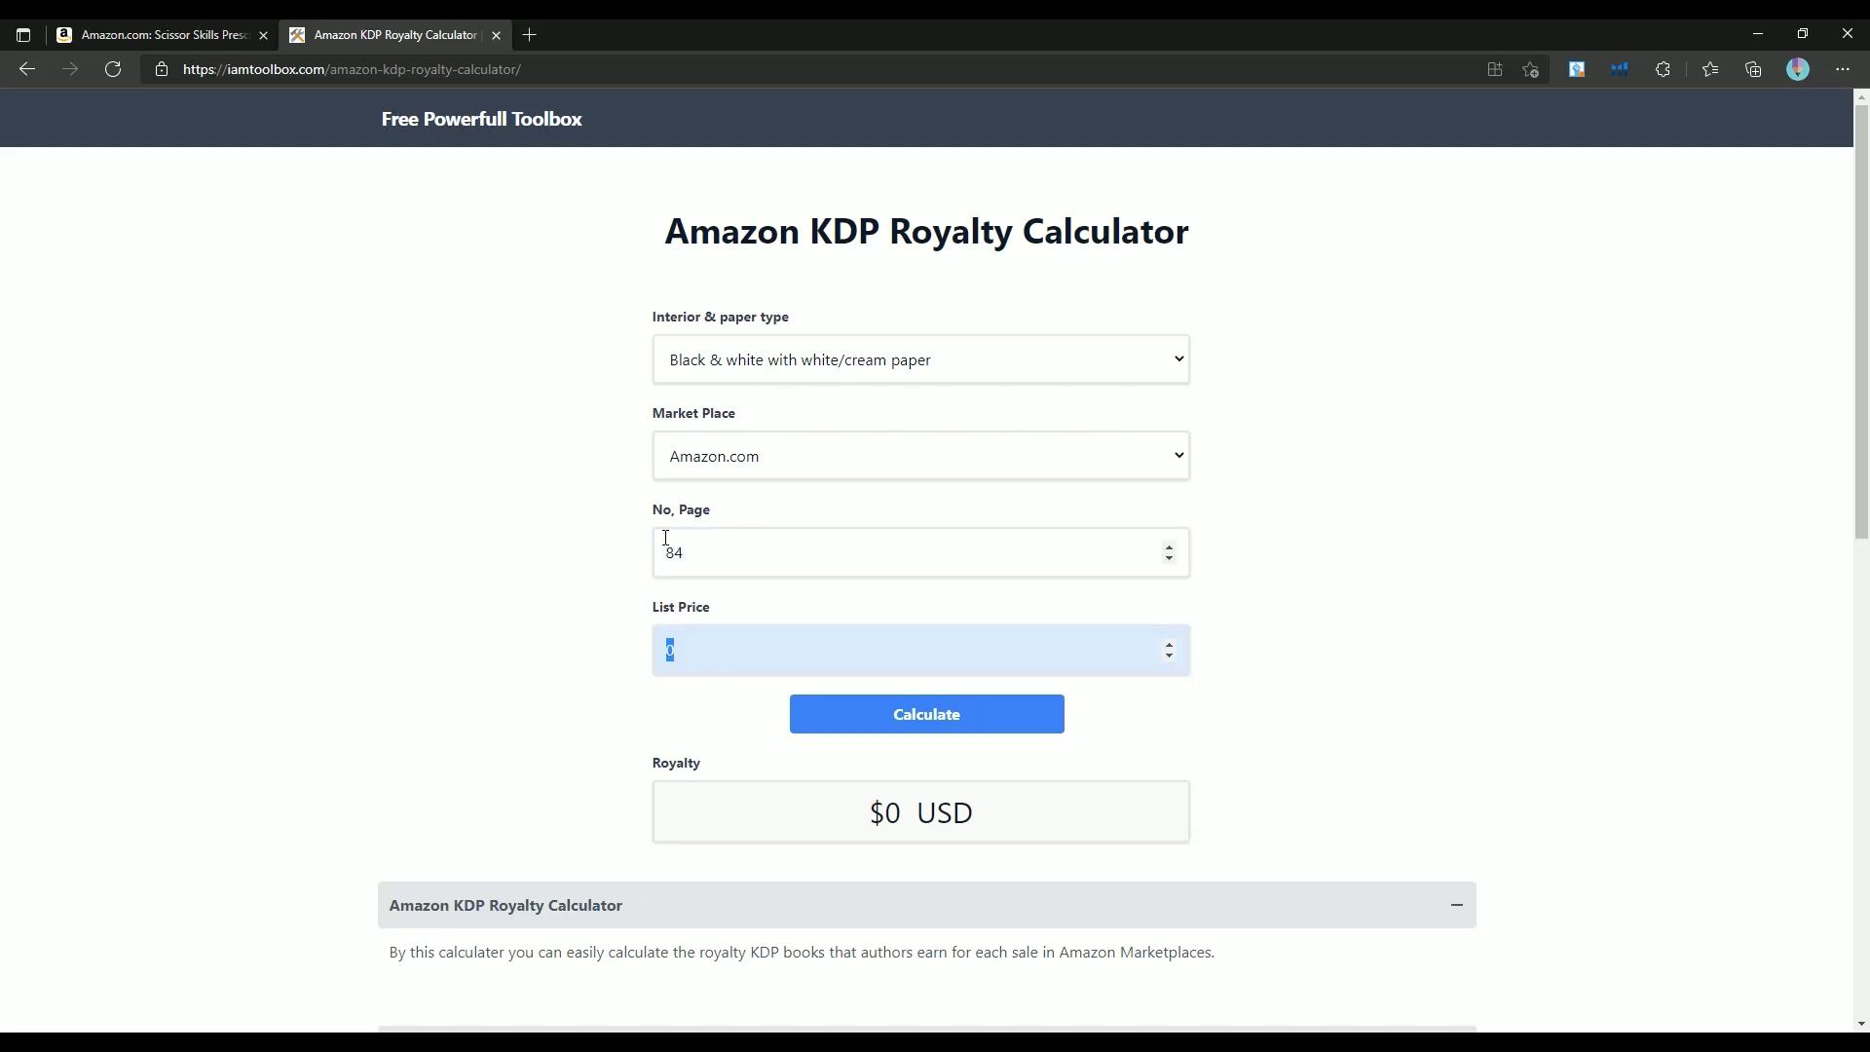
text(5.99)
click(1022, 725)
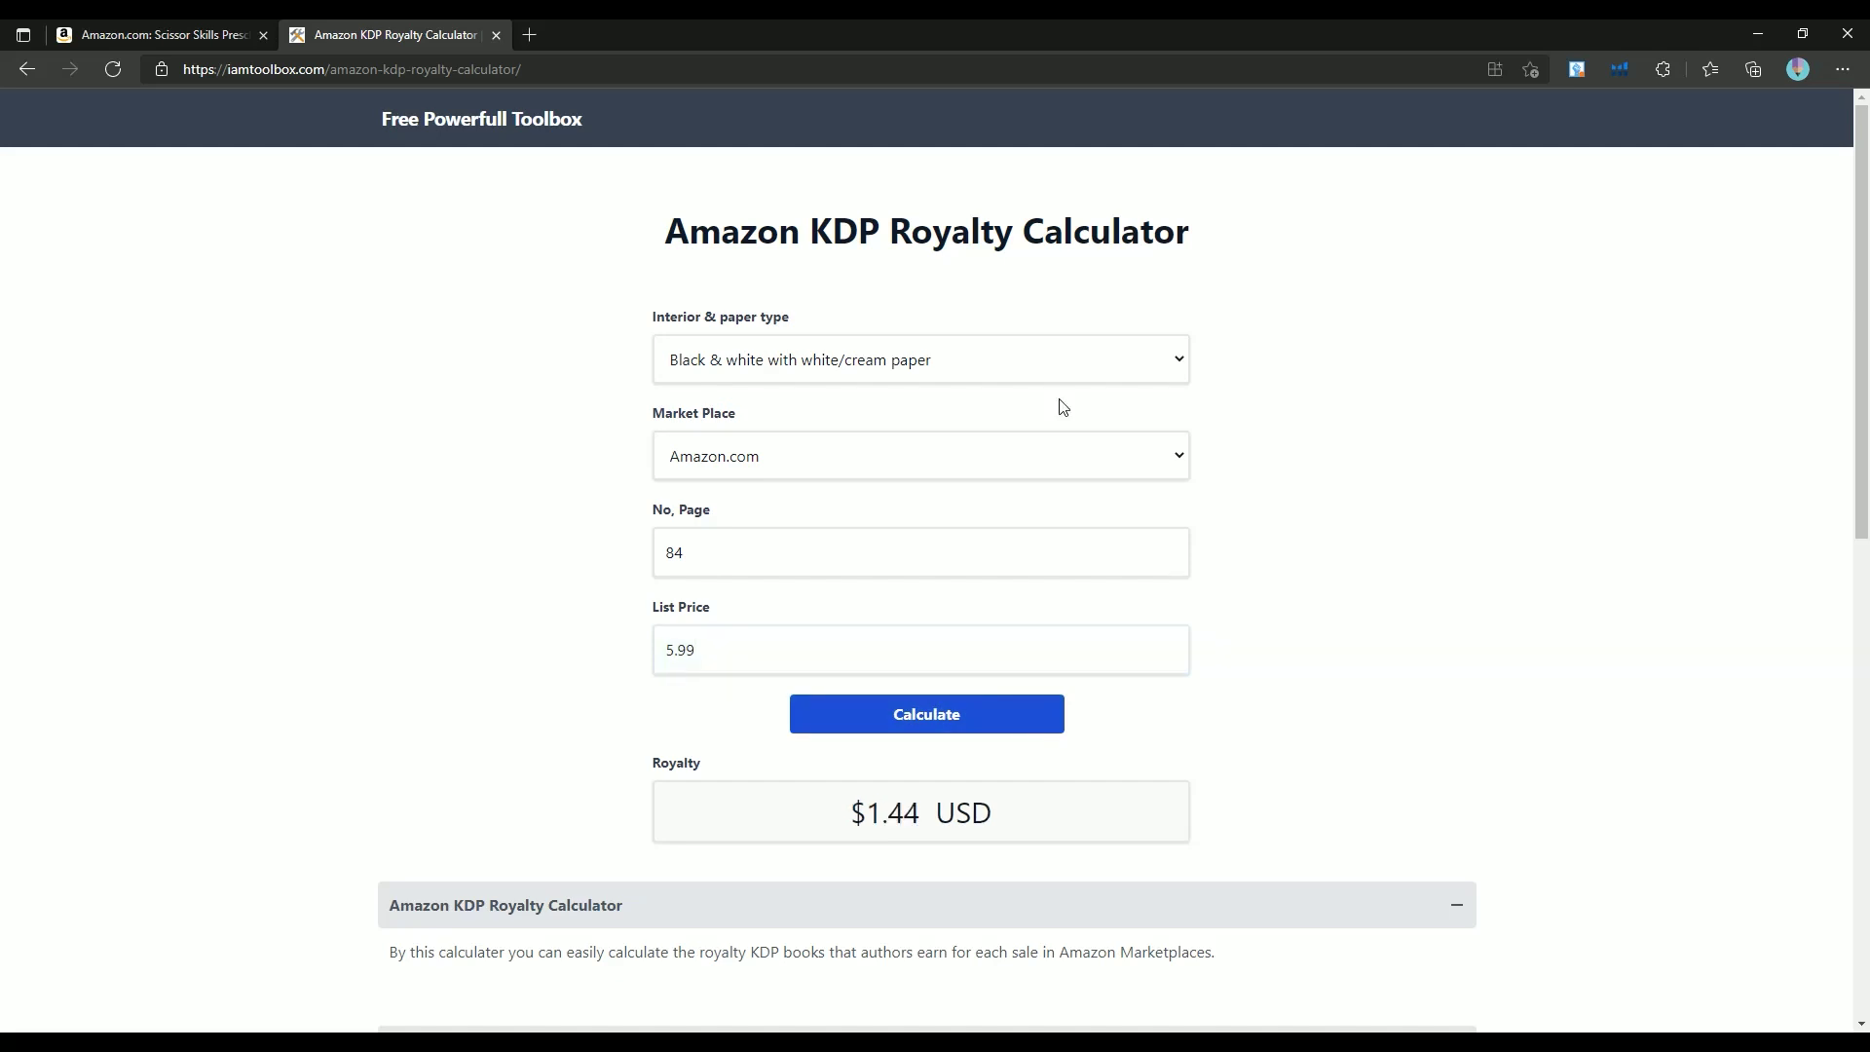
click(241, 37)
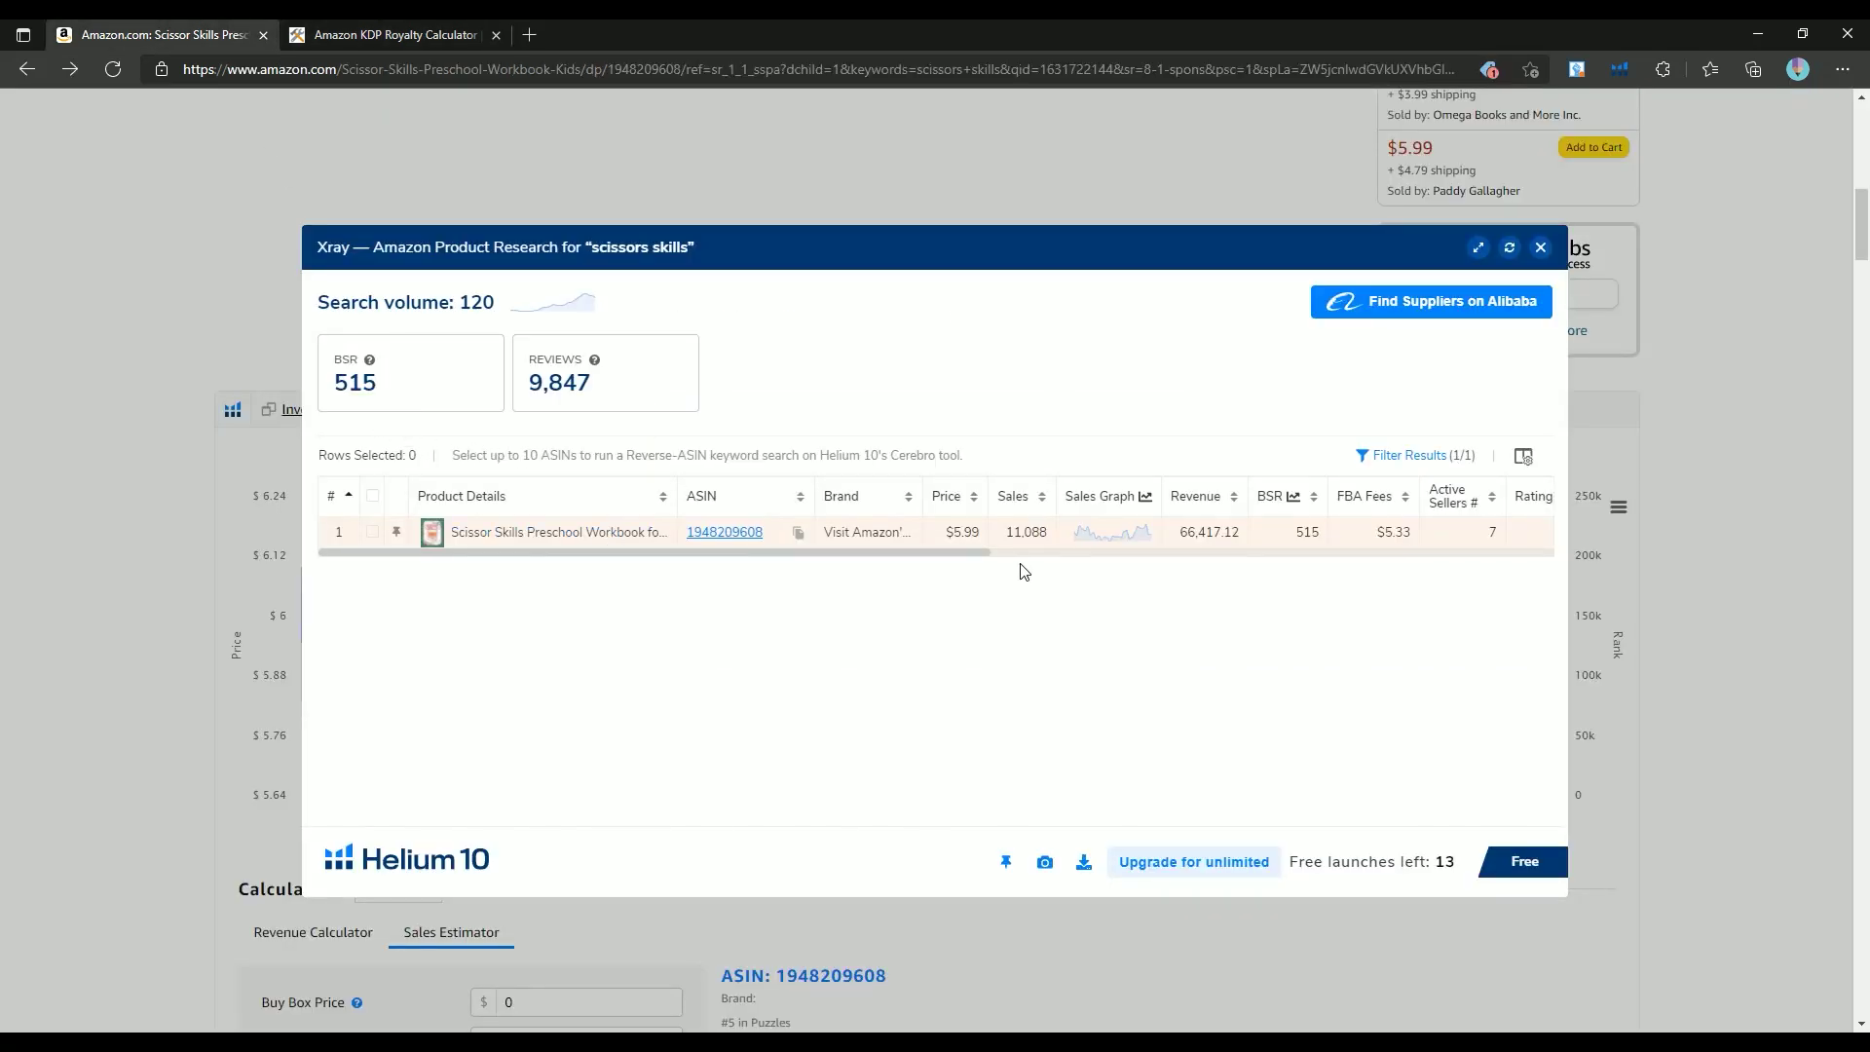
click(395, 35)
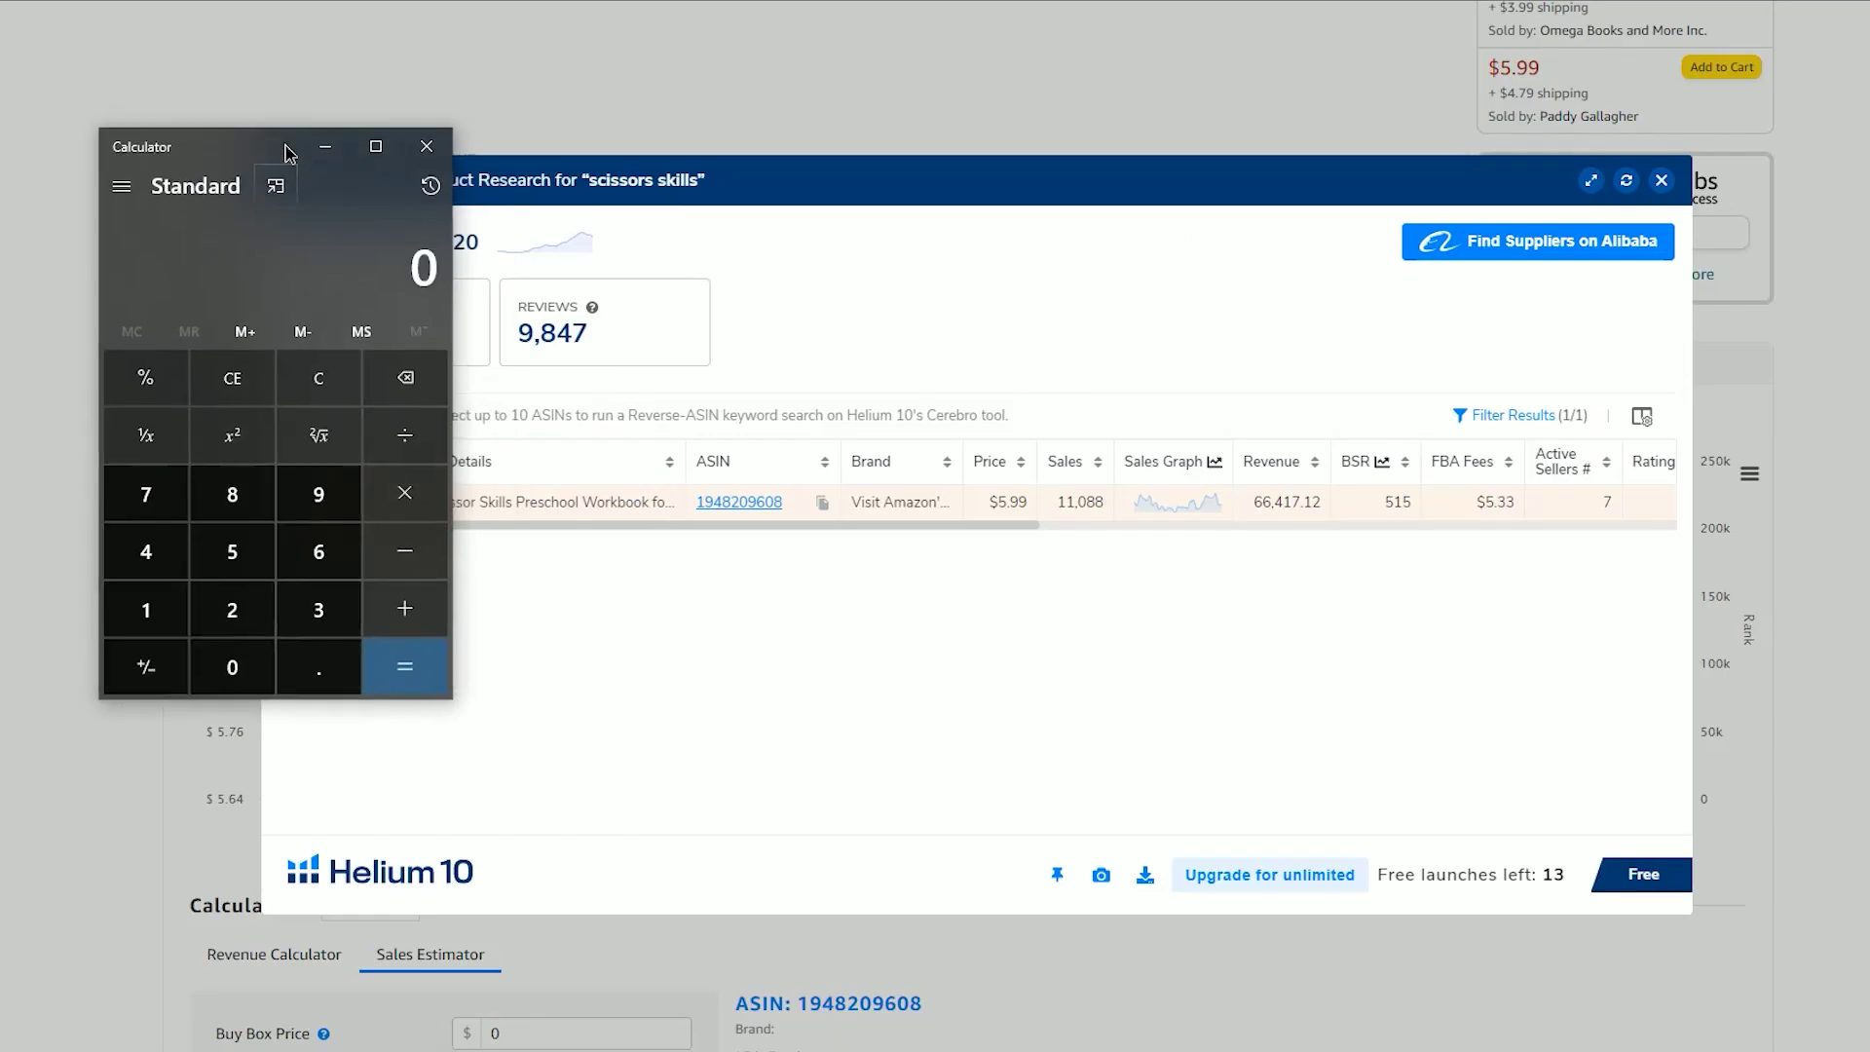
Multiply 11088 sales by the 1.44 royalty in Calculator to get 15,966.72
drag(288, 153, 359, 244)
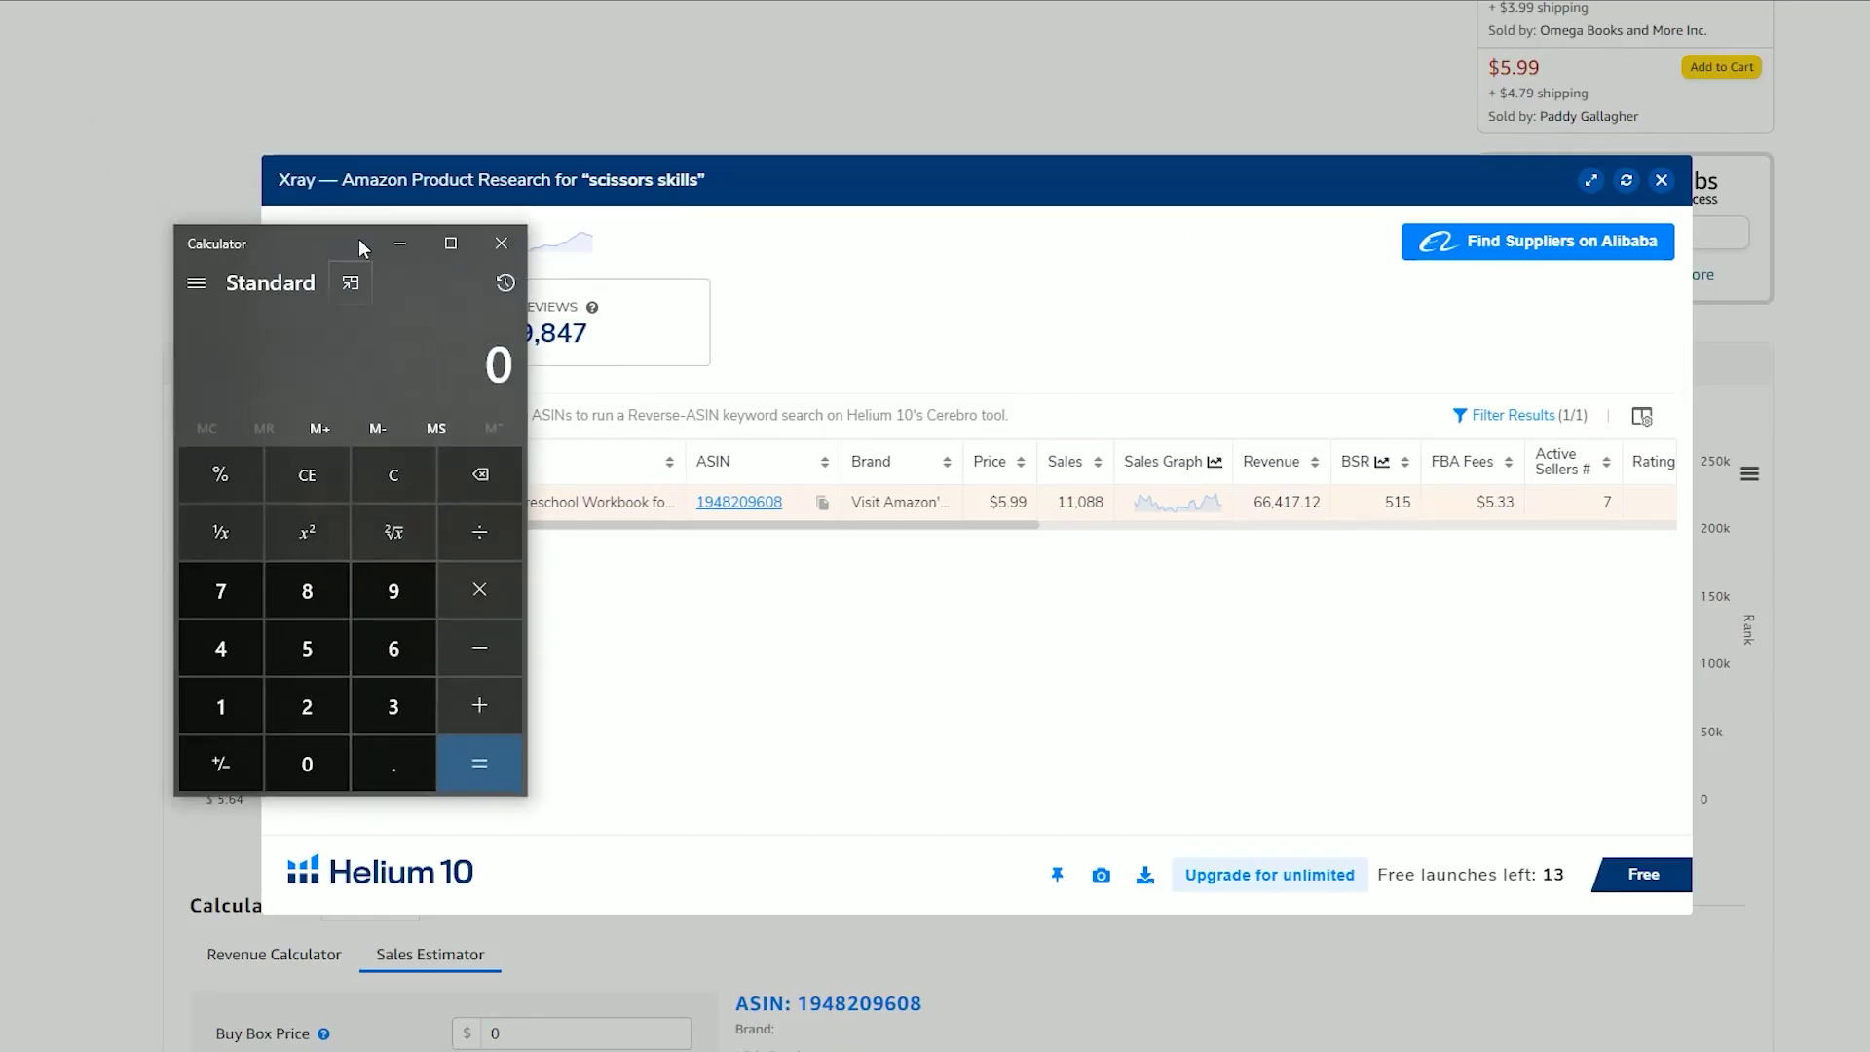
text(11088*)
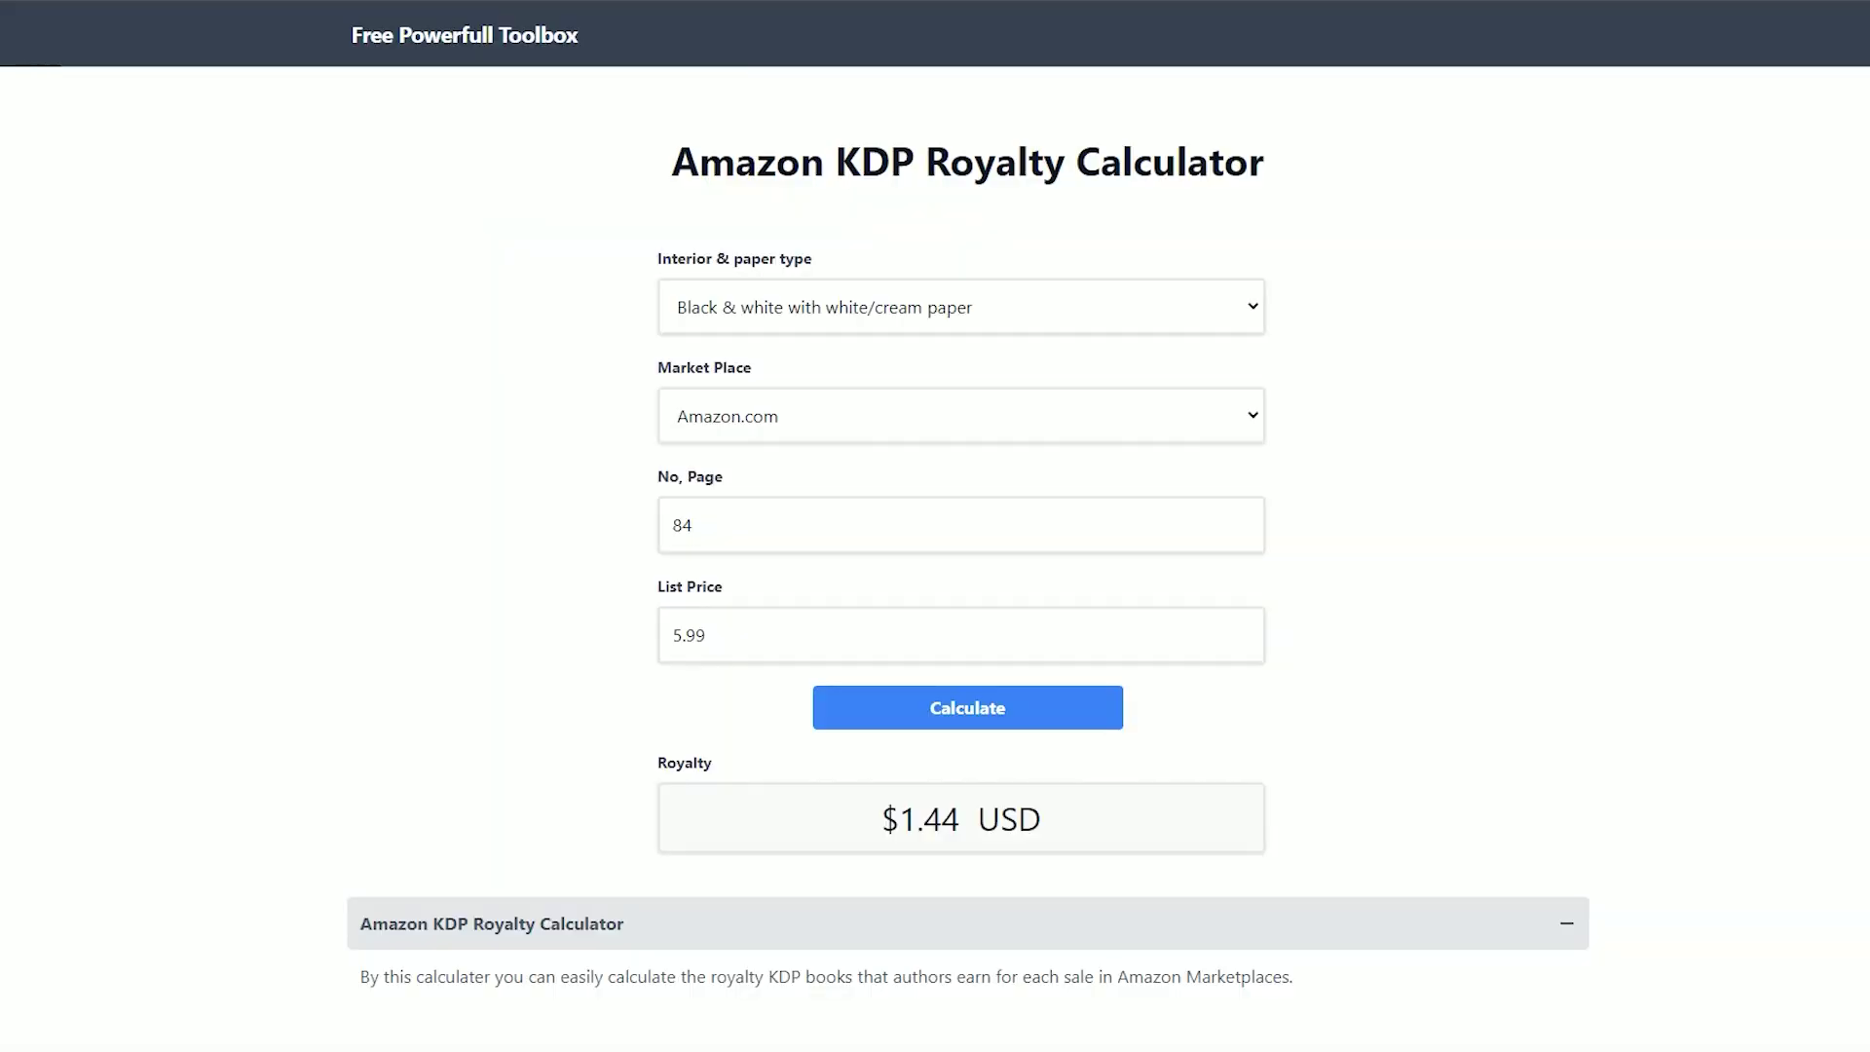
click(324, 235)
text(1.44)
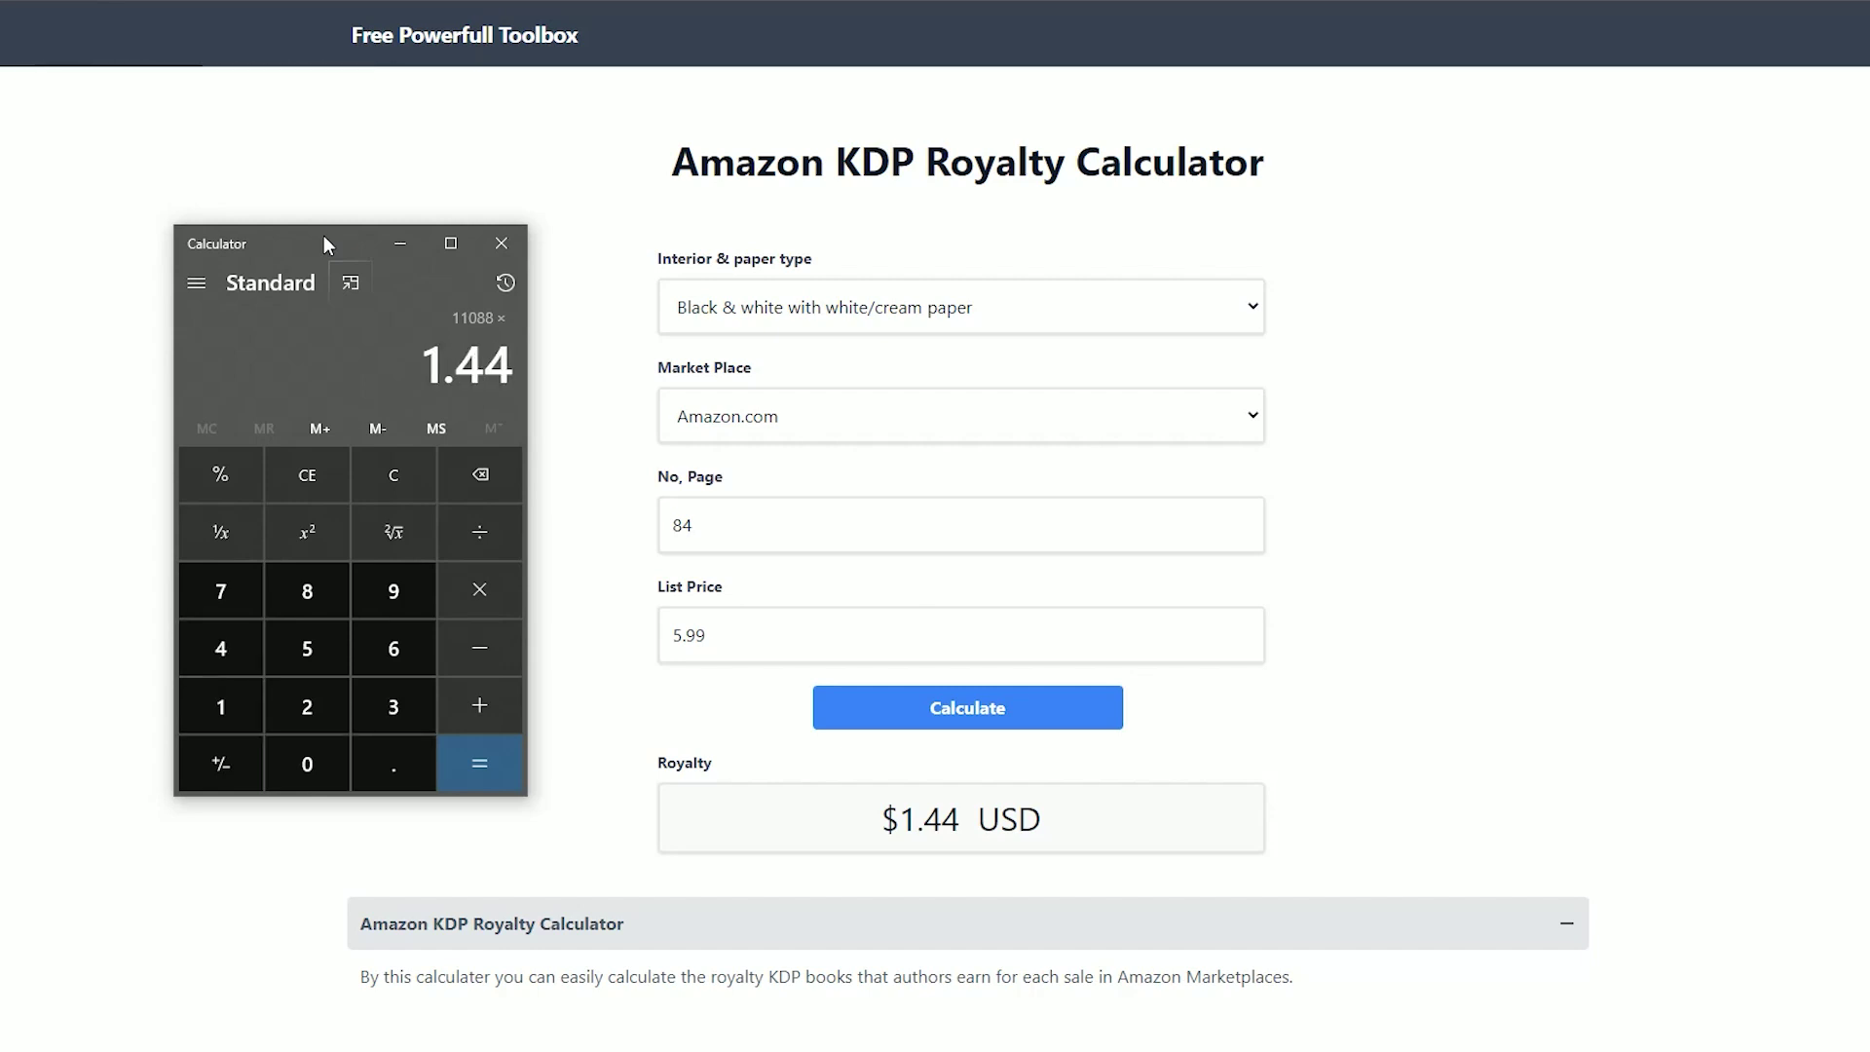
key(Return)
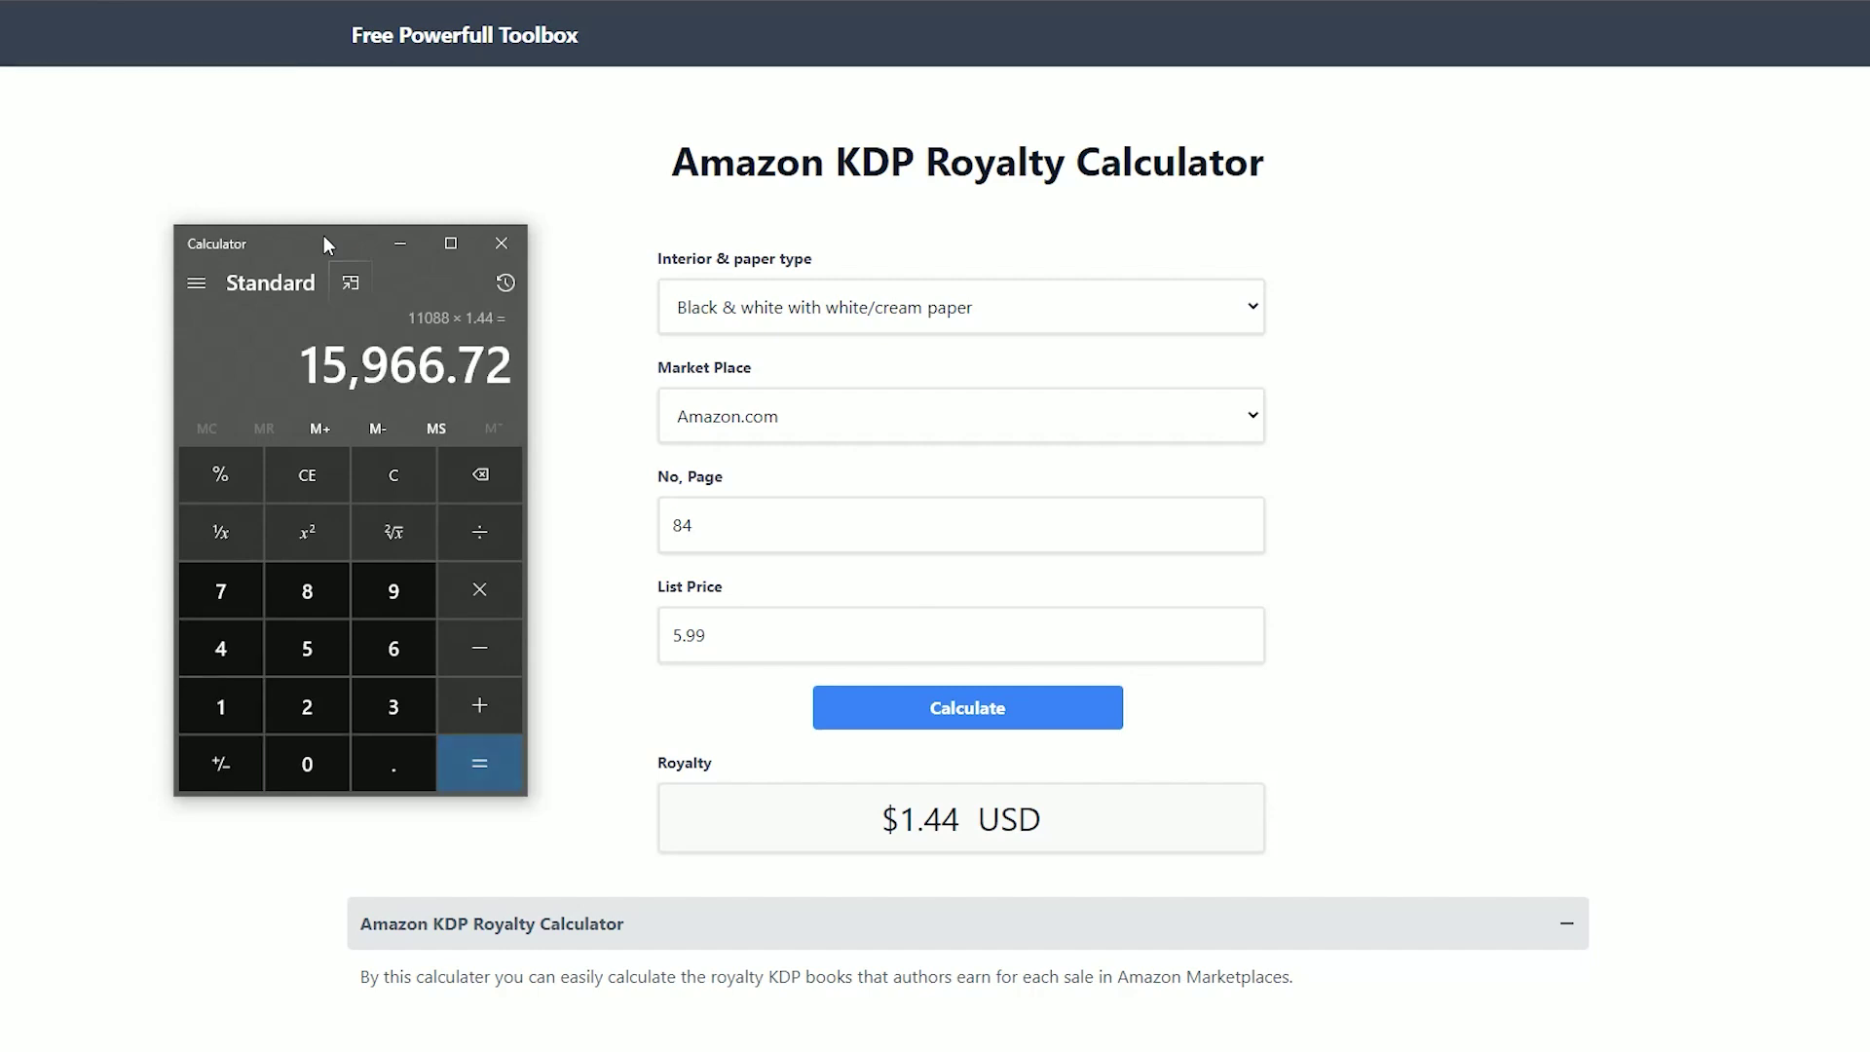
drag(300, 375, 518, 347)
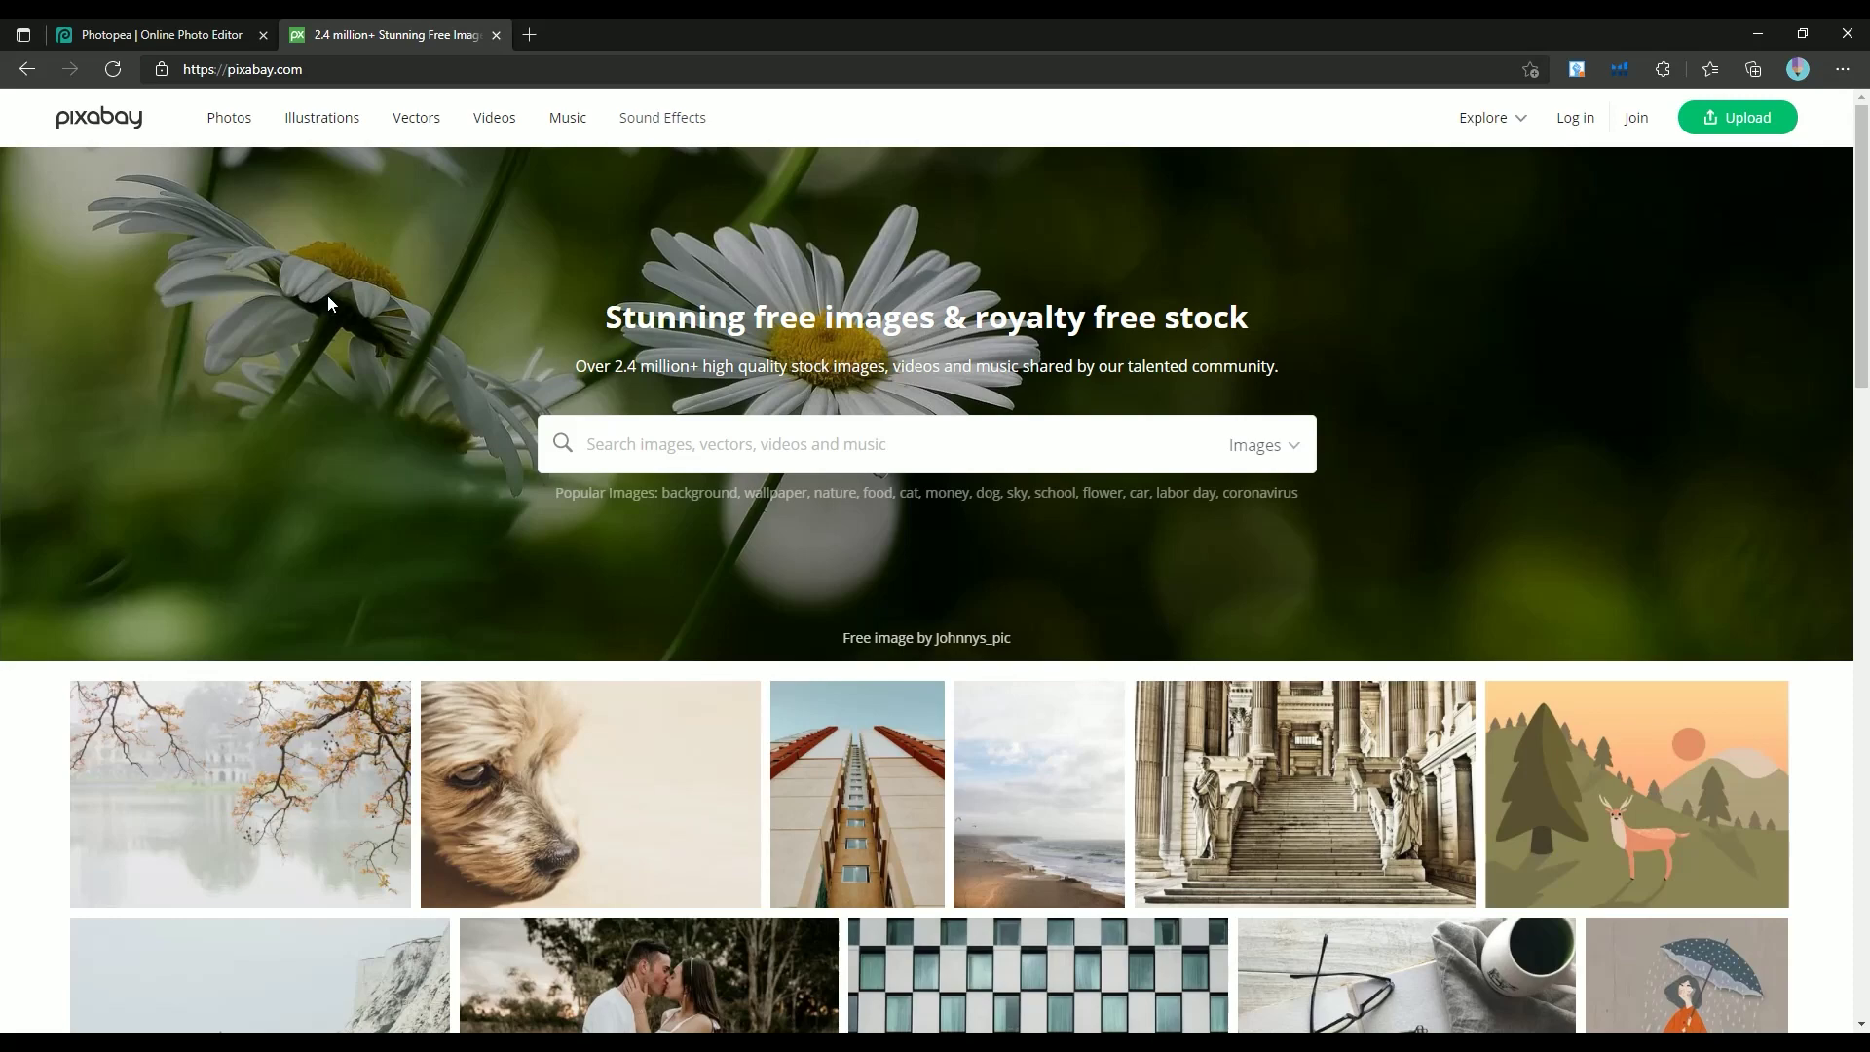
Search Pixabay for 'animals', limited to vector graphics
text(animals)
key(Return)
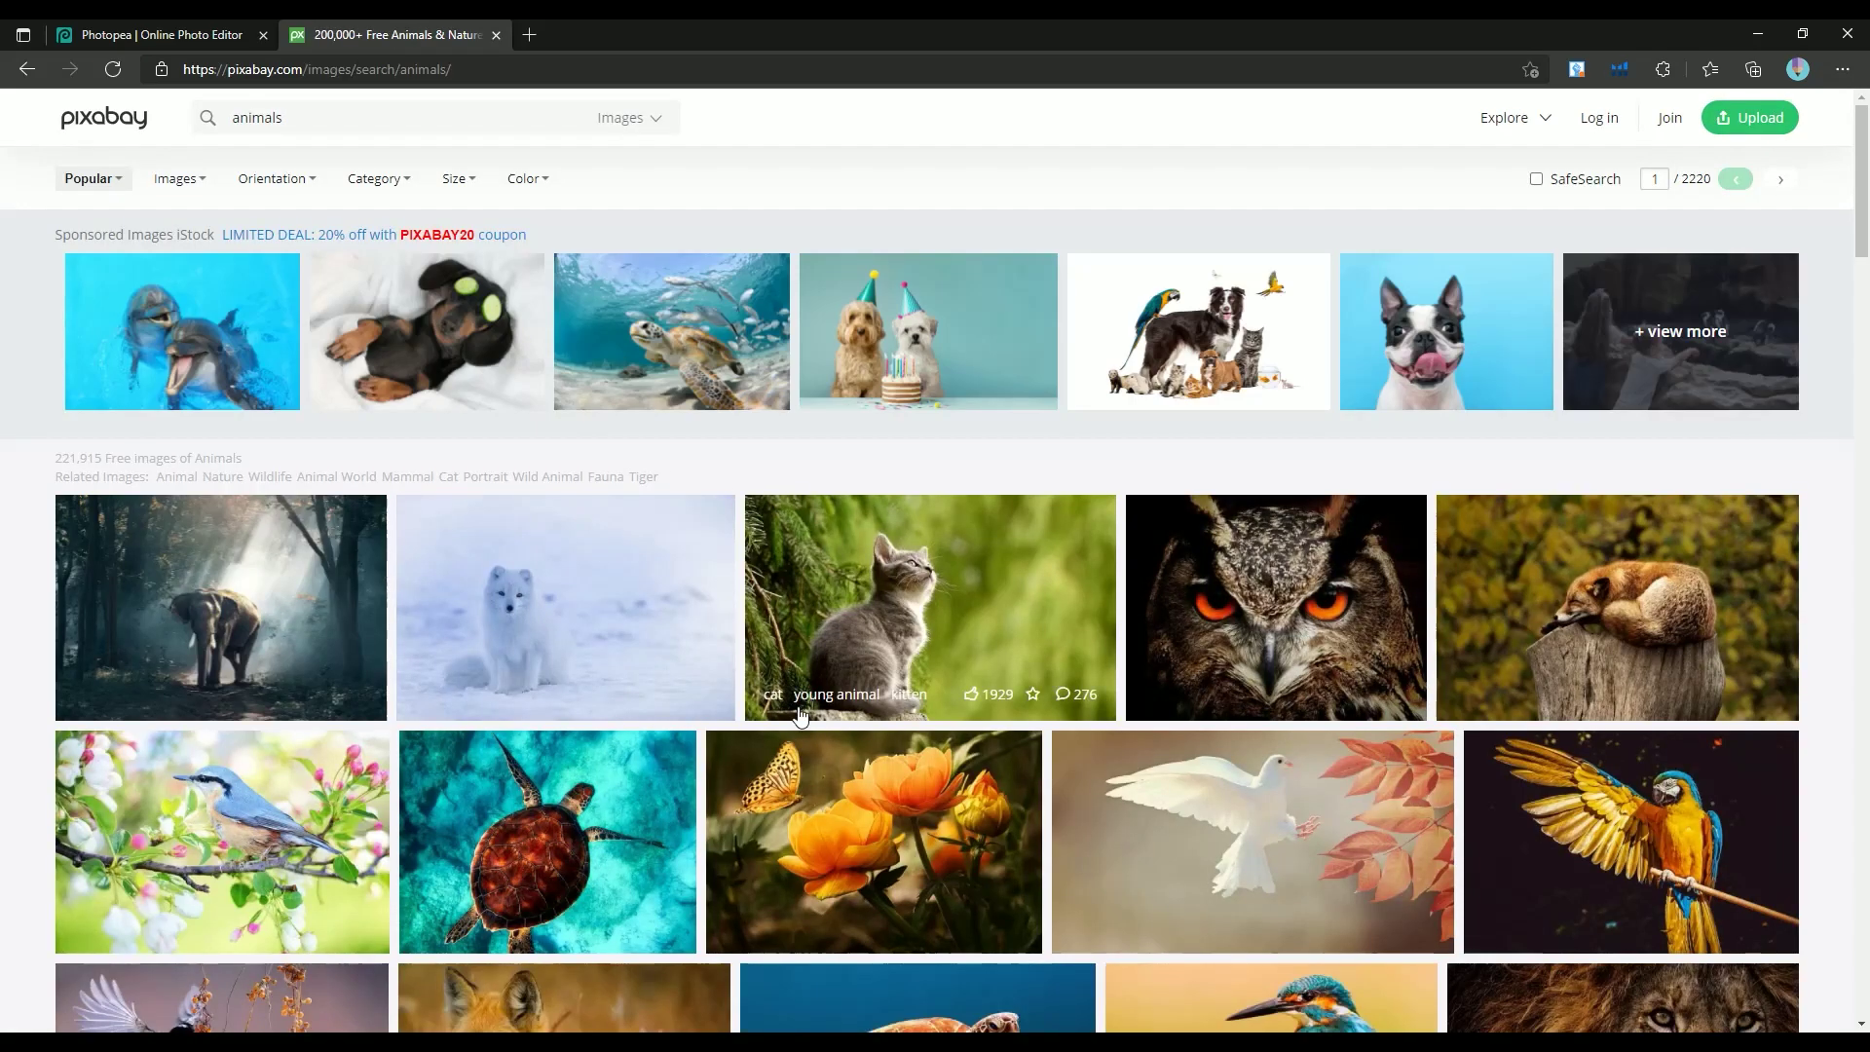
scroll(270, 668, down, 5)
scroll(271, 668, up, 5)
click(634, 117)
click(600, 258)
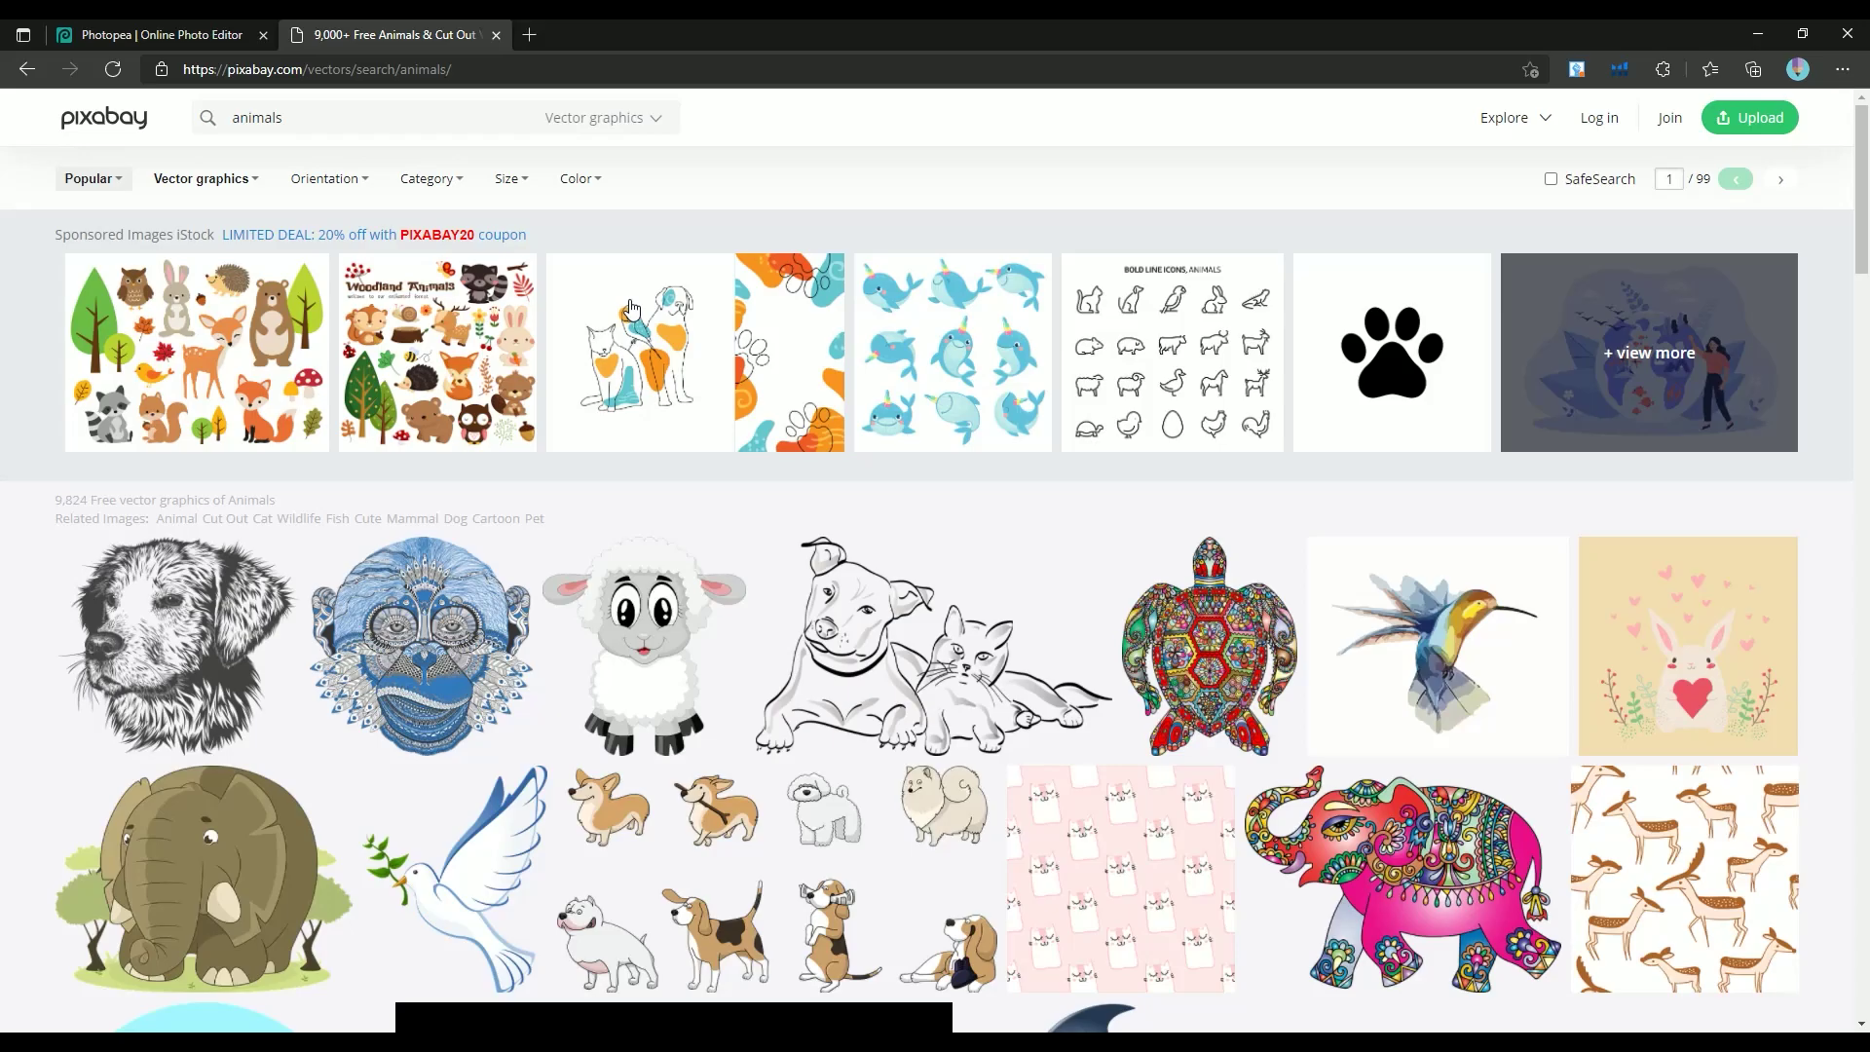
Find the roaring orange tiger vector and download it as a 640×344 PNG
scroll(788, 568, down, 2)
scroll(789, 567, down, 3)
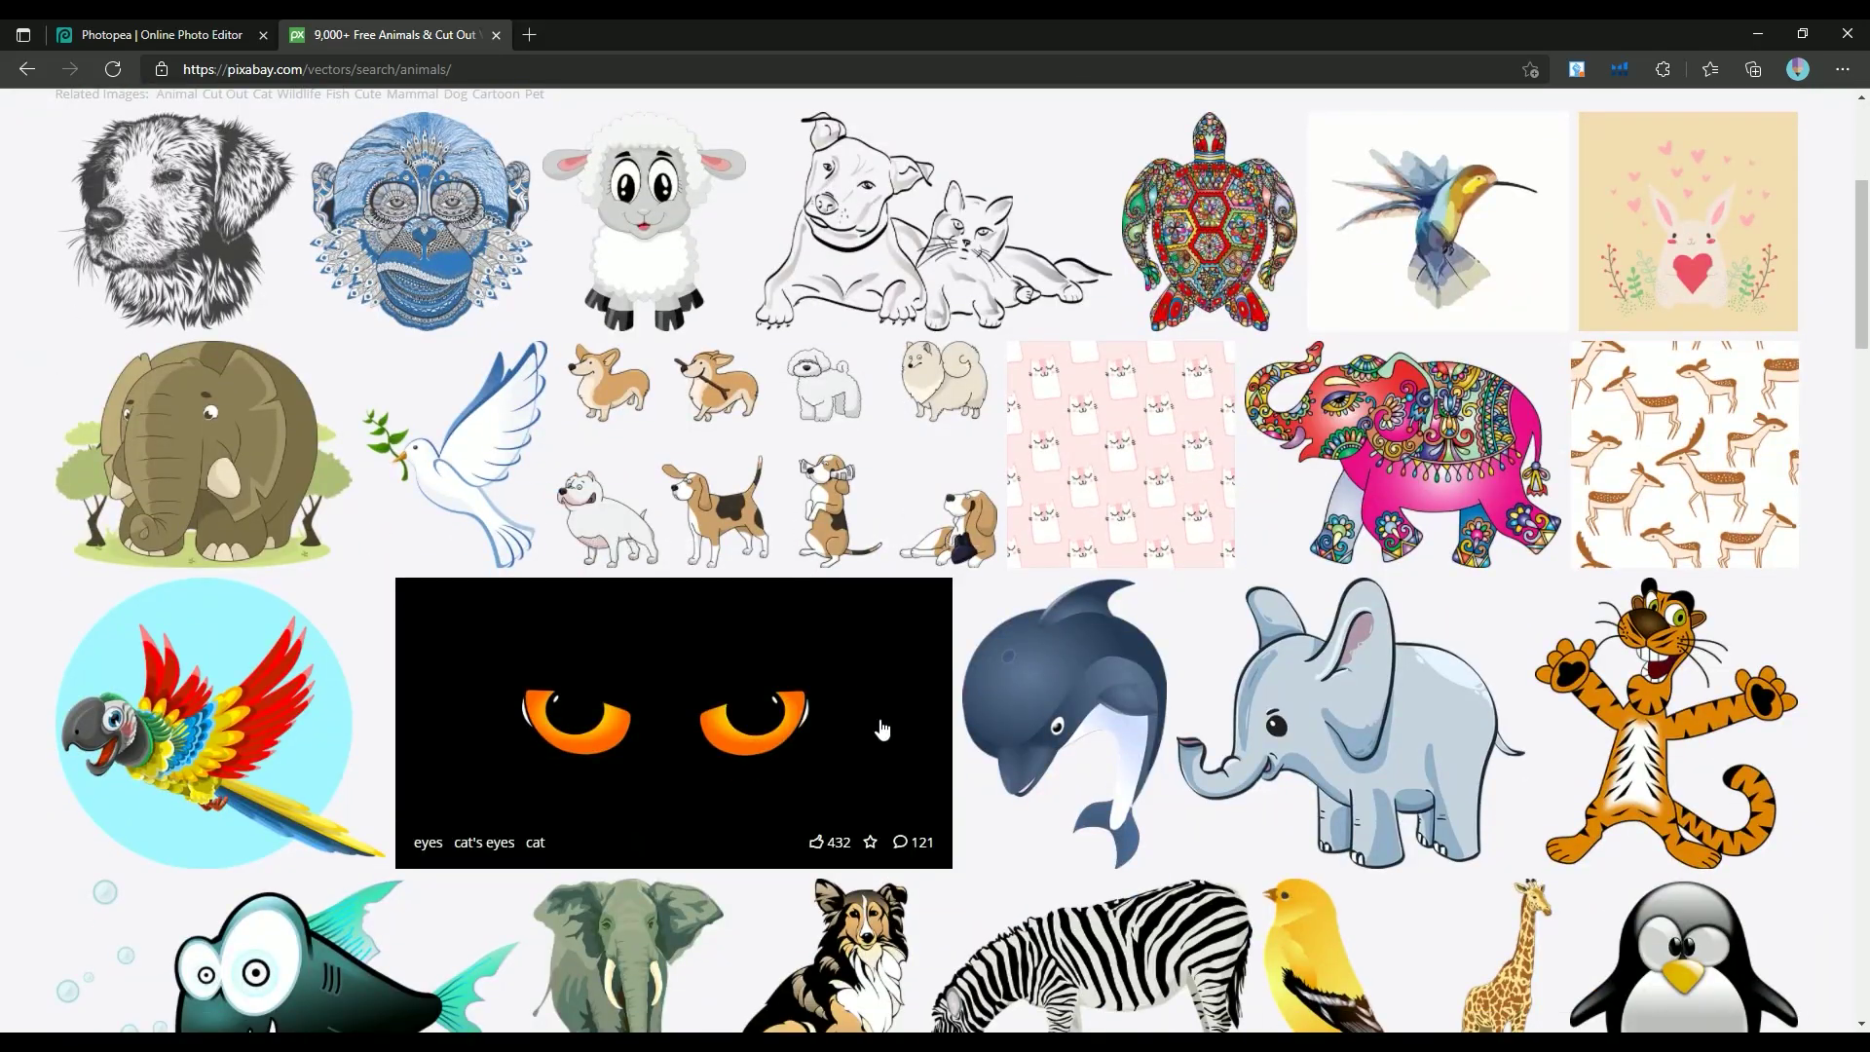
scroll(877, 731, down, 11)
scroll(1083, 888, down, 20)
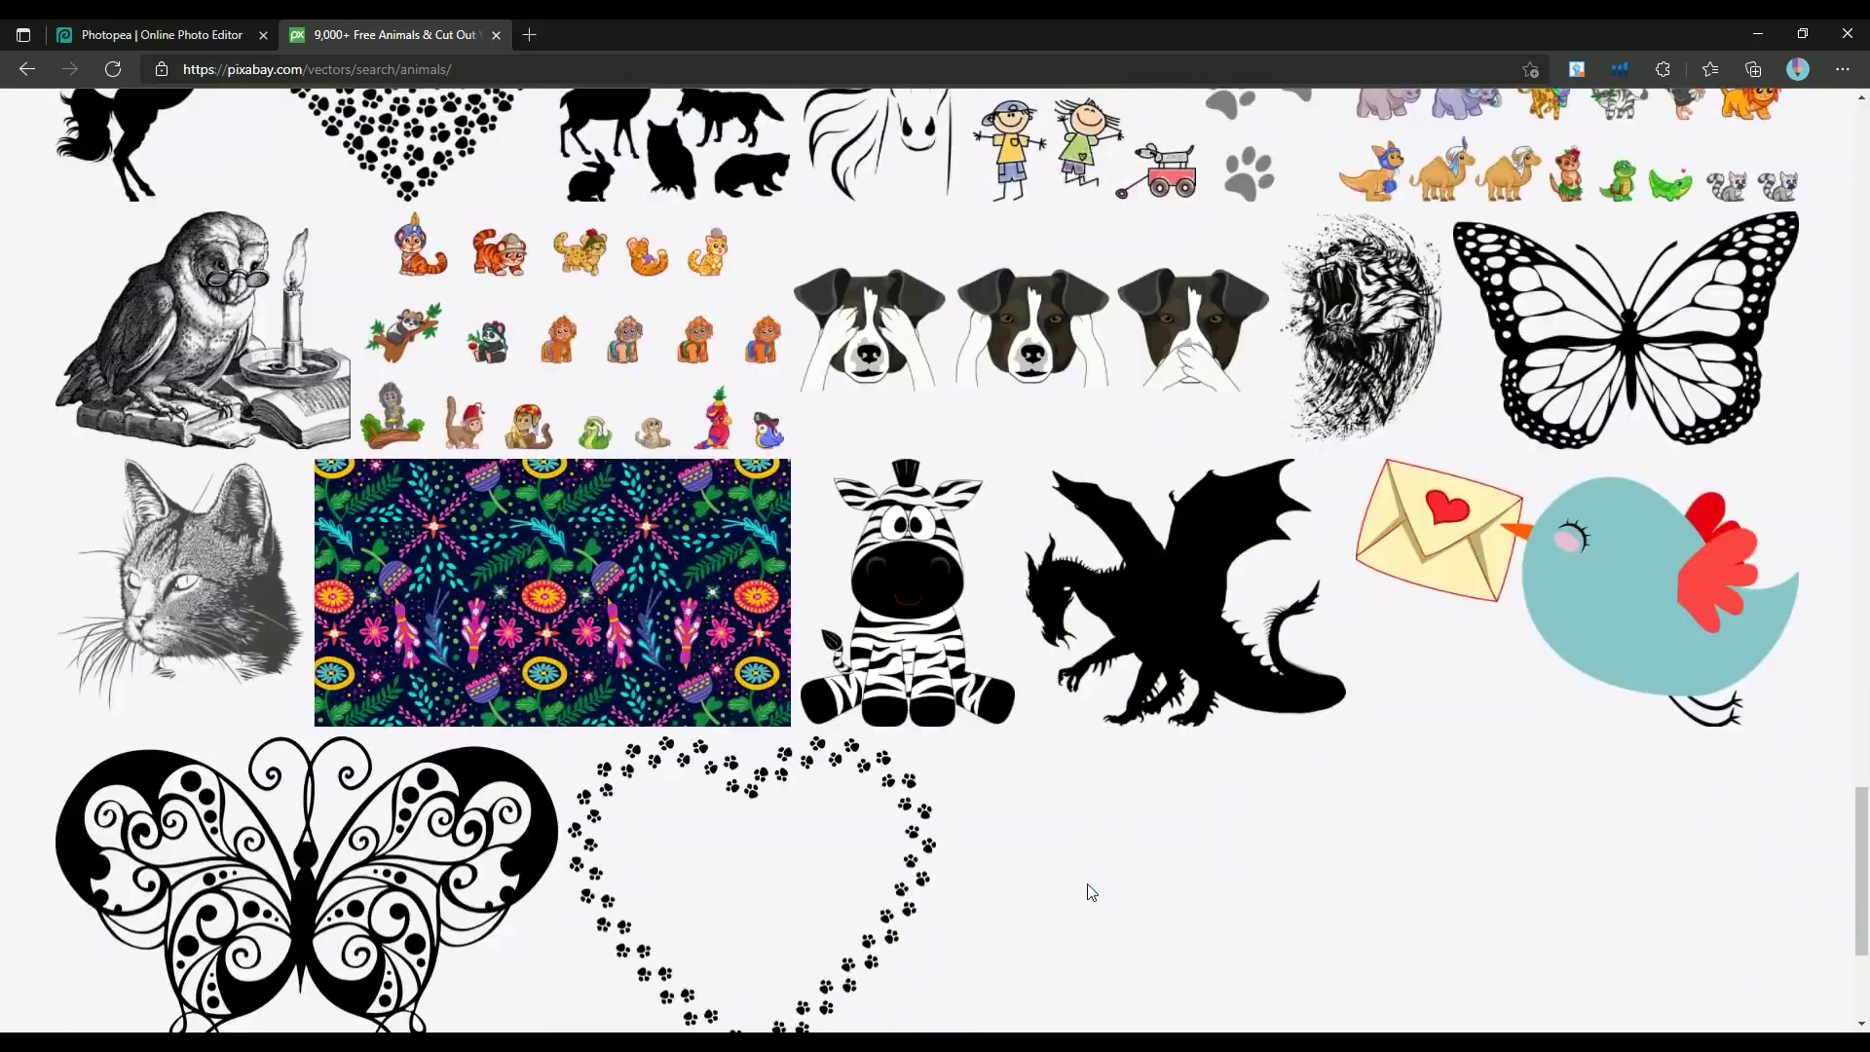
scroll(1089, 892, up, 20)
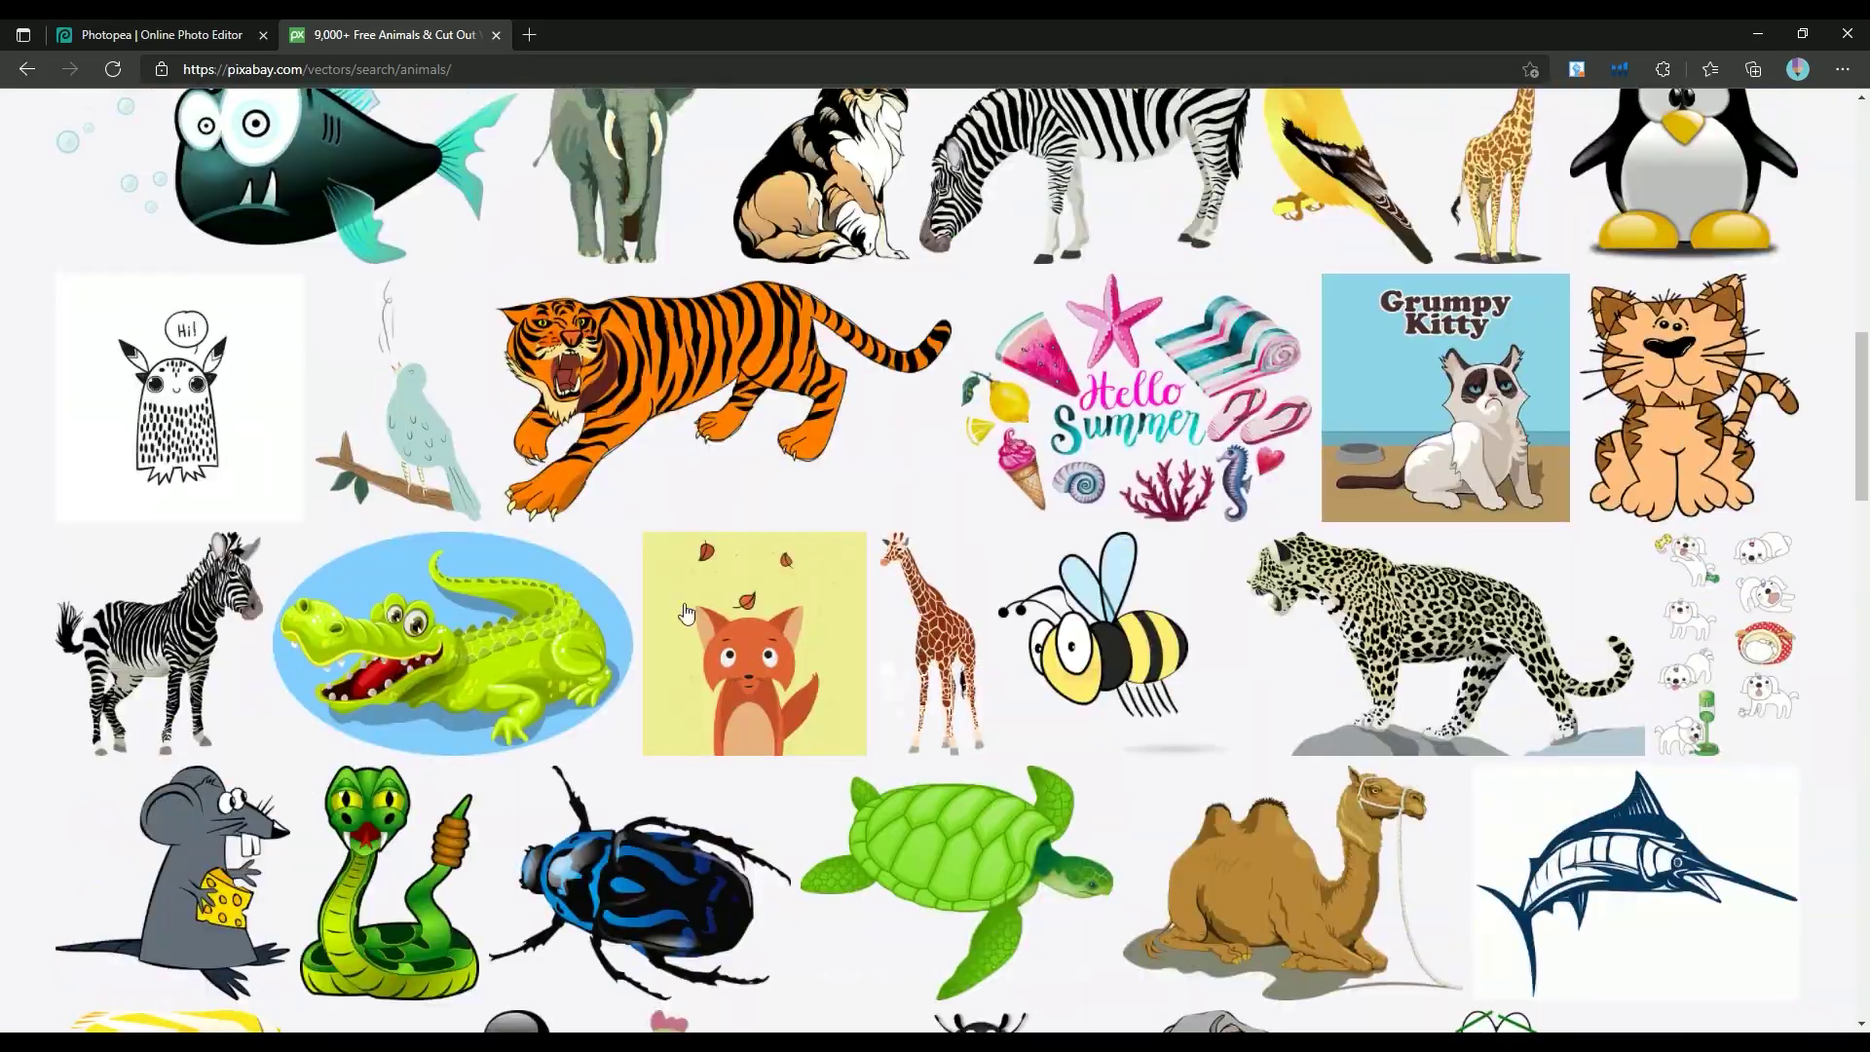
scroll(1089, 892, up, 2)
click(954, 662)
click(1424, 511)
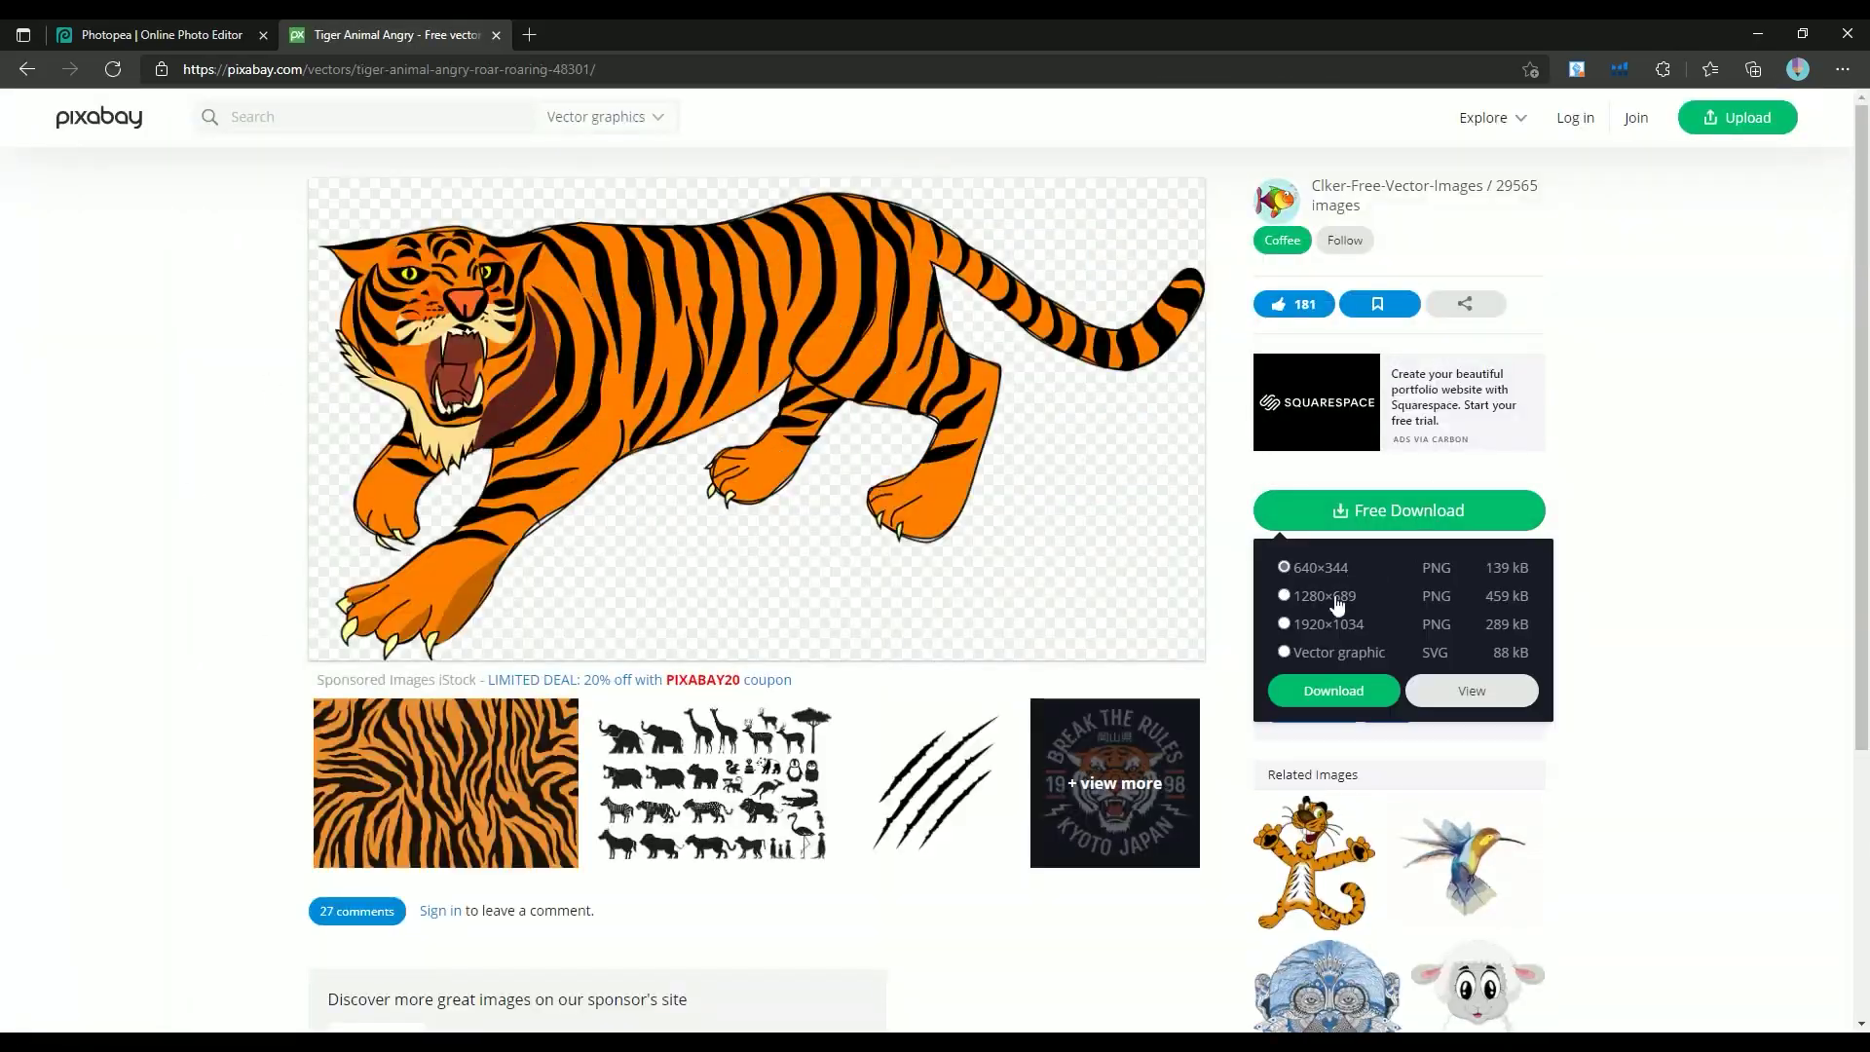
click(1339, 696)
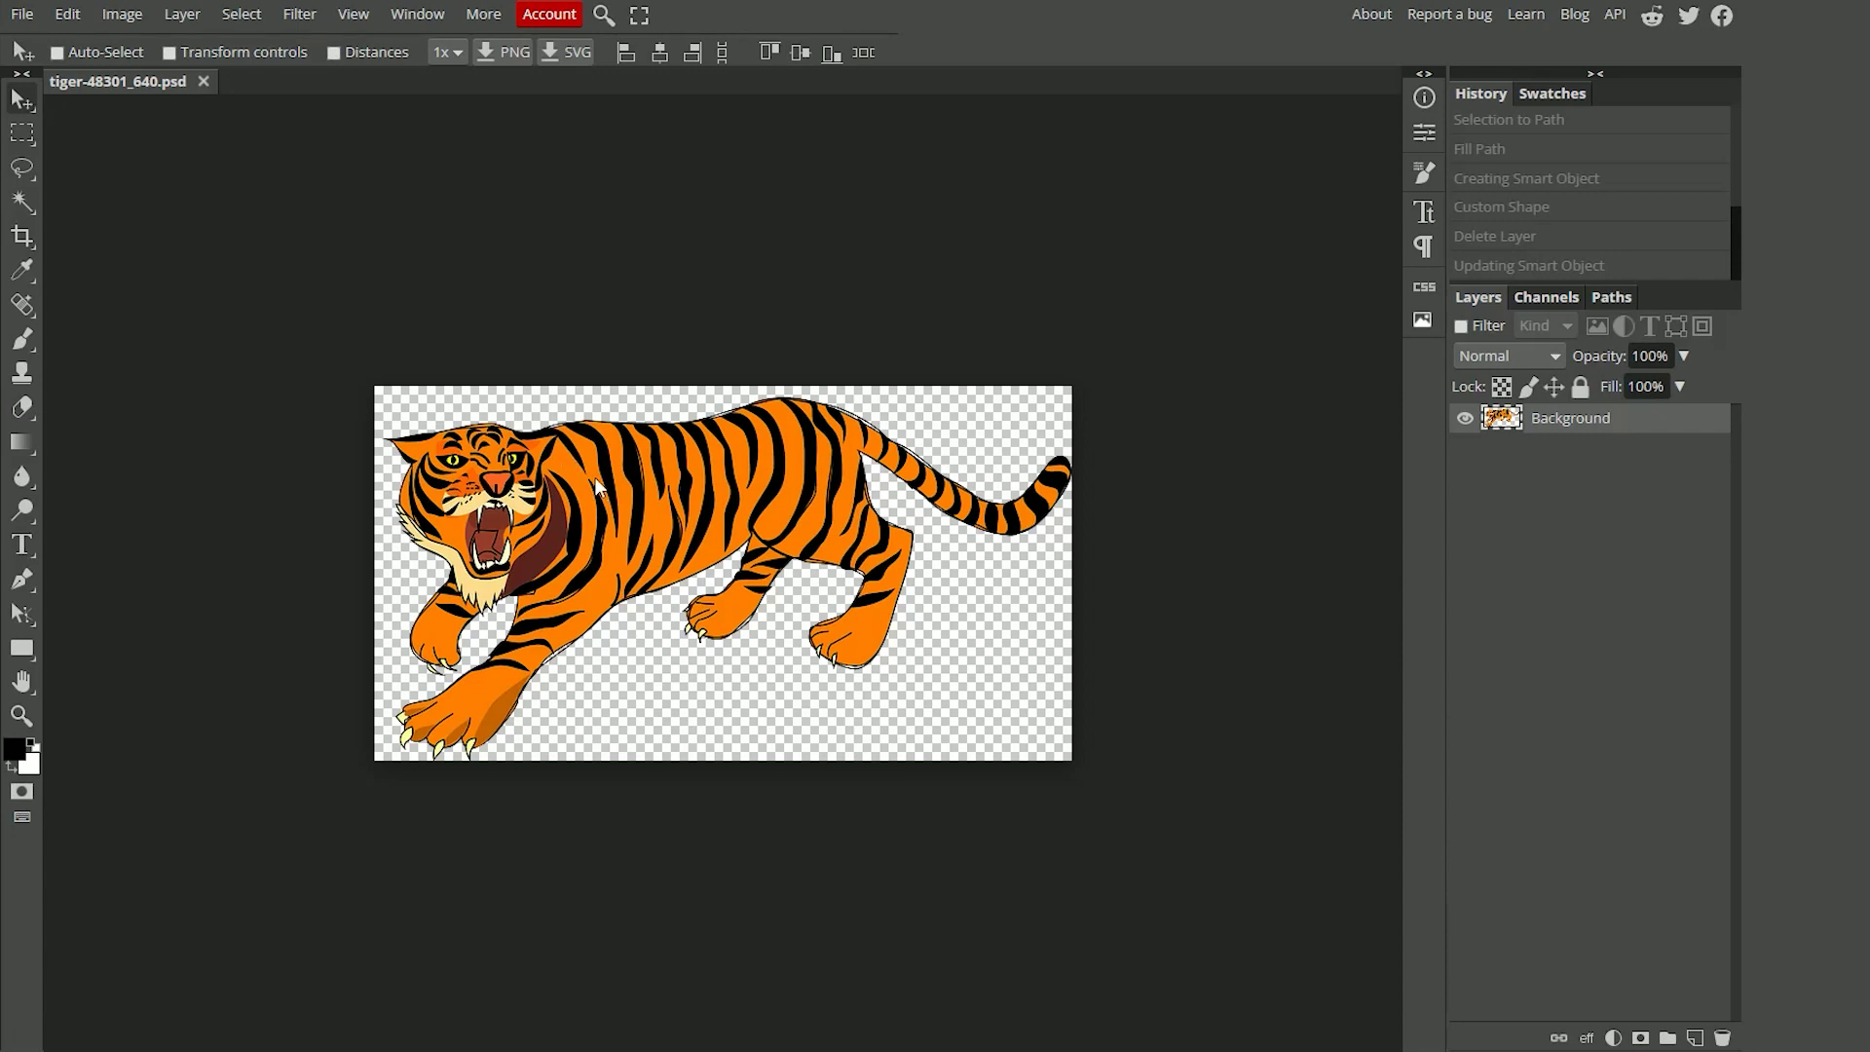
Scale the tiger down to about 91% and nudge it up and left
click(236, 53)
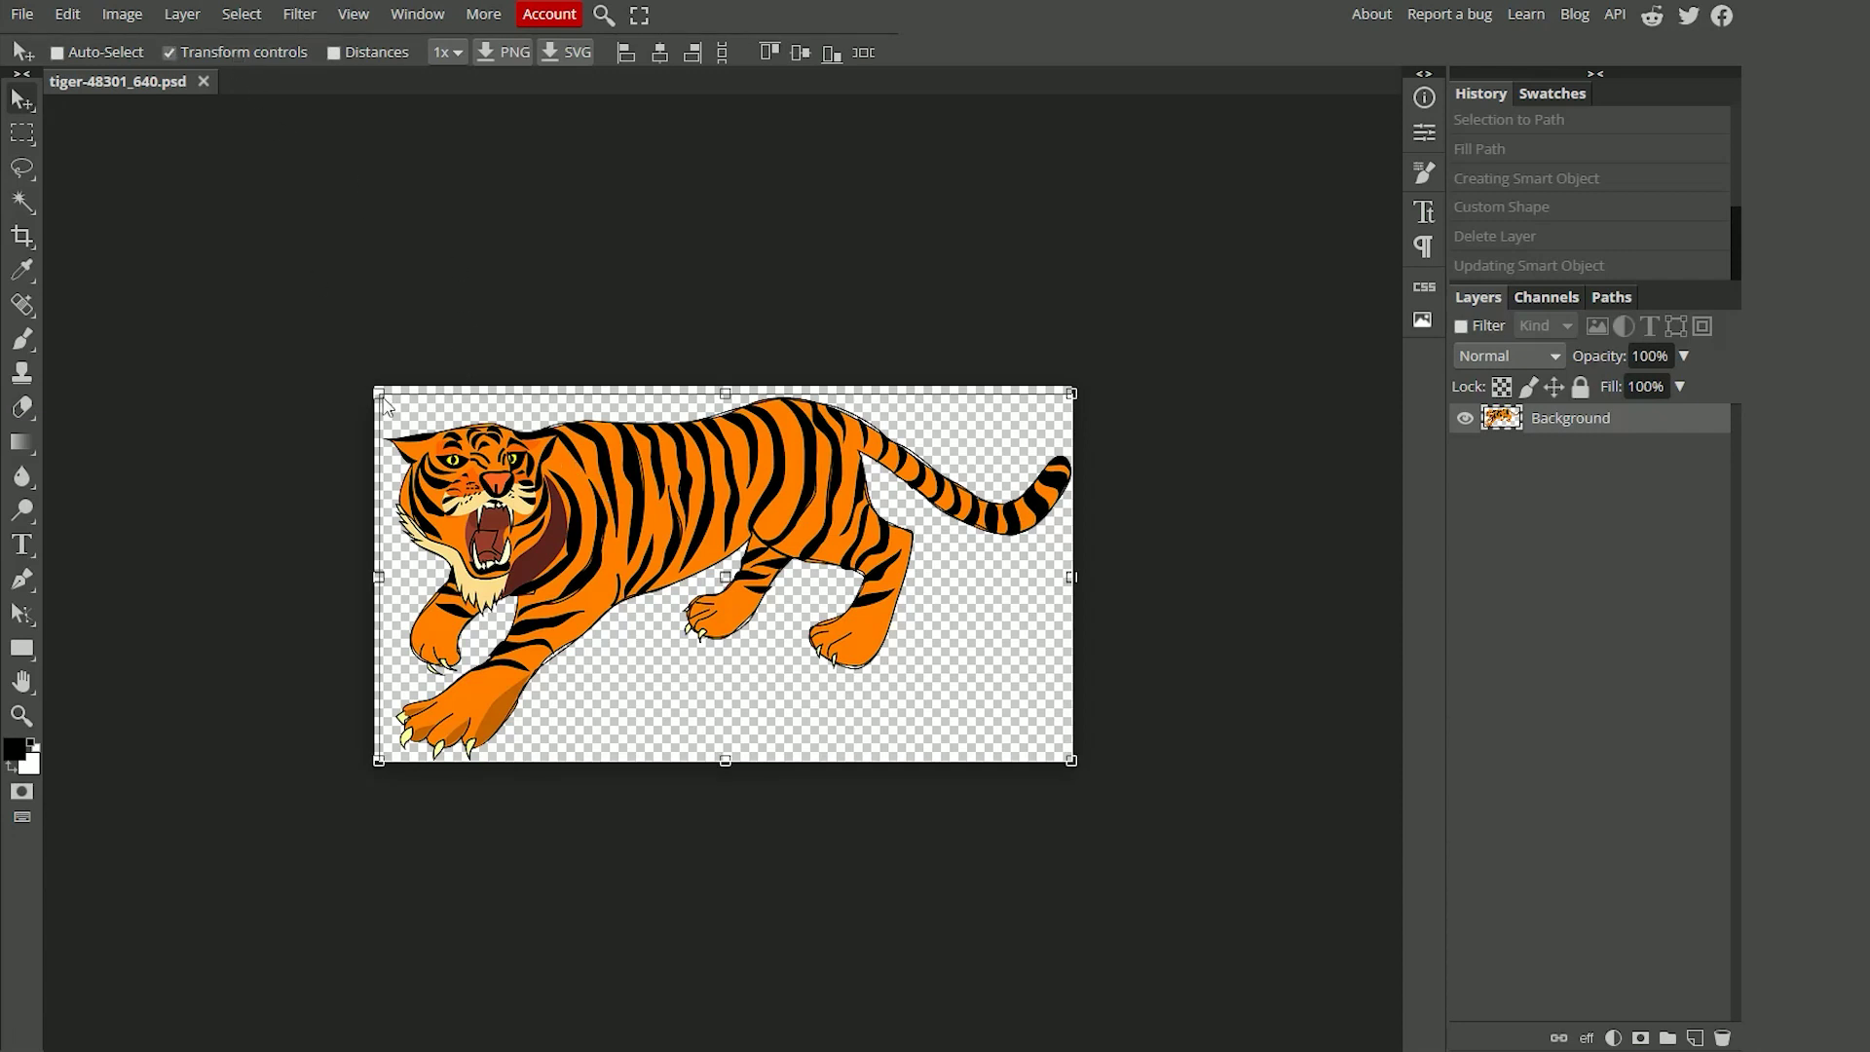
drag(381, 392, 420, 423)
drag(588, 499, 585, 500)
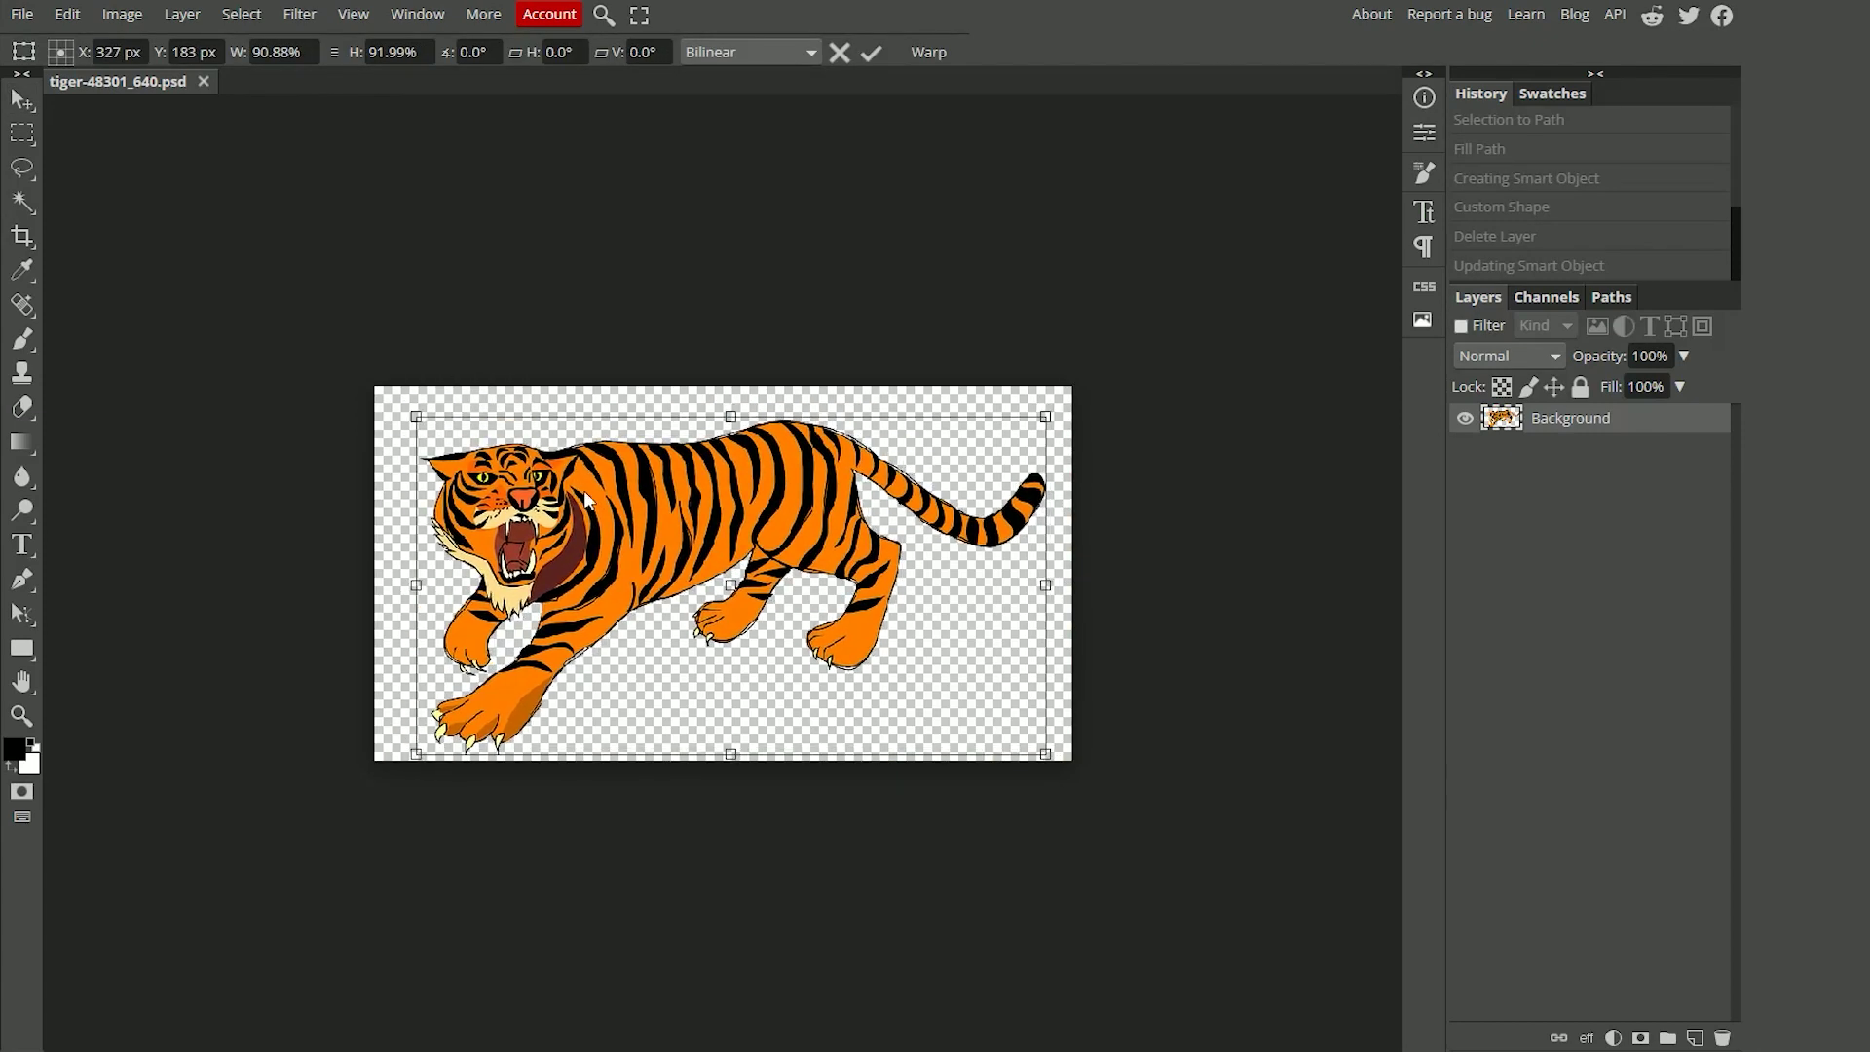
click(21, 96)
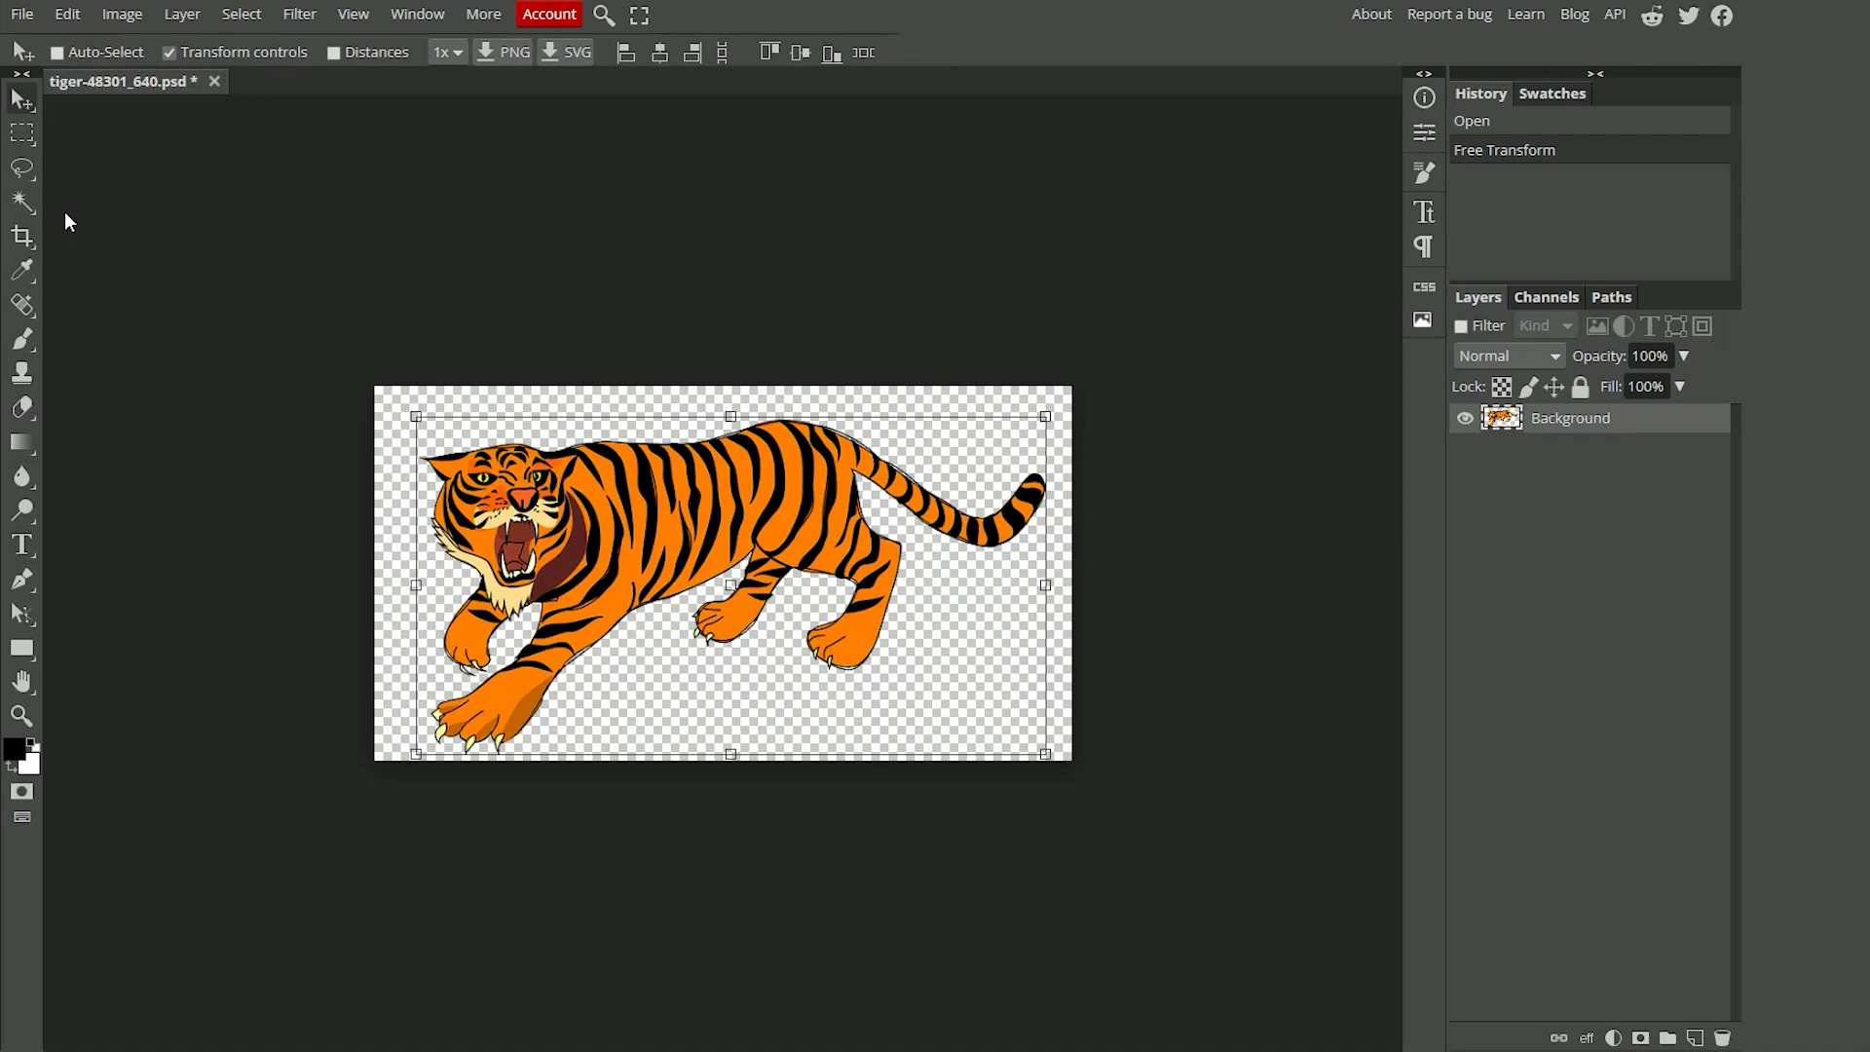
Magic-wand the transparent area and invert the selection onto the tiger
key(w)
click(380, 623)
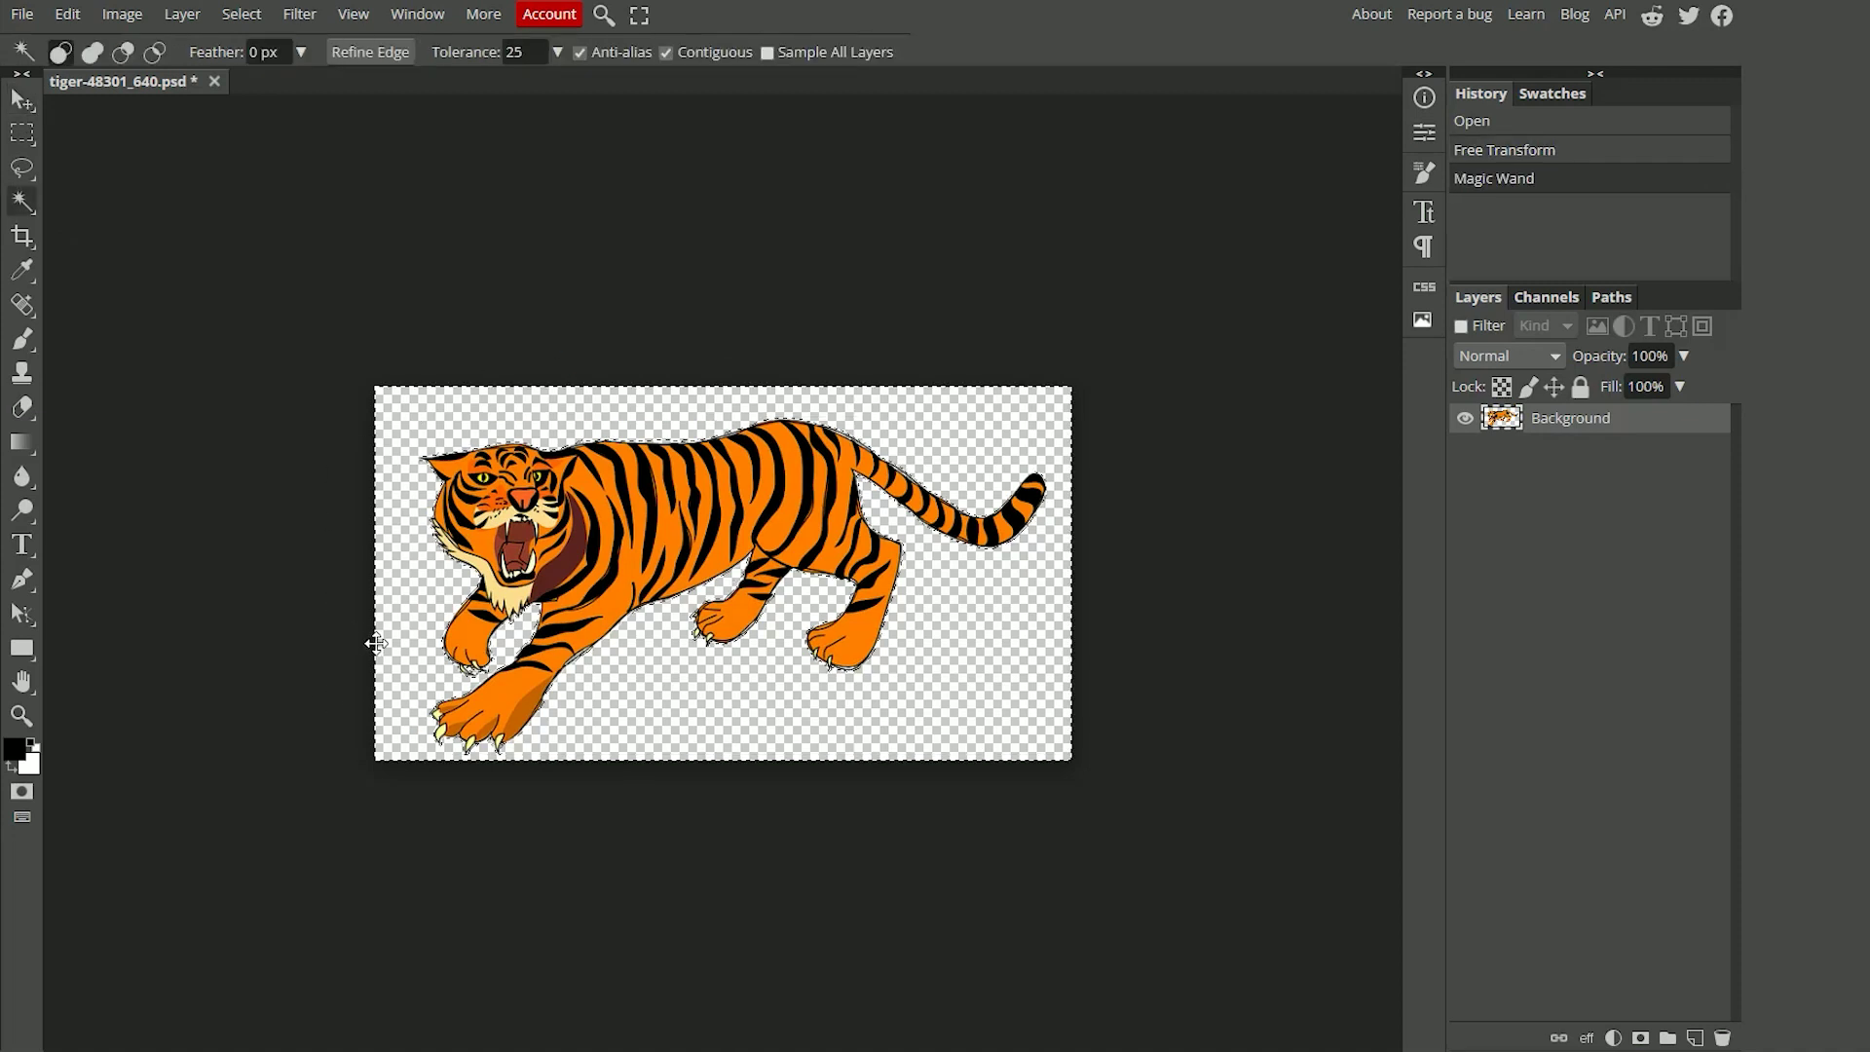
click(239, 14)
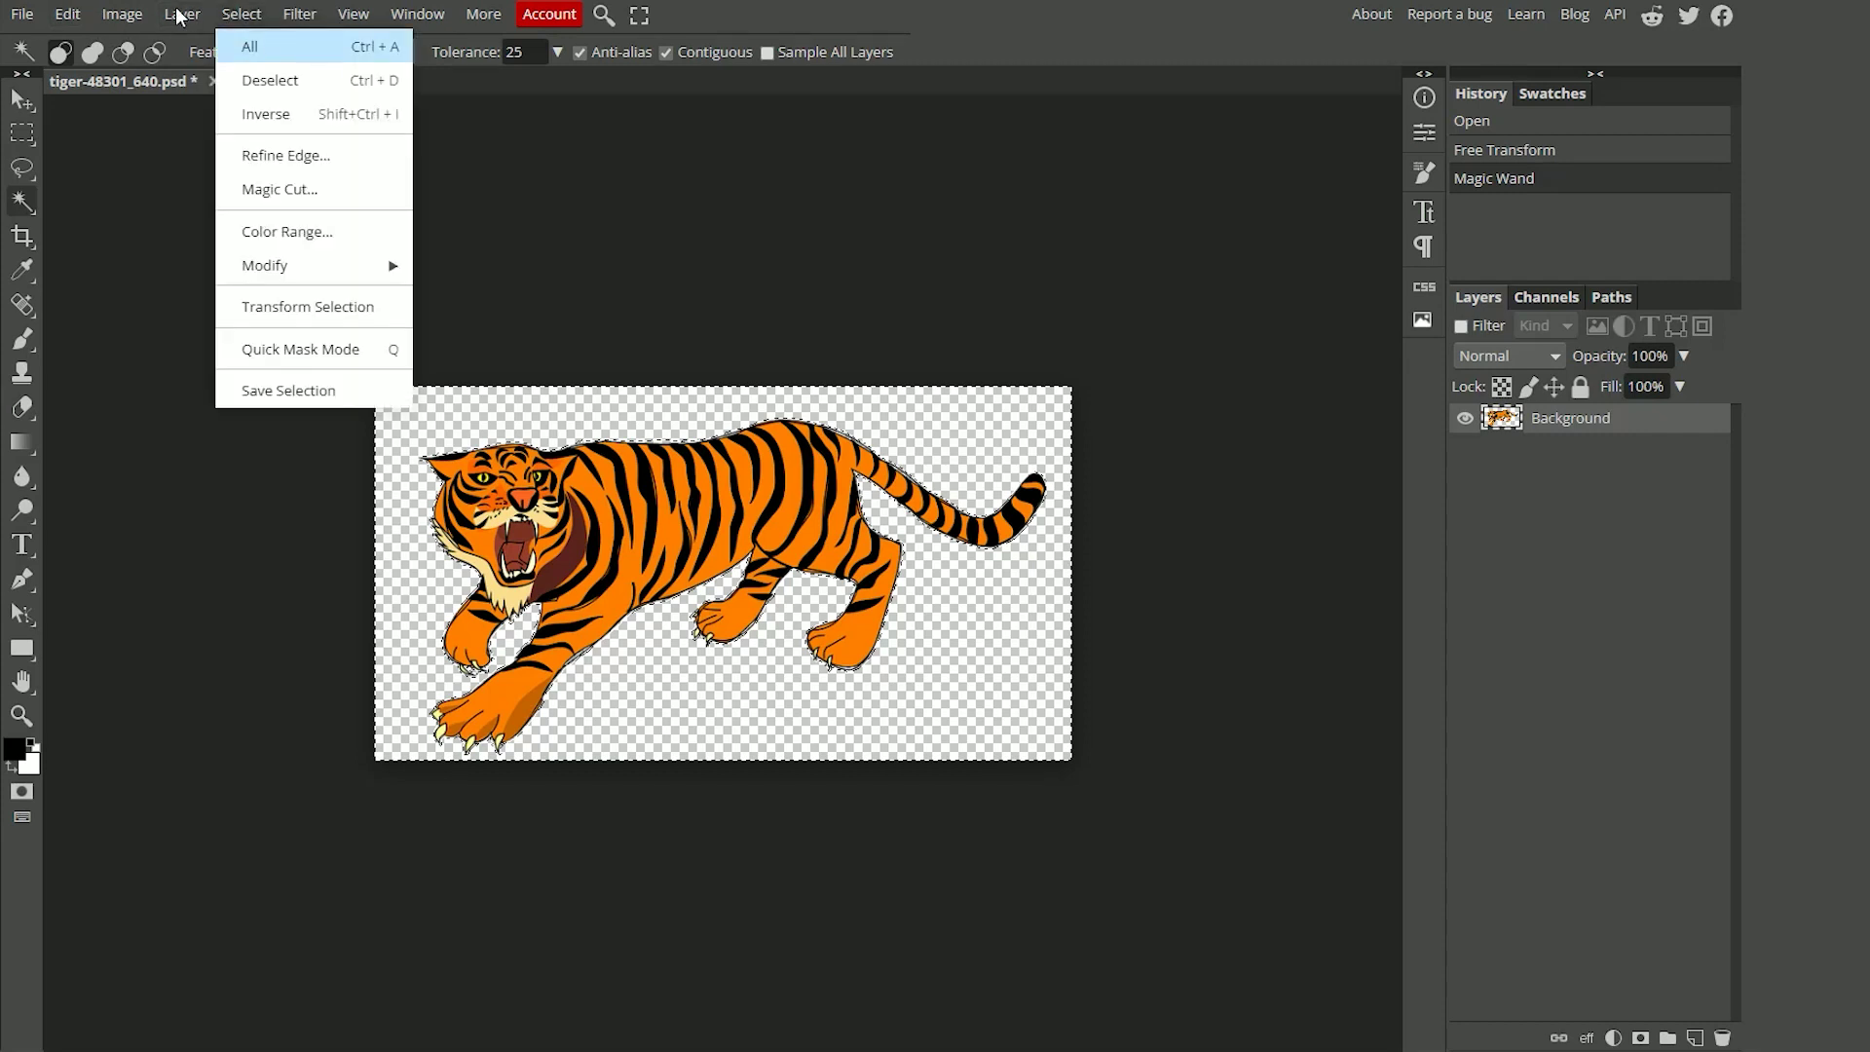
click(264, 114)
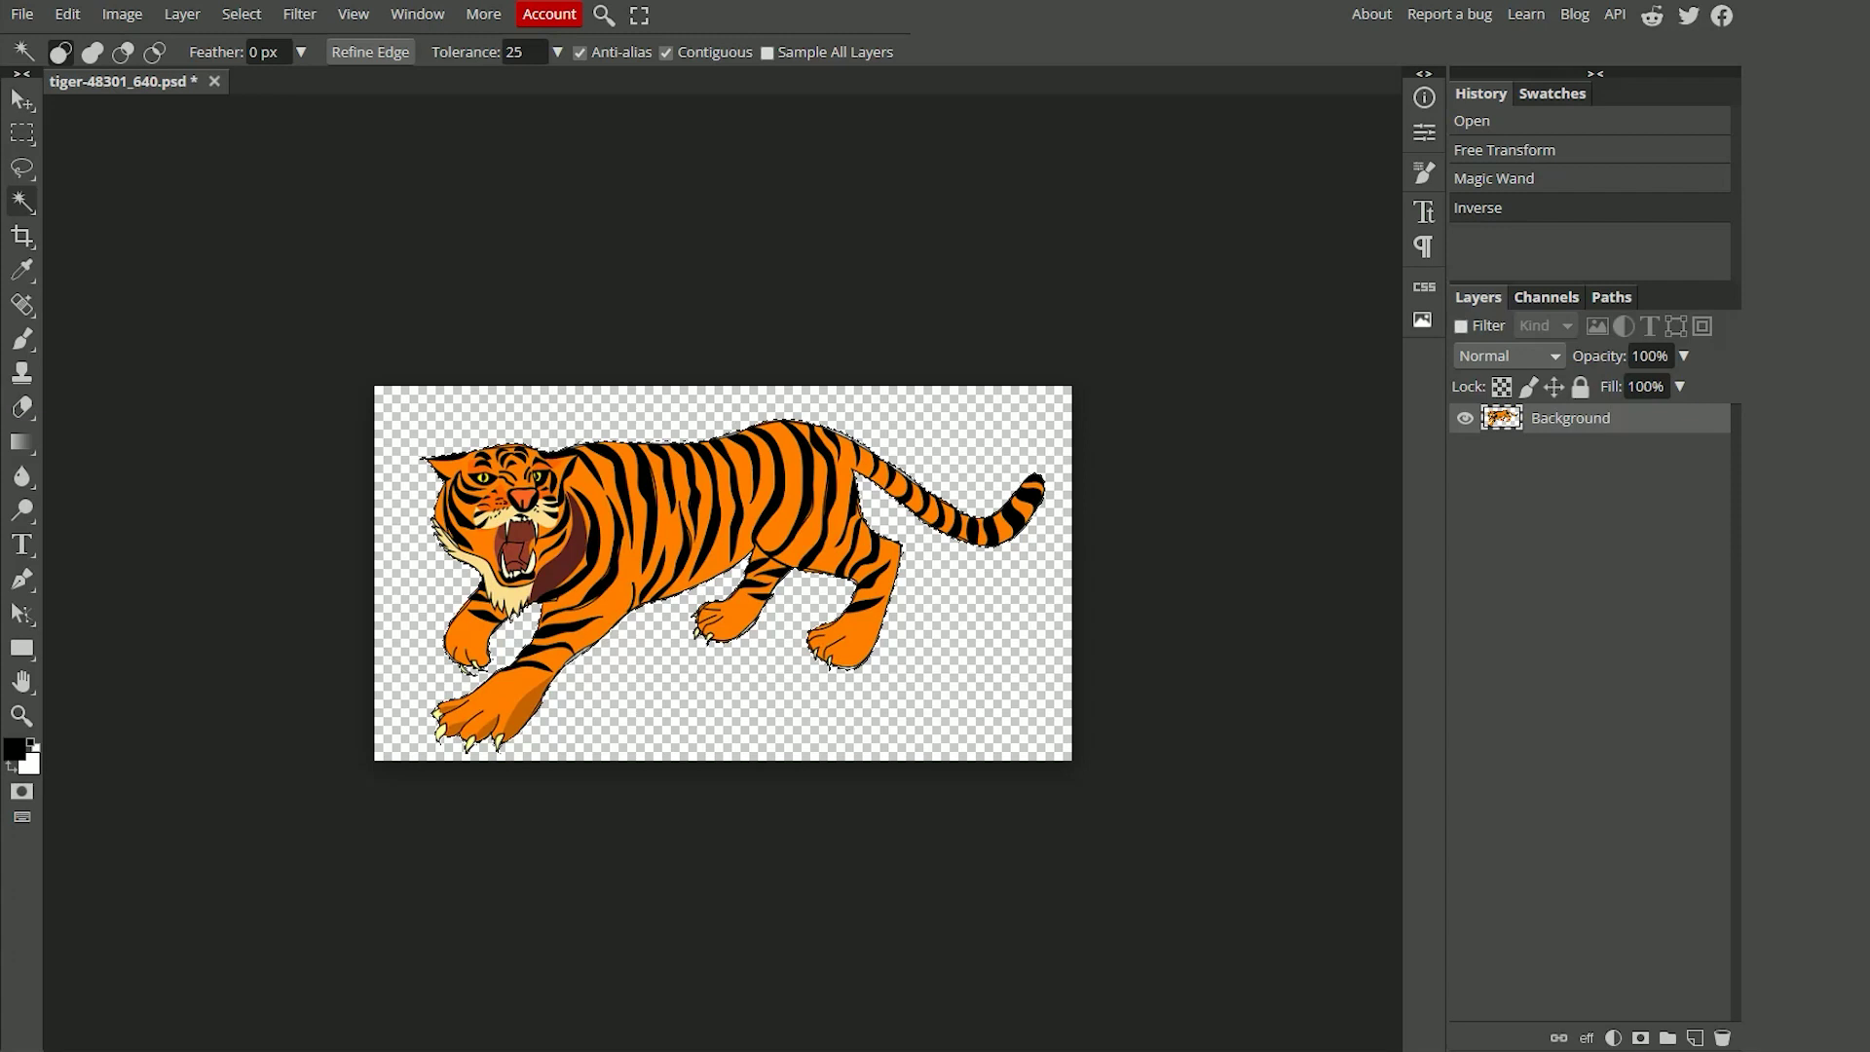
Expand the tiger selection by 5 px
click(244, 13)
mouse_move(334, 265)
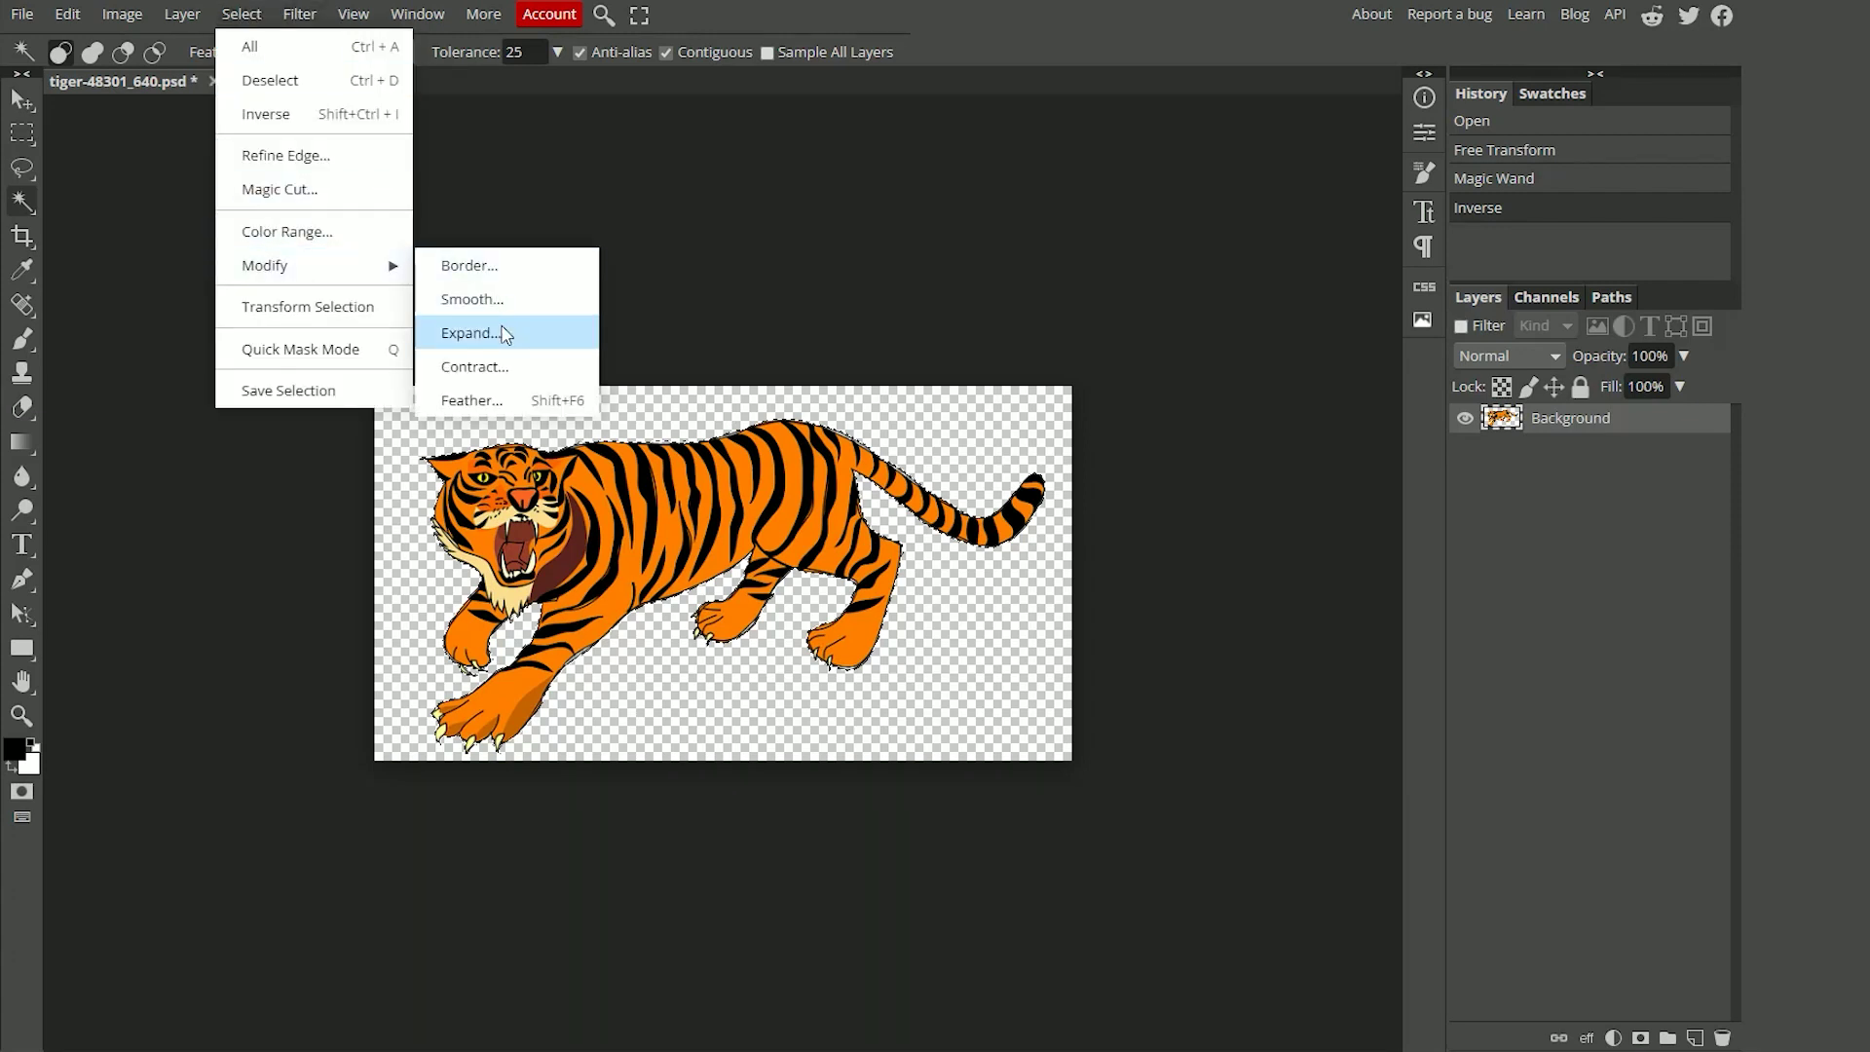
click(471, 333)
click(289, 286)
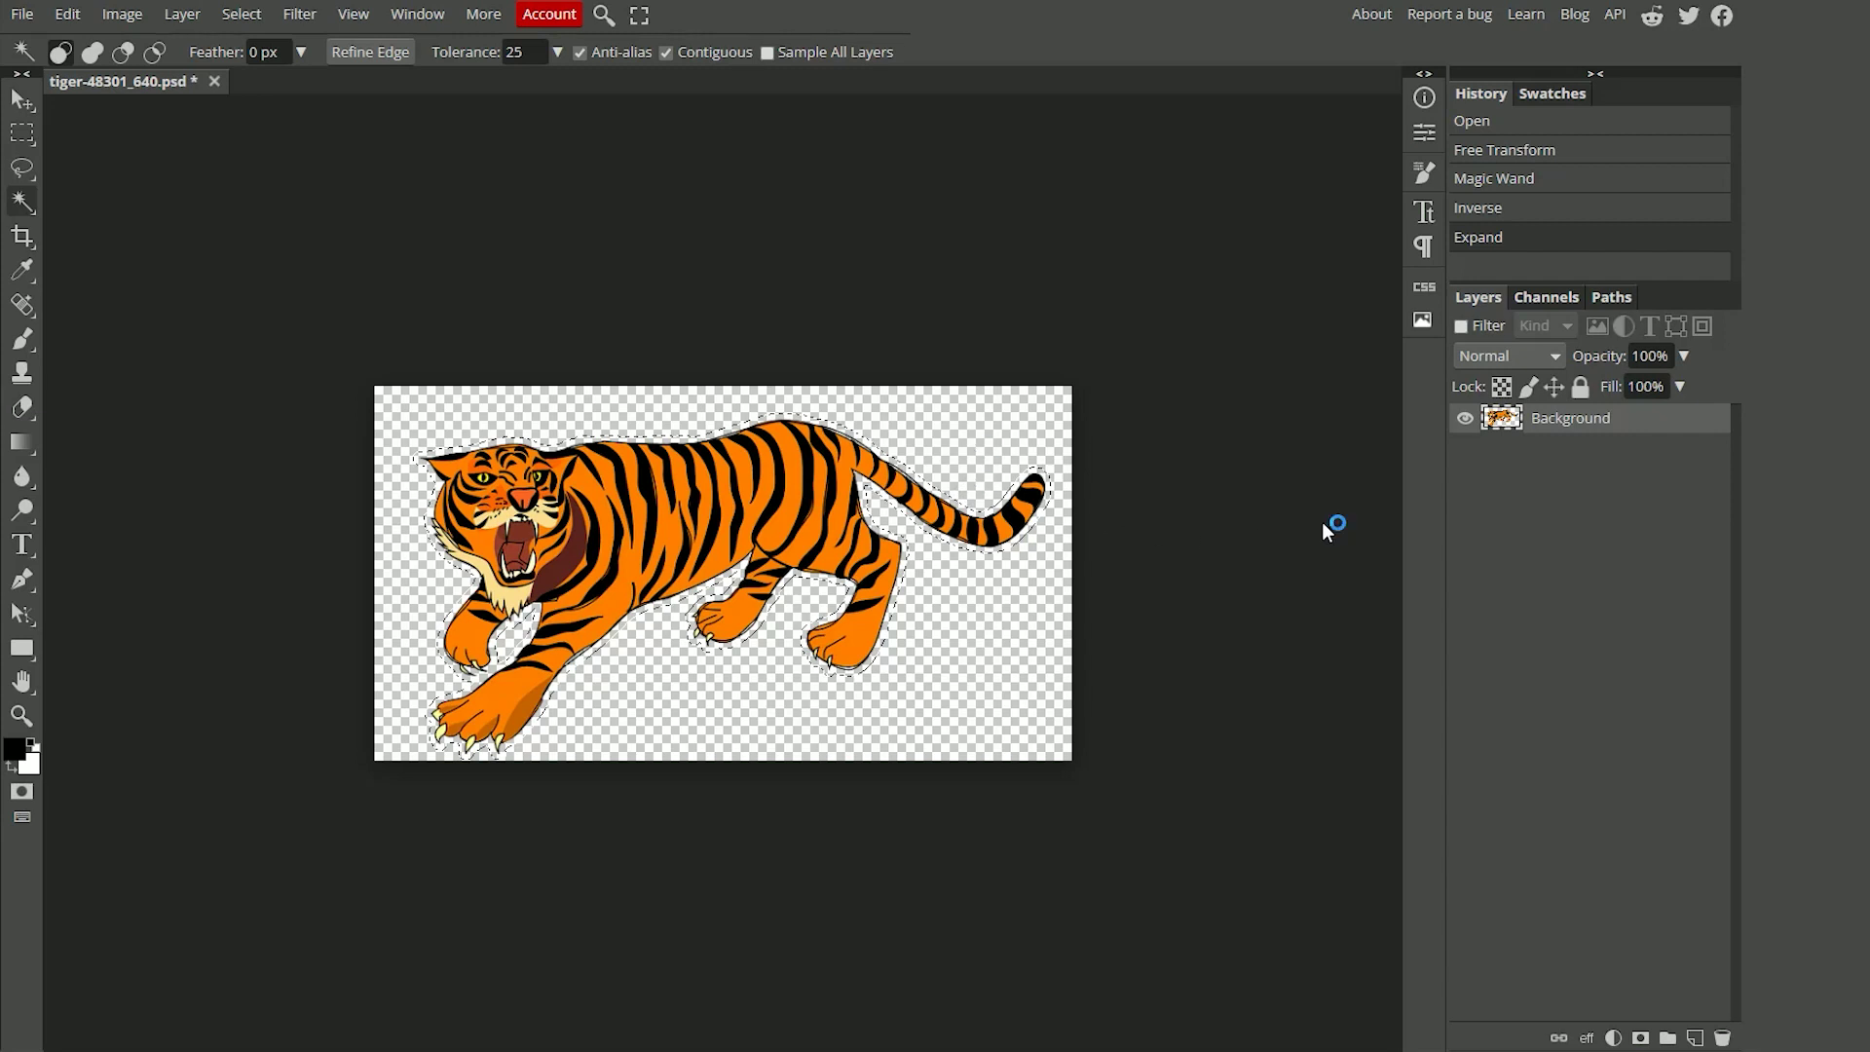
Add a layer beneath the tiger and fill a work path from the selection on it
click(1694, 1038)
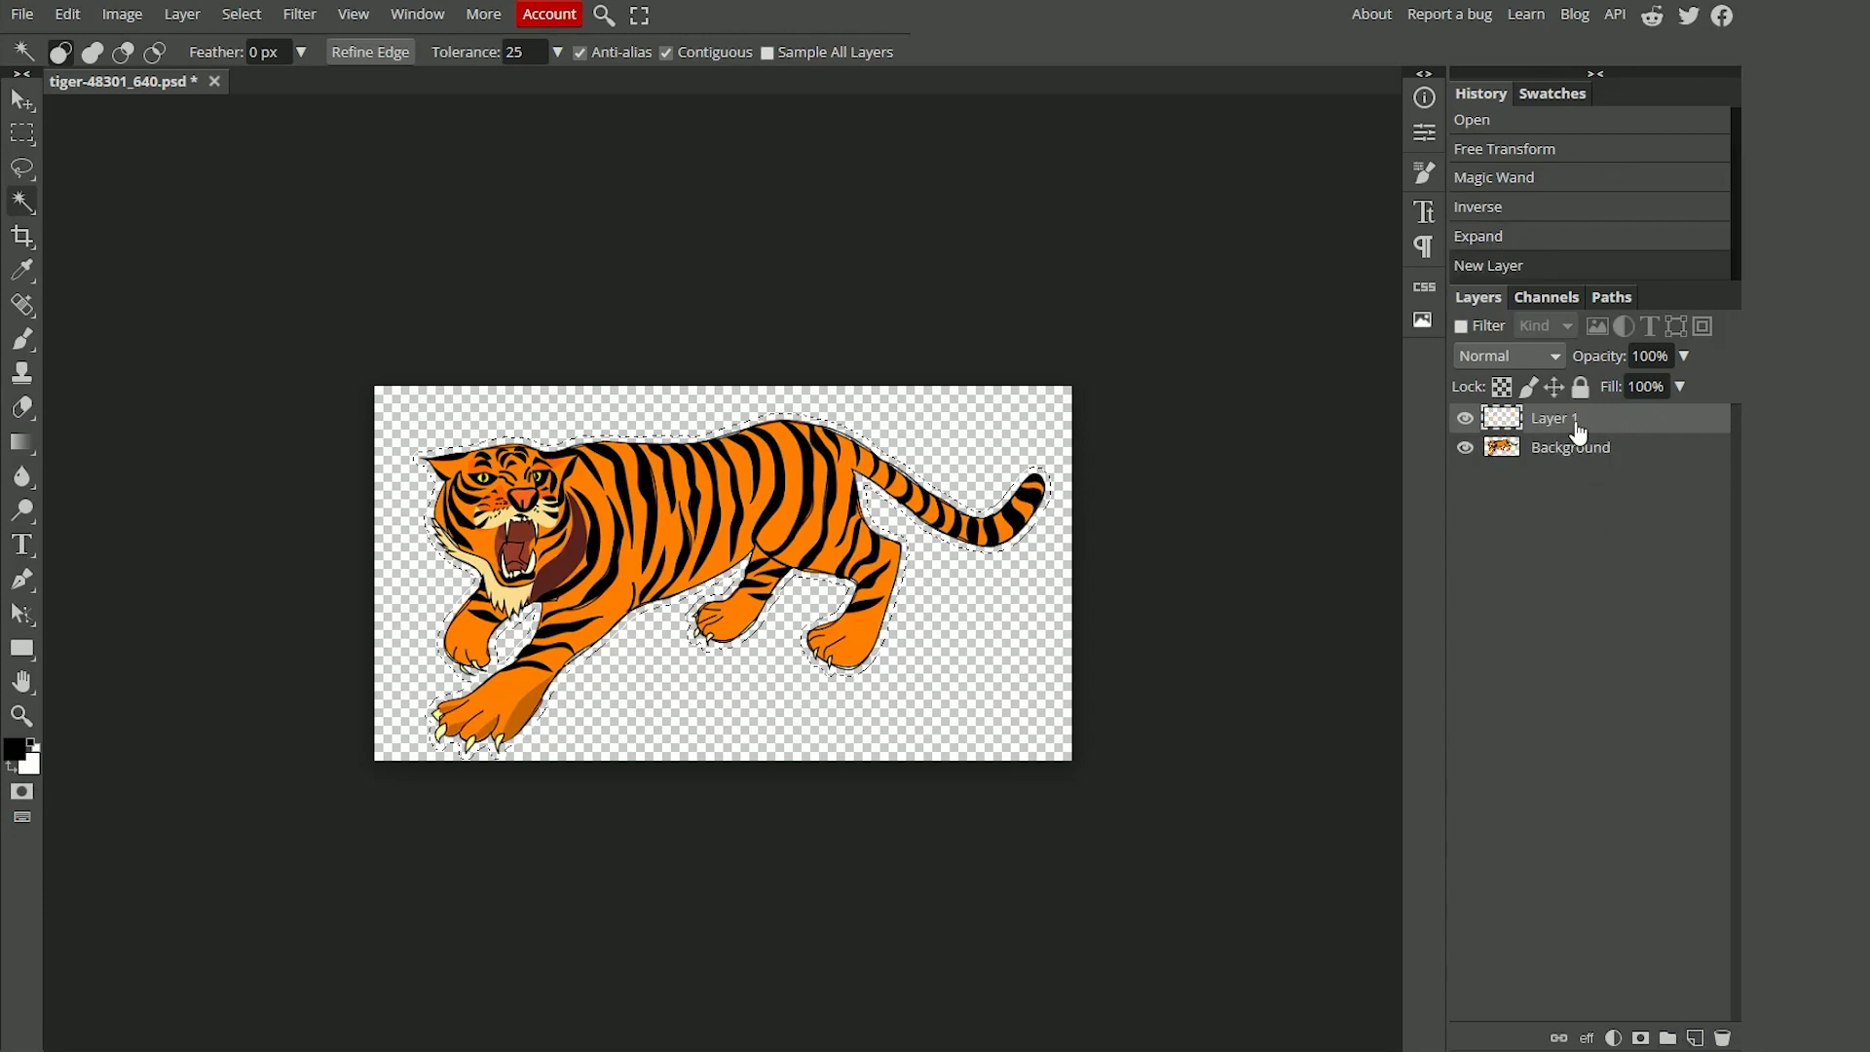
drag(1580, 477, 1583, 499)
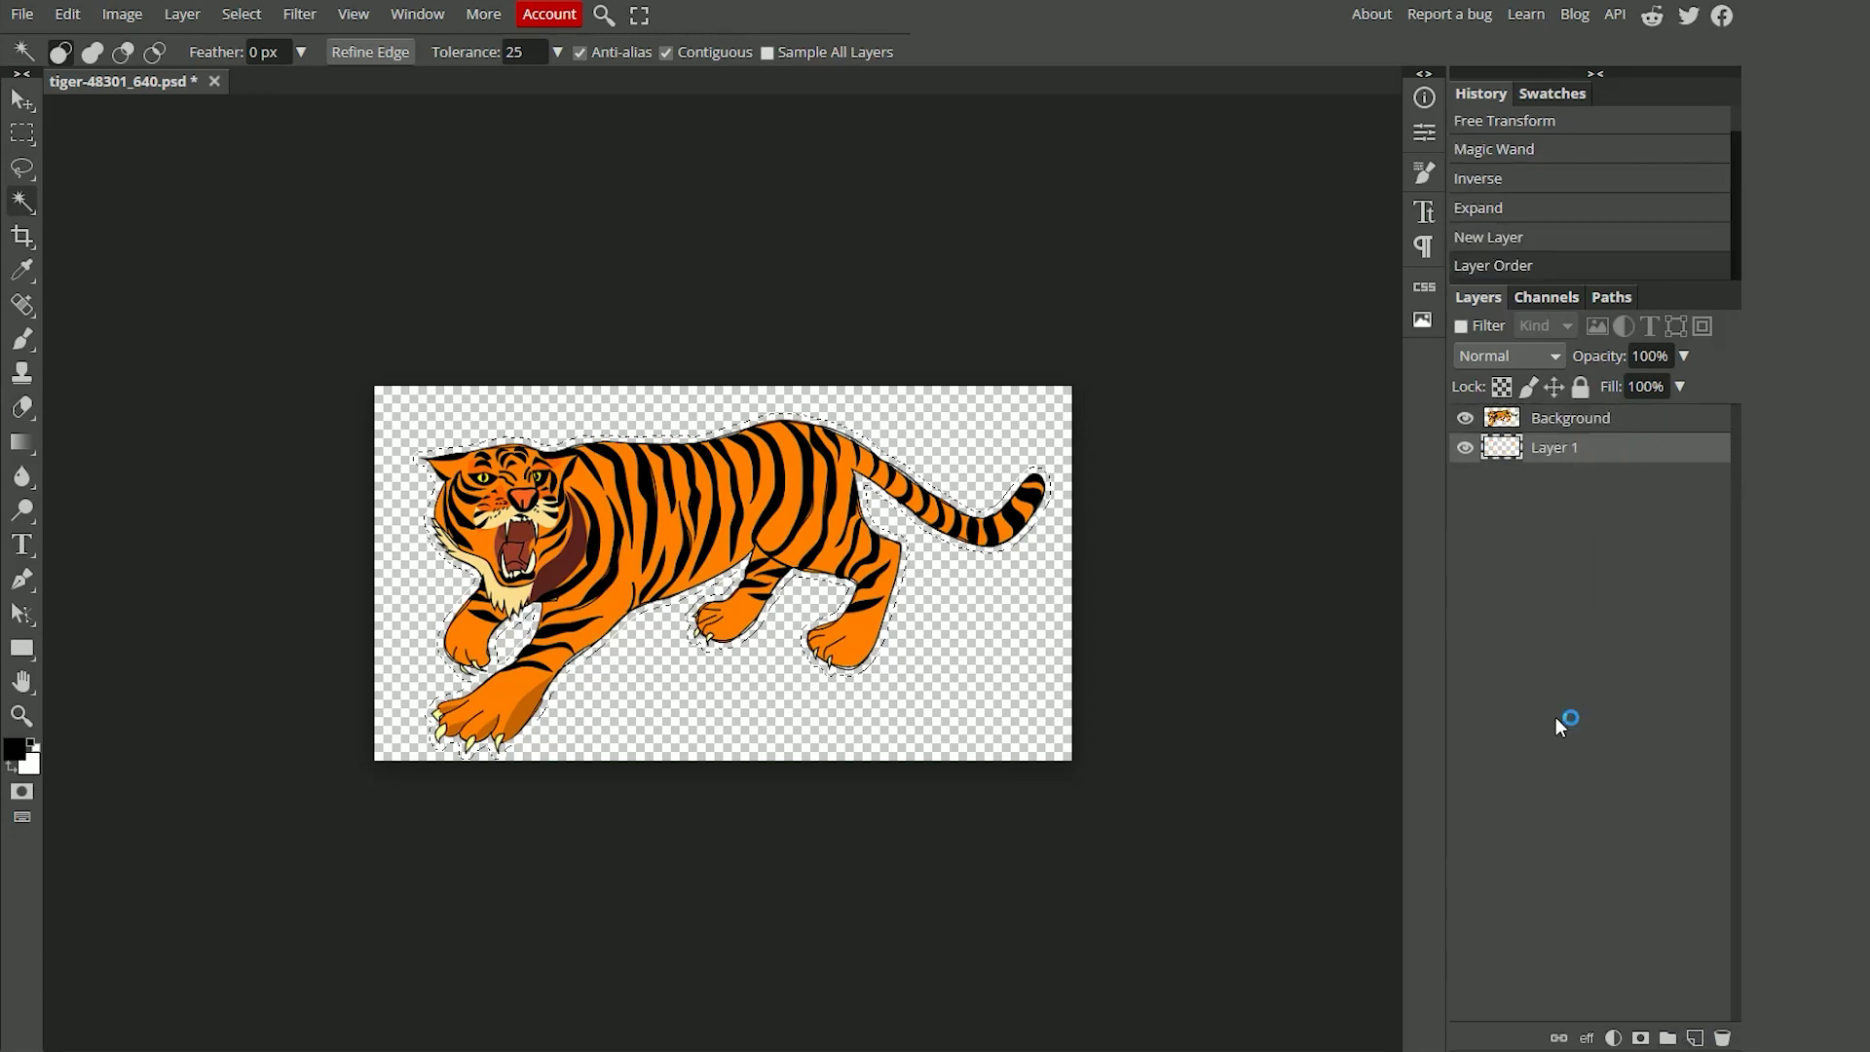
click(1602, 302)
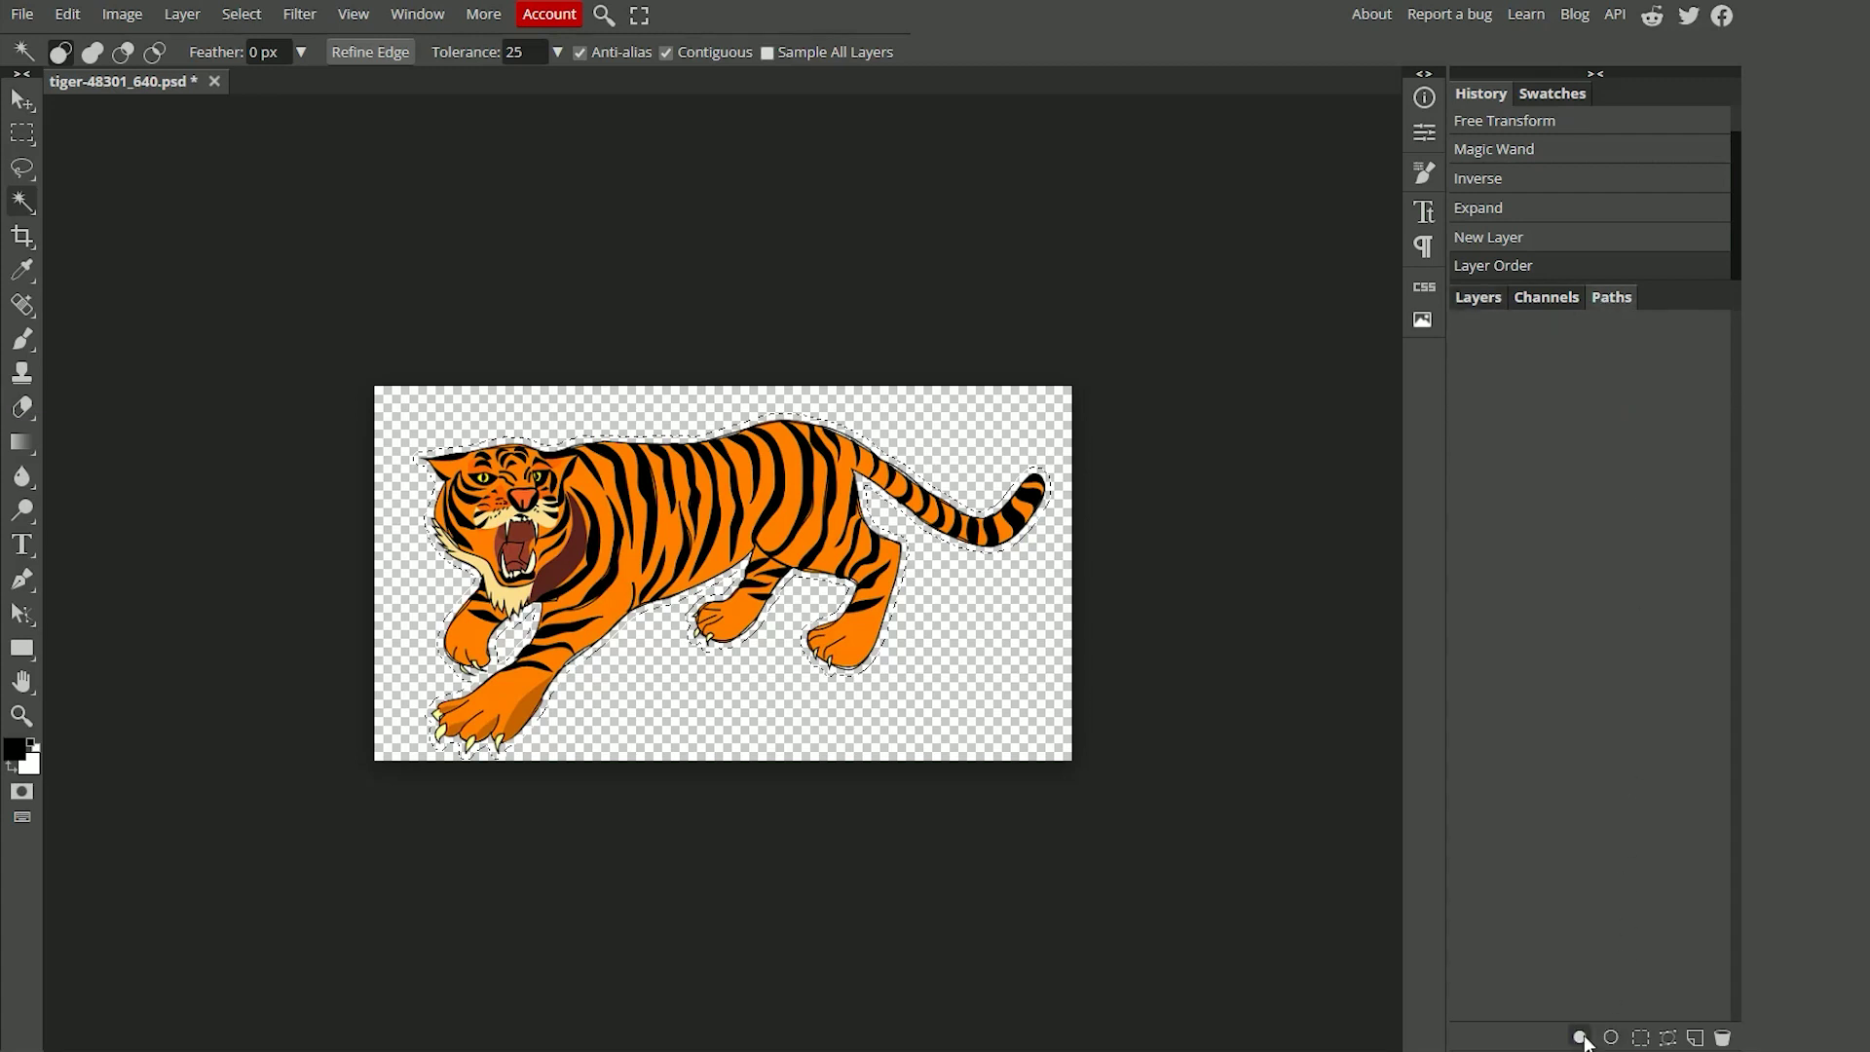
click(1668, 1038)
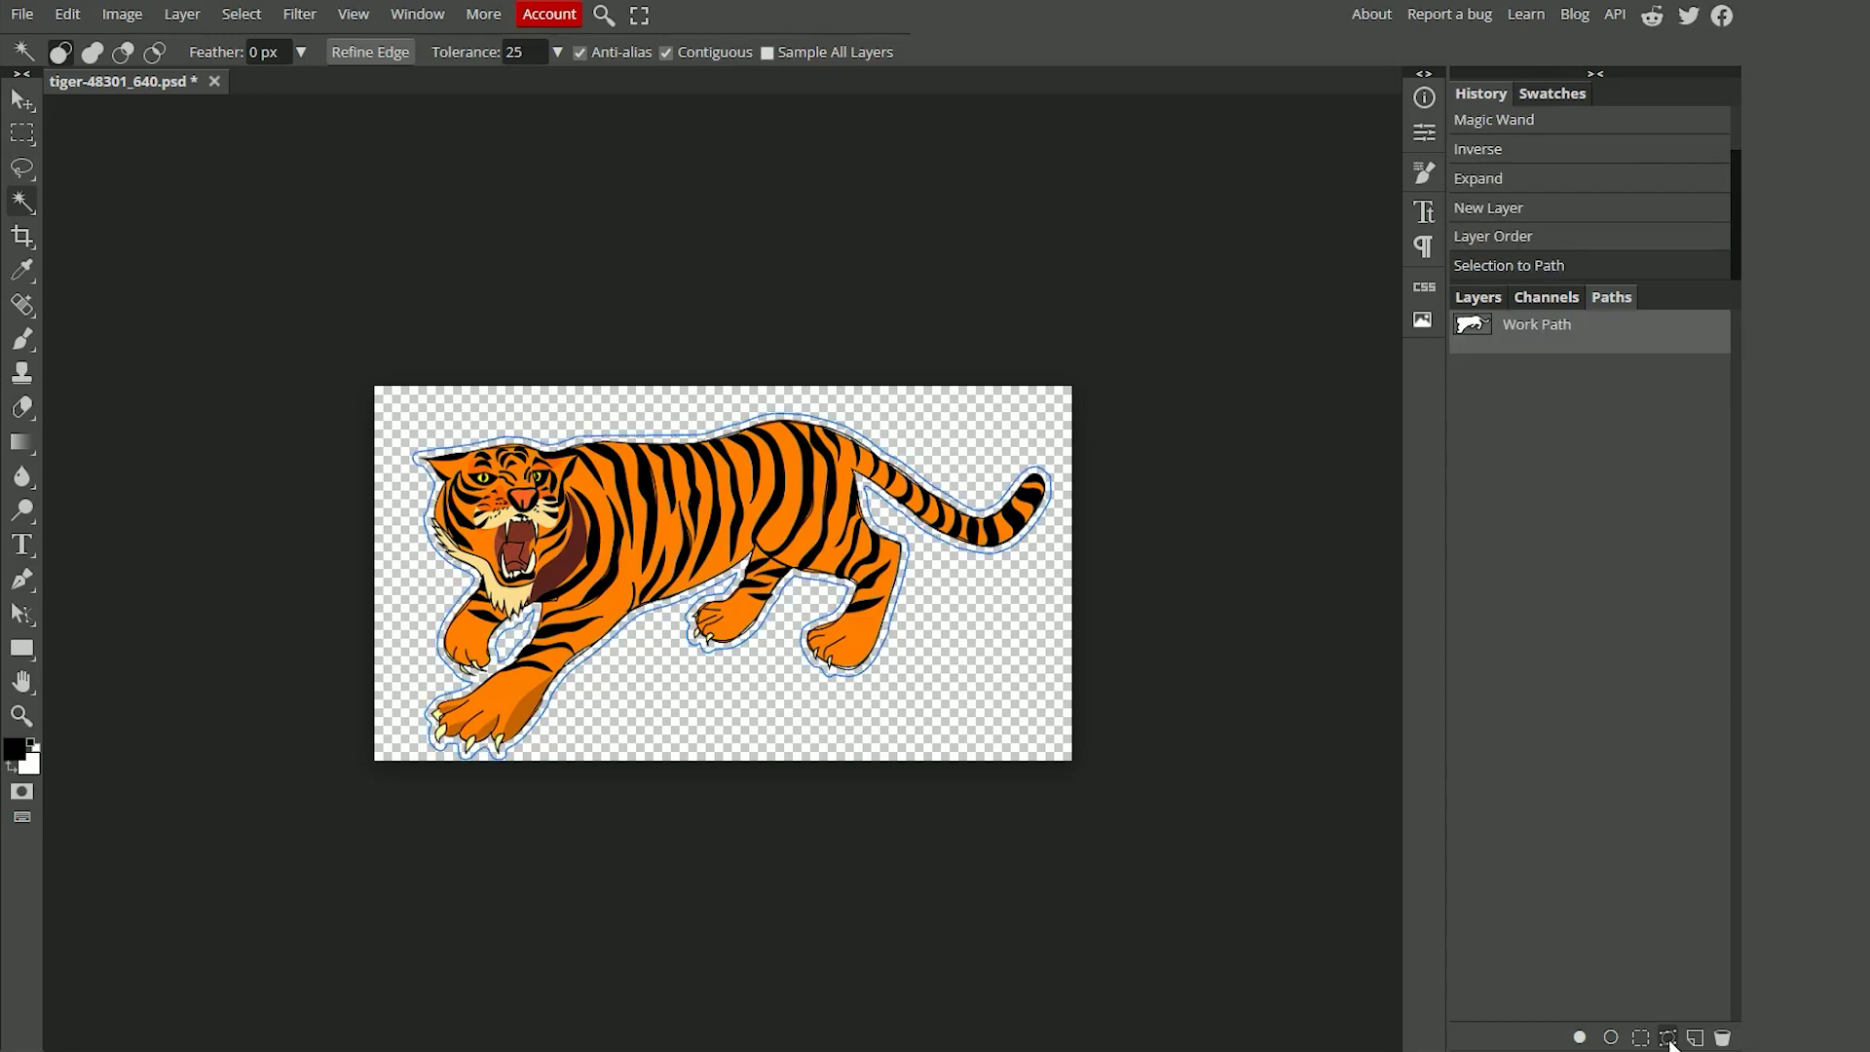
click(1580, 1039)
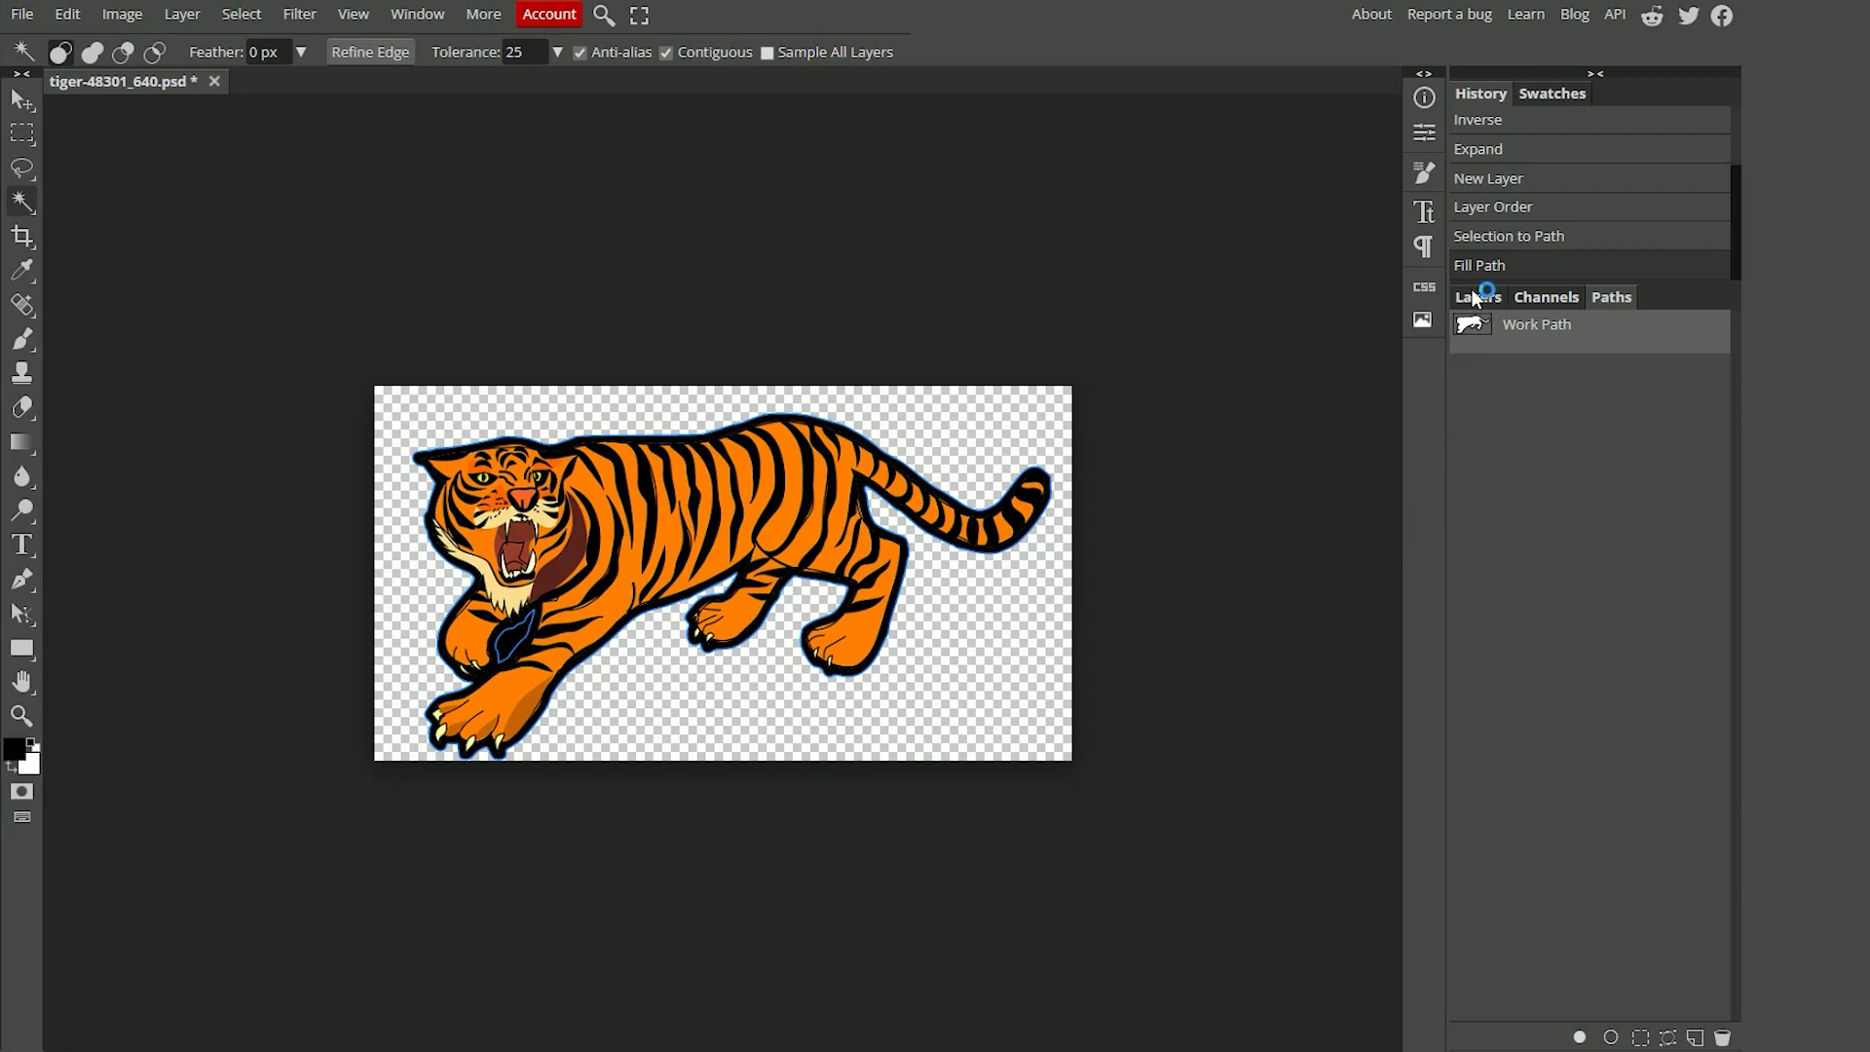
click(1473, 292)
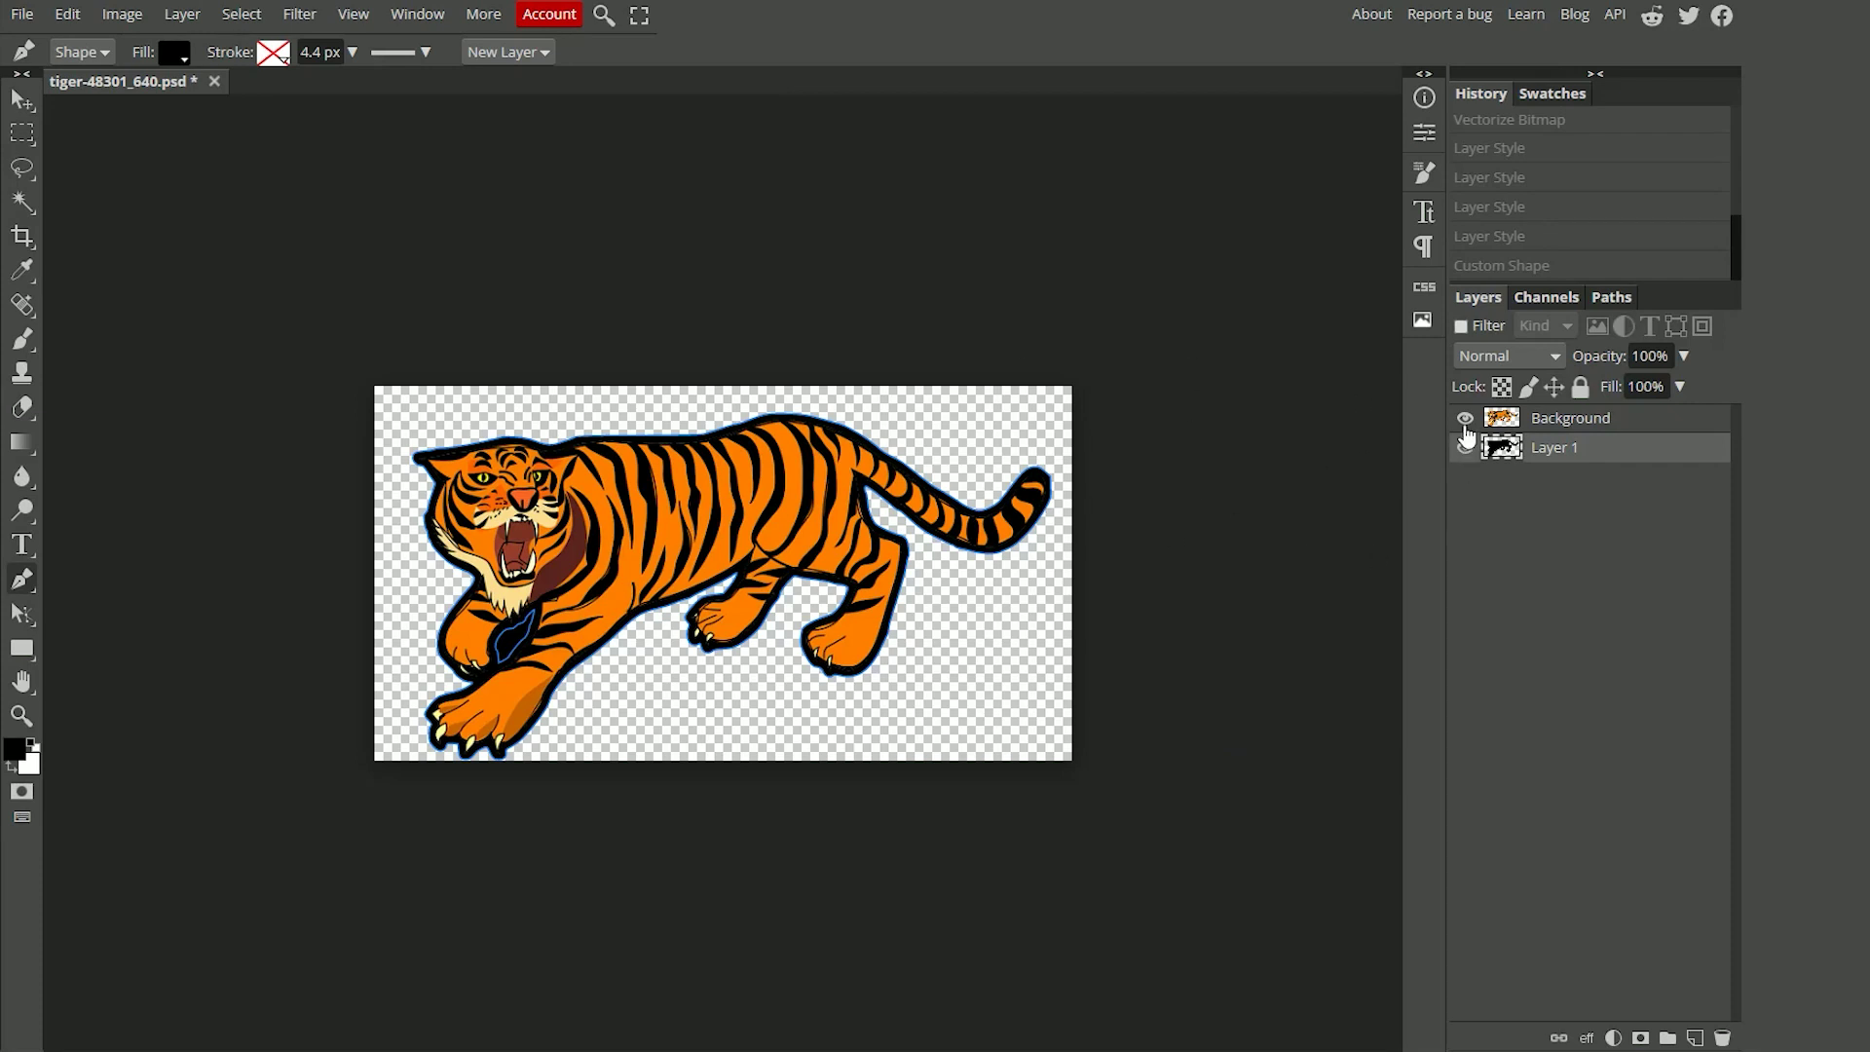
Vectorize the bitmap into a black tiger silhouette shape
click(122, 14)
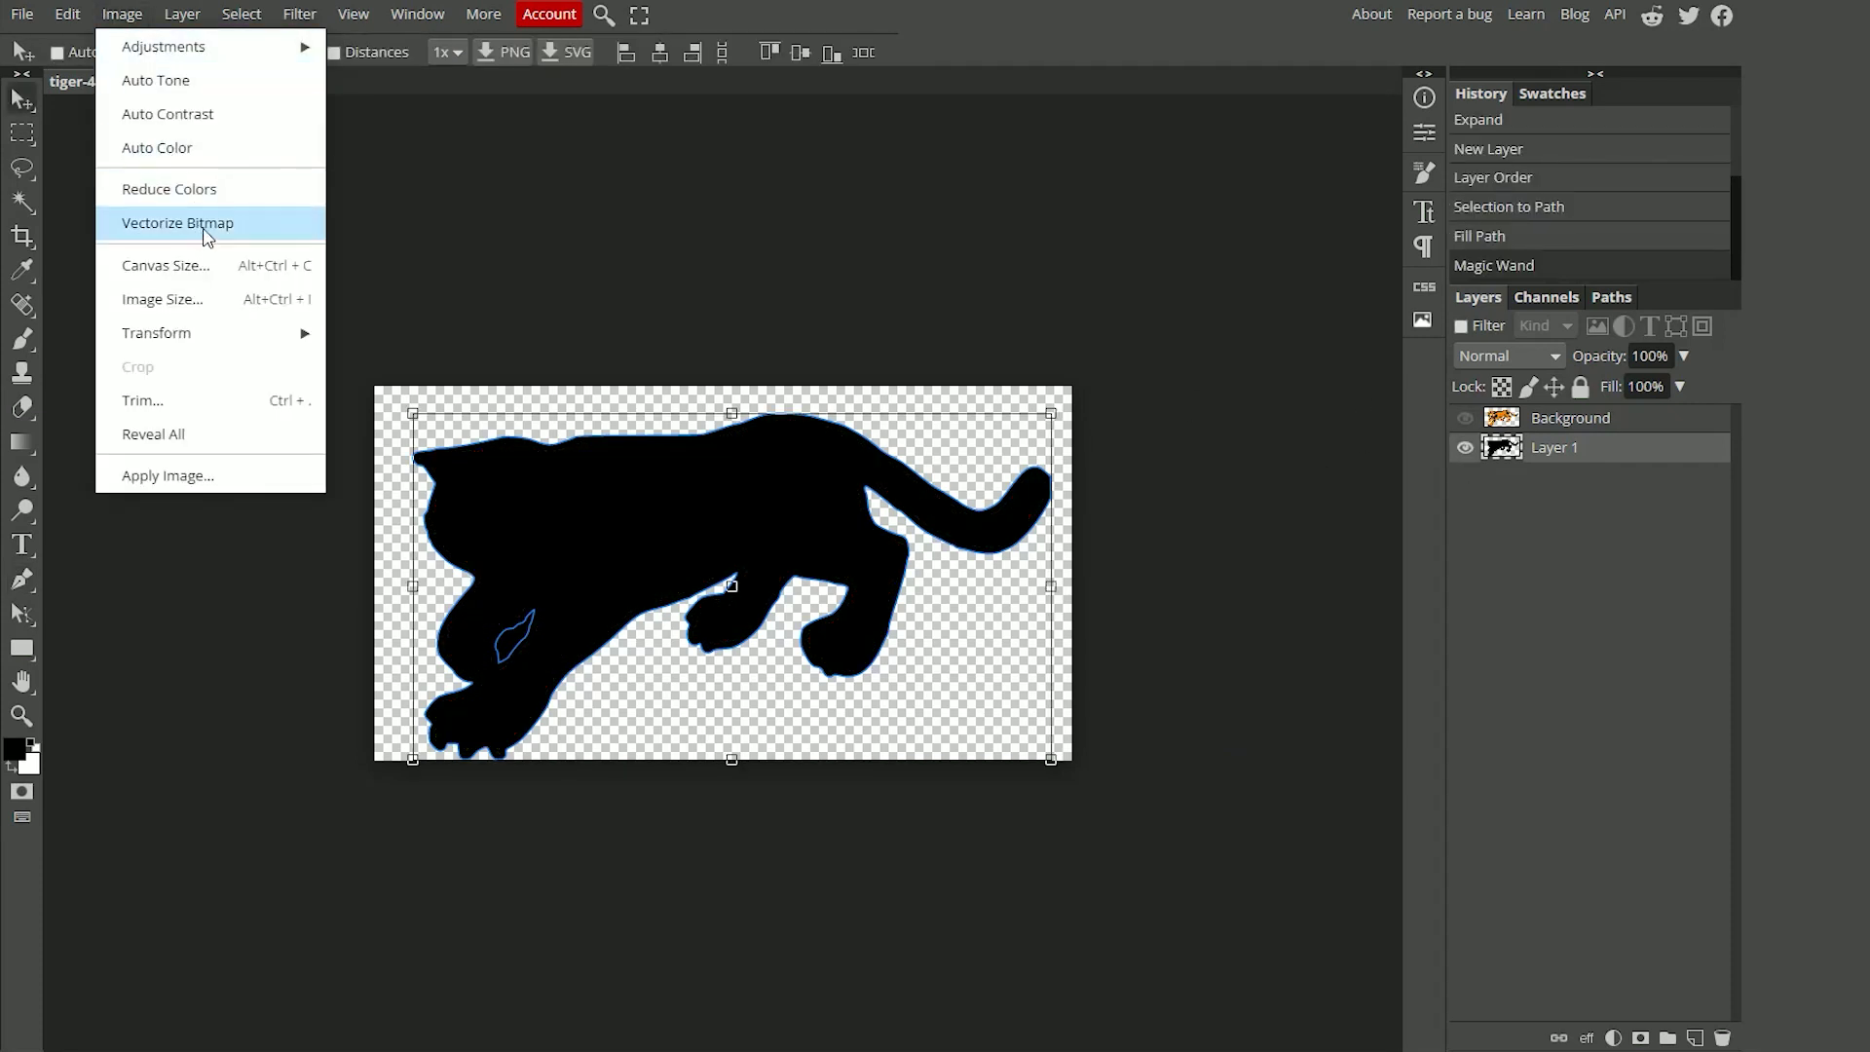
click(206, 231)
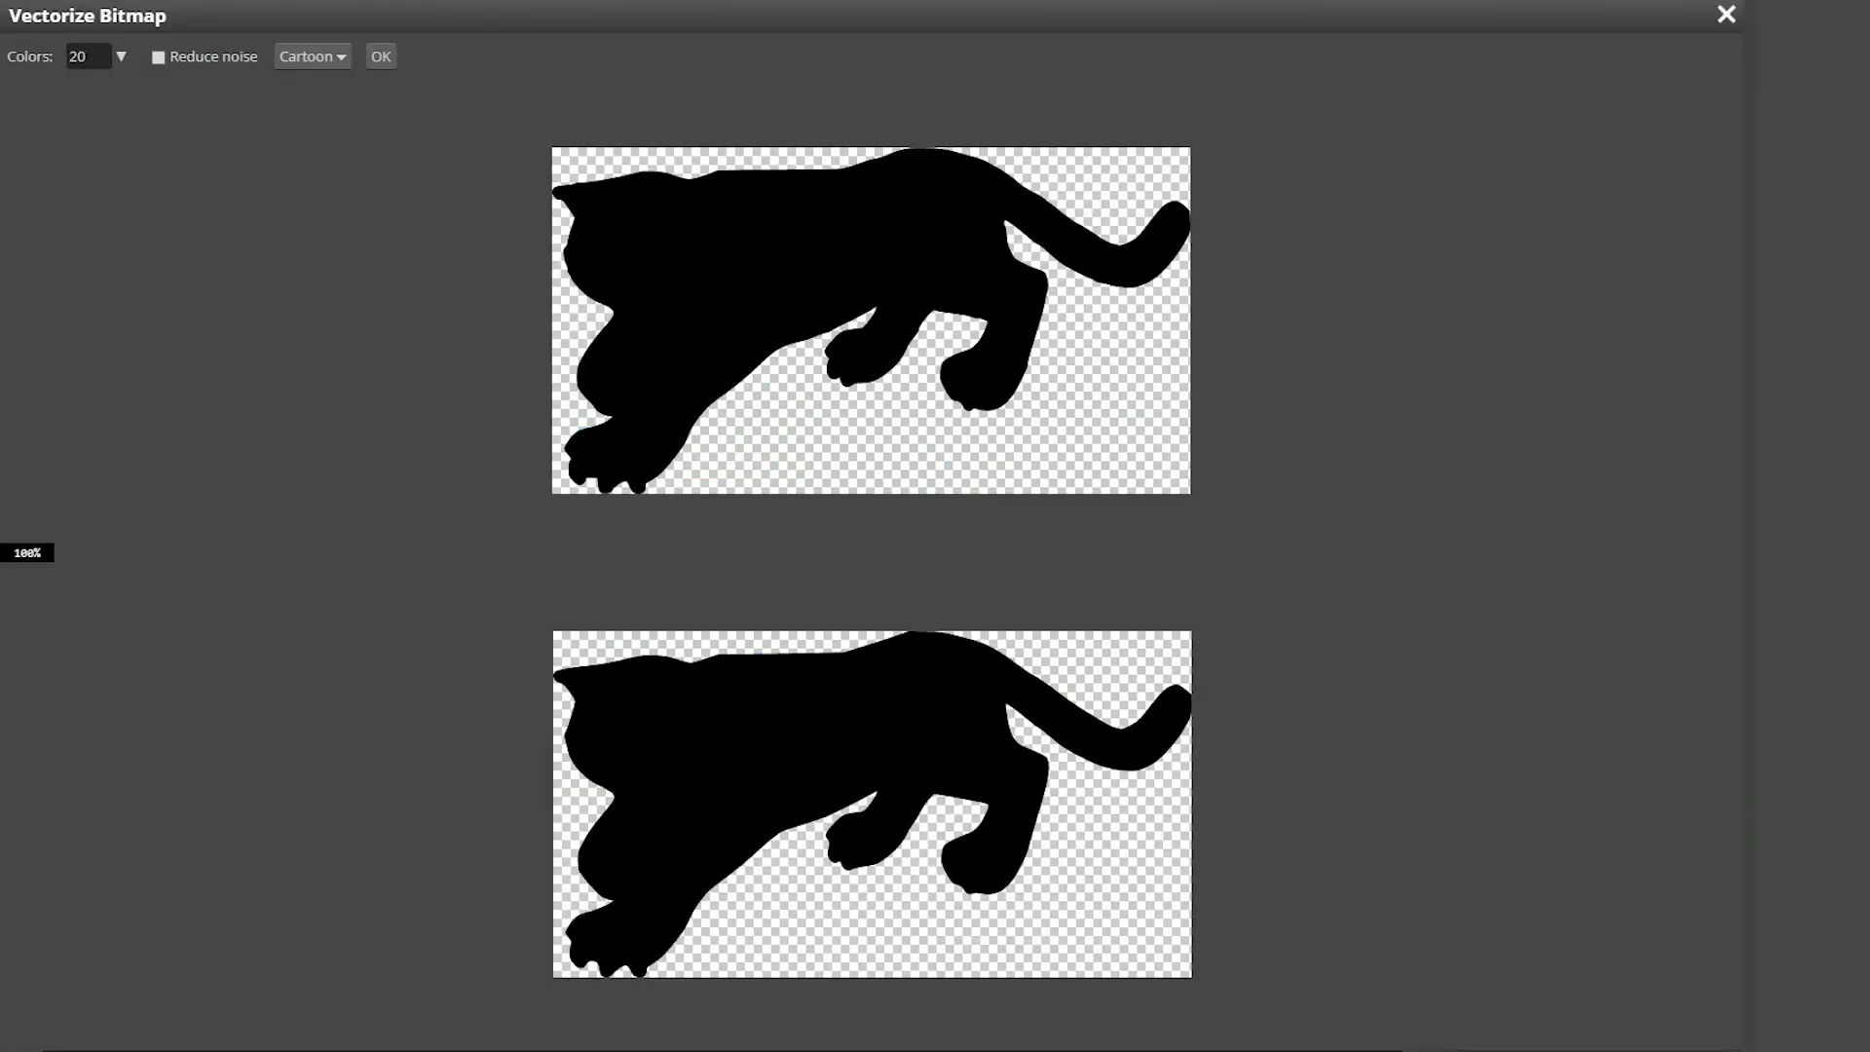
click(380, 58)
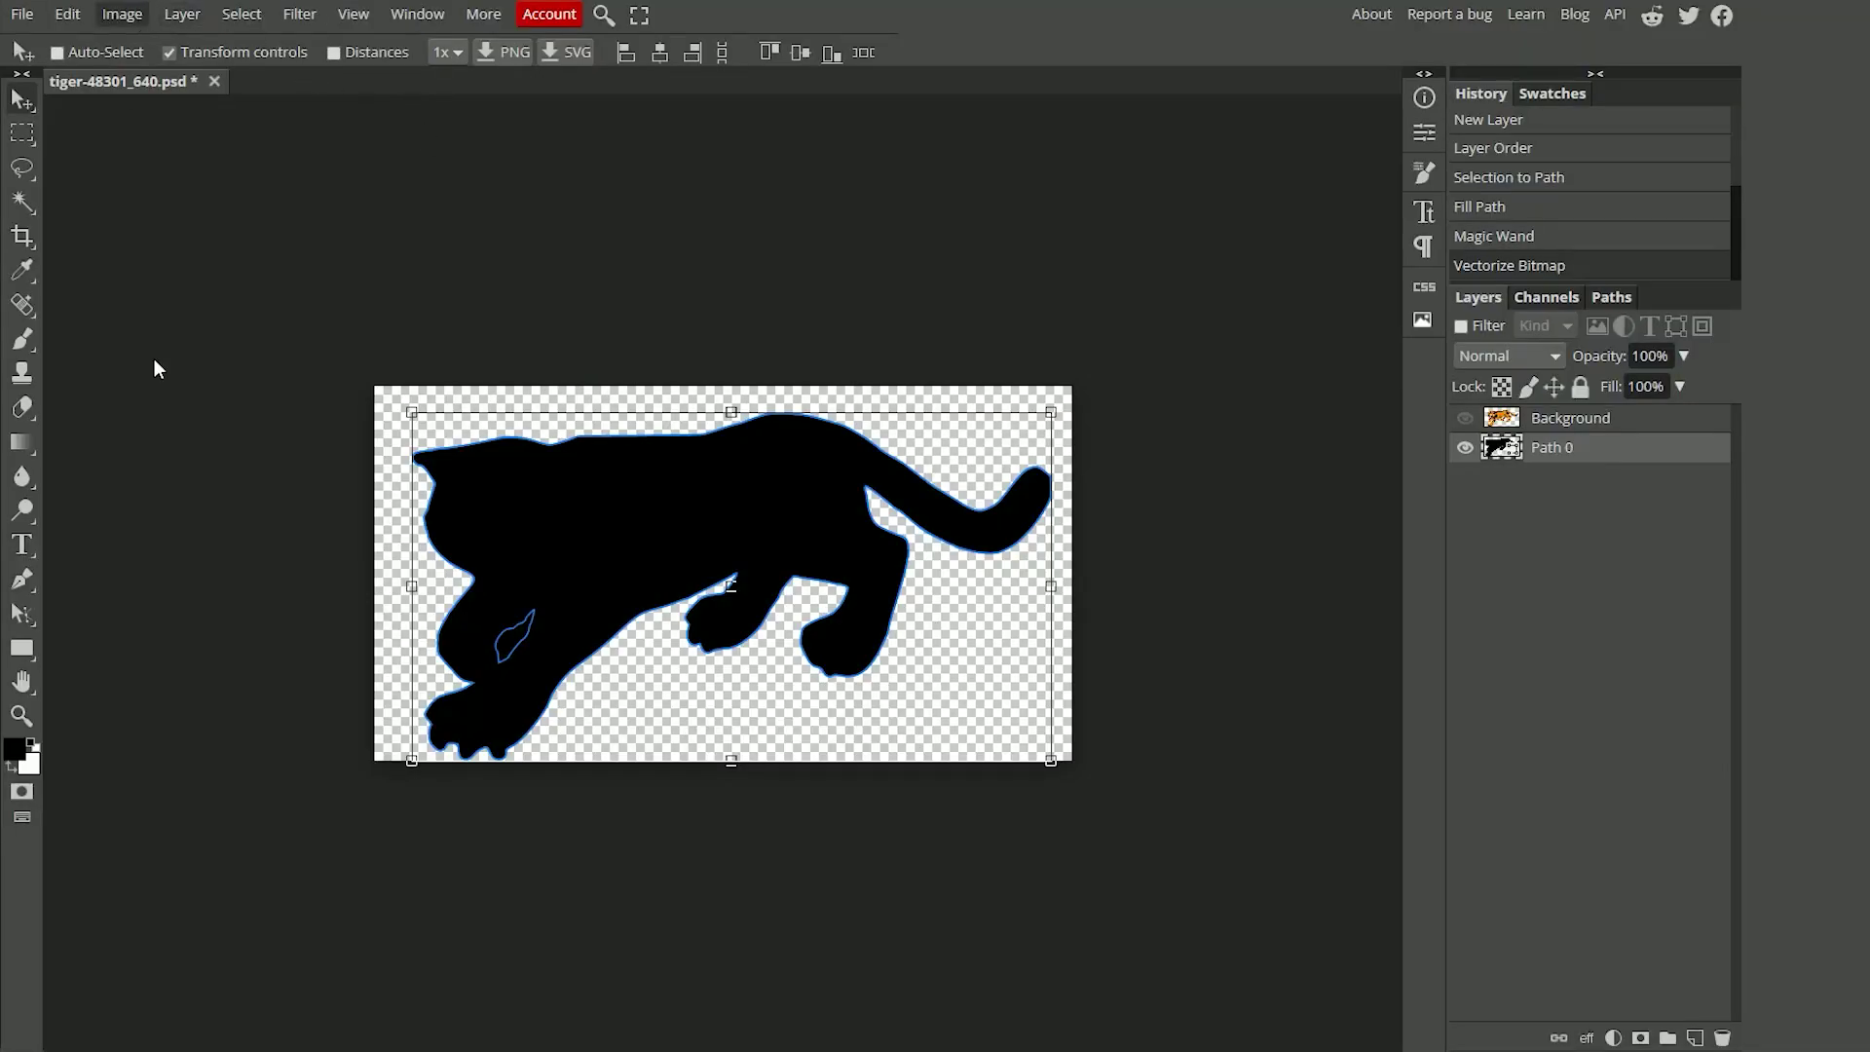
Give the silhouette a dashed solid black stroke and no fill
click(30, 587)
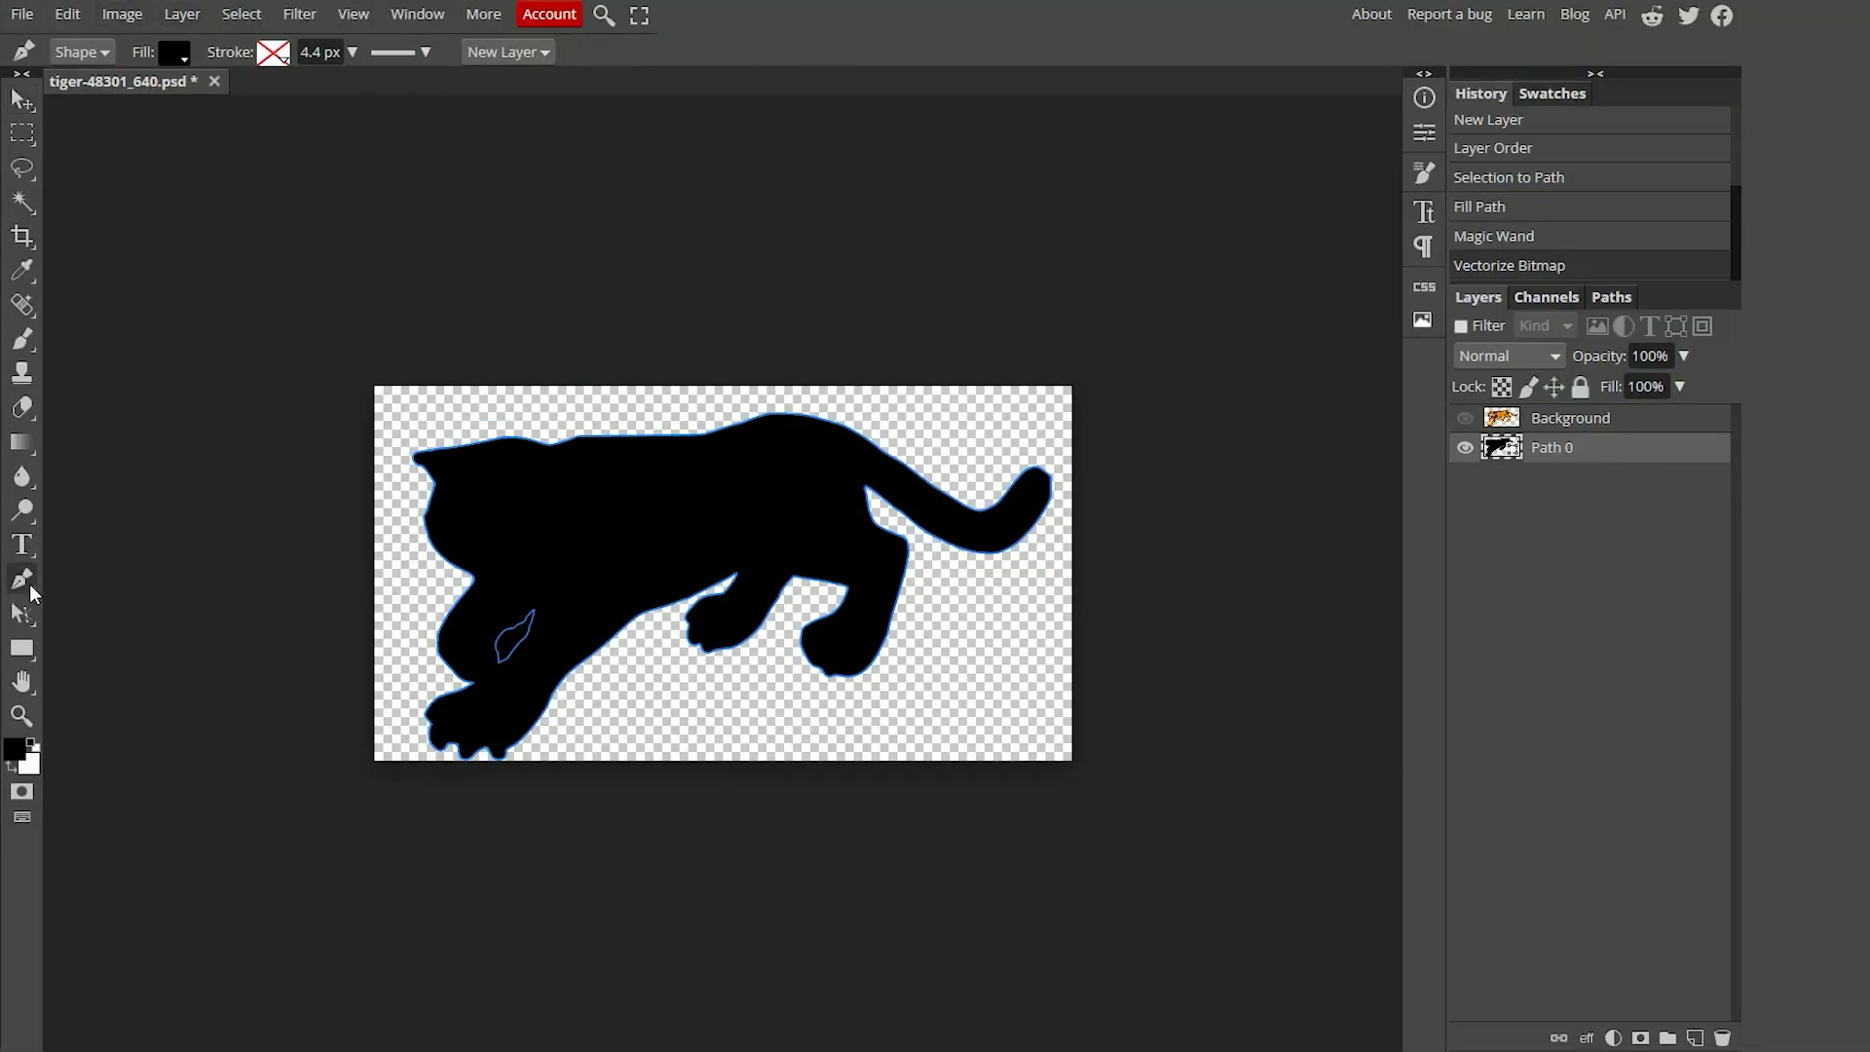
click(371, 61)
click(464, 222)
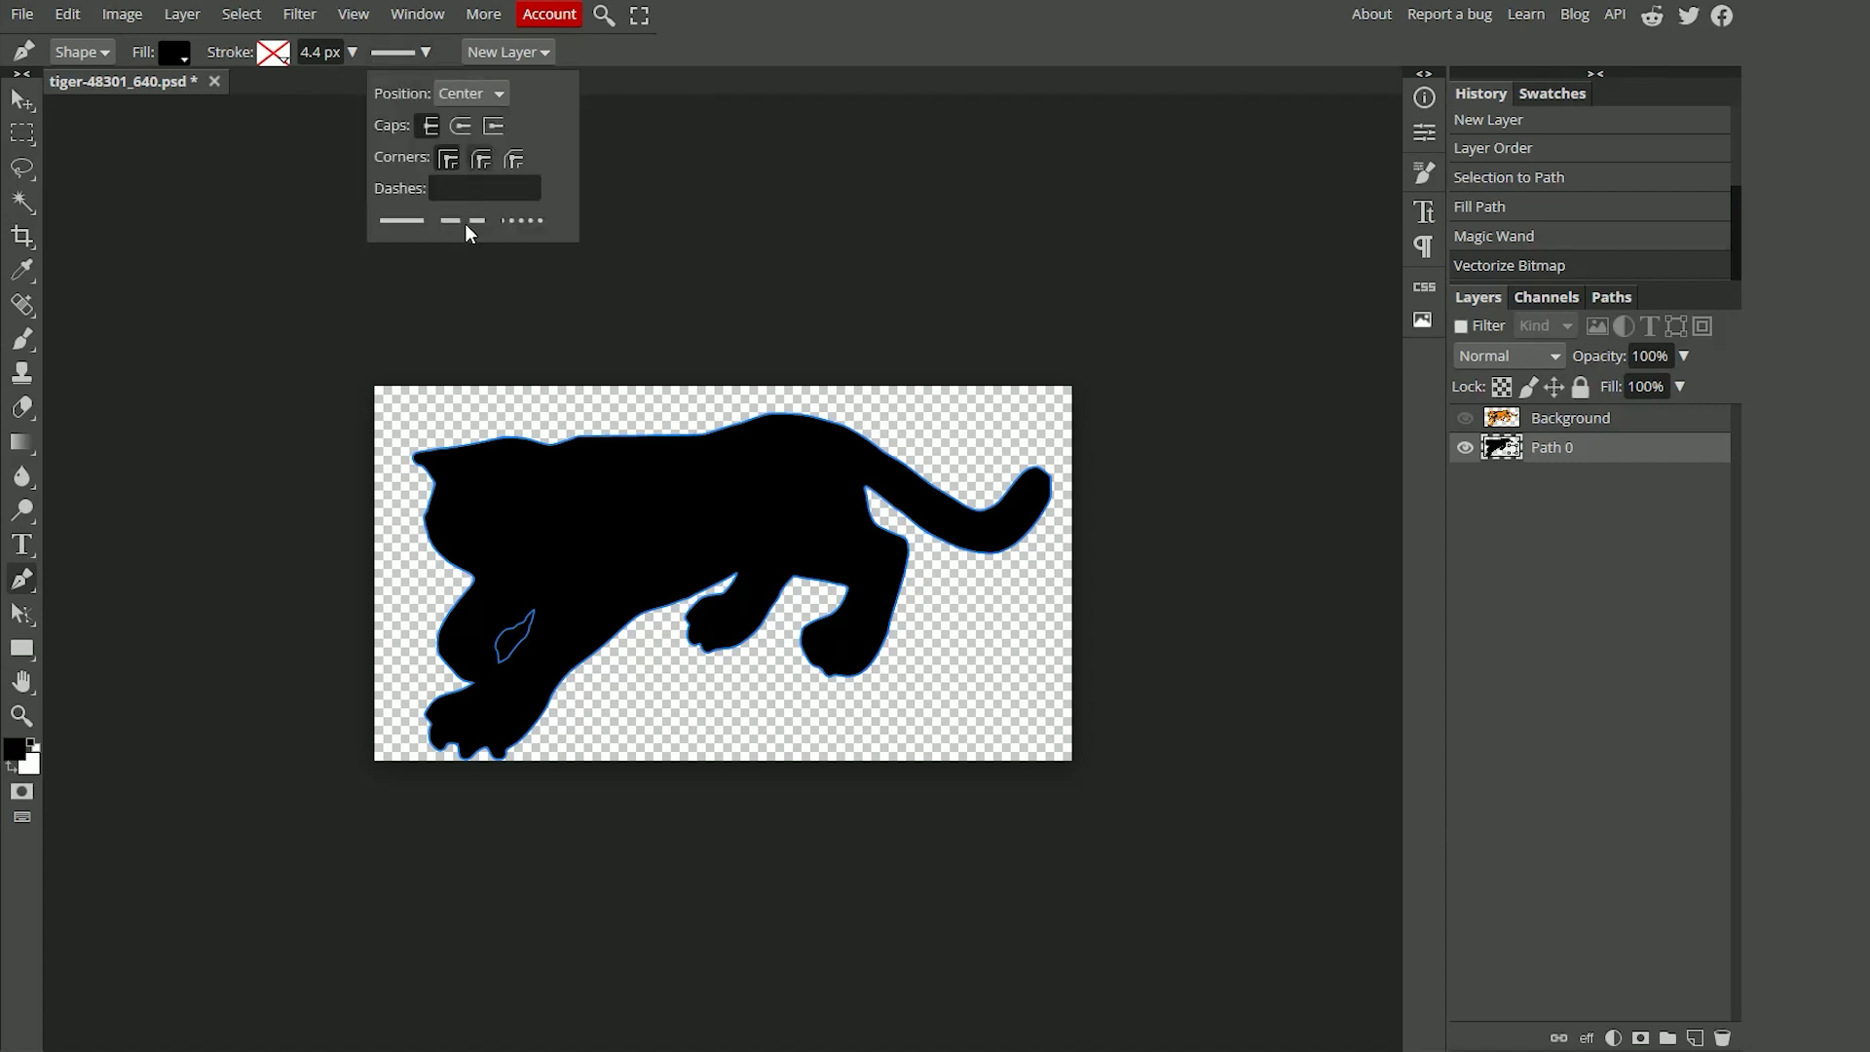
click(274, 53)
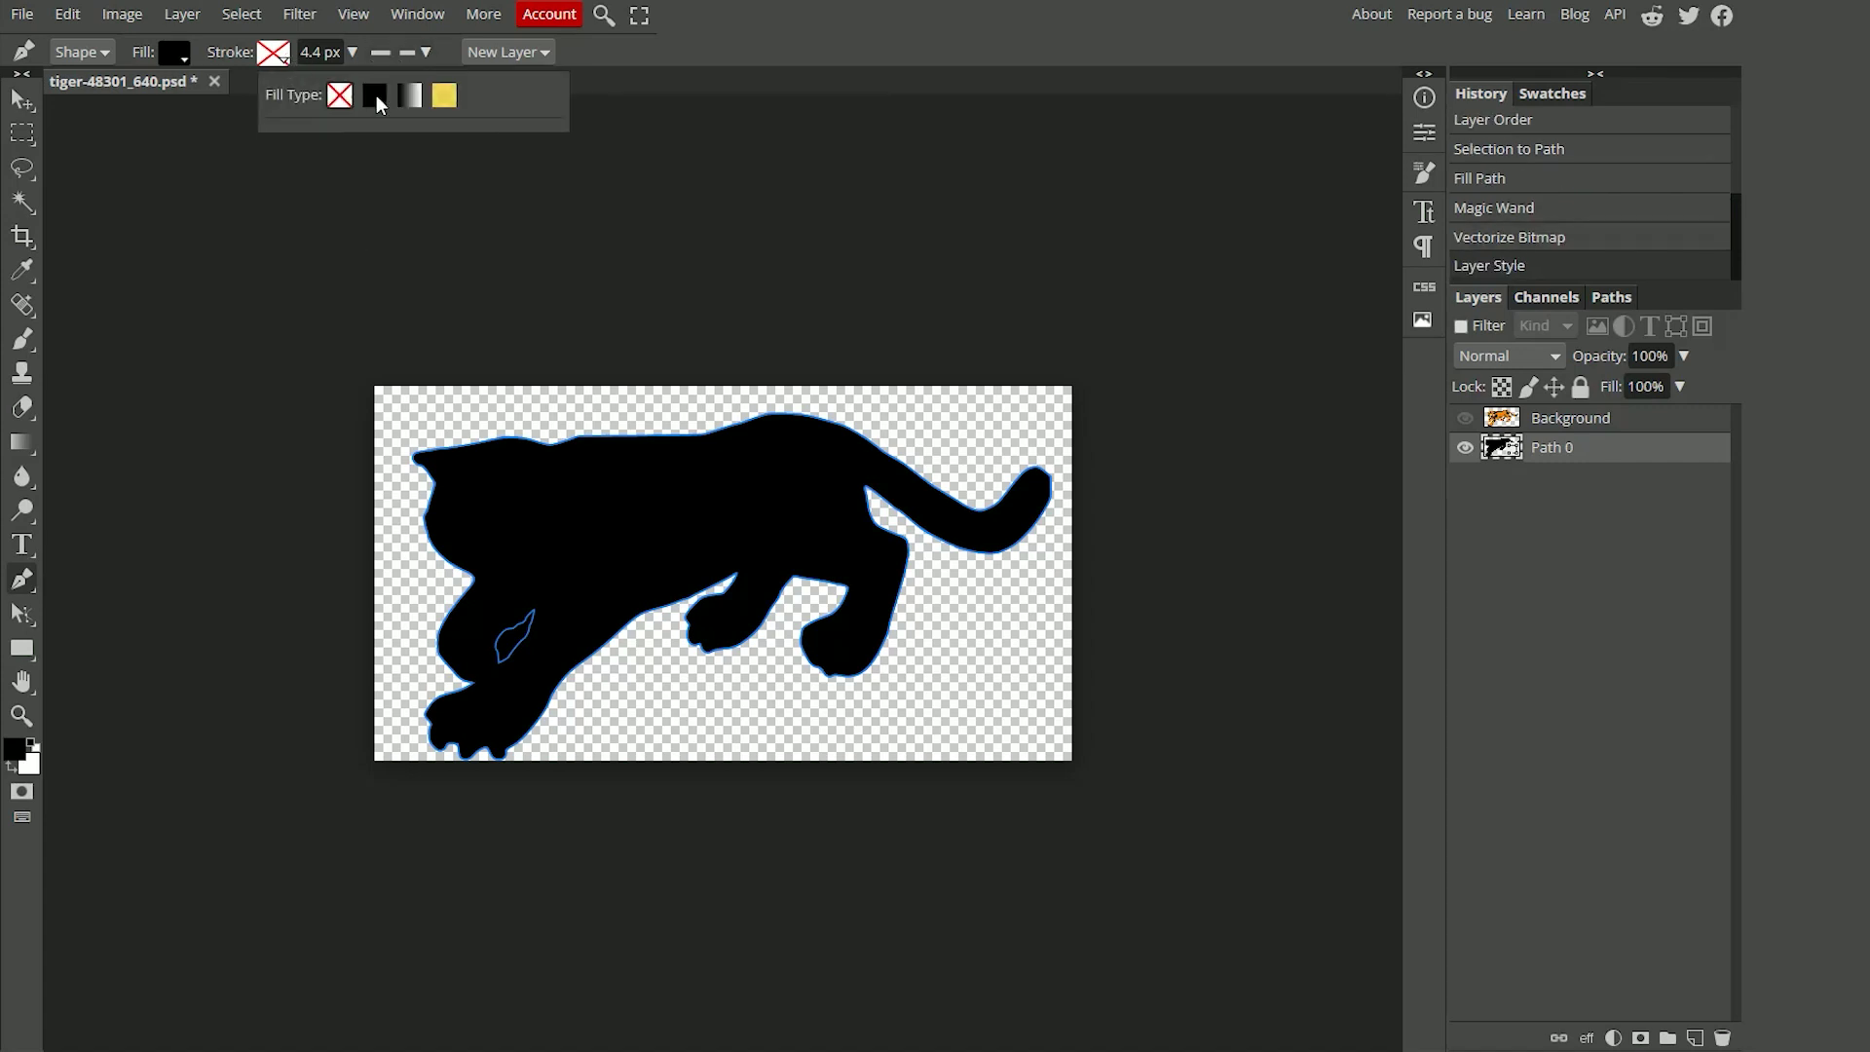
click(383, 96)
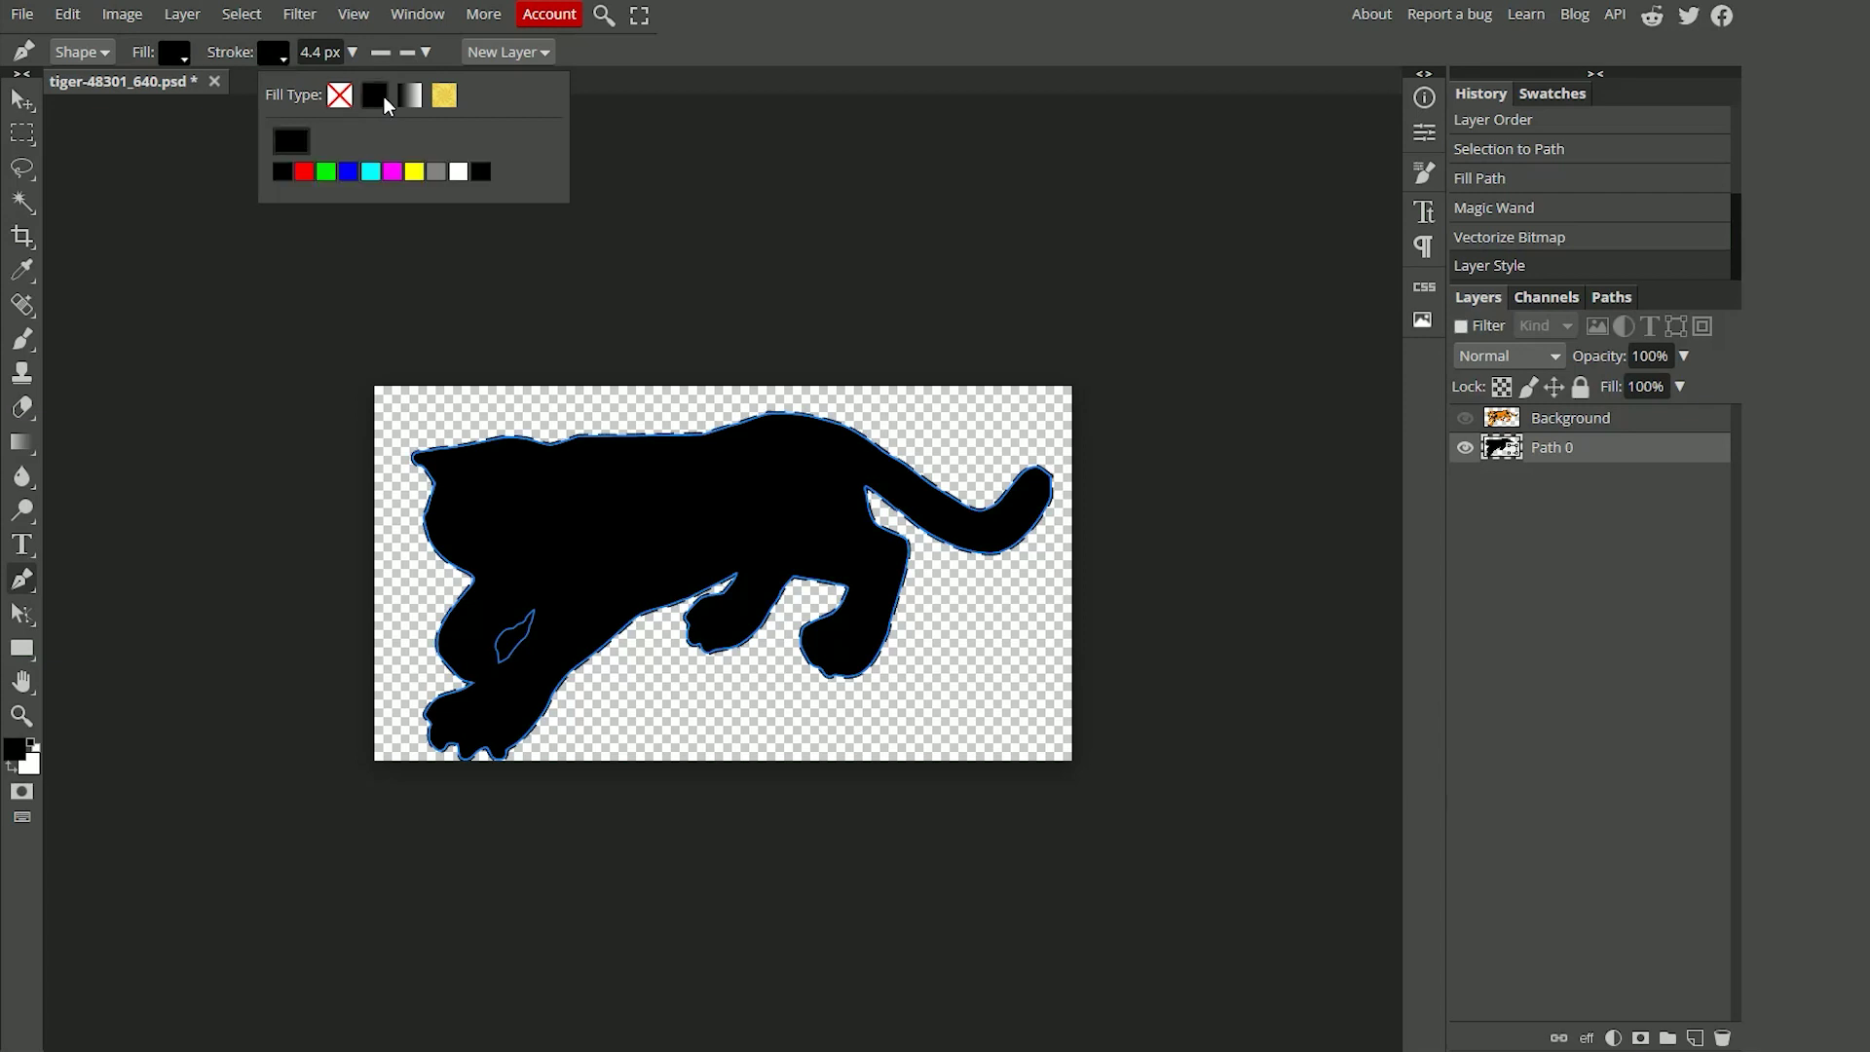
click(290, 142)
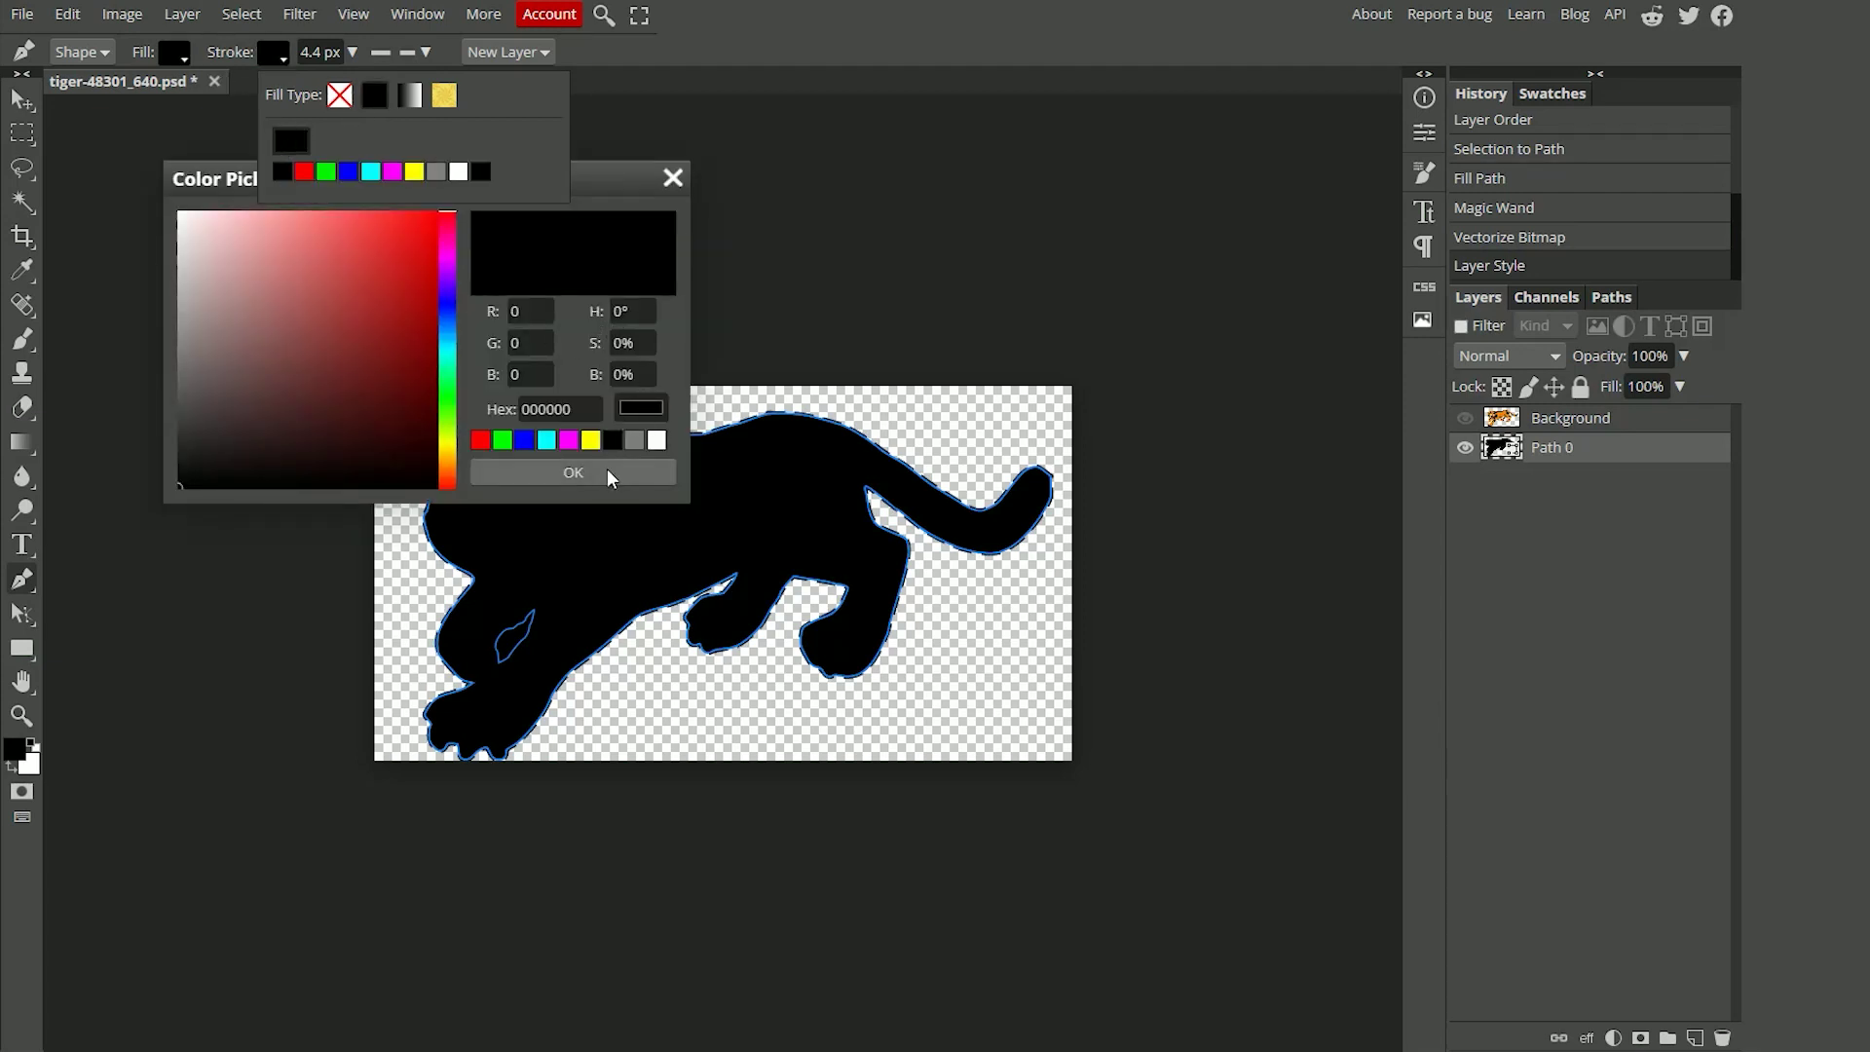
click(612, 472)
click(178, 60)
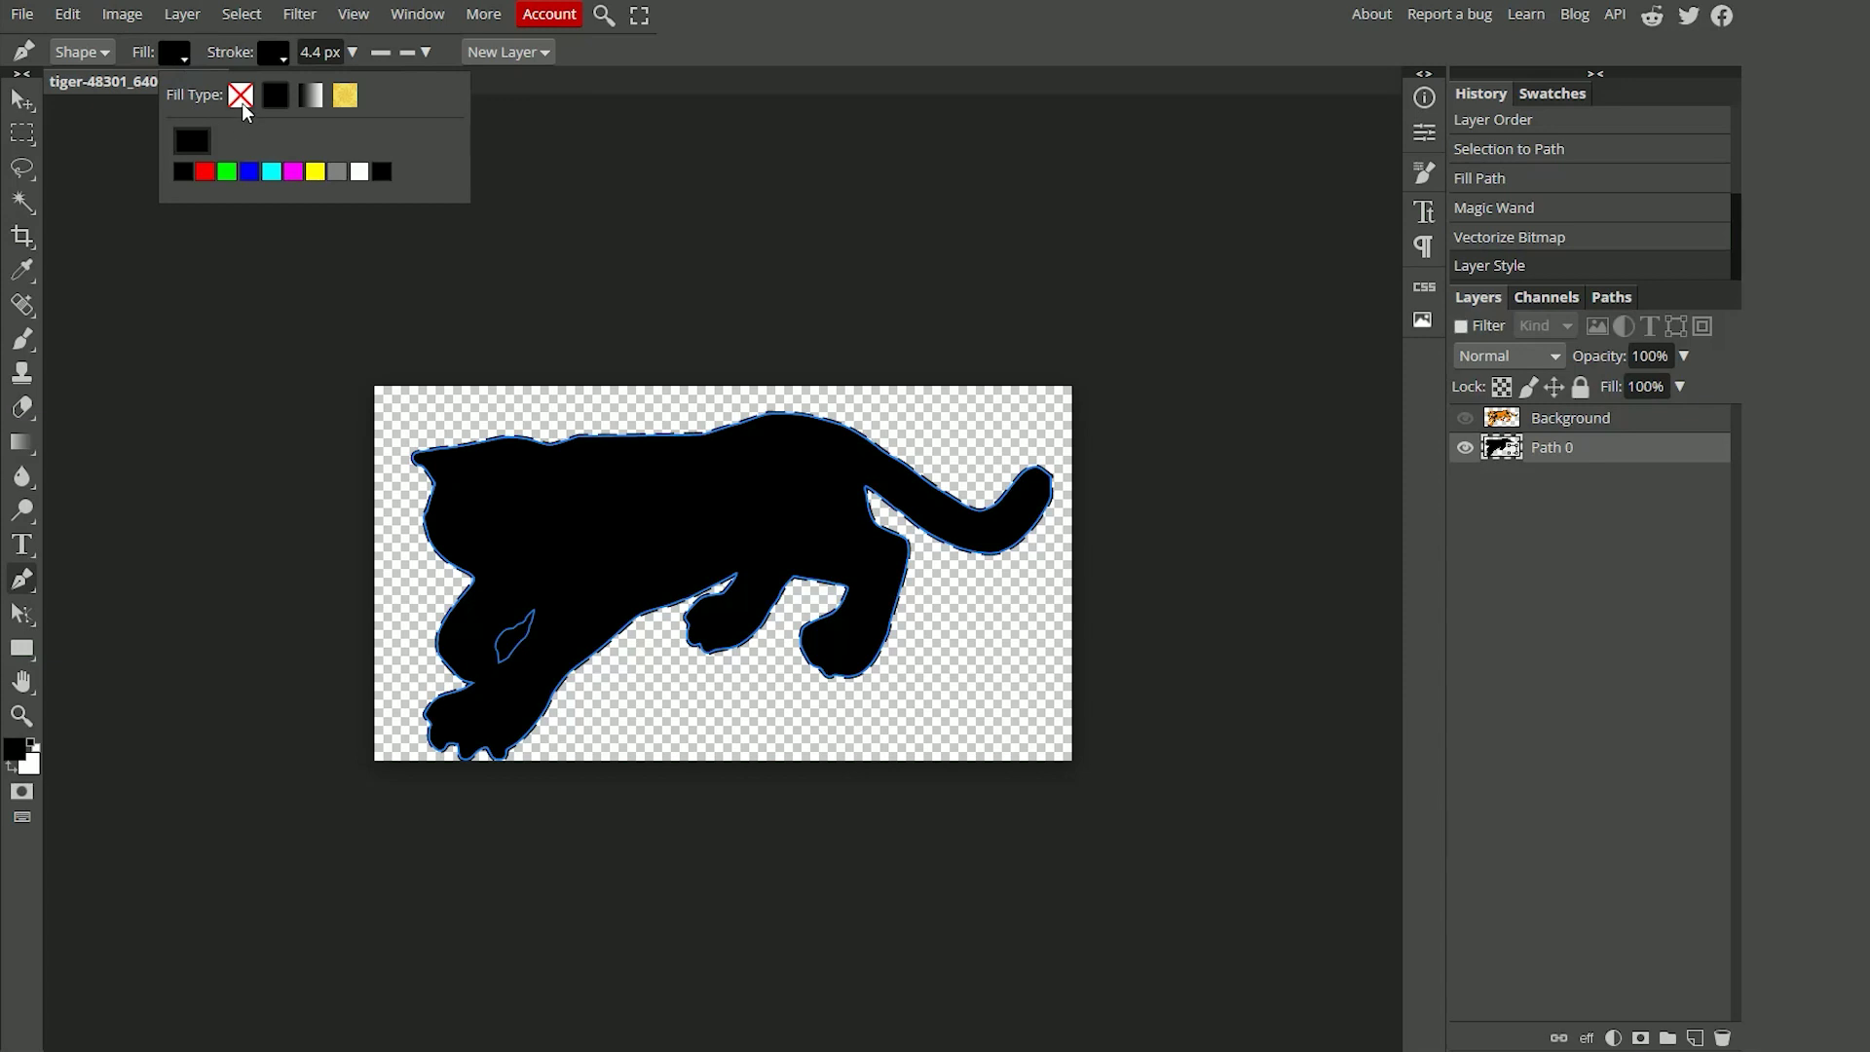
click(241, 97)
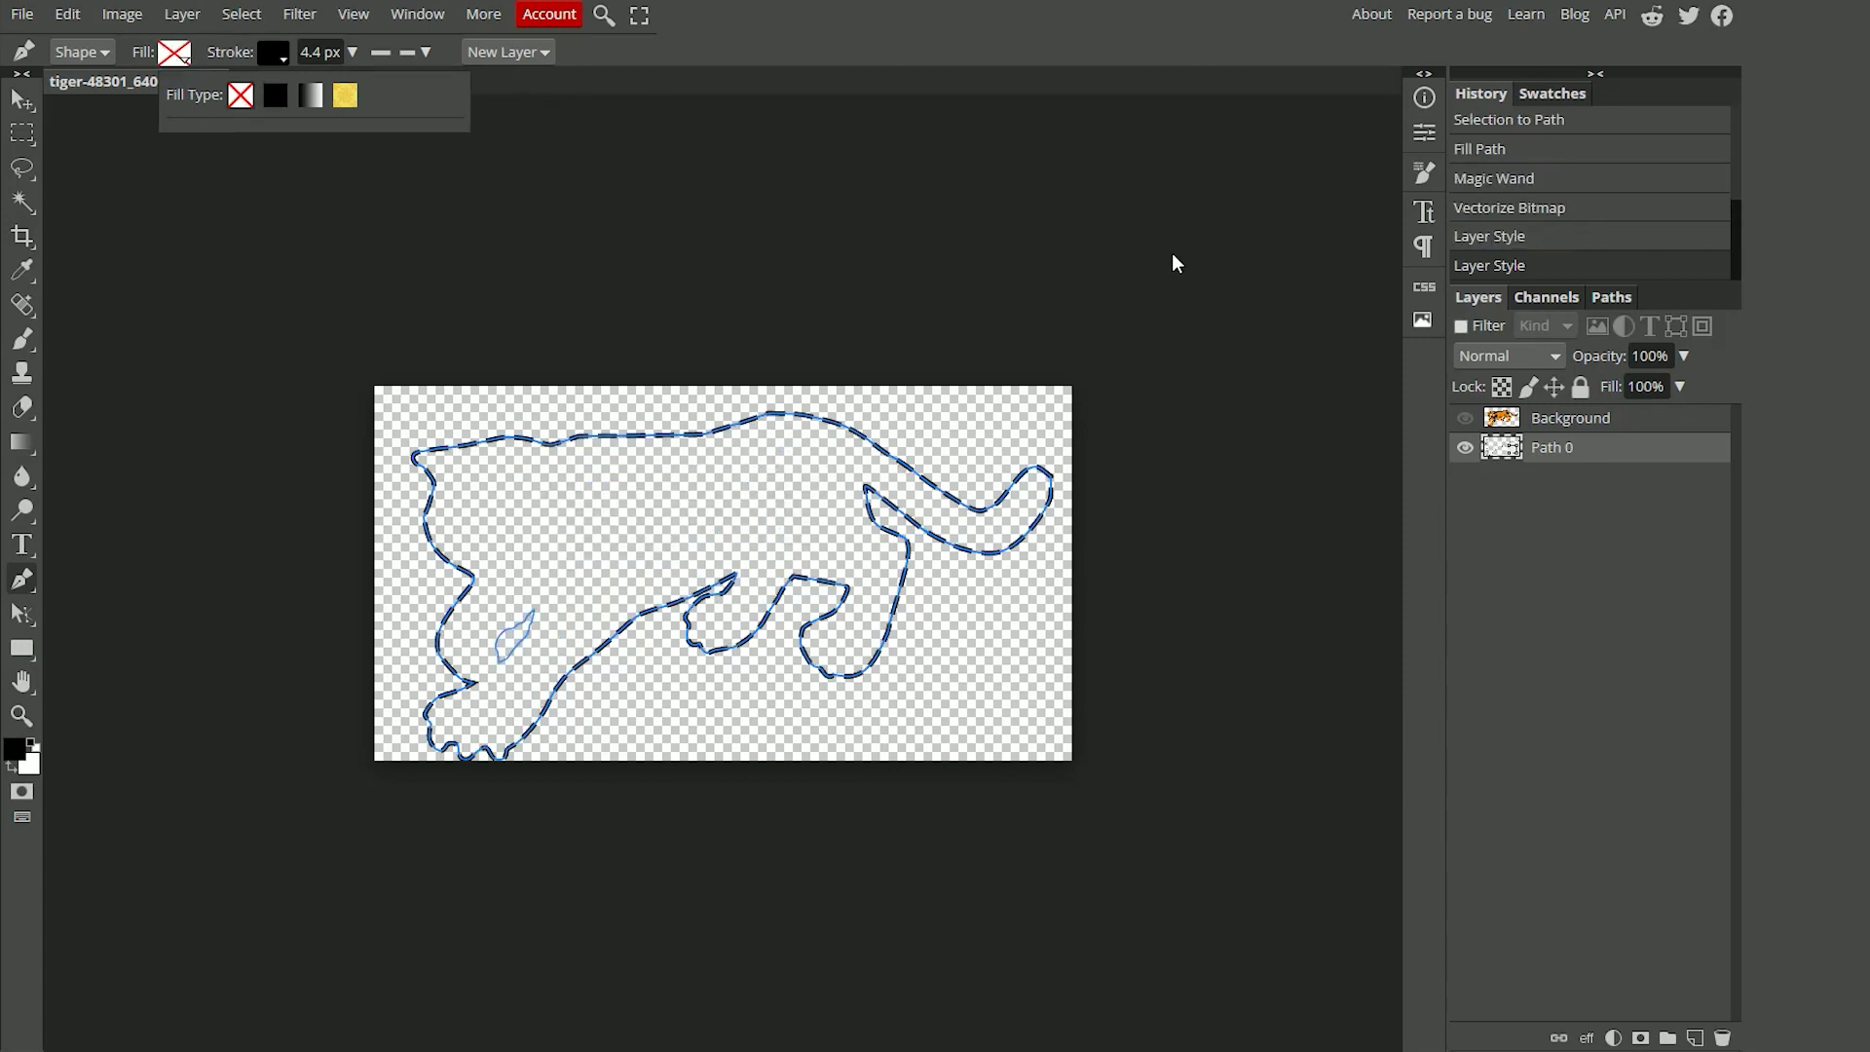
Make the orange tiger layer visible again inside the dashed outline
click(21, 100)
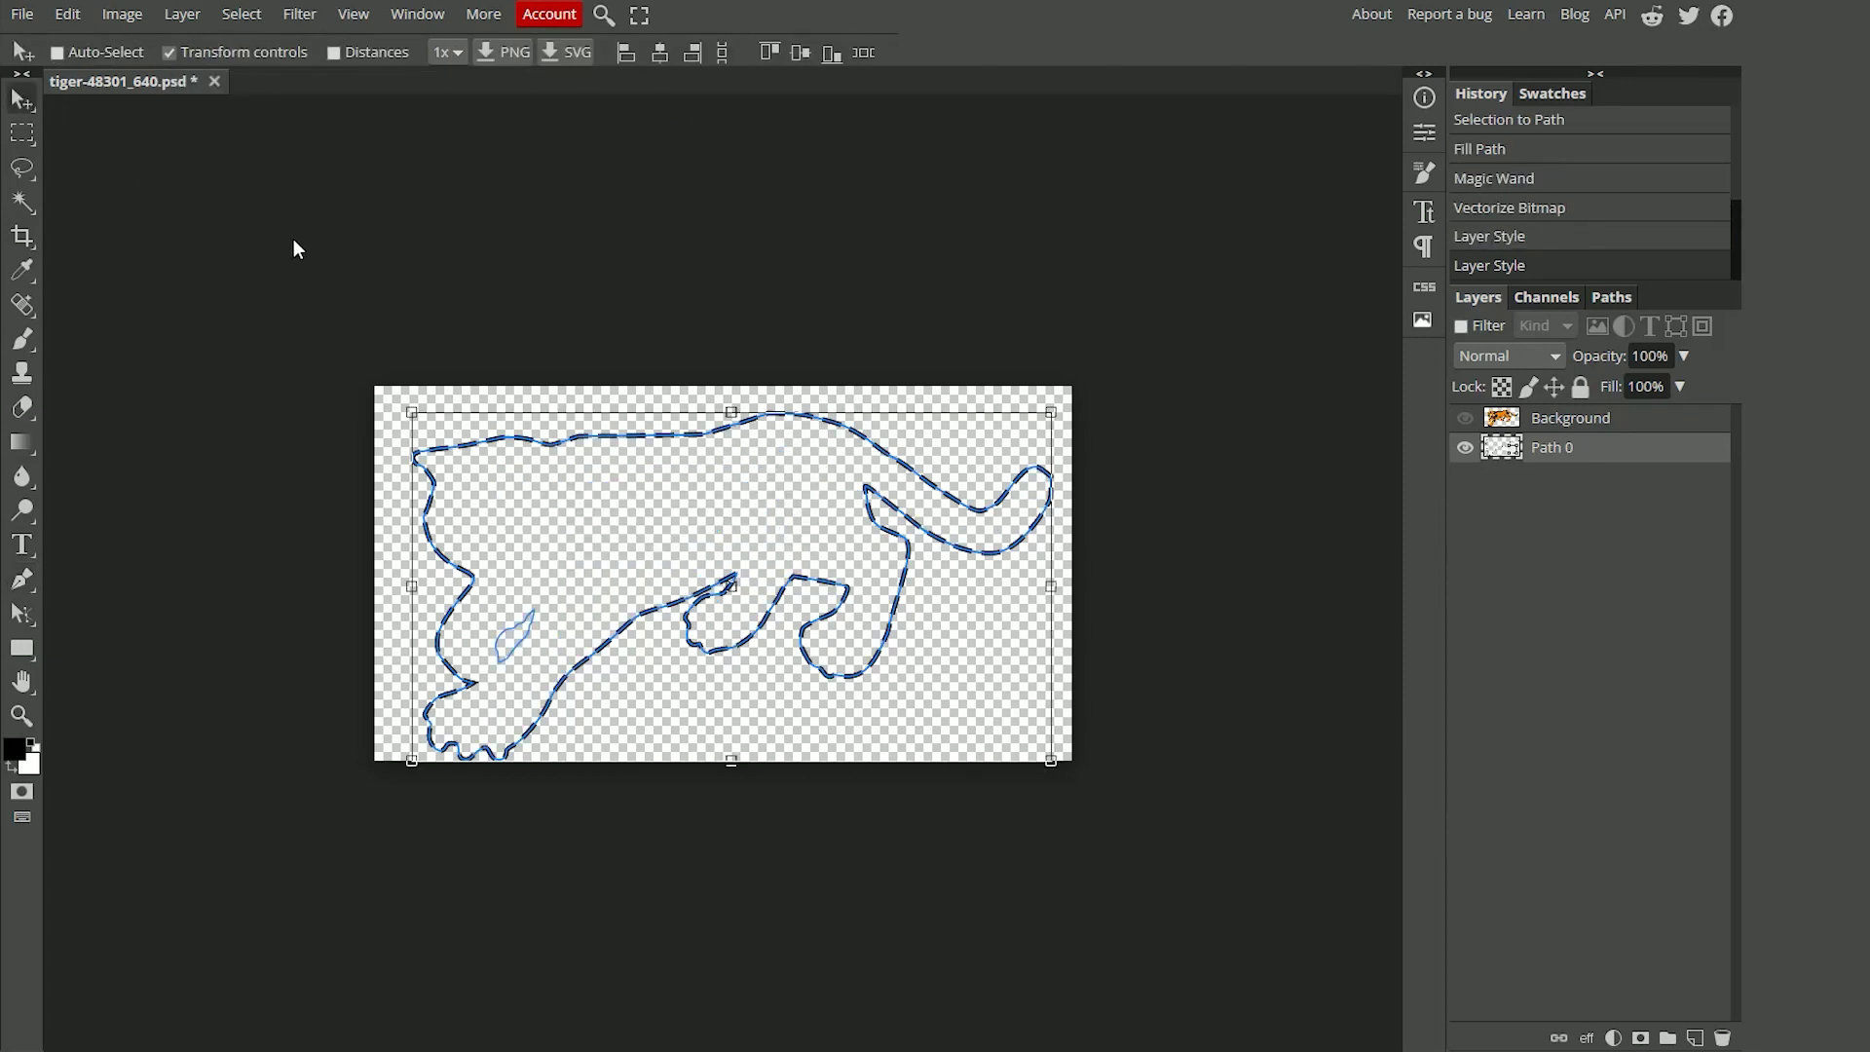
click(1465, 418)
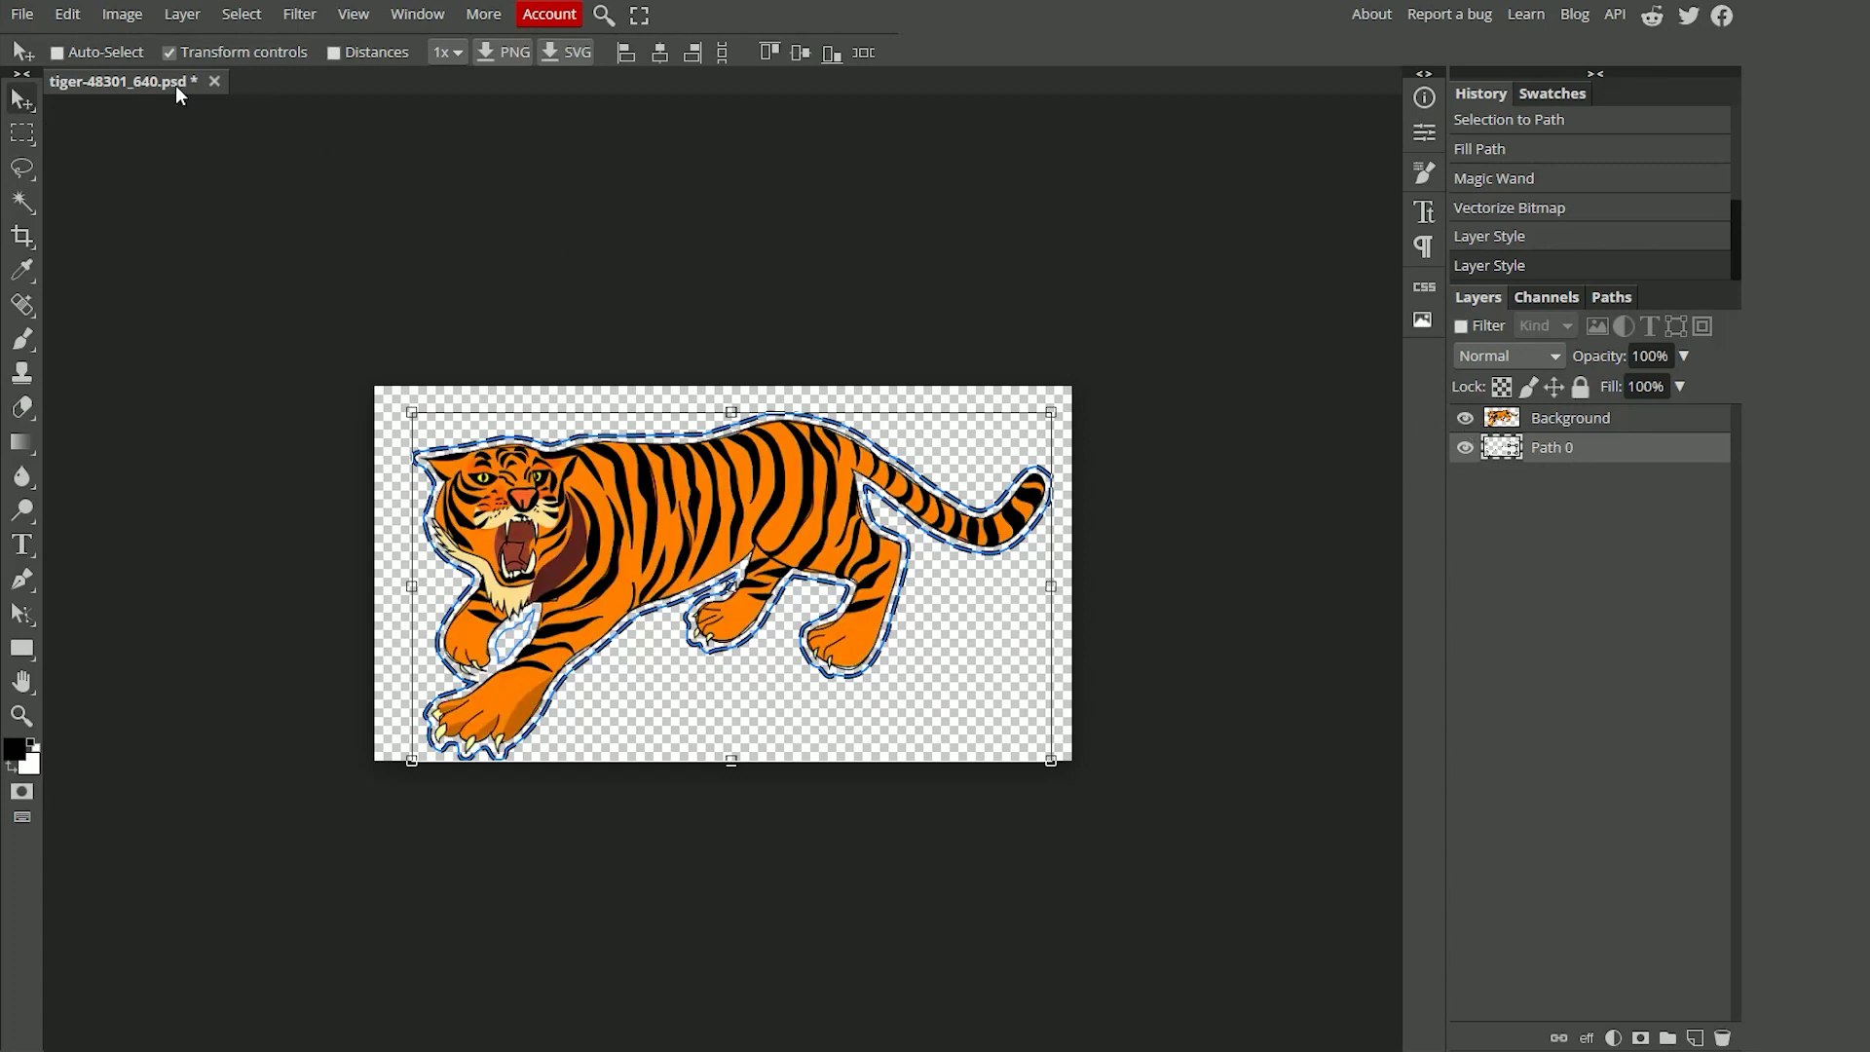
click(213, 51)
drag(720, 746, 724, 749)
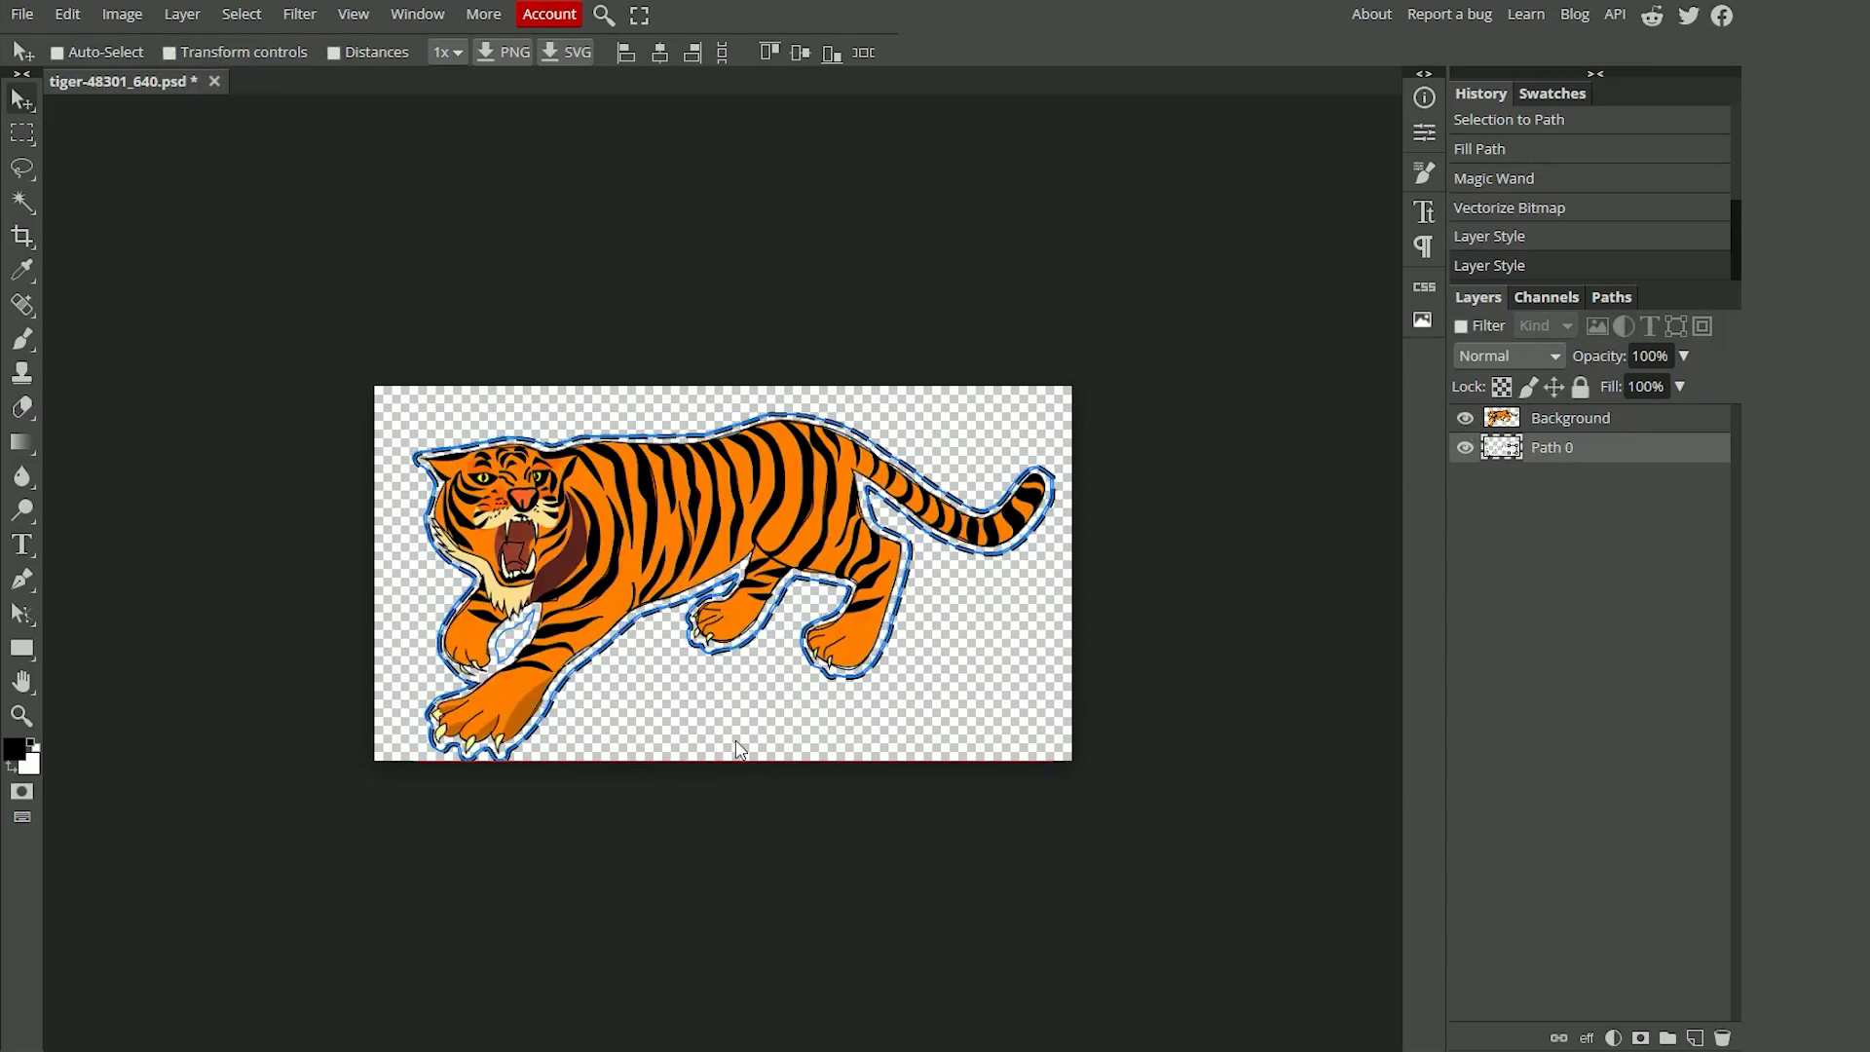
key(ctrl+z)
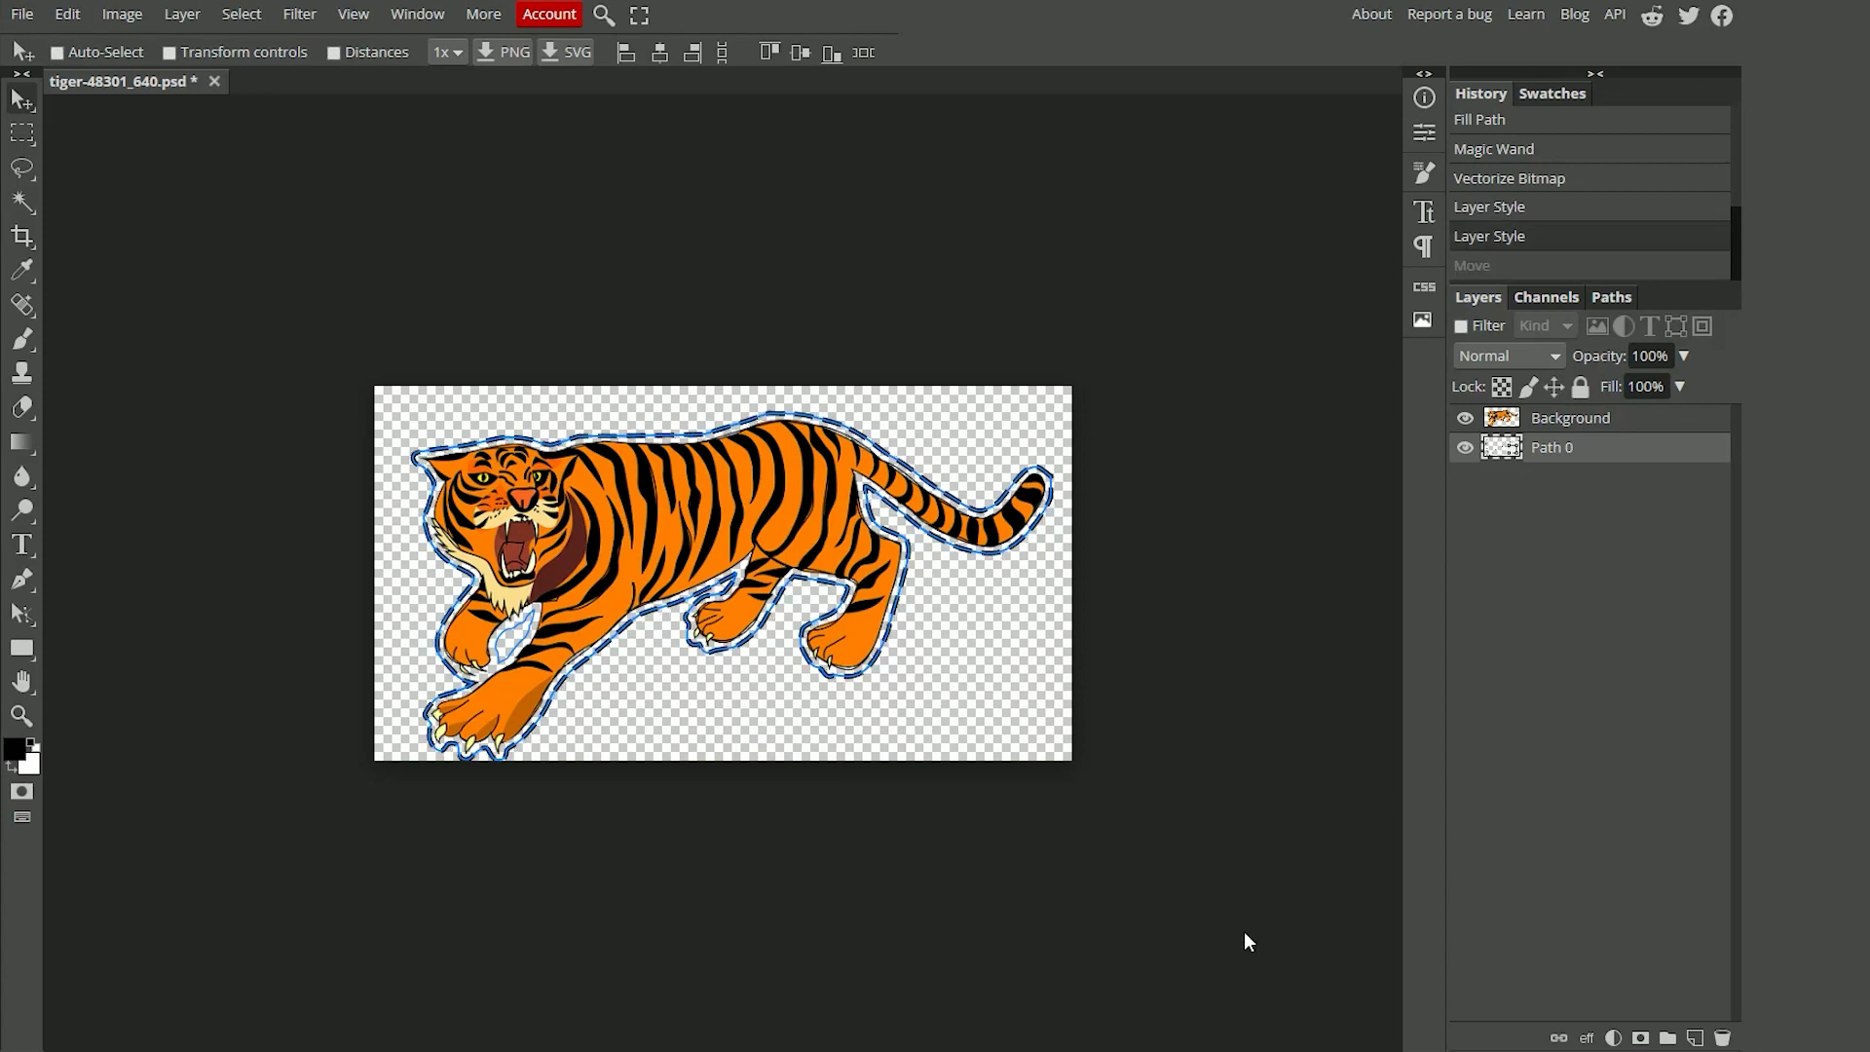
Select both layers and export the combined tiger picture as a PNG
click(1581, 416)
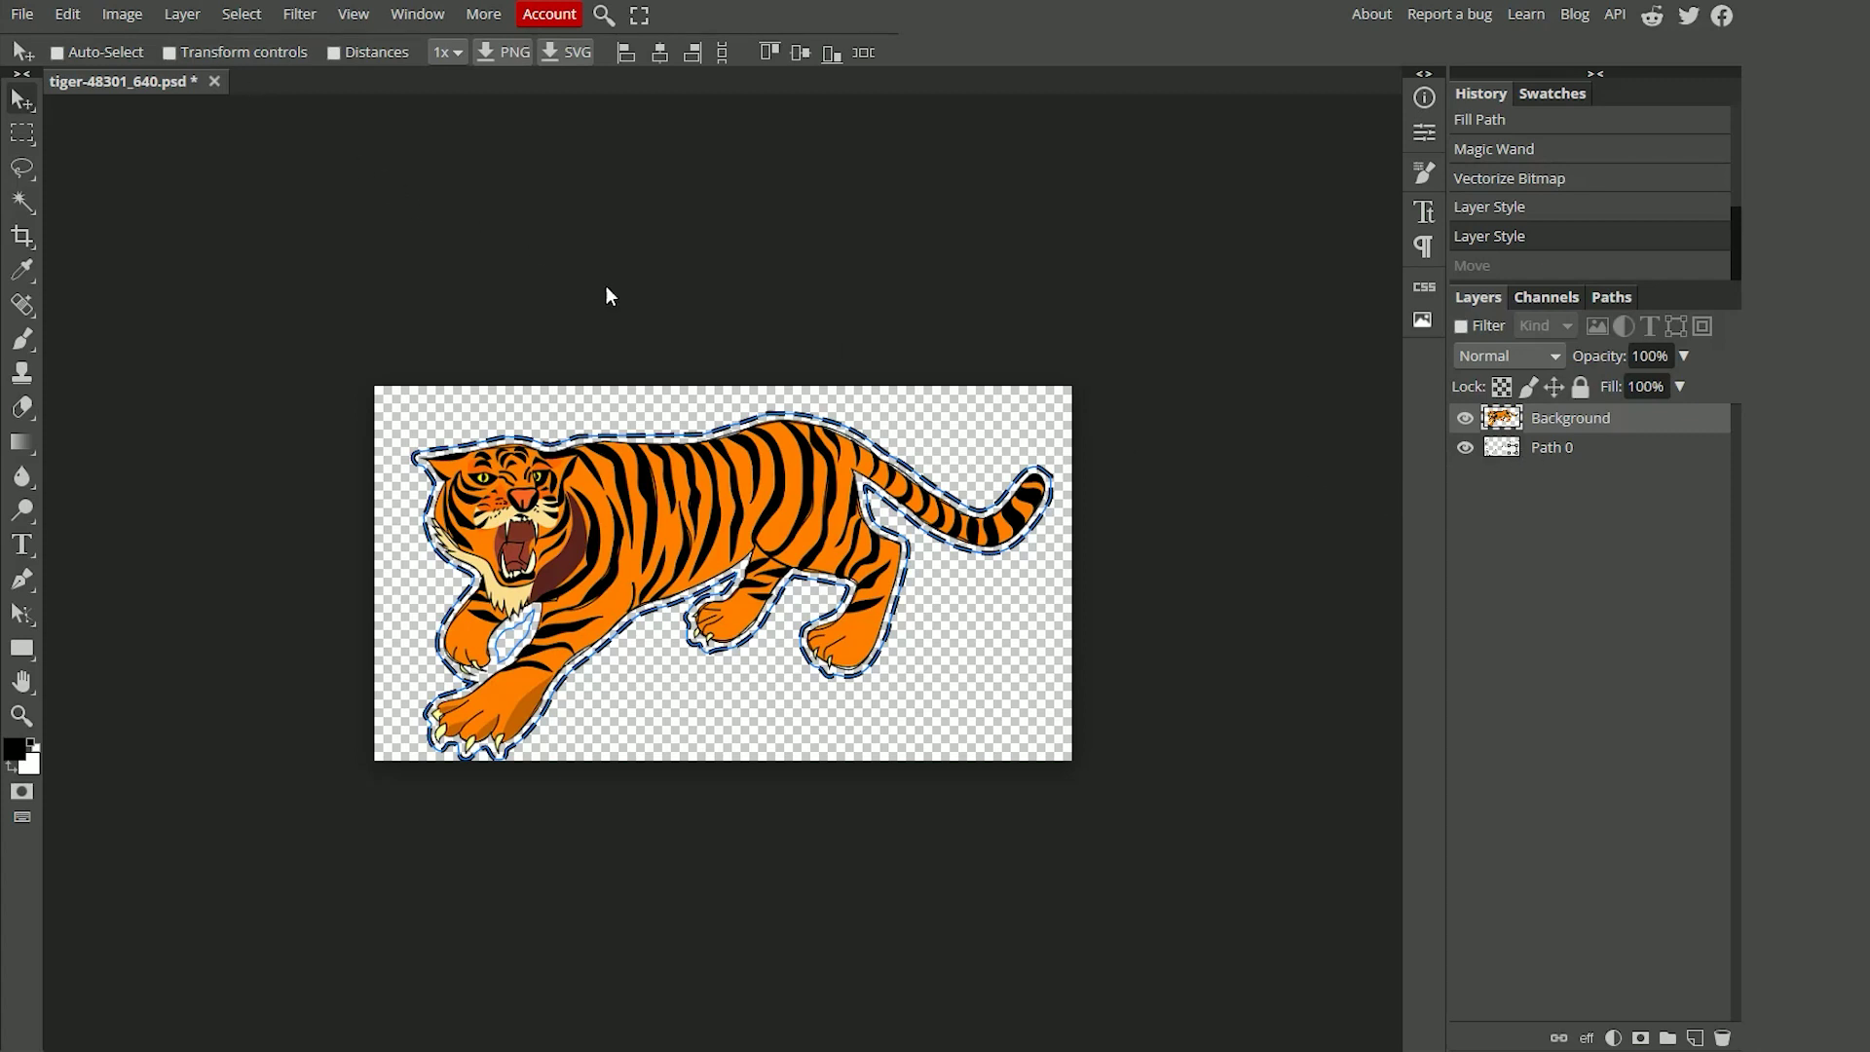
shift+click(1543, 447)
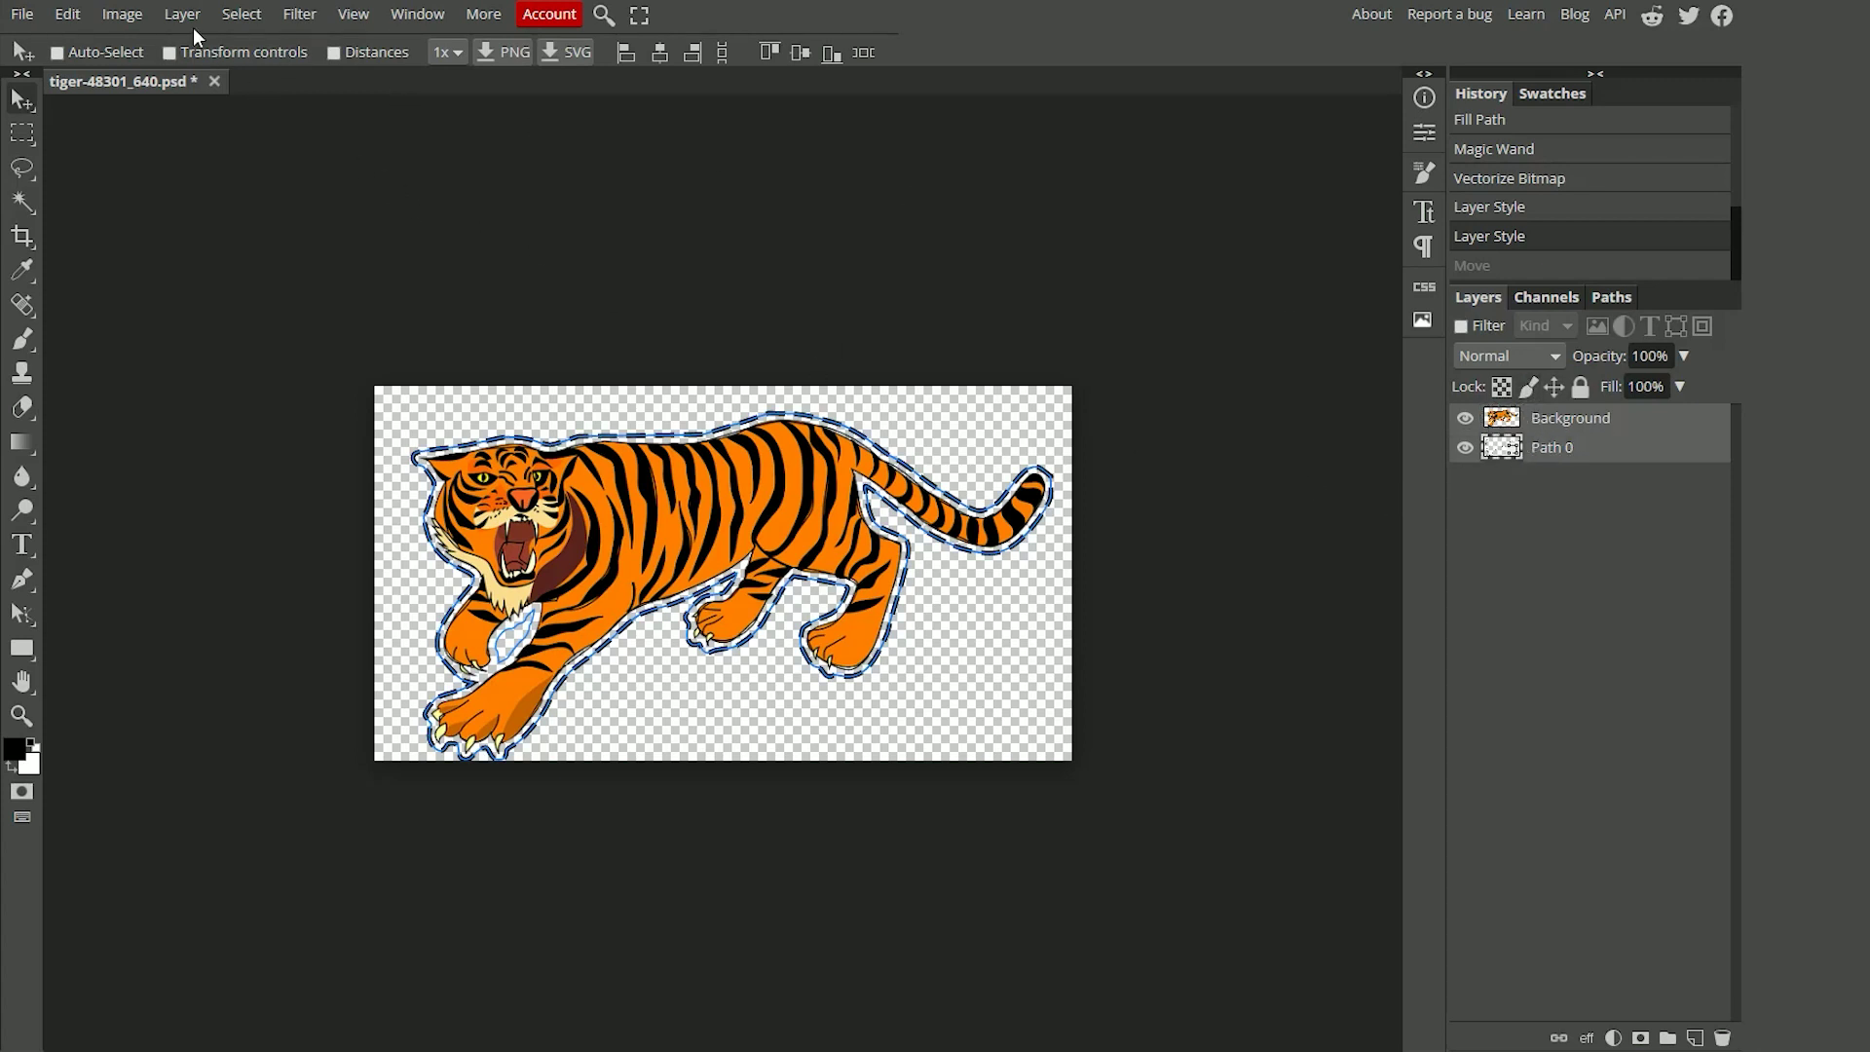
click(22, 14)
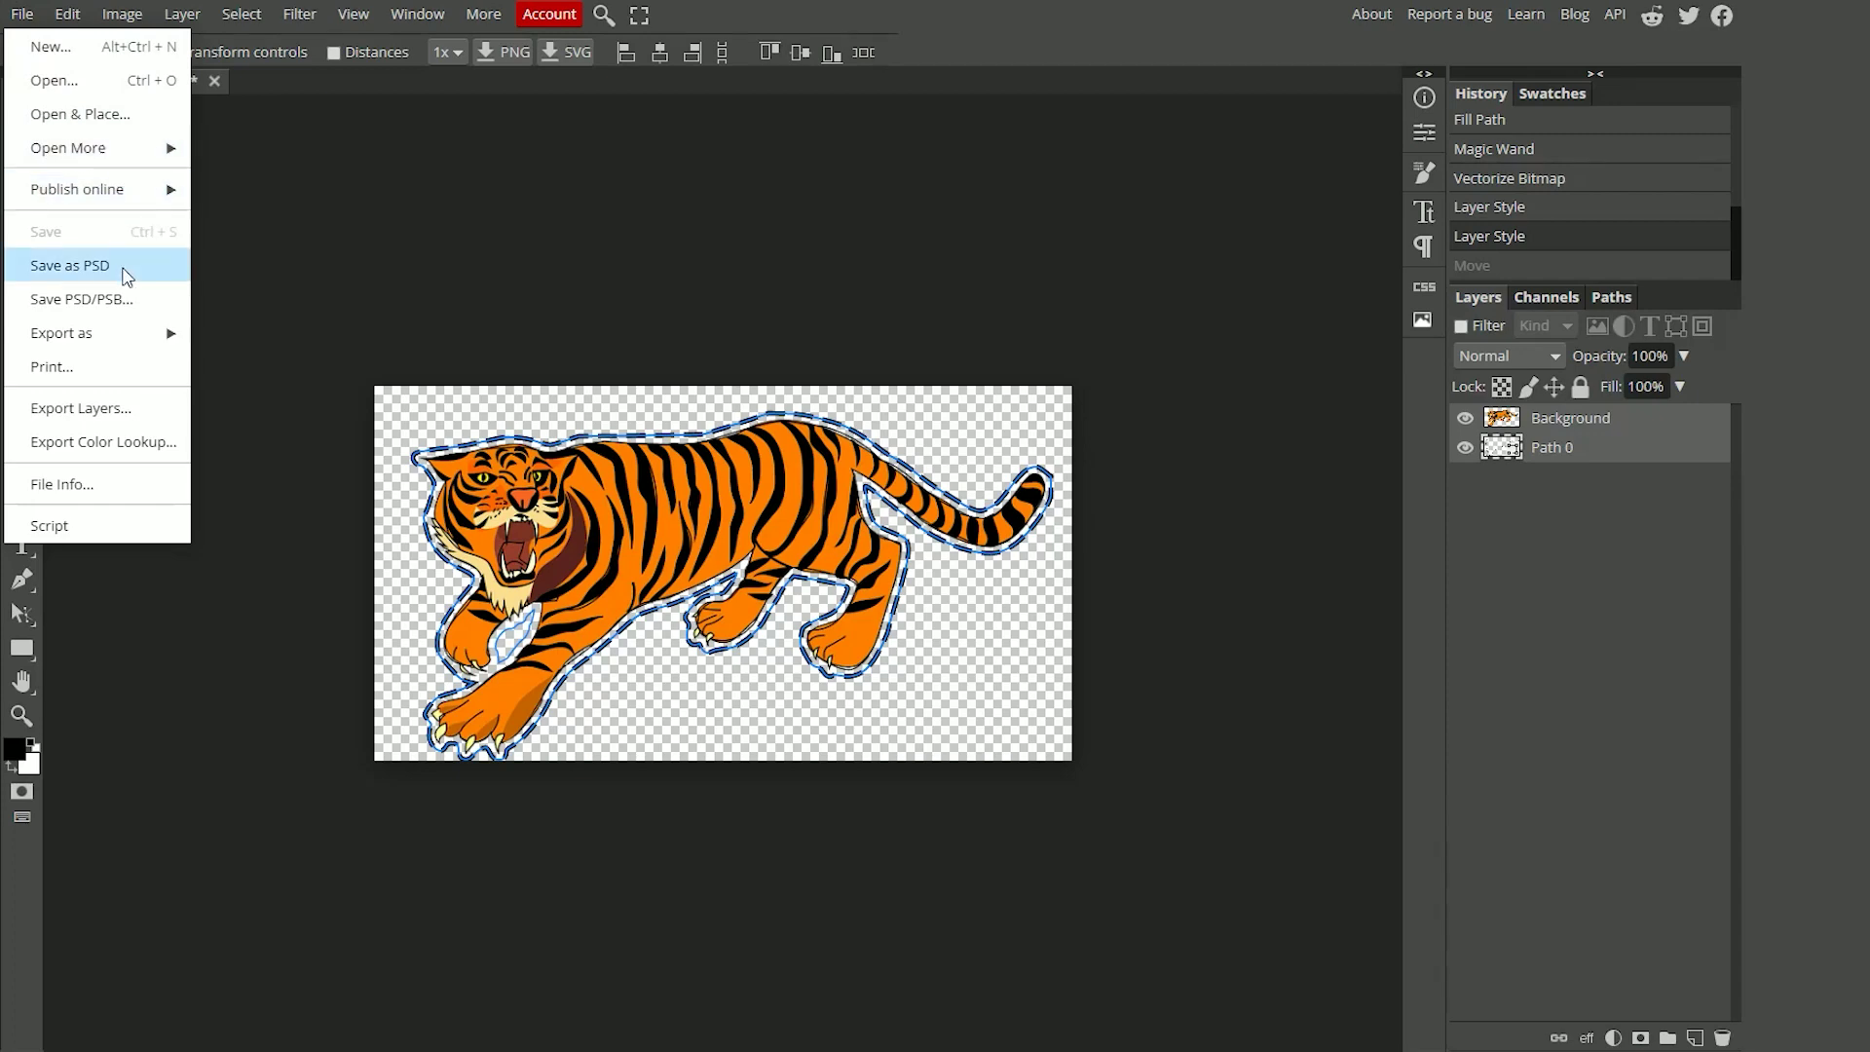
mouse_move(141, 349)
click(257, 336)
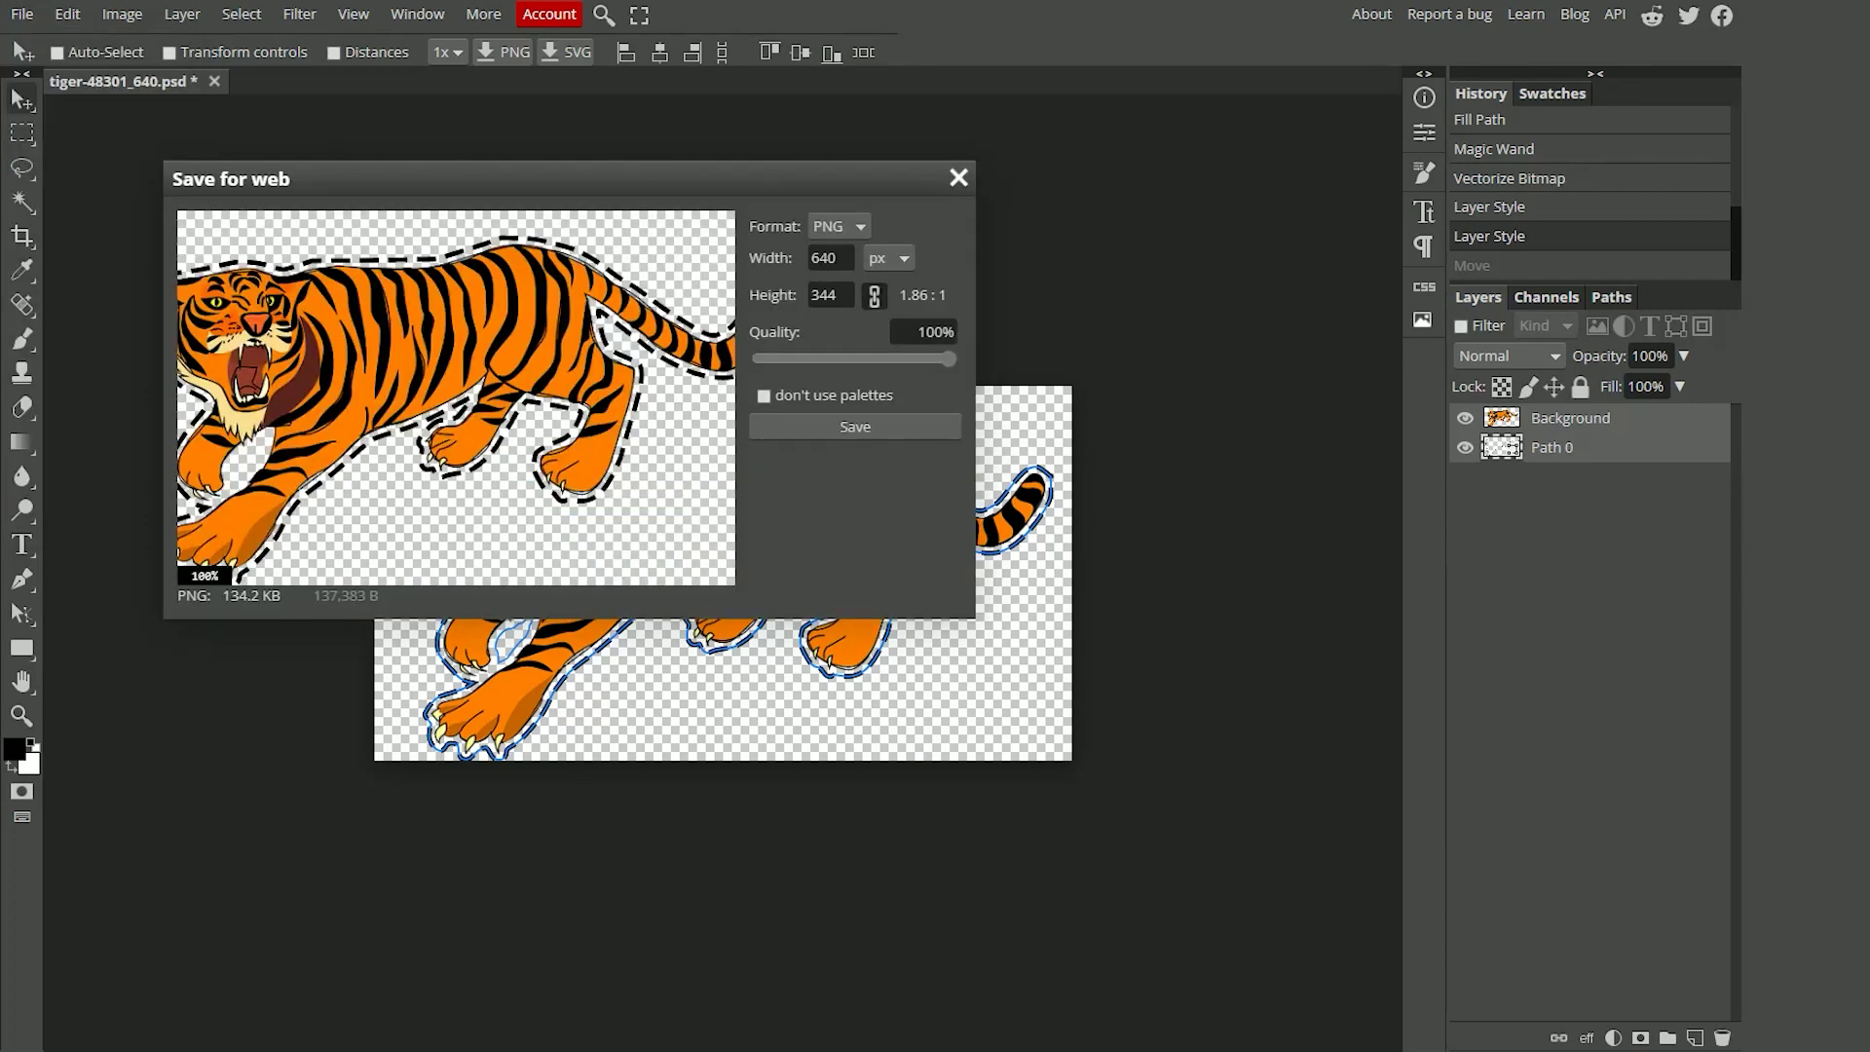
click(844, 429)
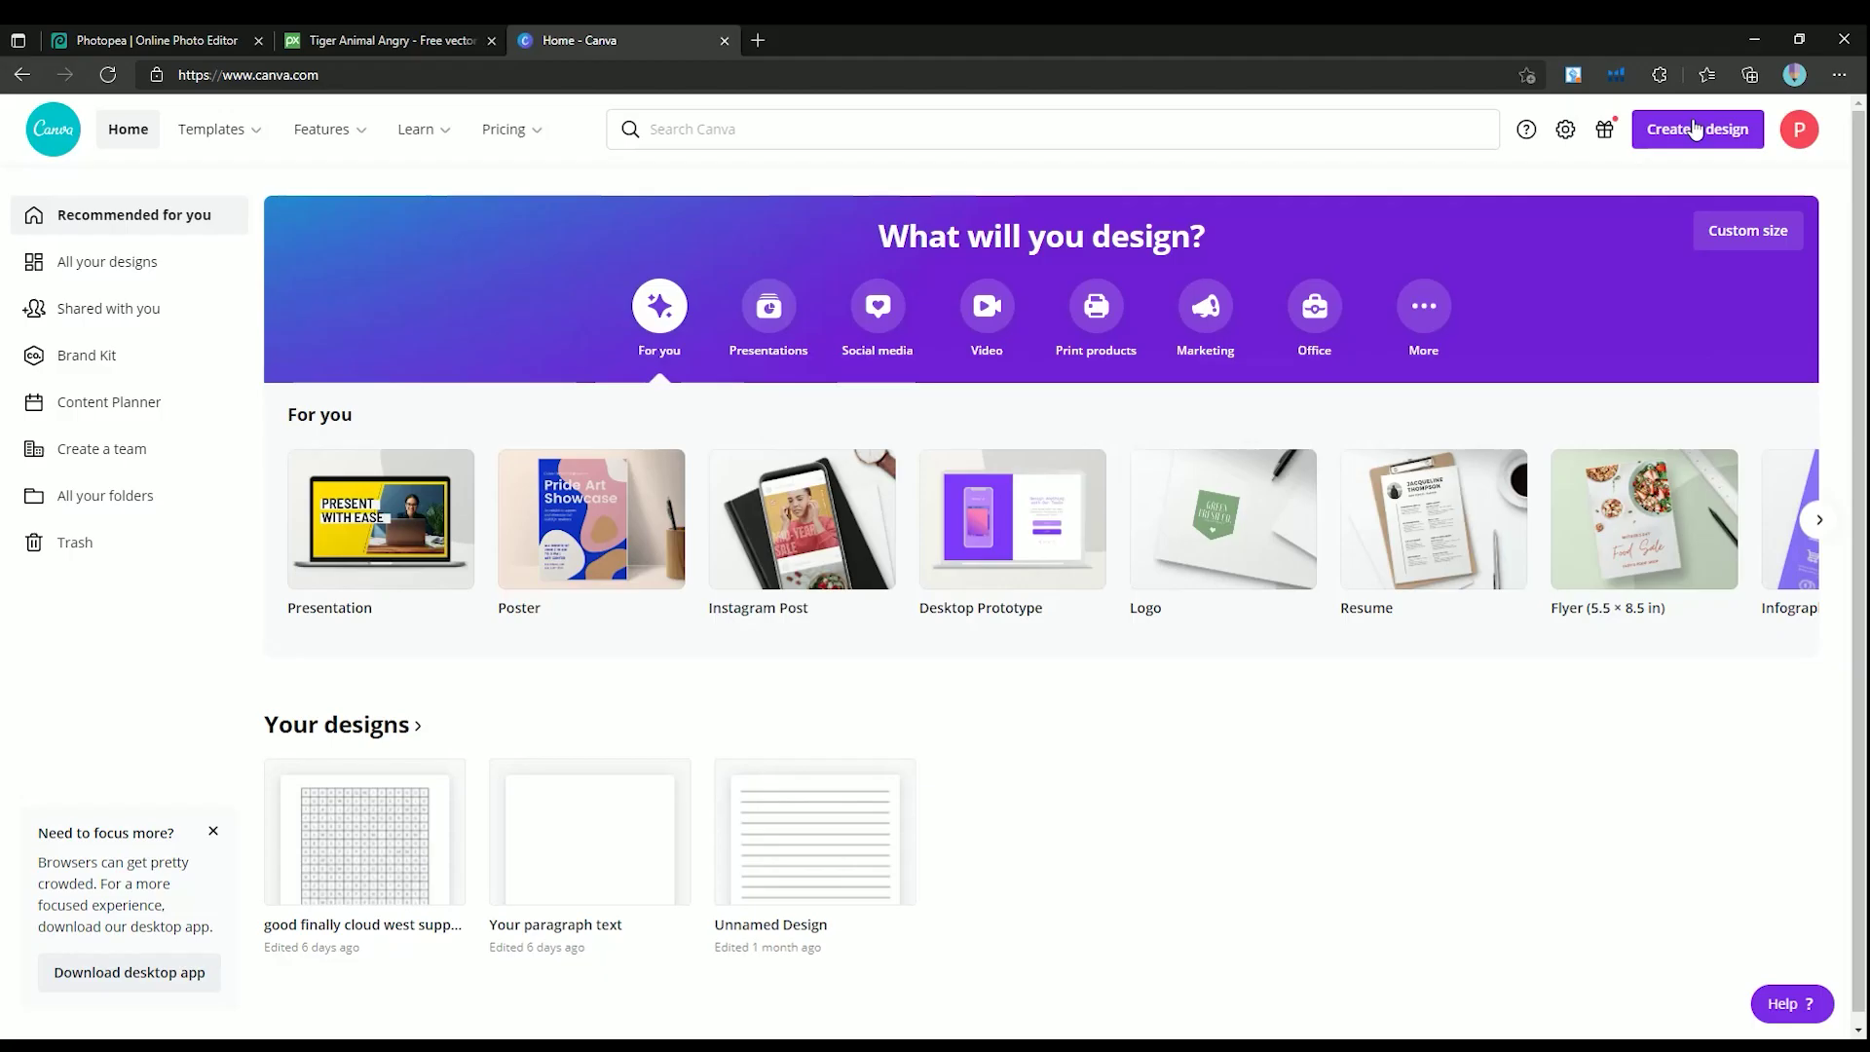
Create a custom-size Canva design of 8.5 × 11 inches
click(1655, 129)
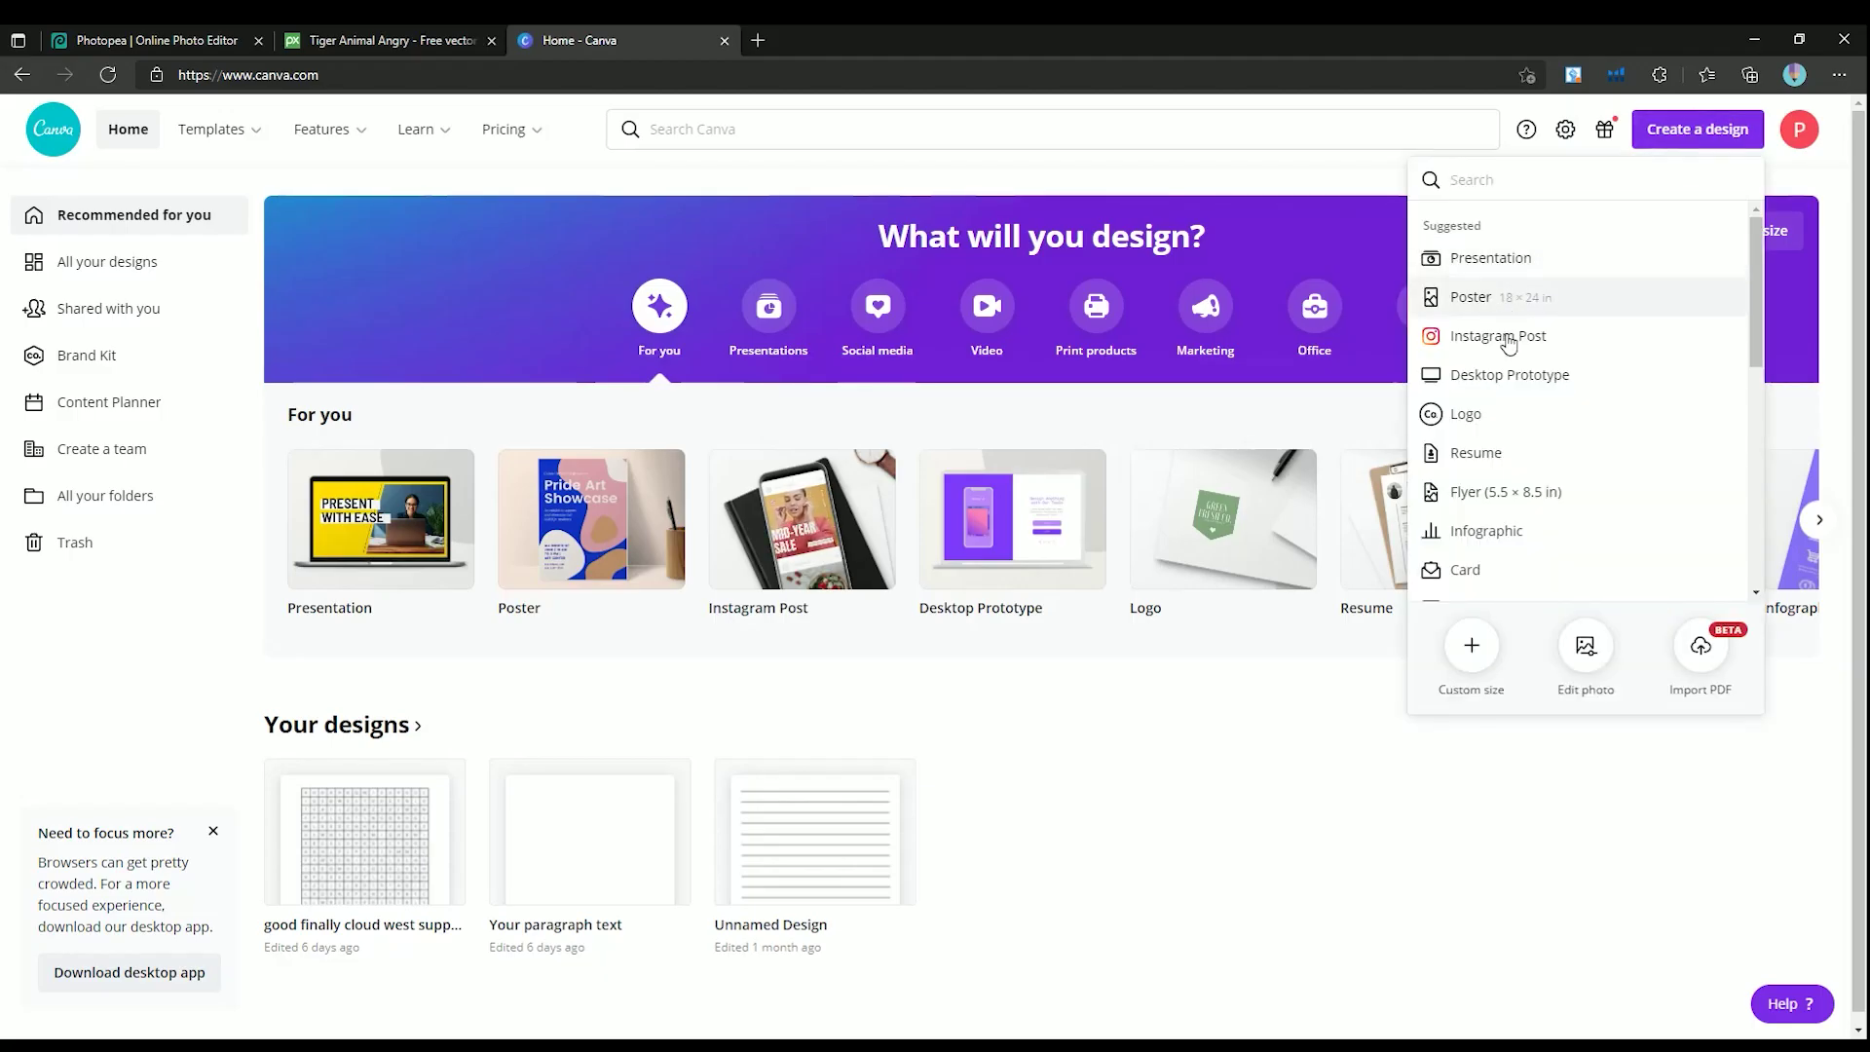
click(1473, 647)
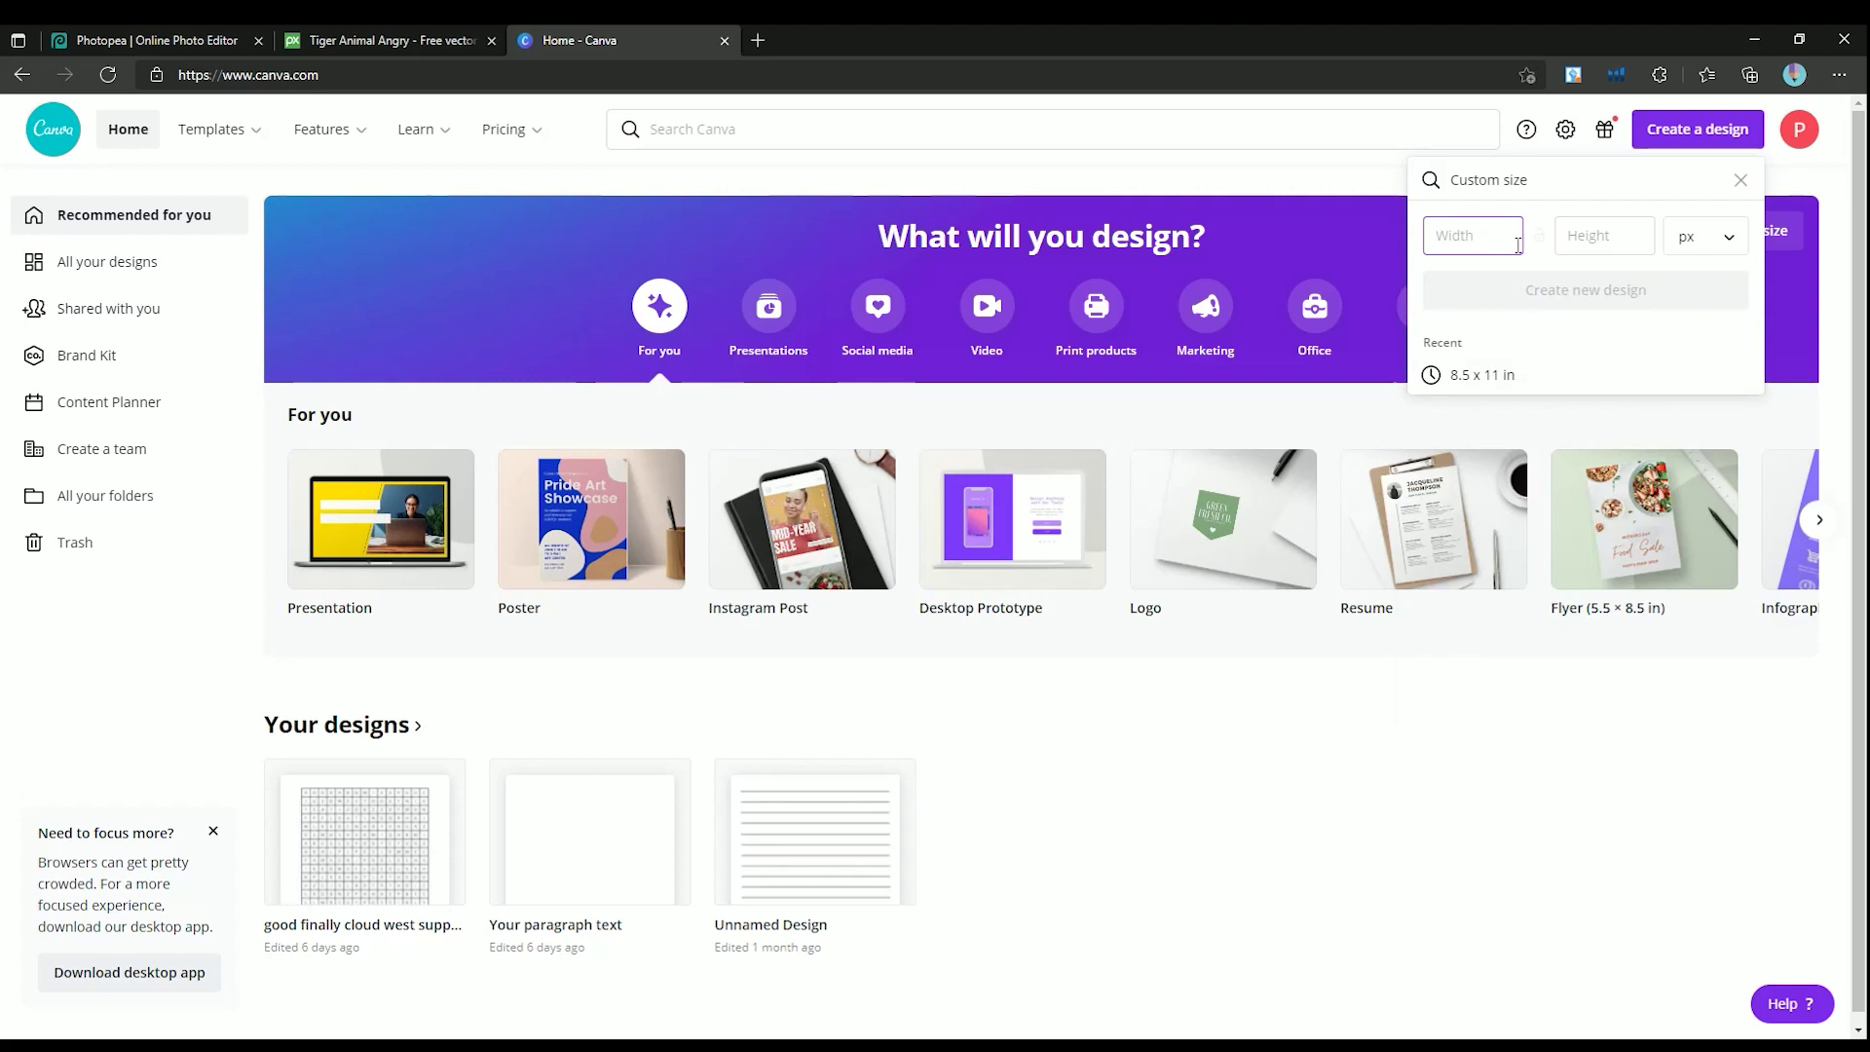
click(1730, 240)
click(1684, 275)
click(1446, 234)
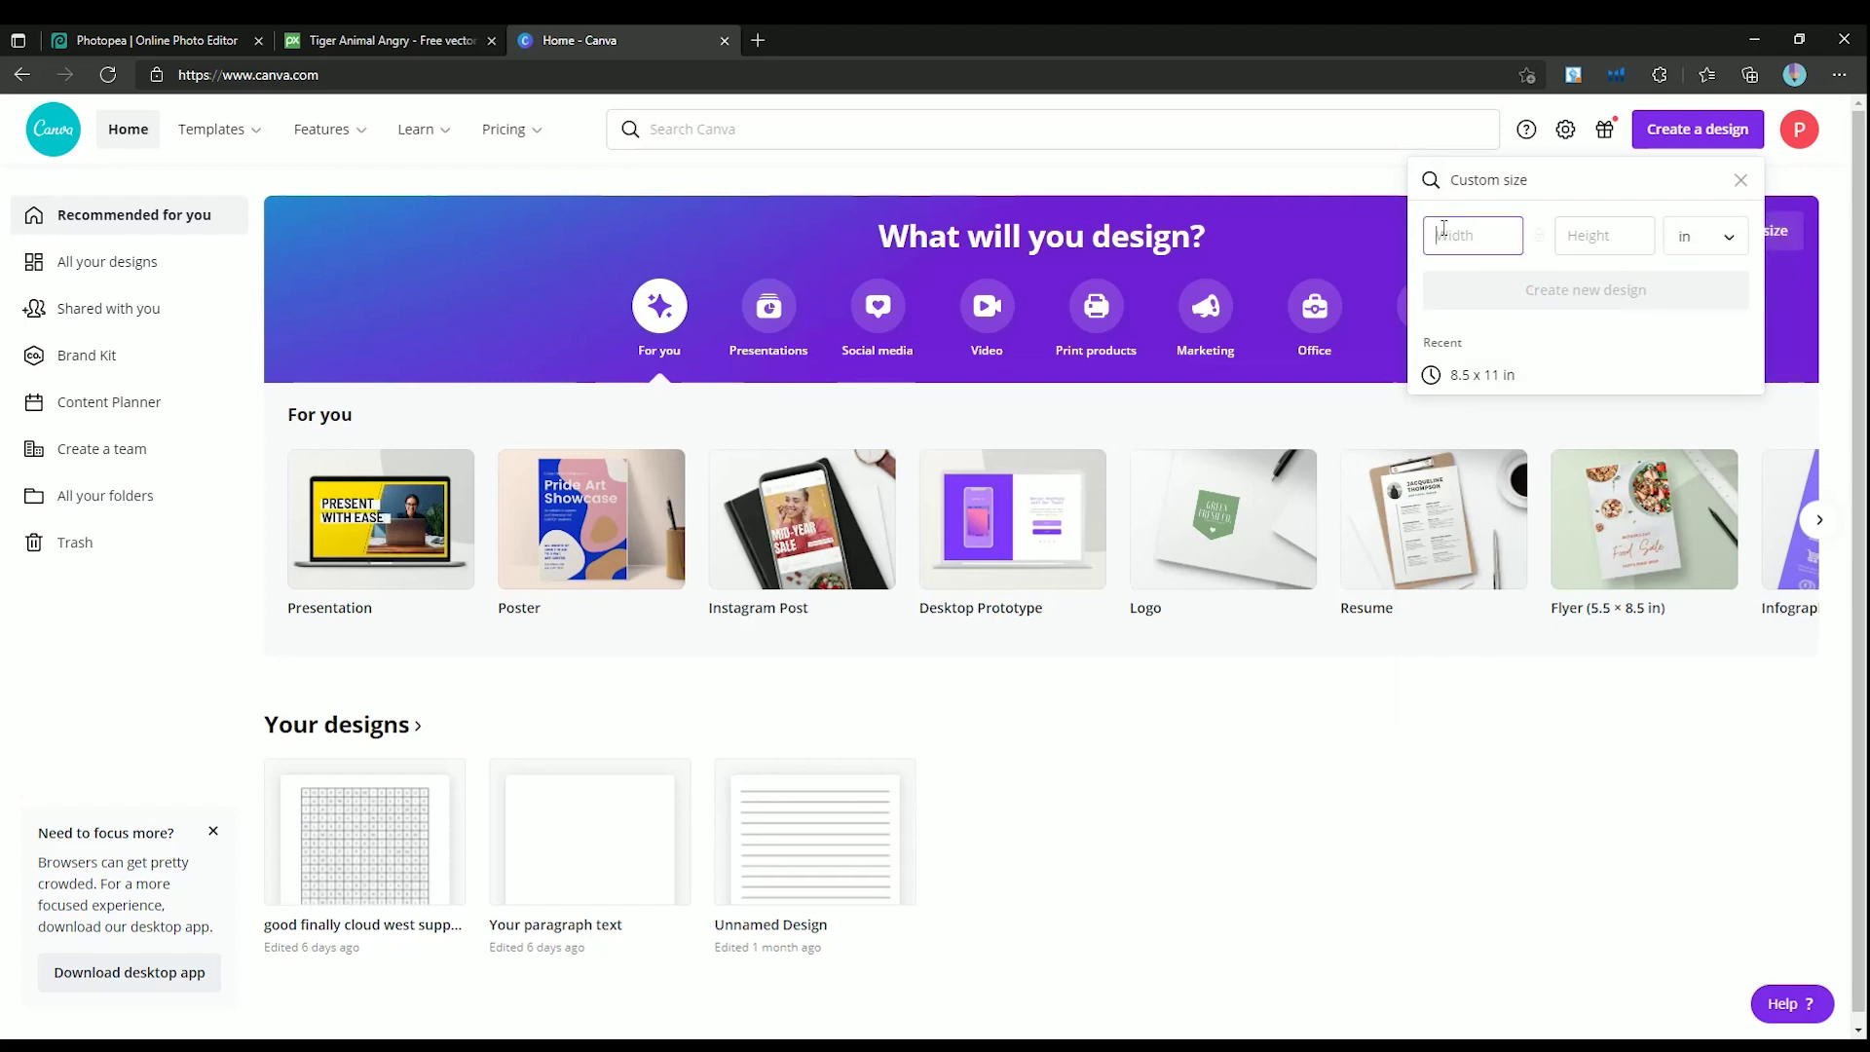
text(8.5)
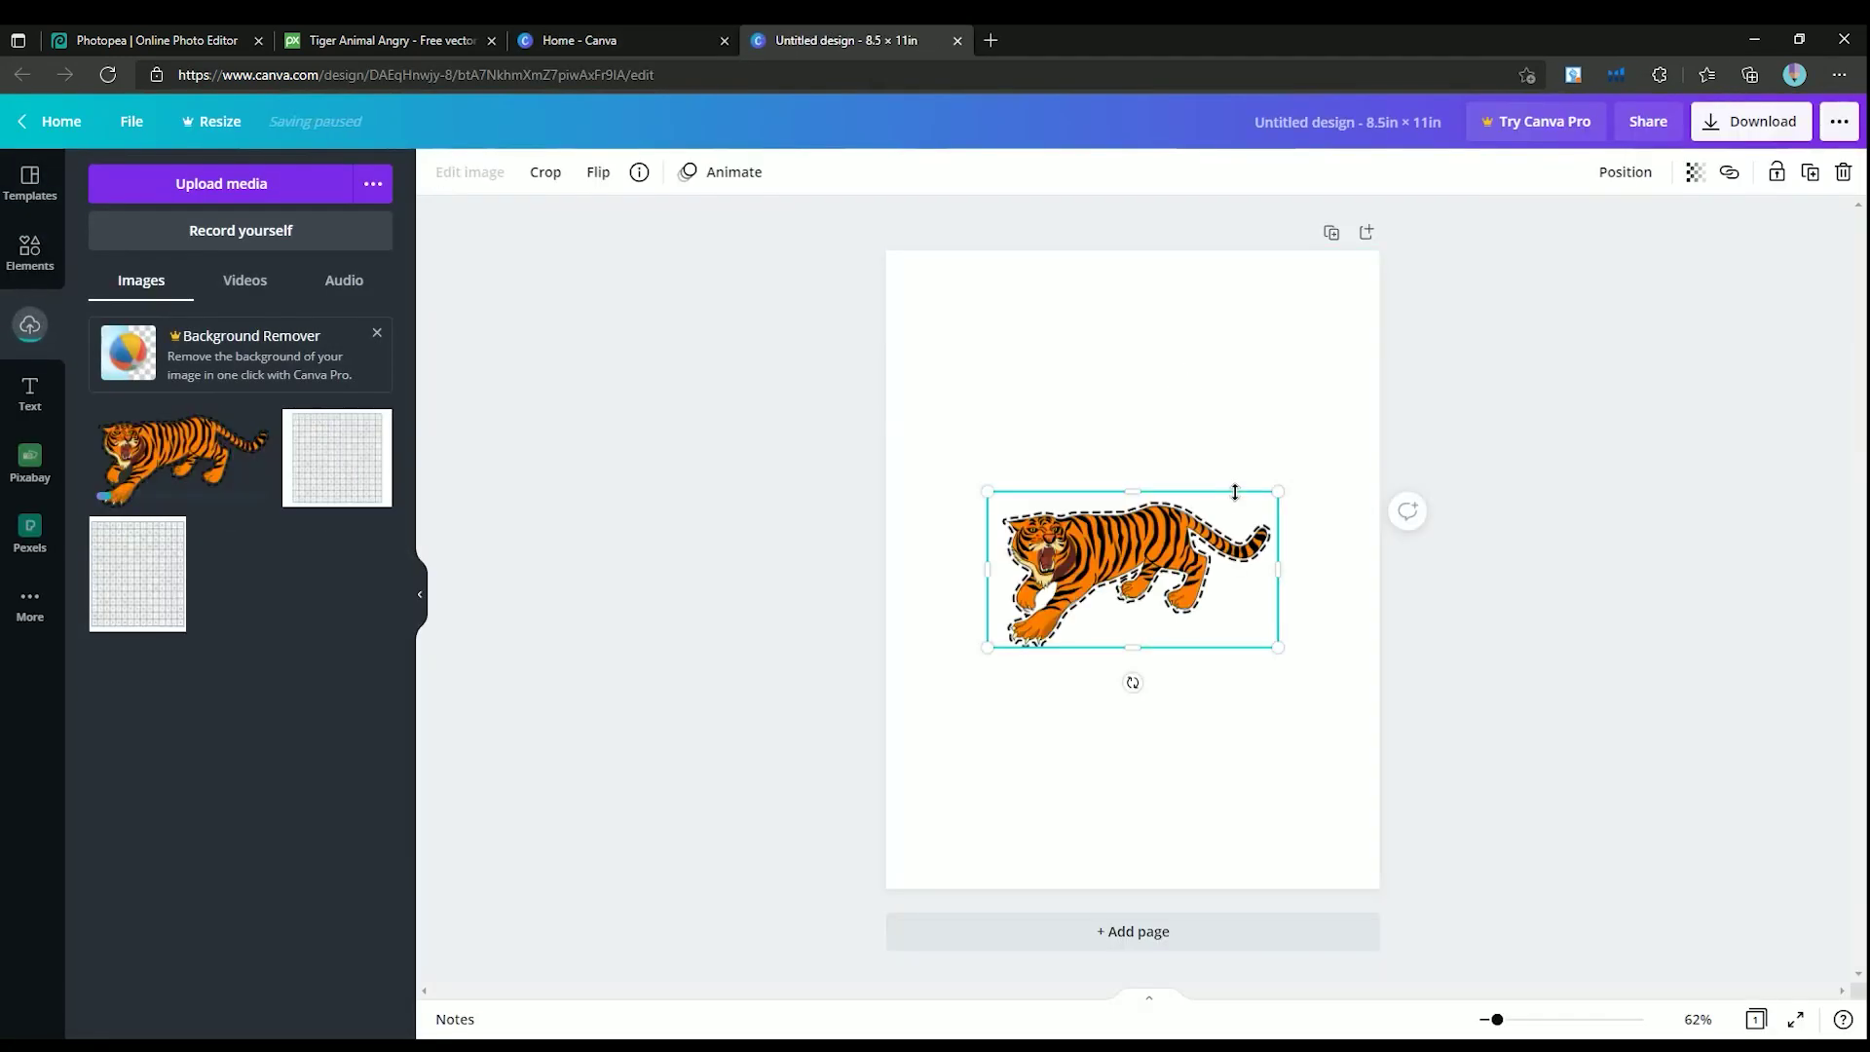
Enlarge the dashed-outline tiger image and centre it horizontally on page 2
drag(1277, 493, 1204, 368)
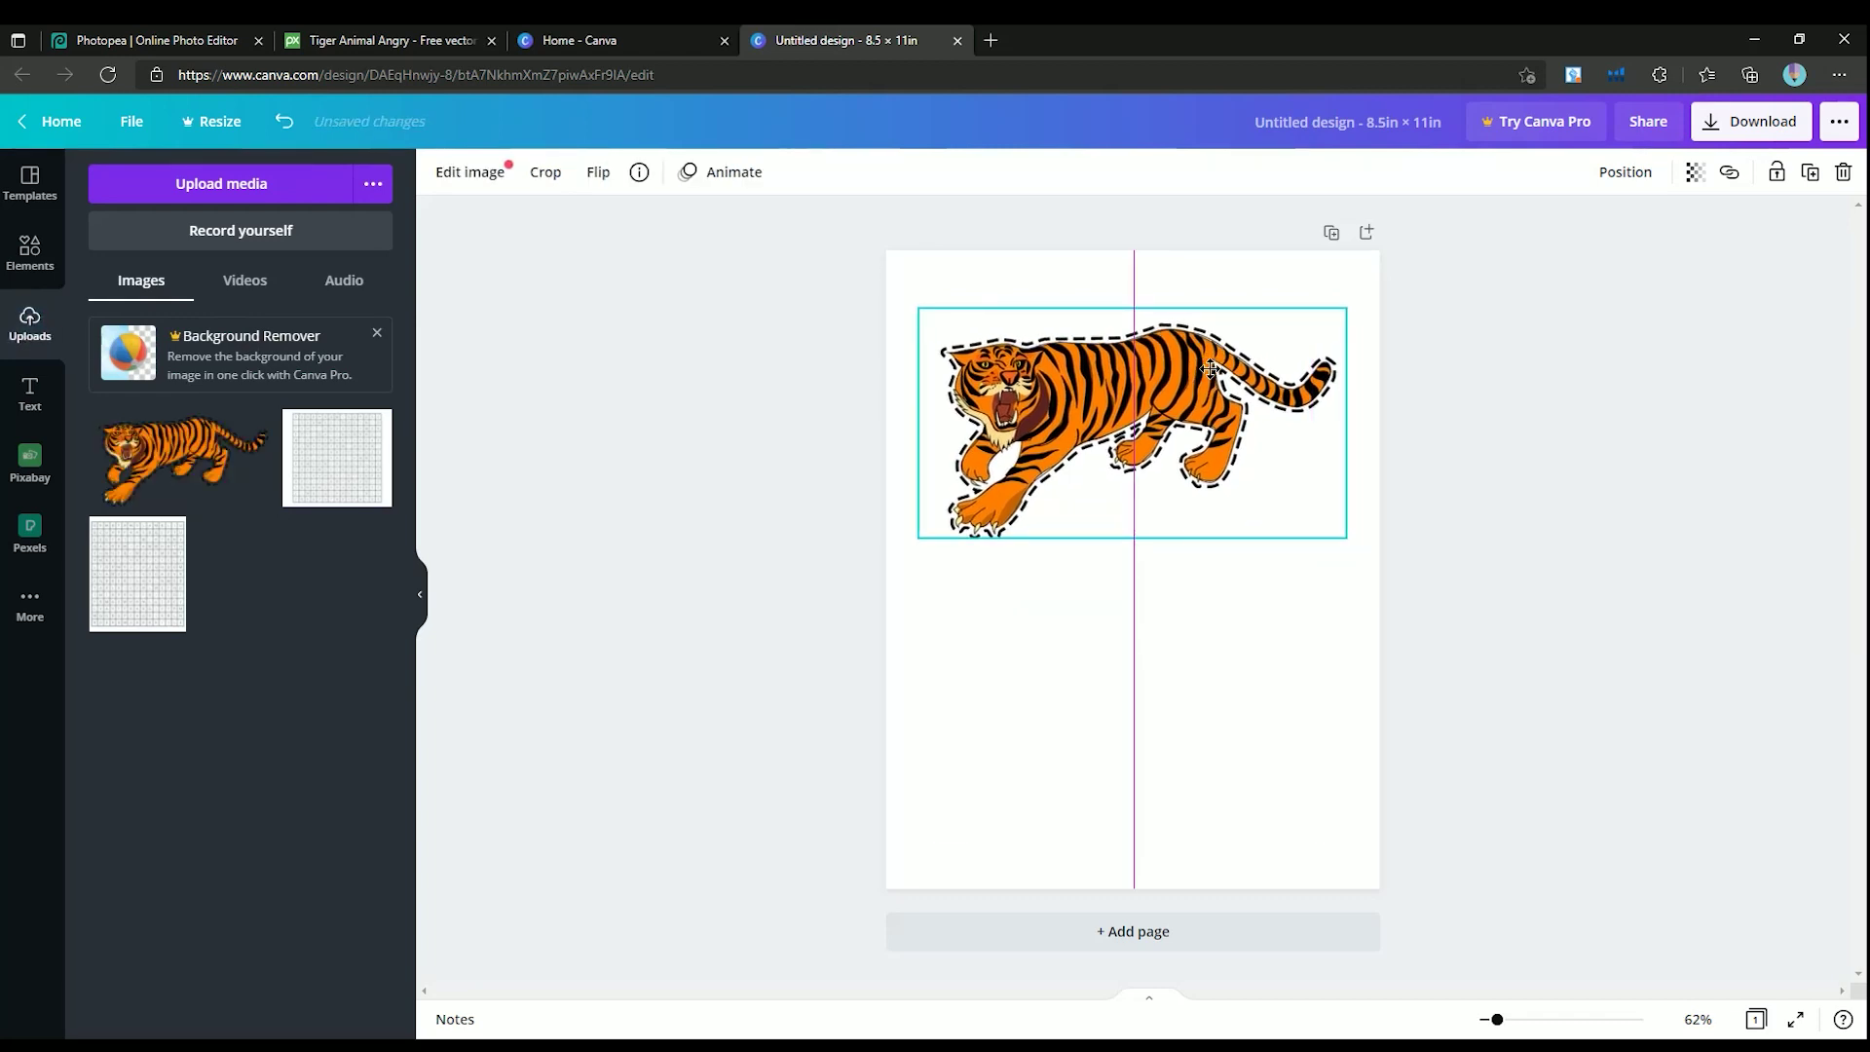
click(1516, 511)
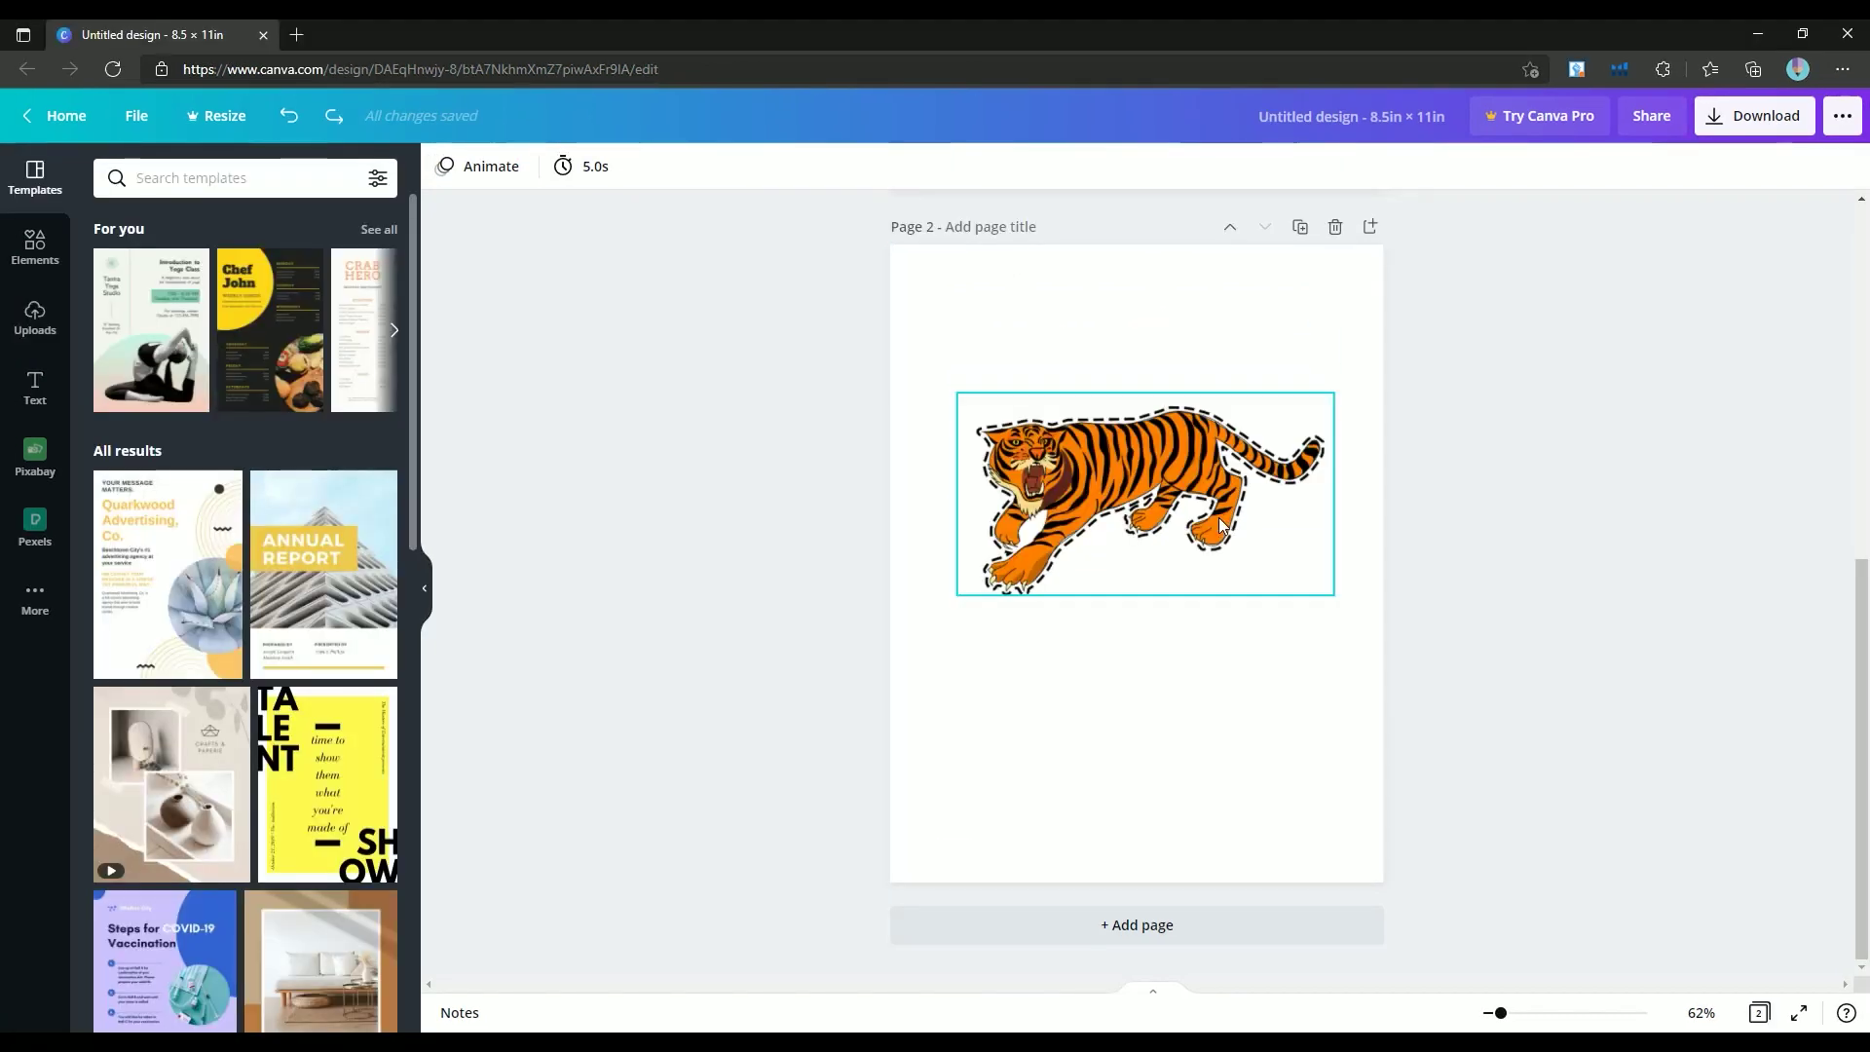
click(1172, 532)
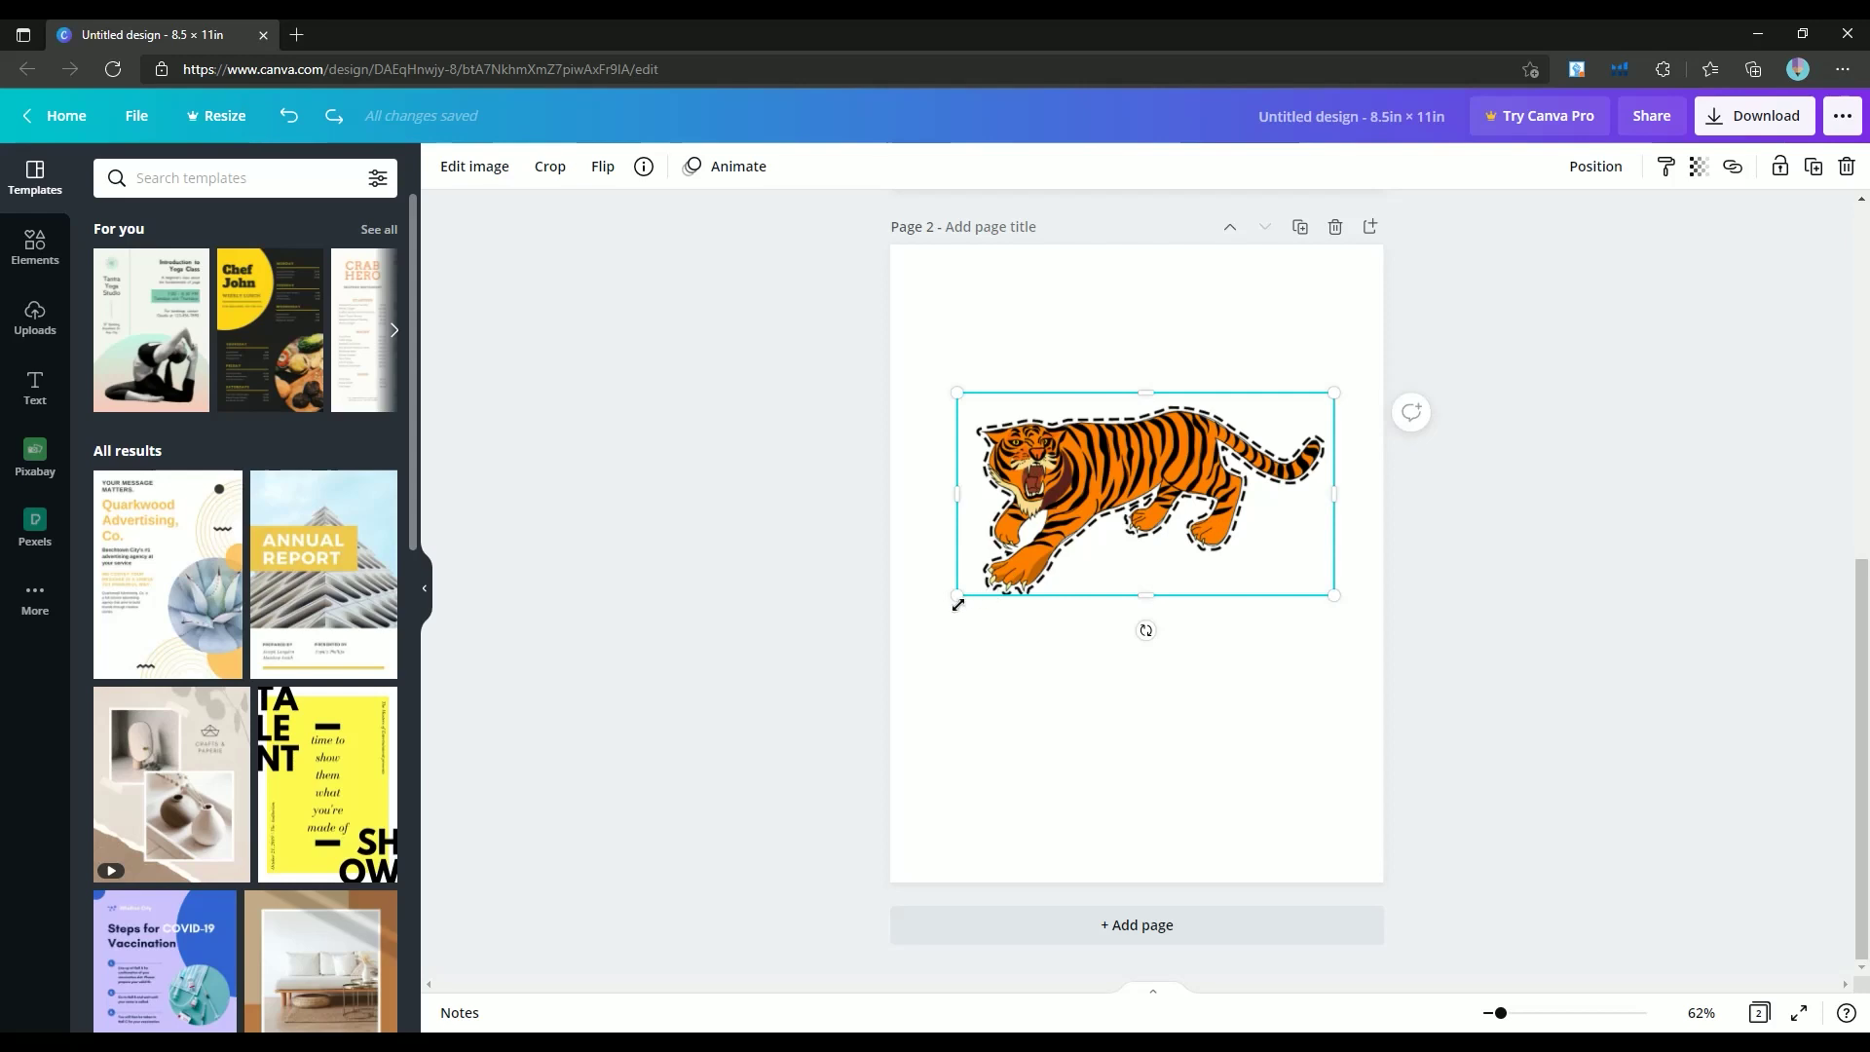
drag(943, 599, 921, 616)
drag(1080, 555, 1088, 577)
click(1552, 646)
click(1194, 530)
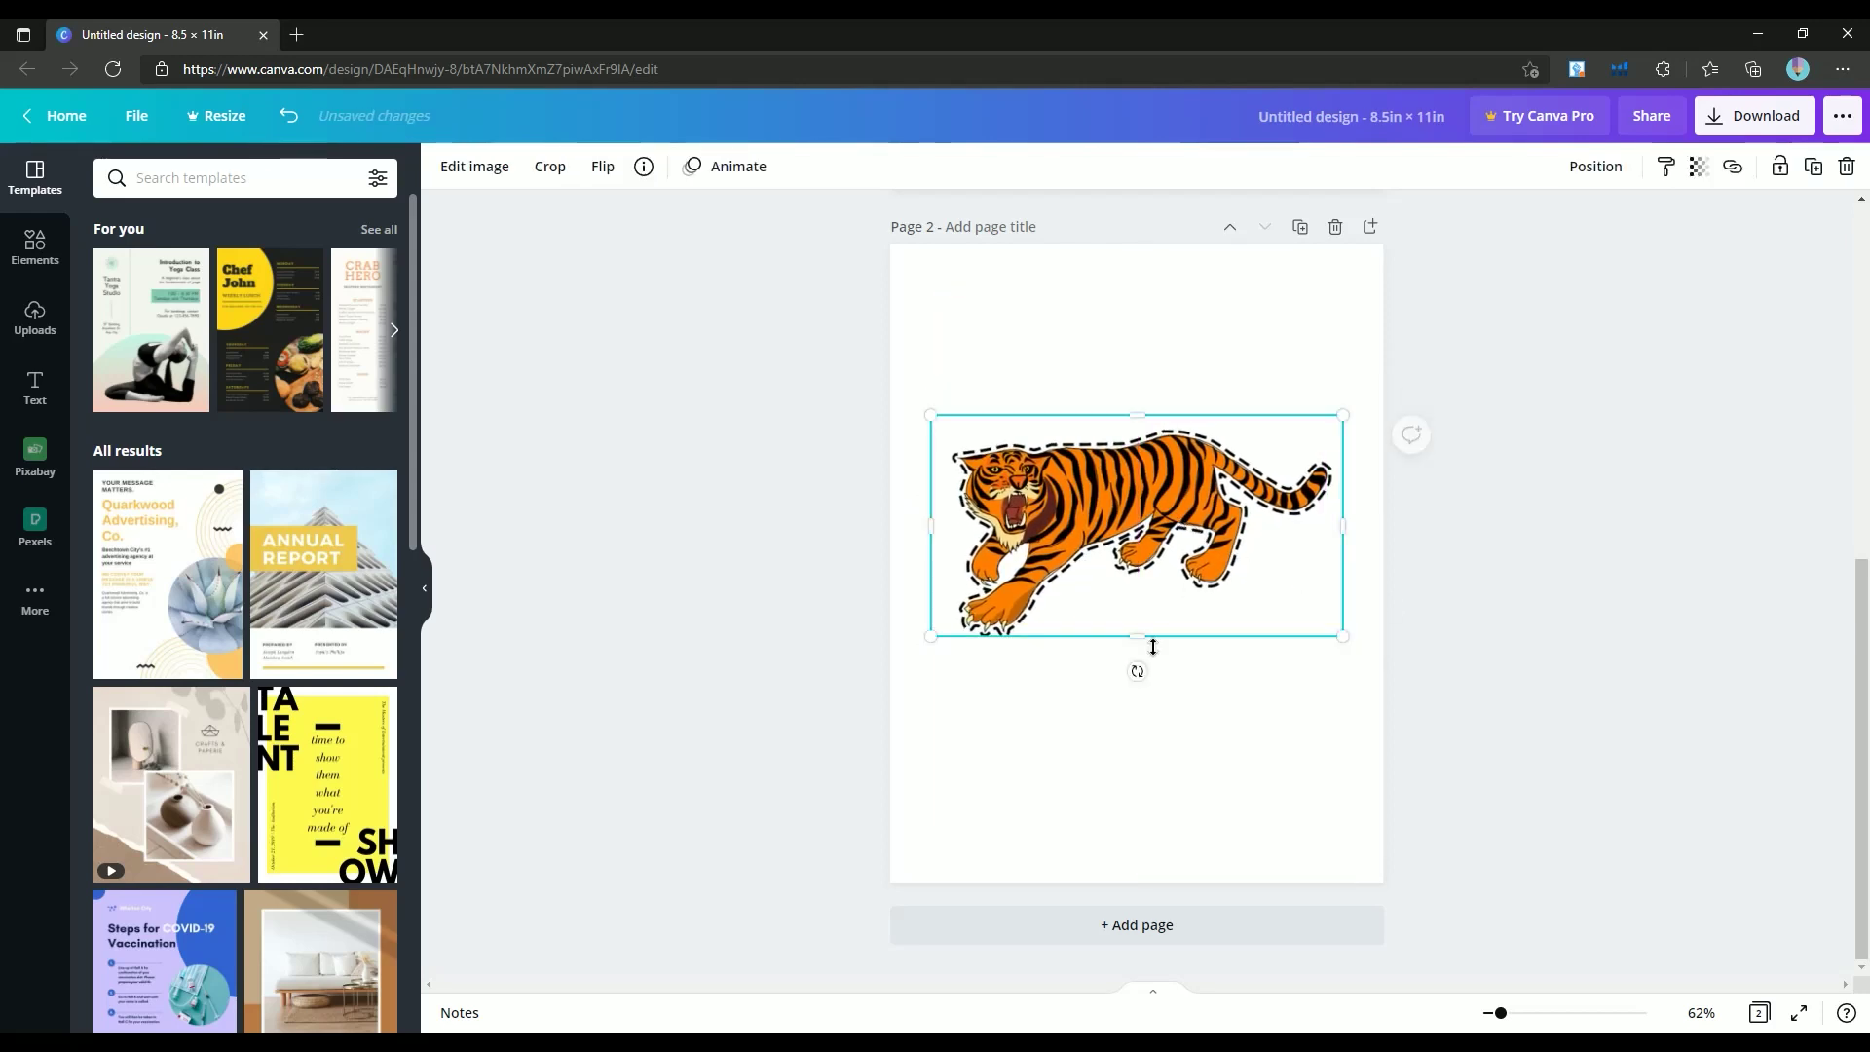
Apply the Greyscale filter from Edit image's full filter list to the tiger
click(474, 167)
scroll(343, 535, down, 3)
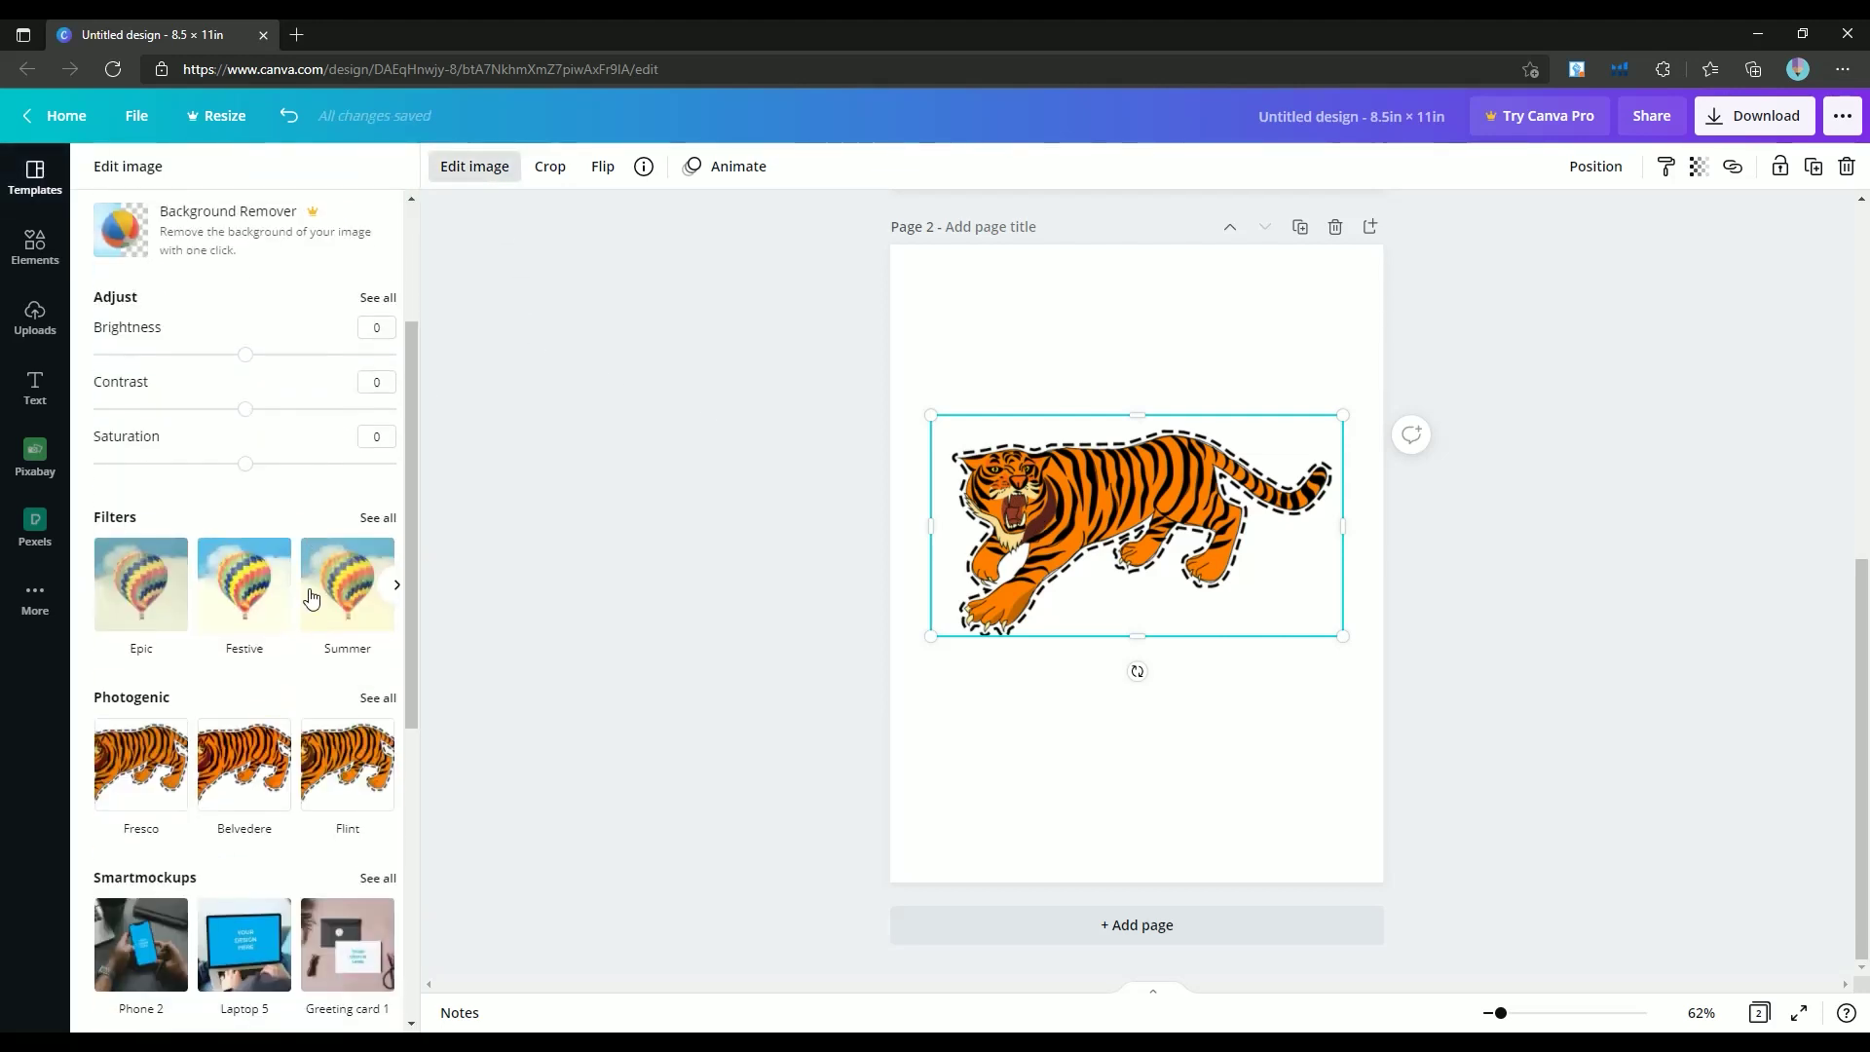
click(367, 505)
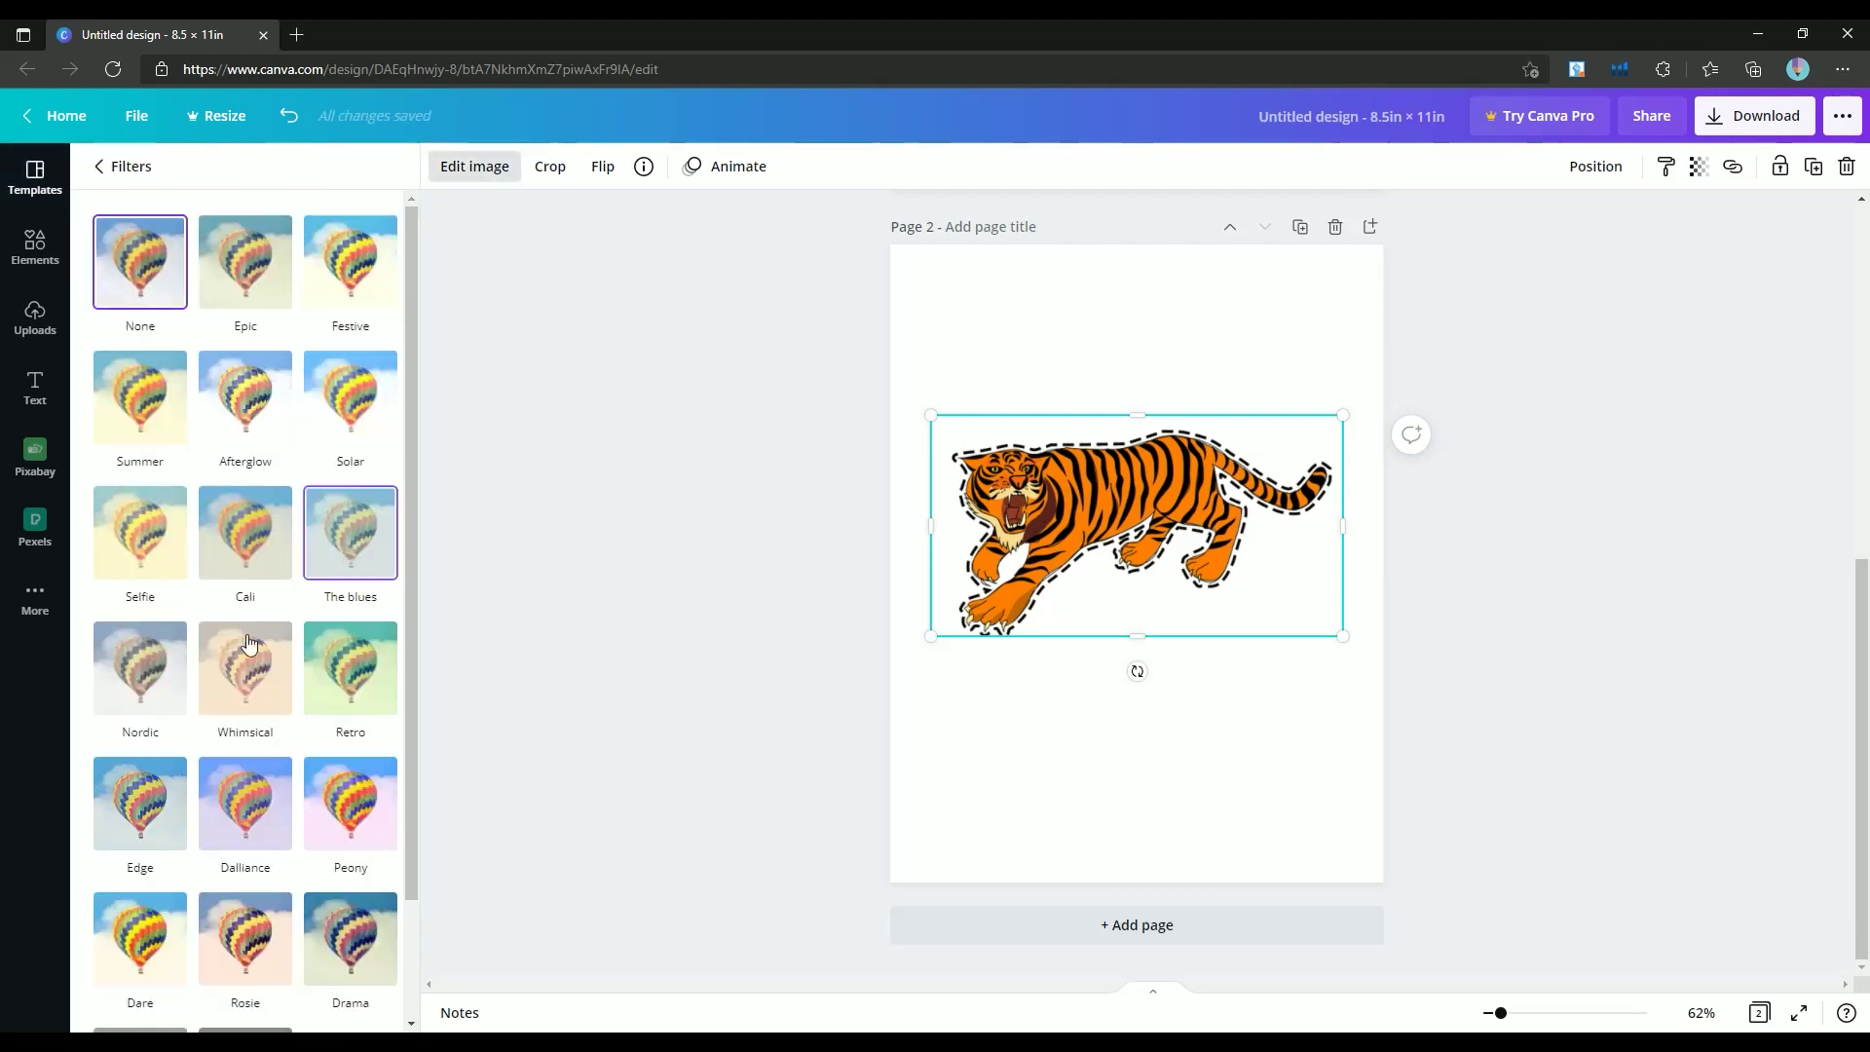
scroll(272, 830, down, 2)
click(129, 964)
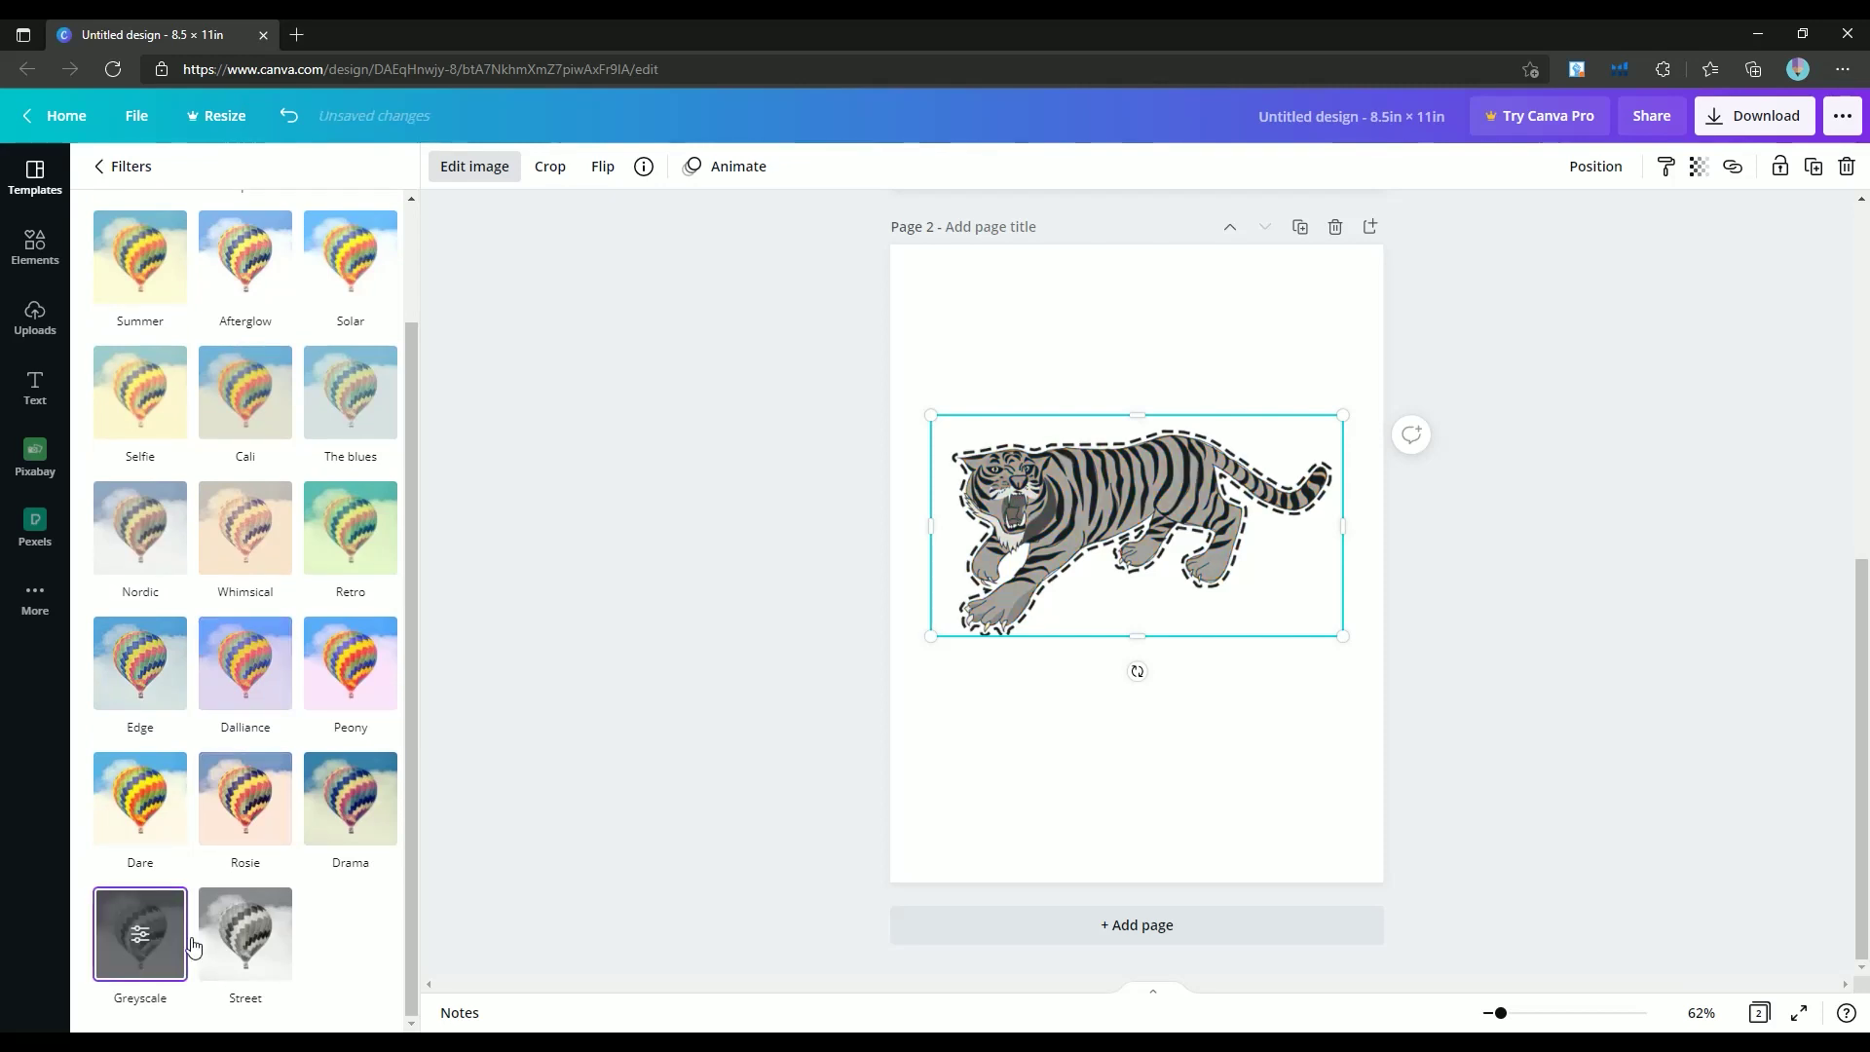
click(1047, 751)
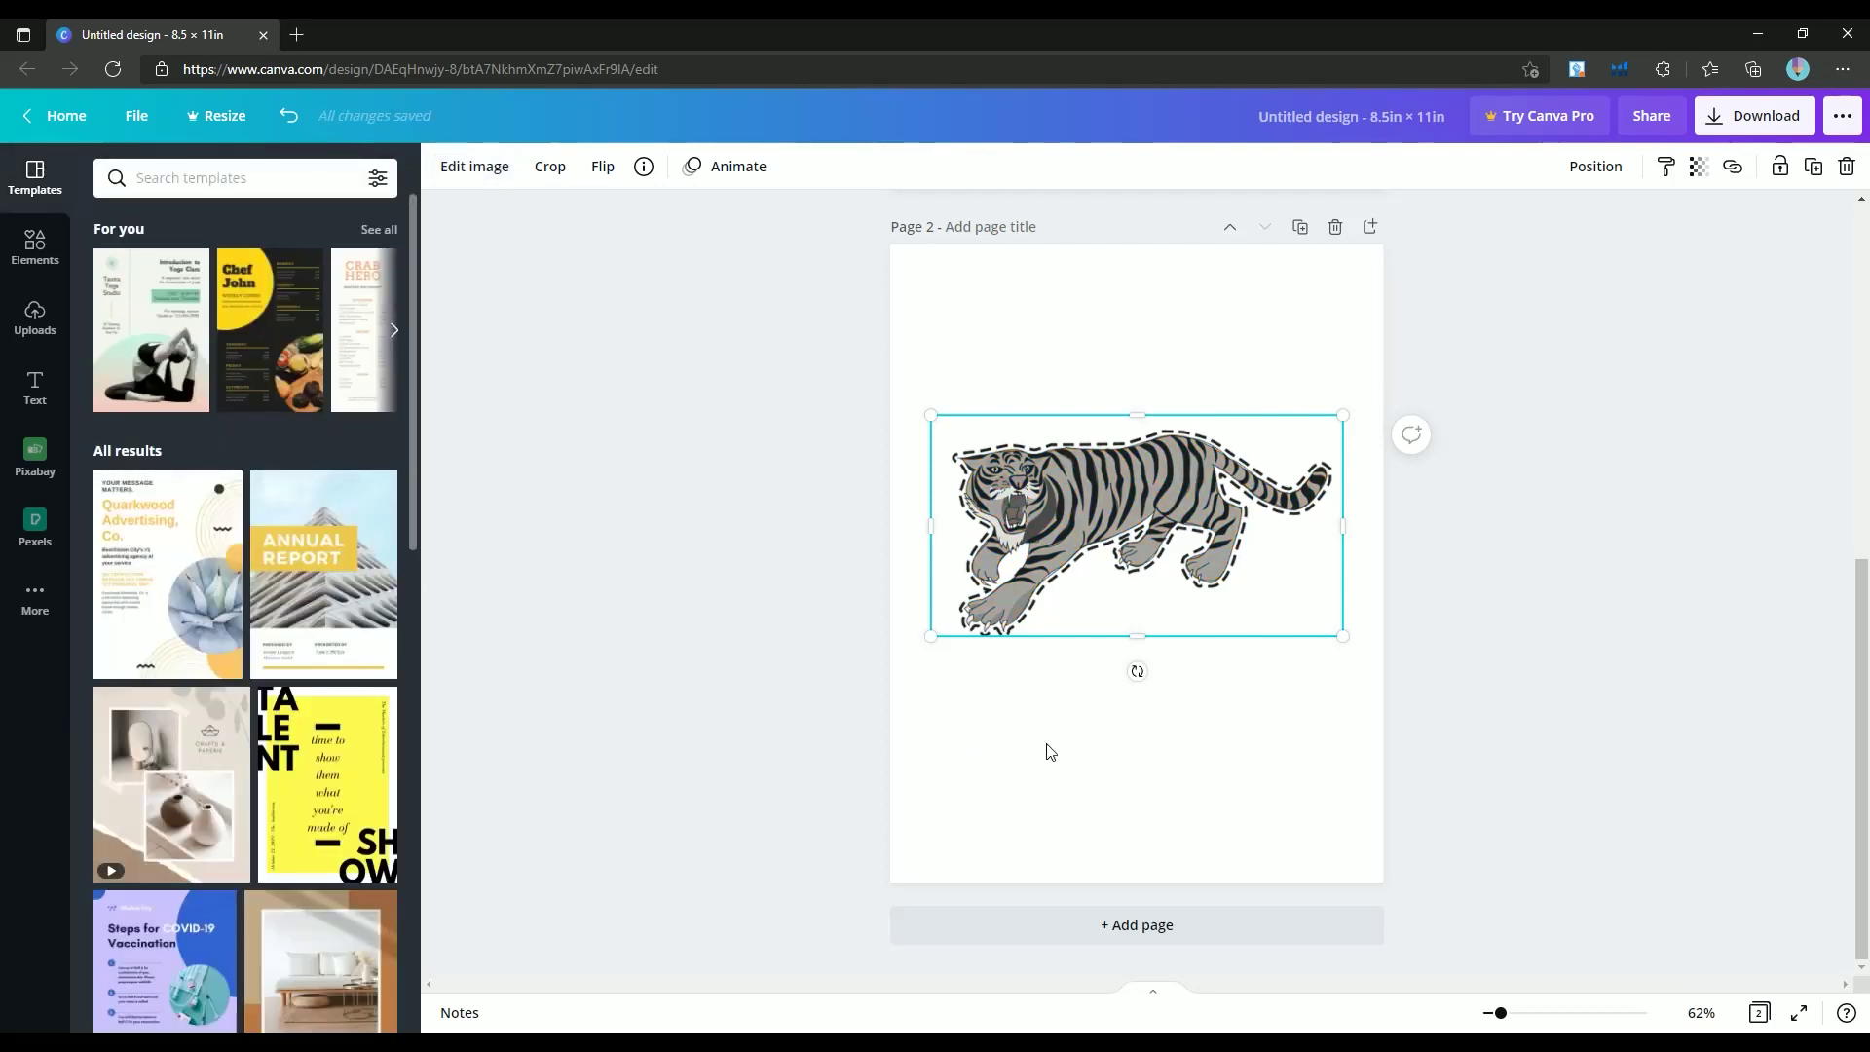
click(1111, 499)
click(1193, 726)
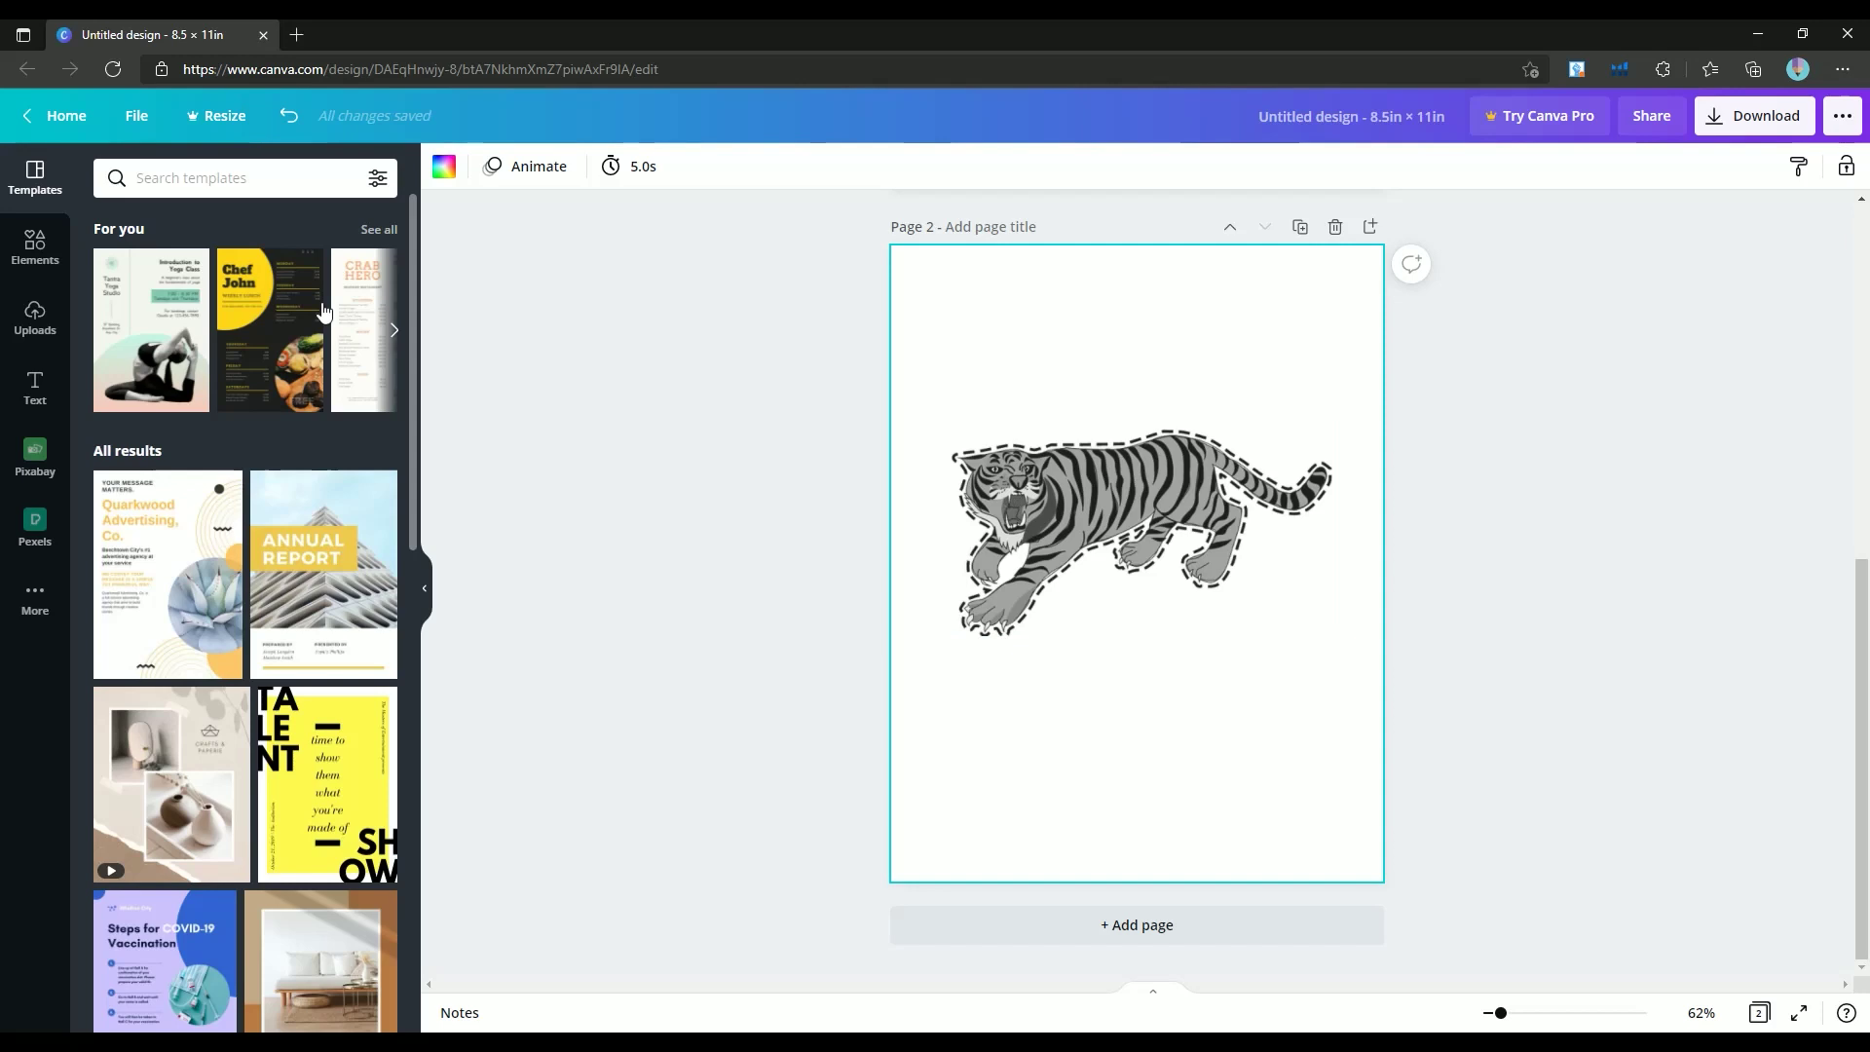
Add the black scissors graphic from an Elements search and shrink it tiny
click(35, 246)
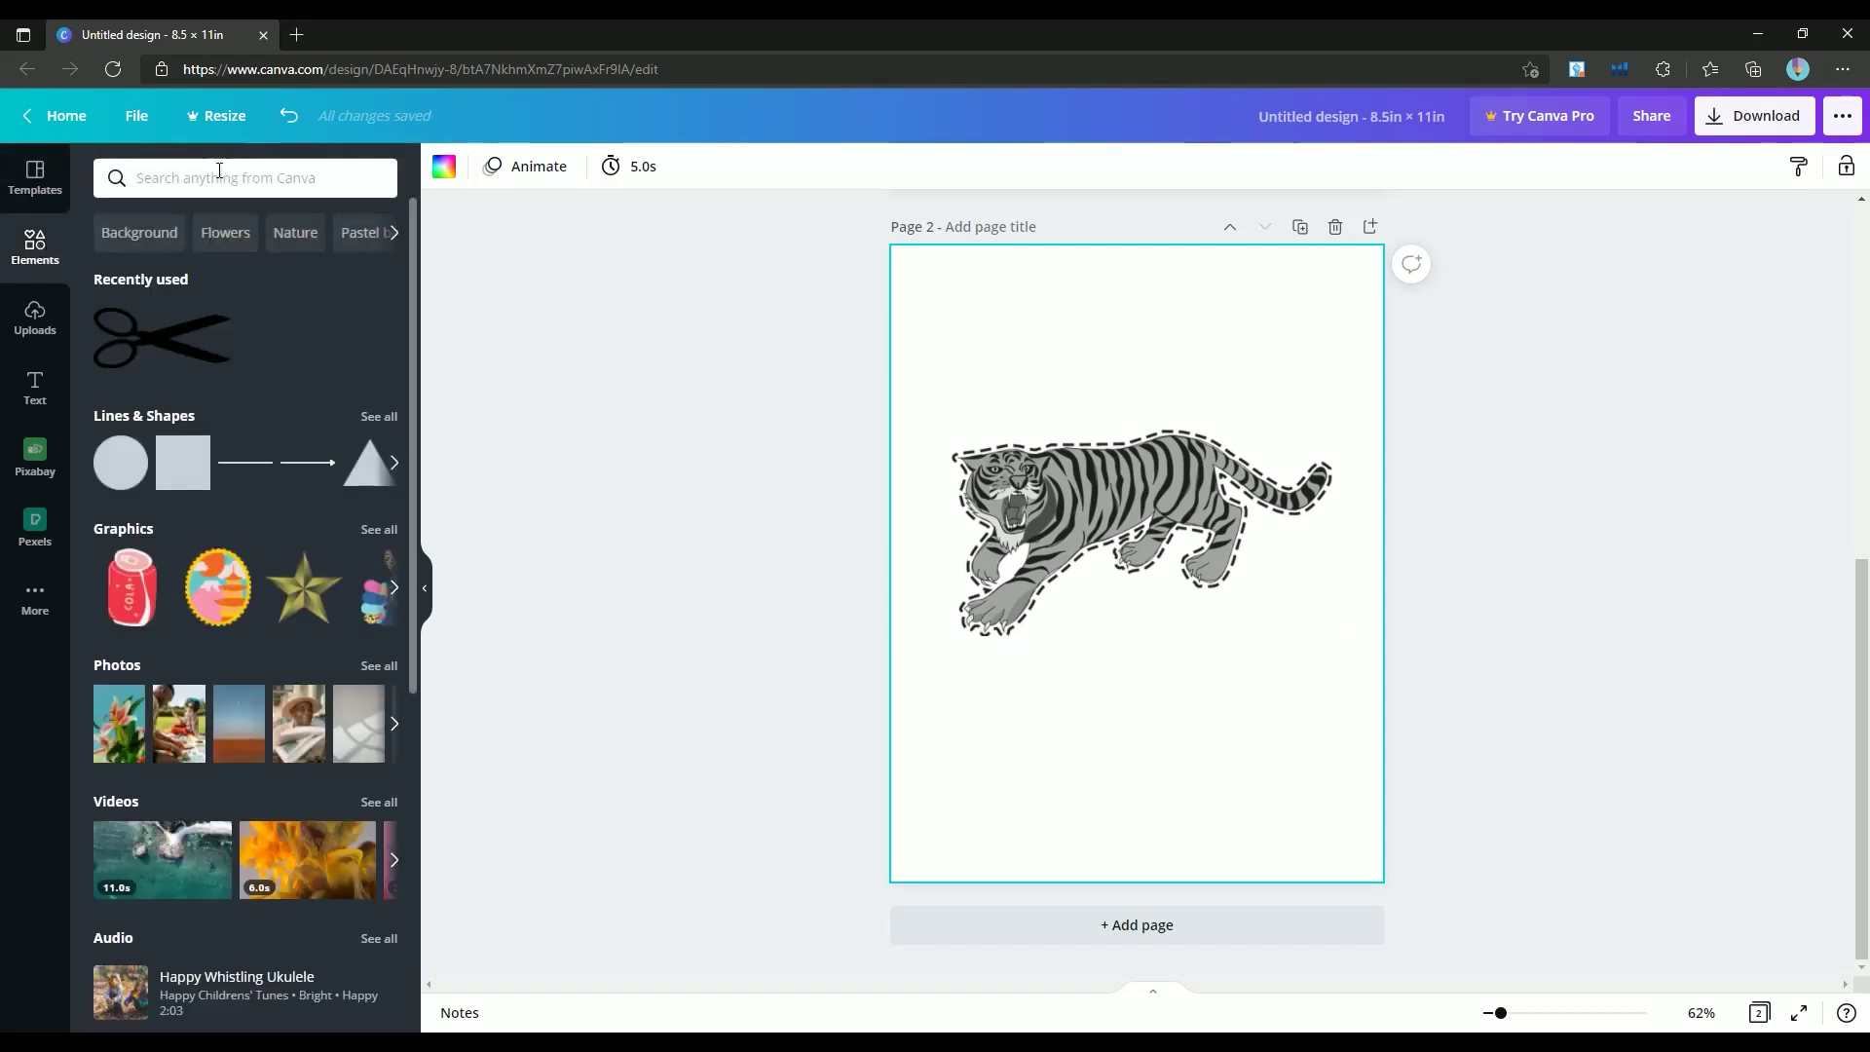
click(209, 178)
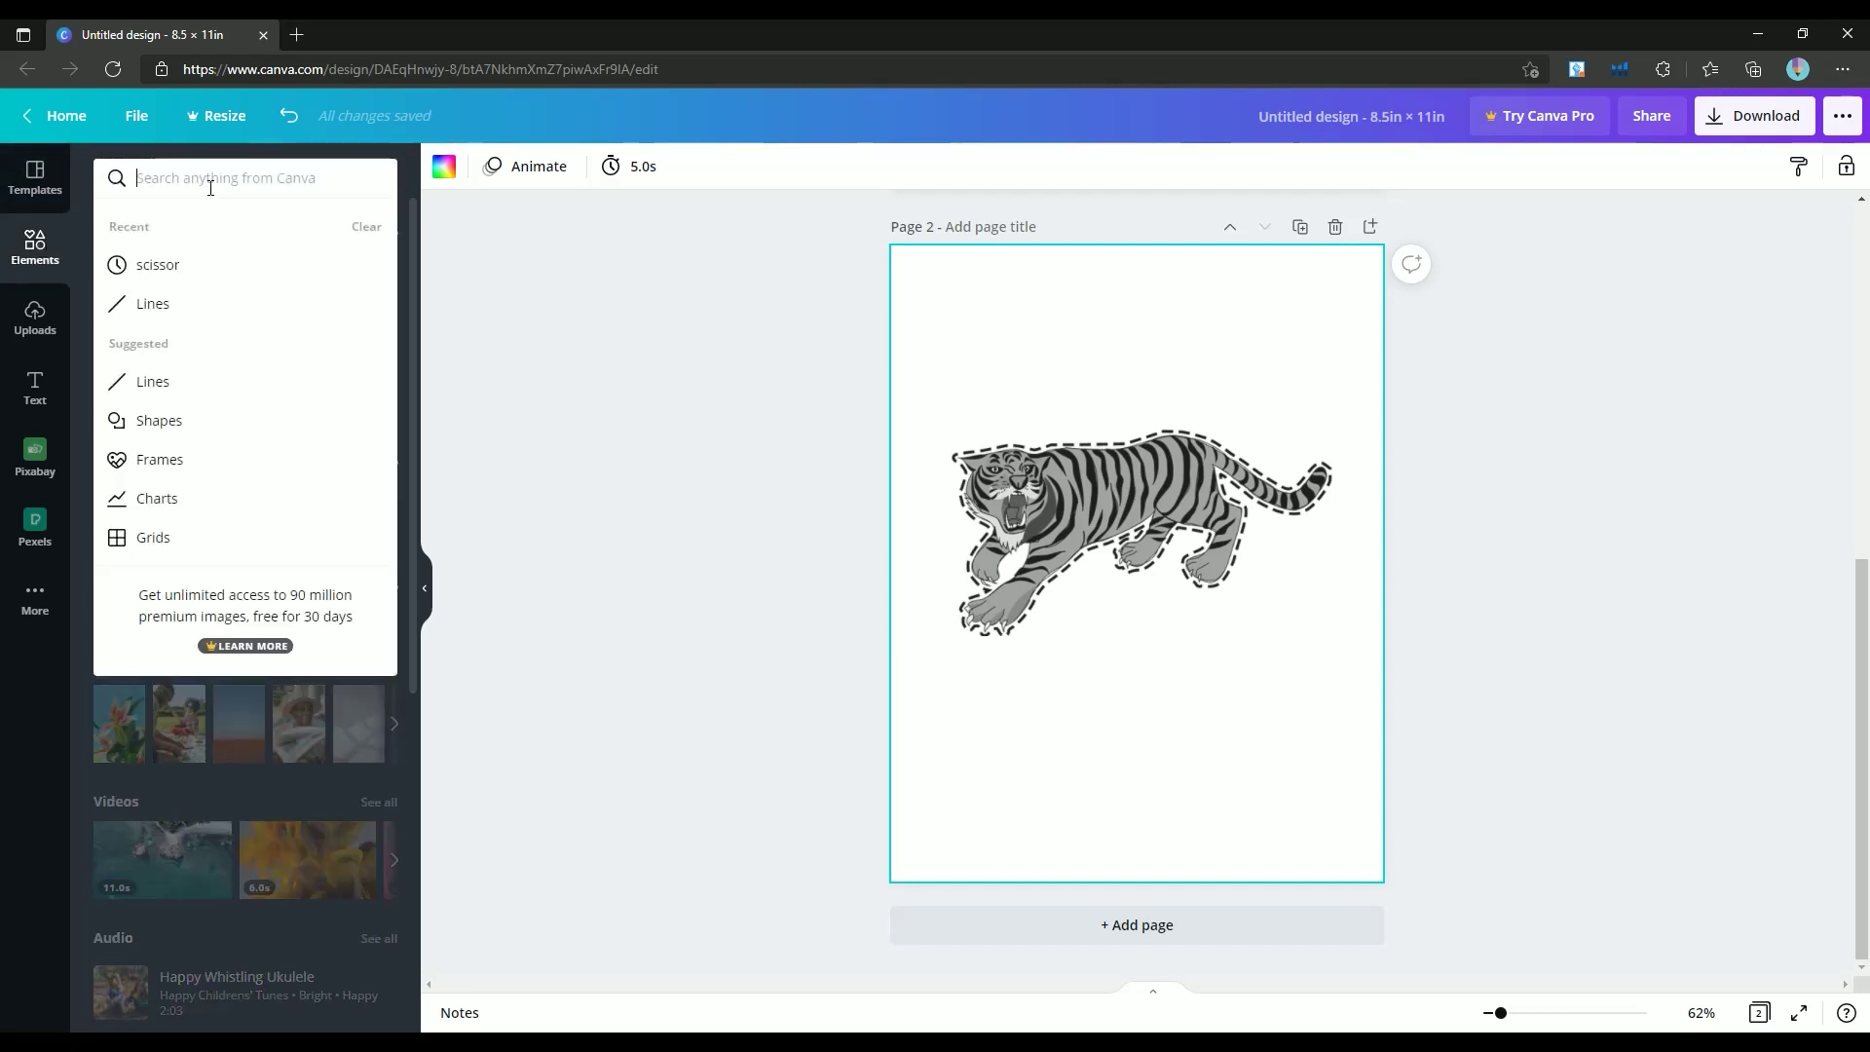
click(189, 276)
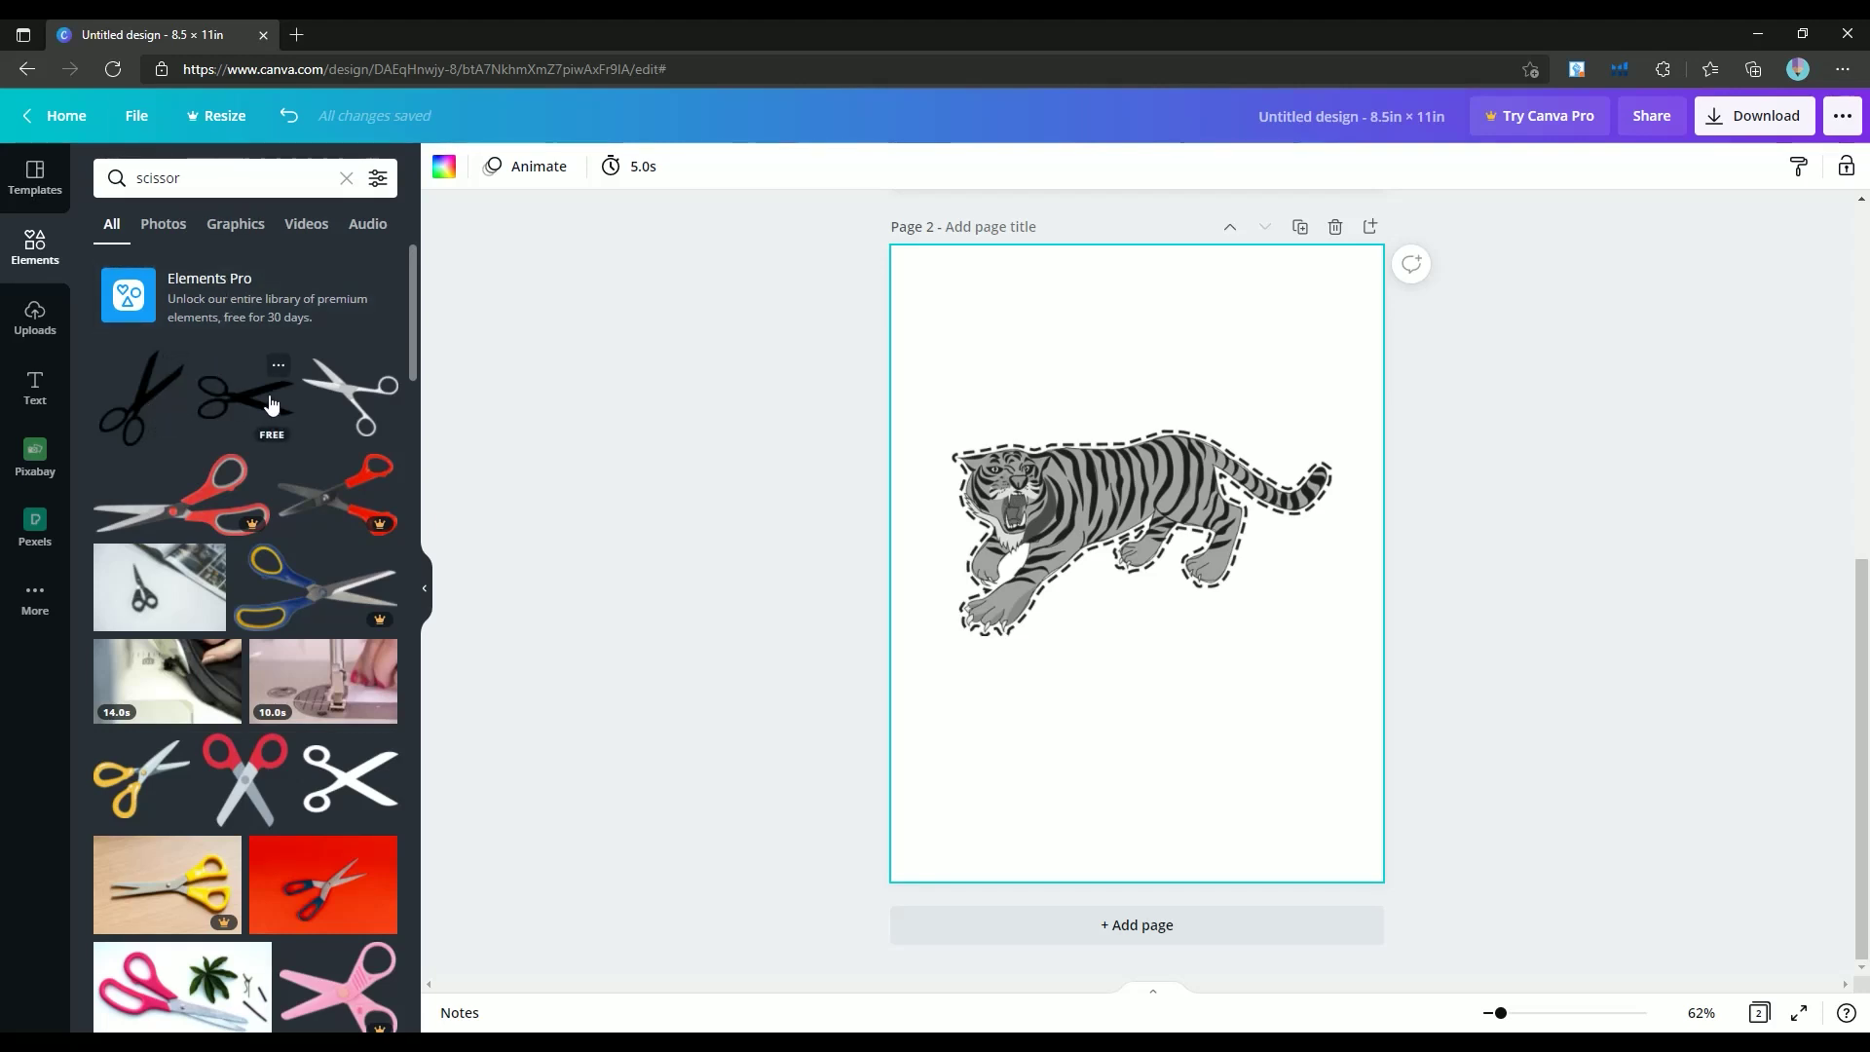
click(244, 404)
drag(1206, 547, 1210, 672)
drag(1333, 596, 1120, 699)
Position the tiny scissors on the tiger's dashed outline near its front leg
drag(1041, 594, 1036, 547)
drag(1073, 614, 1082, 612)
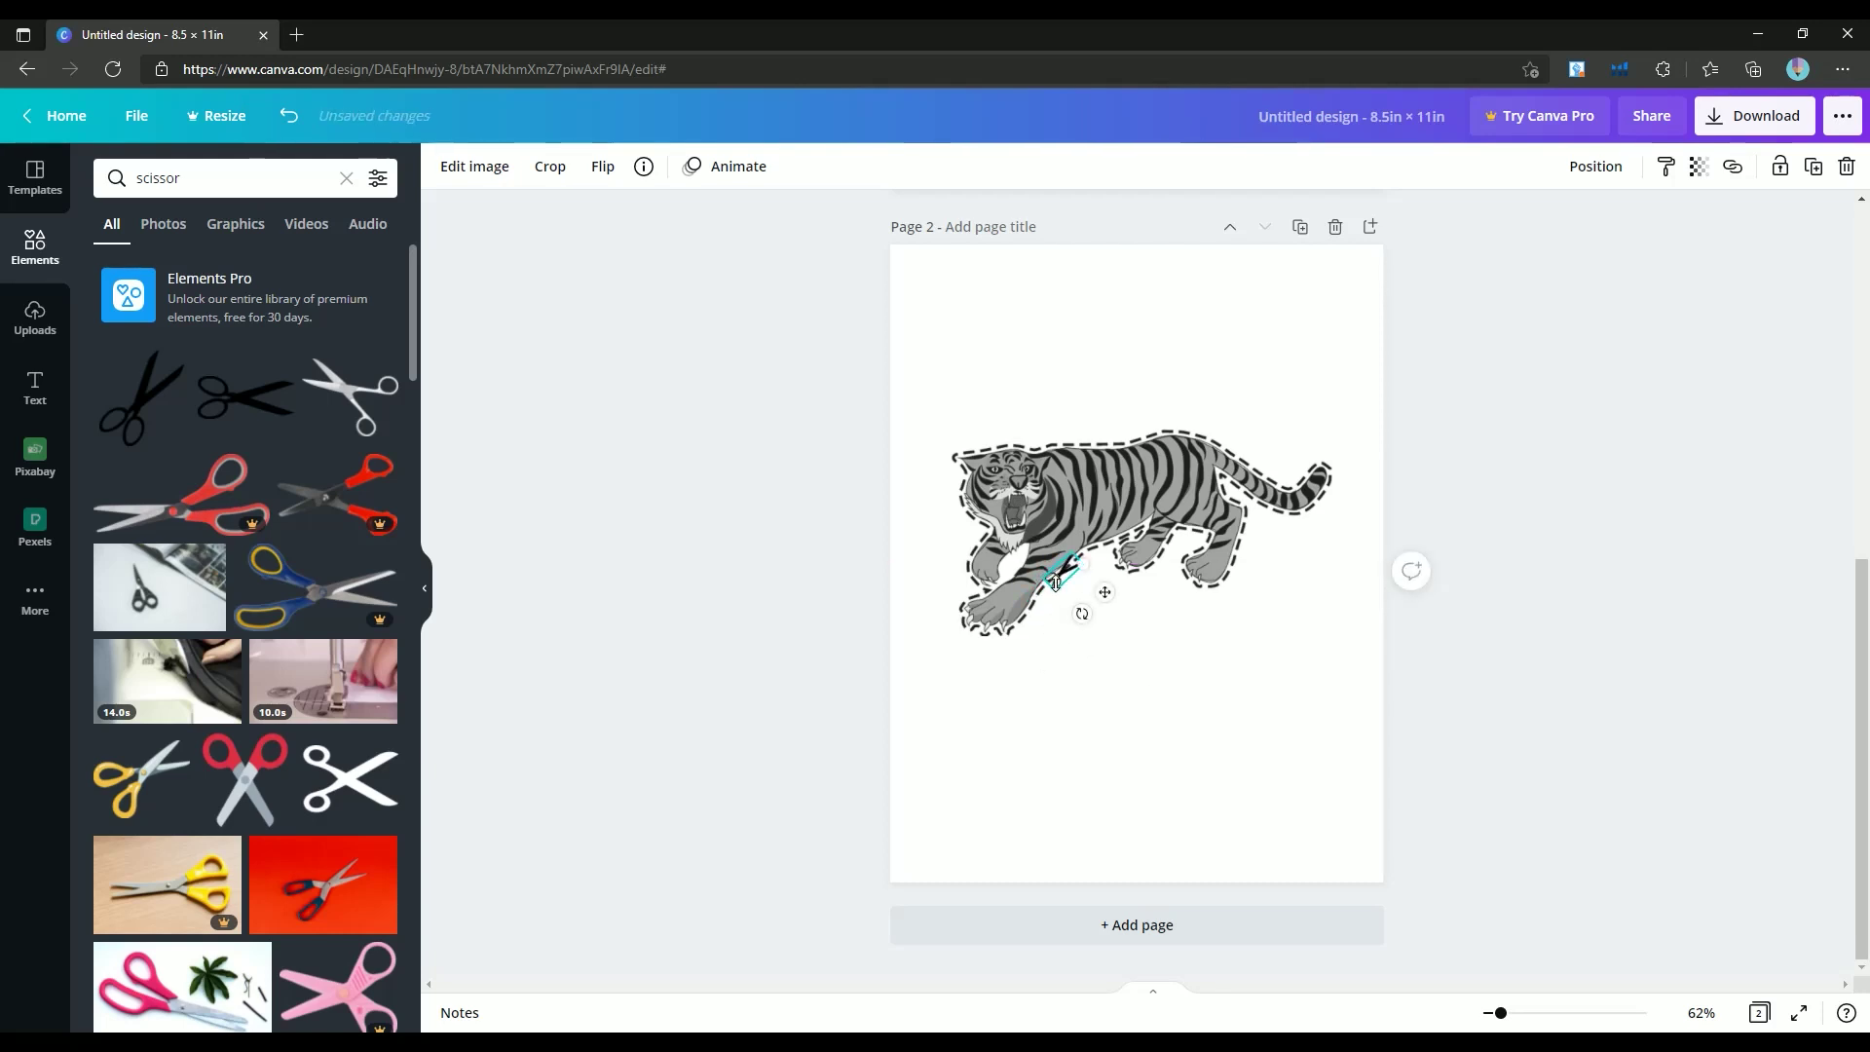
key(ctrl+z)
drag(1066, 579, 1046, 587)
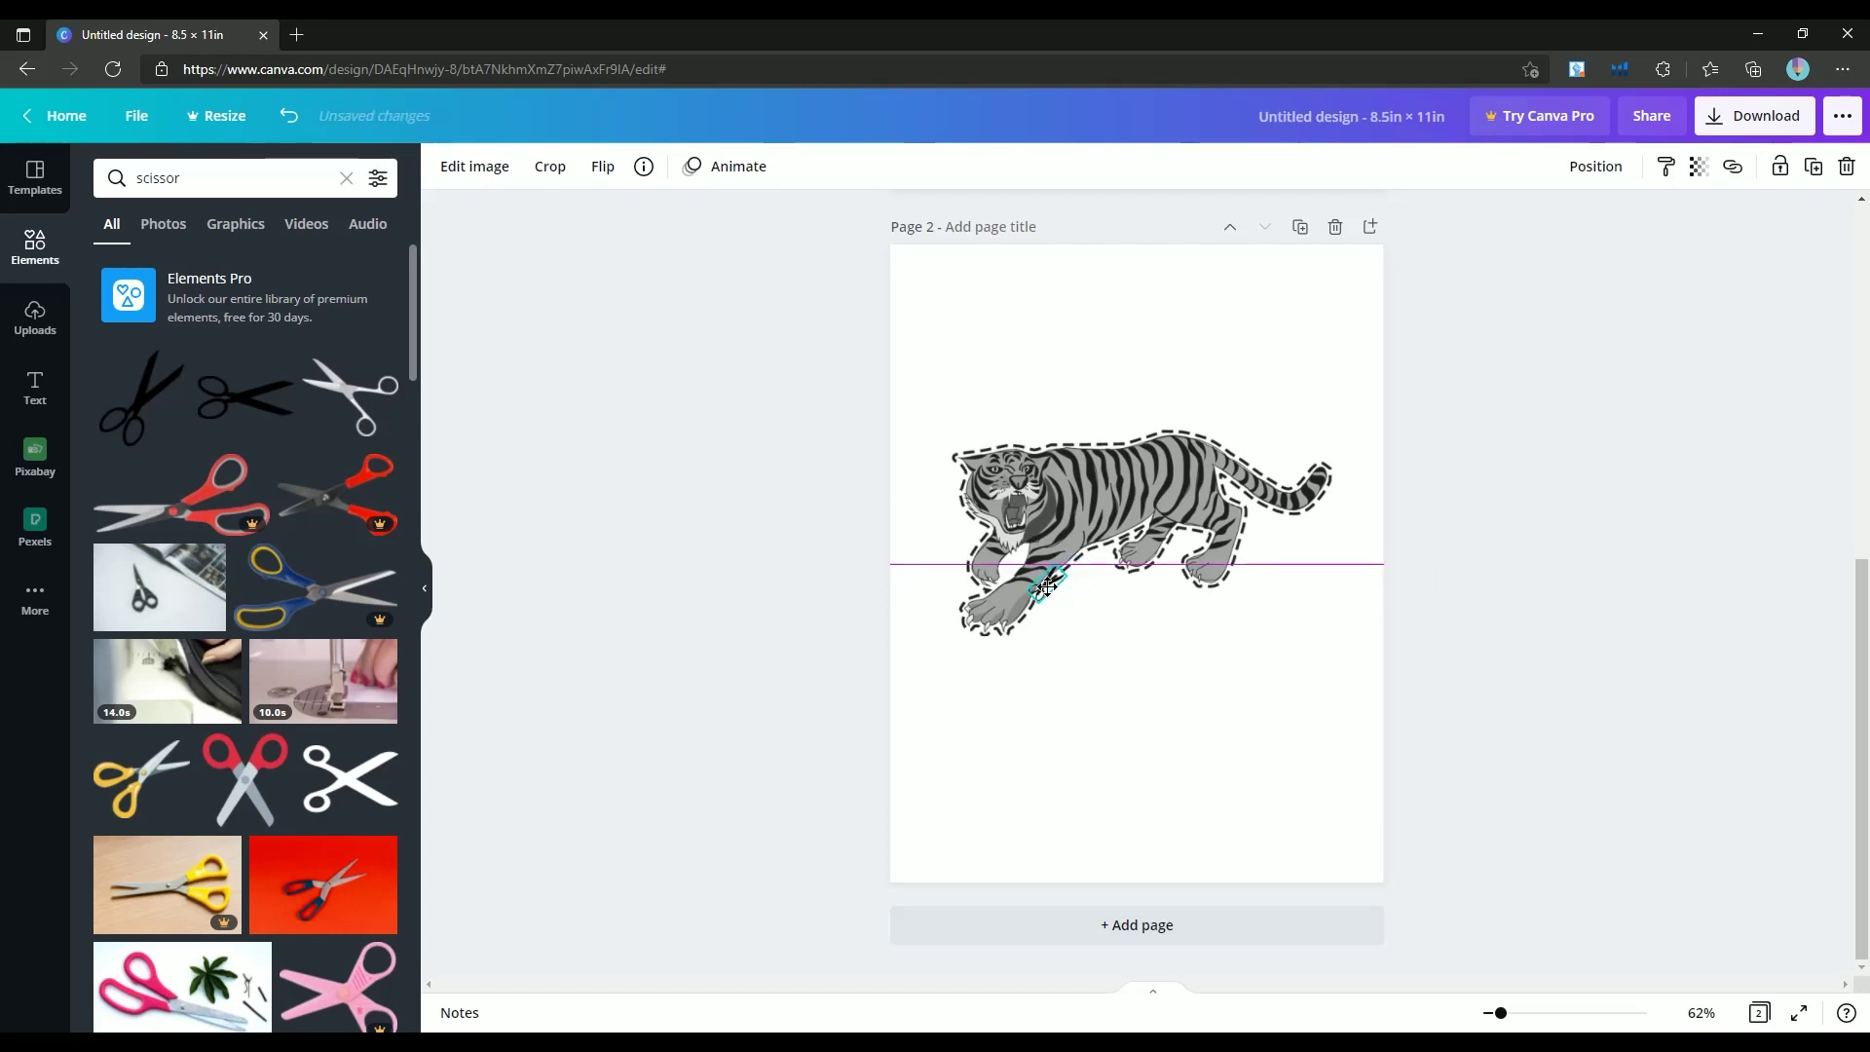
click(1094, 632)
click(1130, 792)
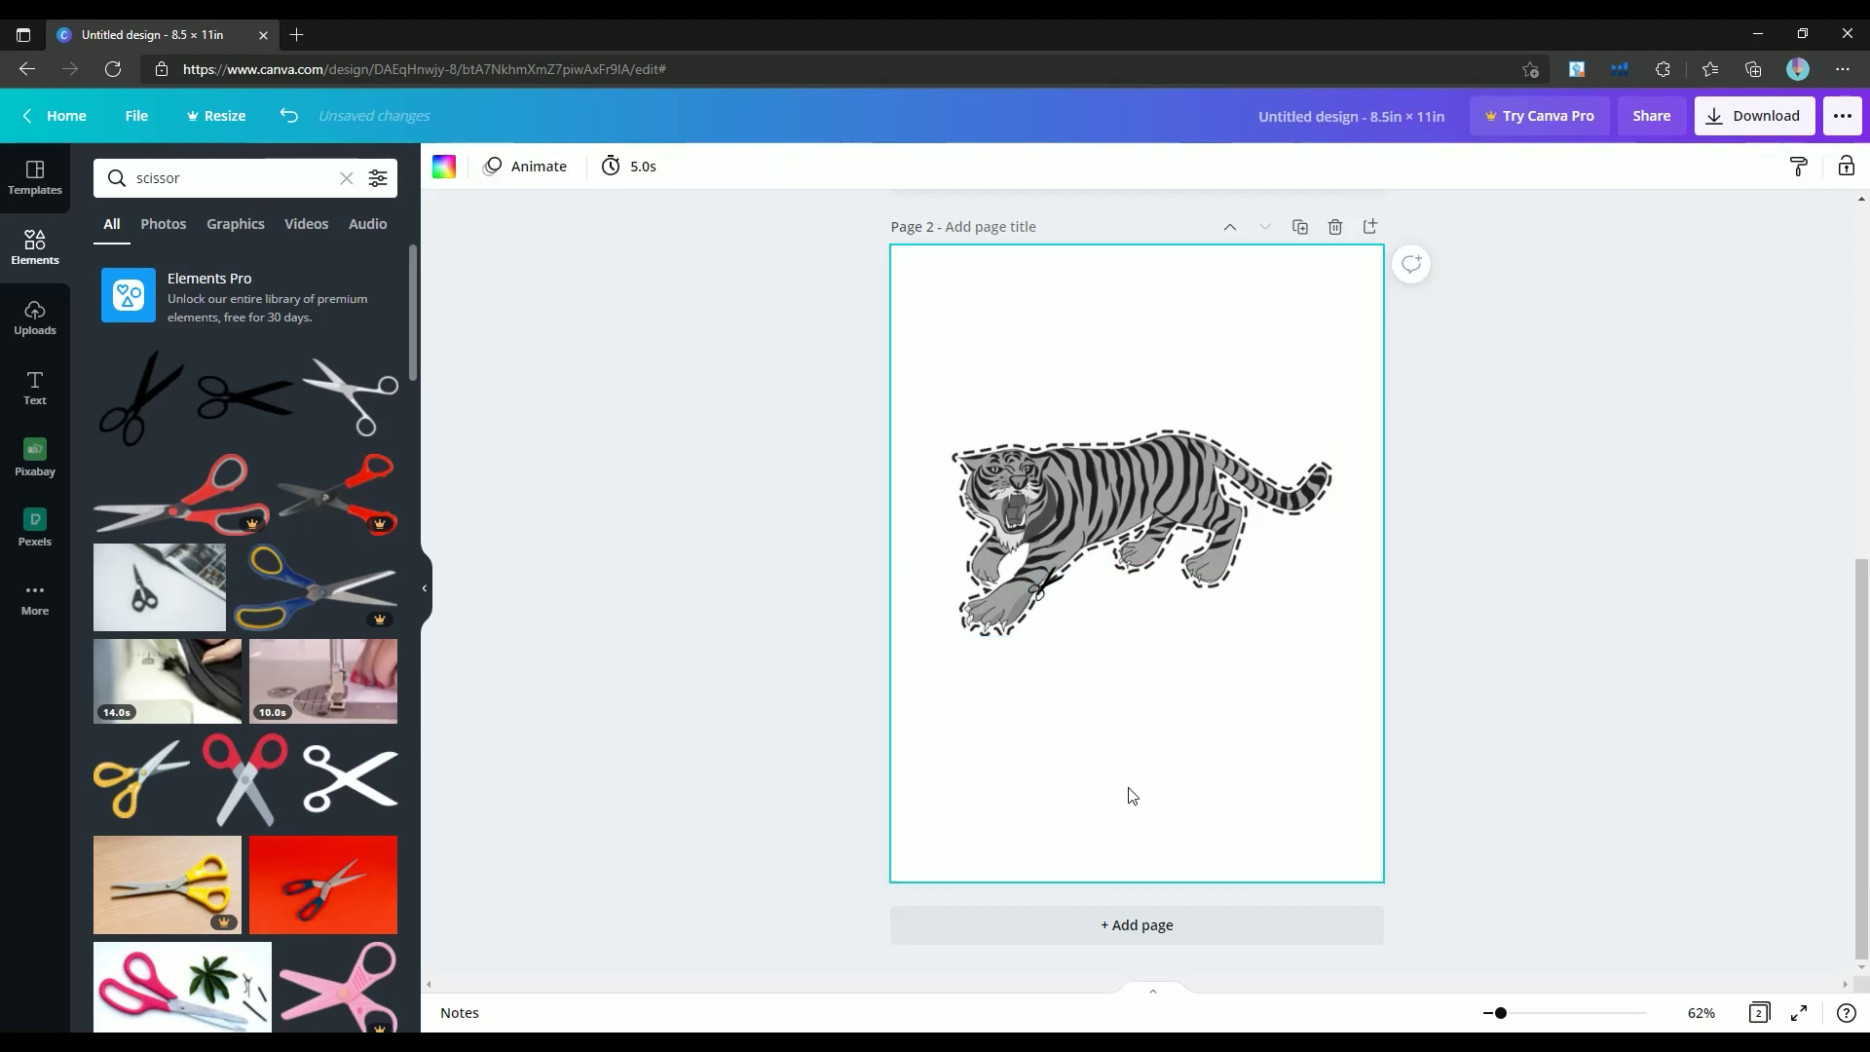
Add a heading reading 'Tiger' and move it to the top of page 2
click(35, 390)
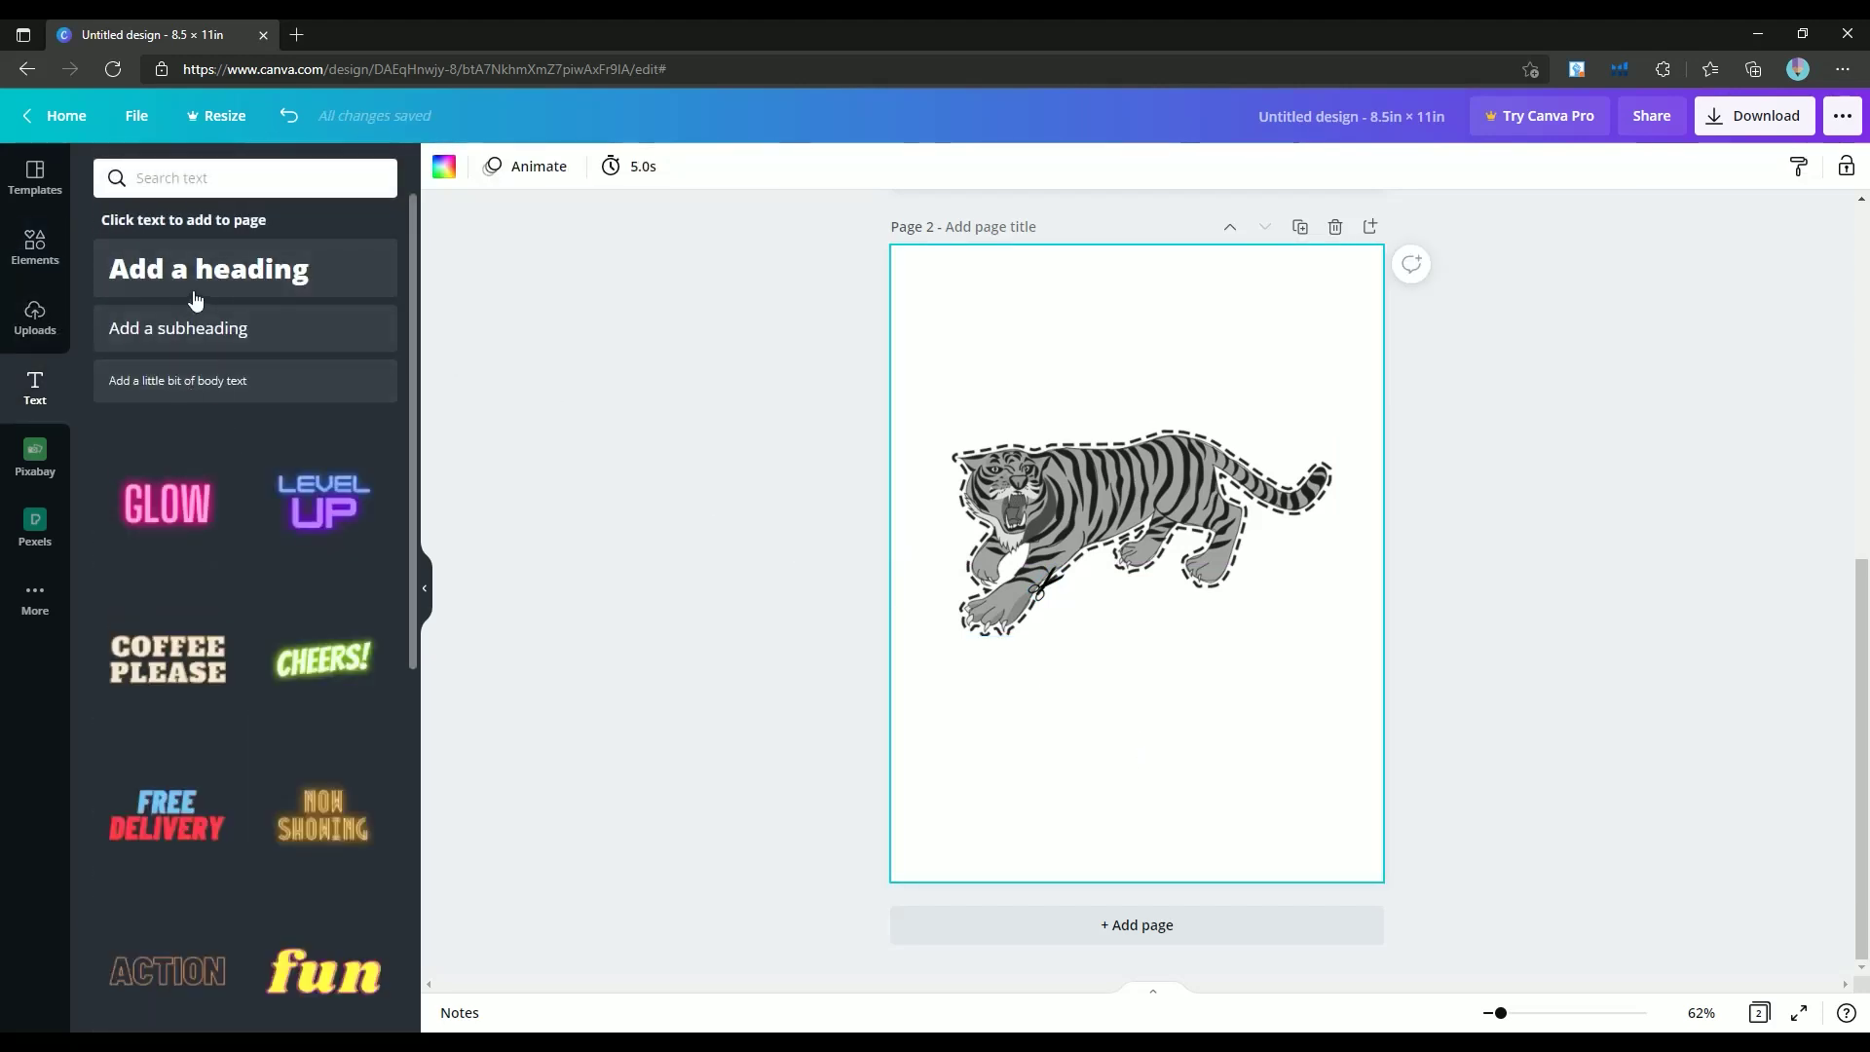
click(209, 269)
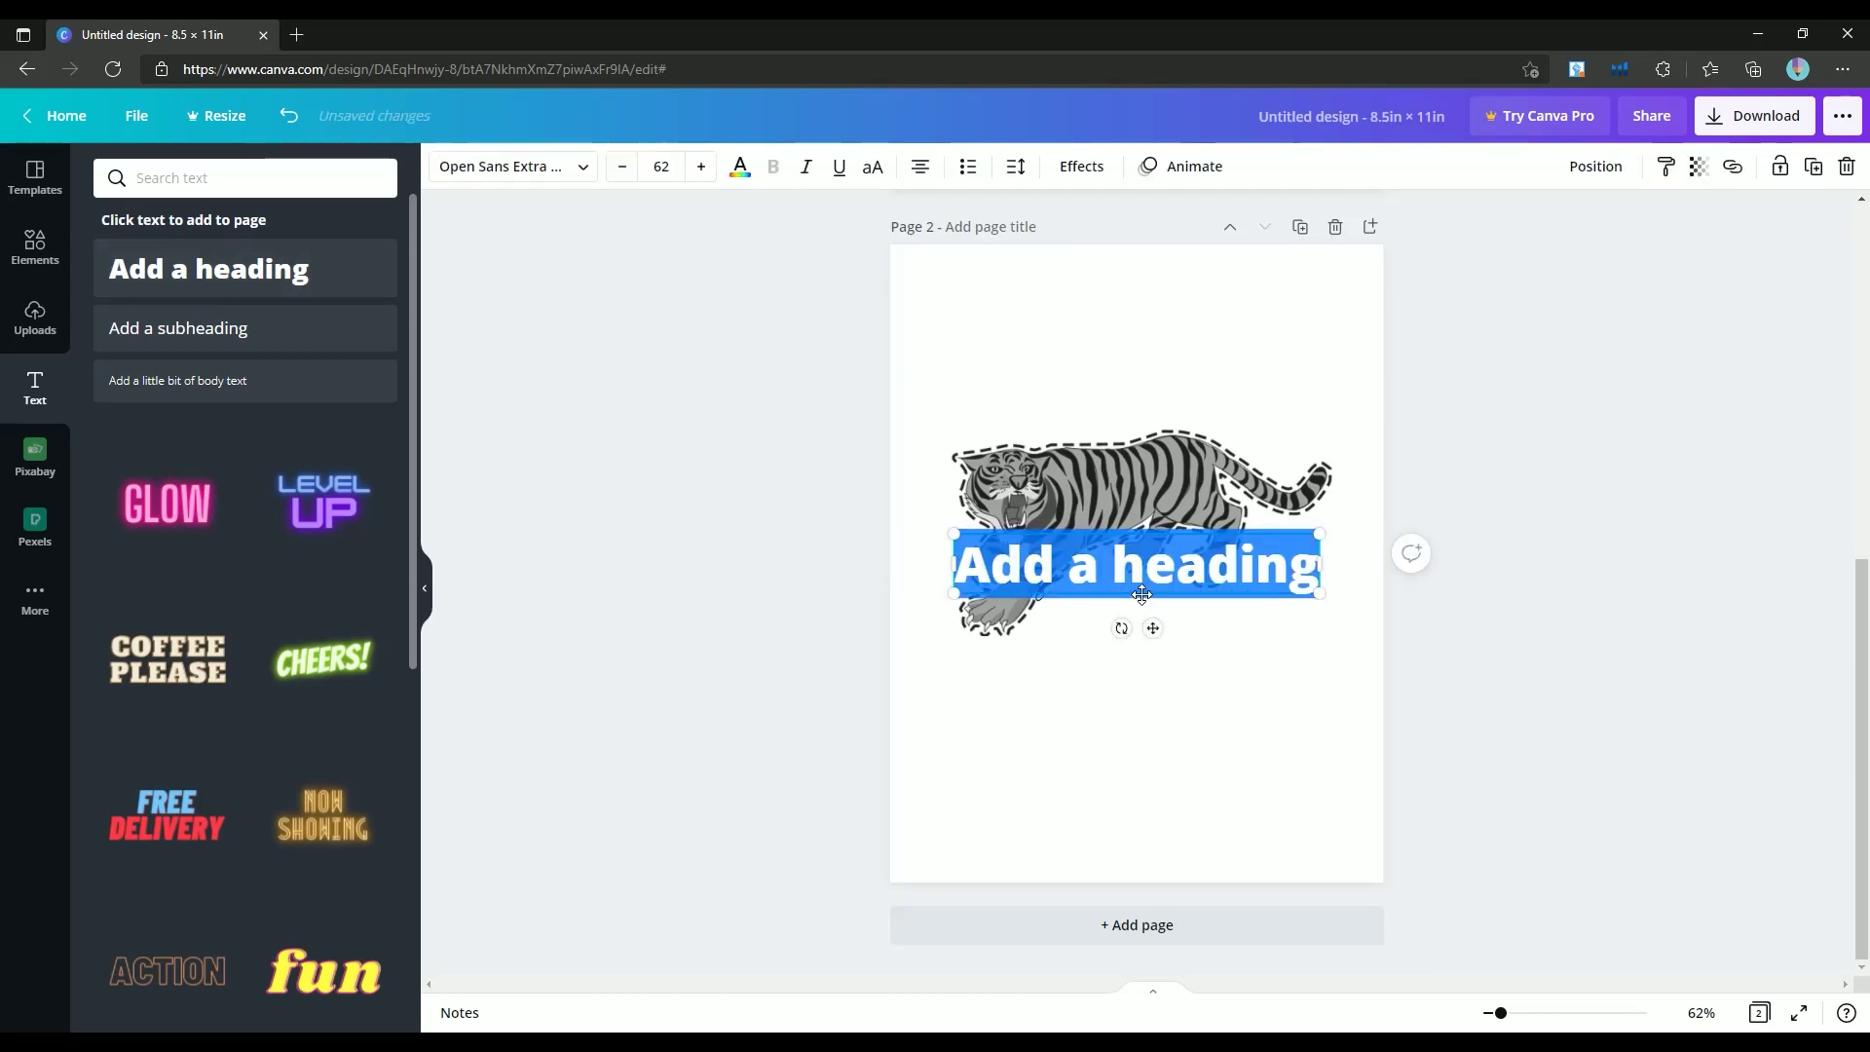
text(Tiger)
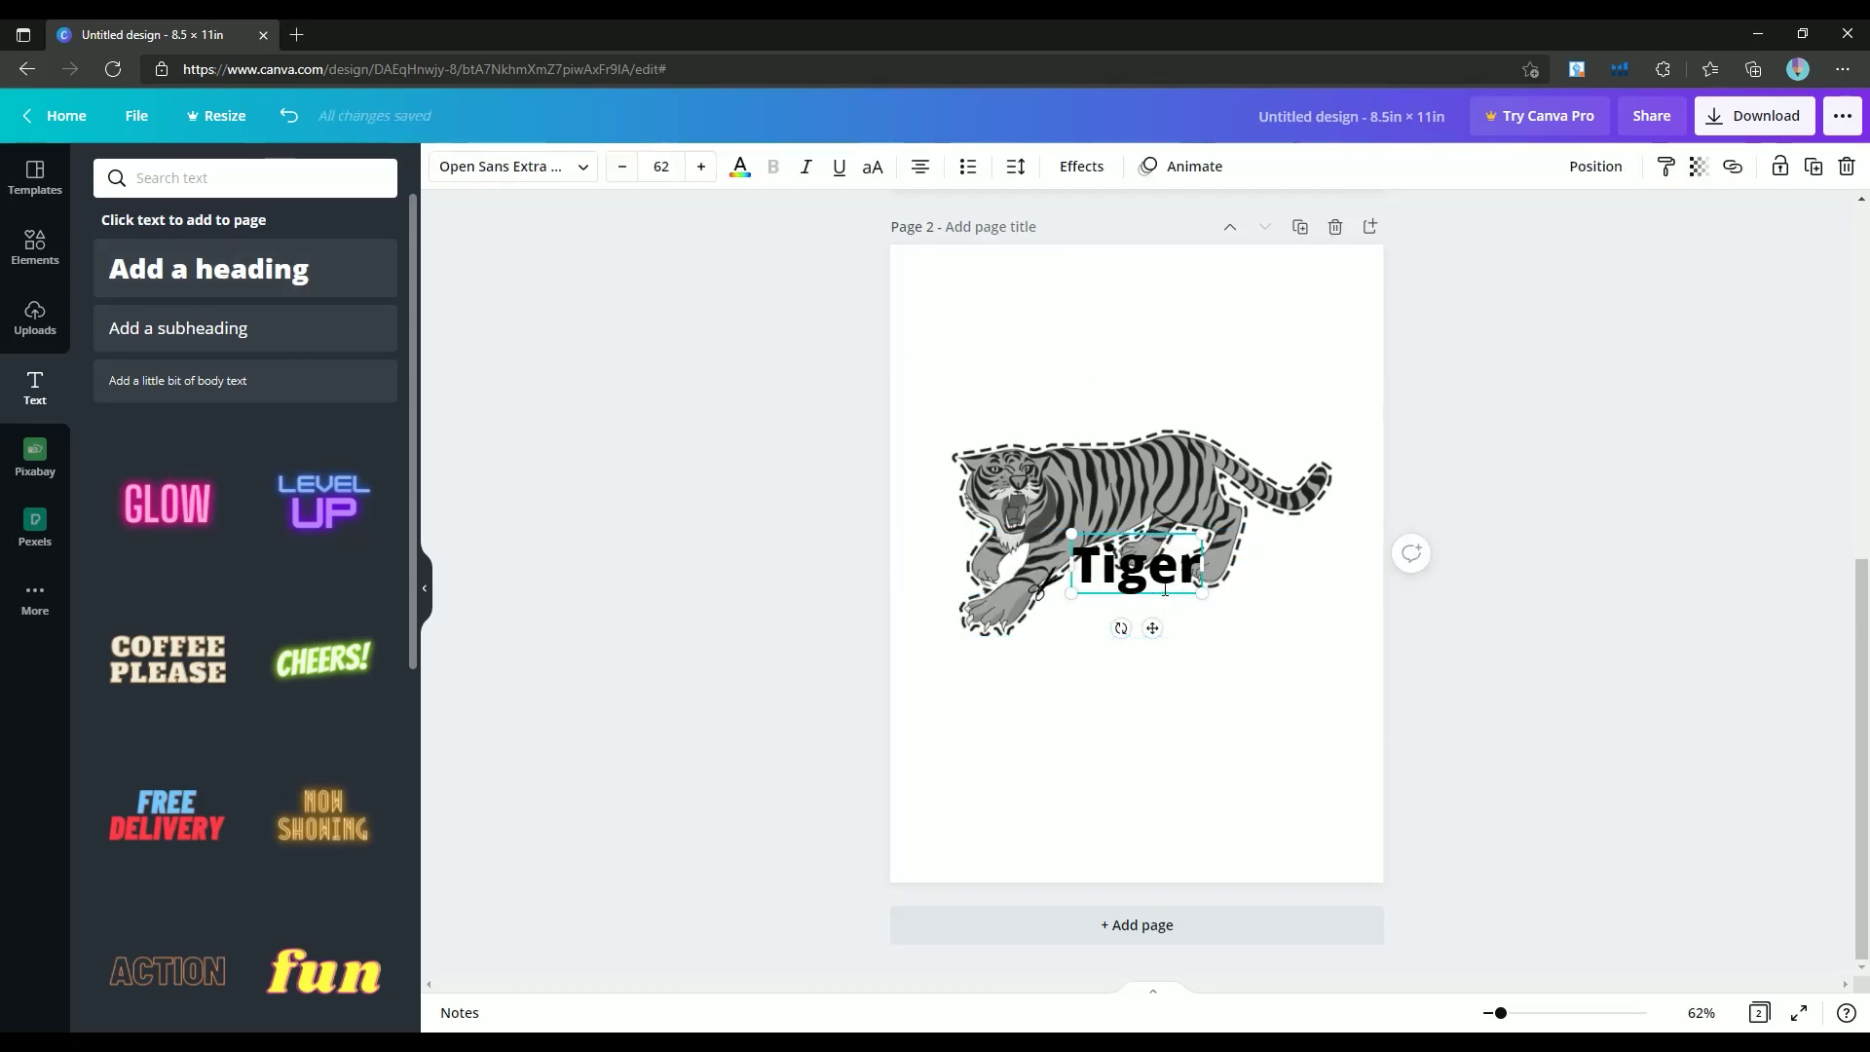
drag(1149, 585, 1146, 343)
click(1461, 637)
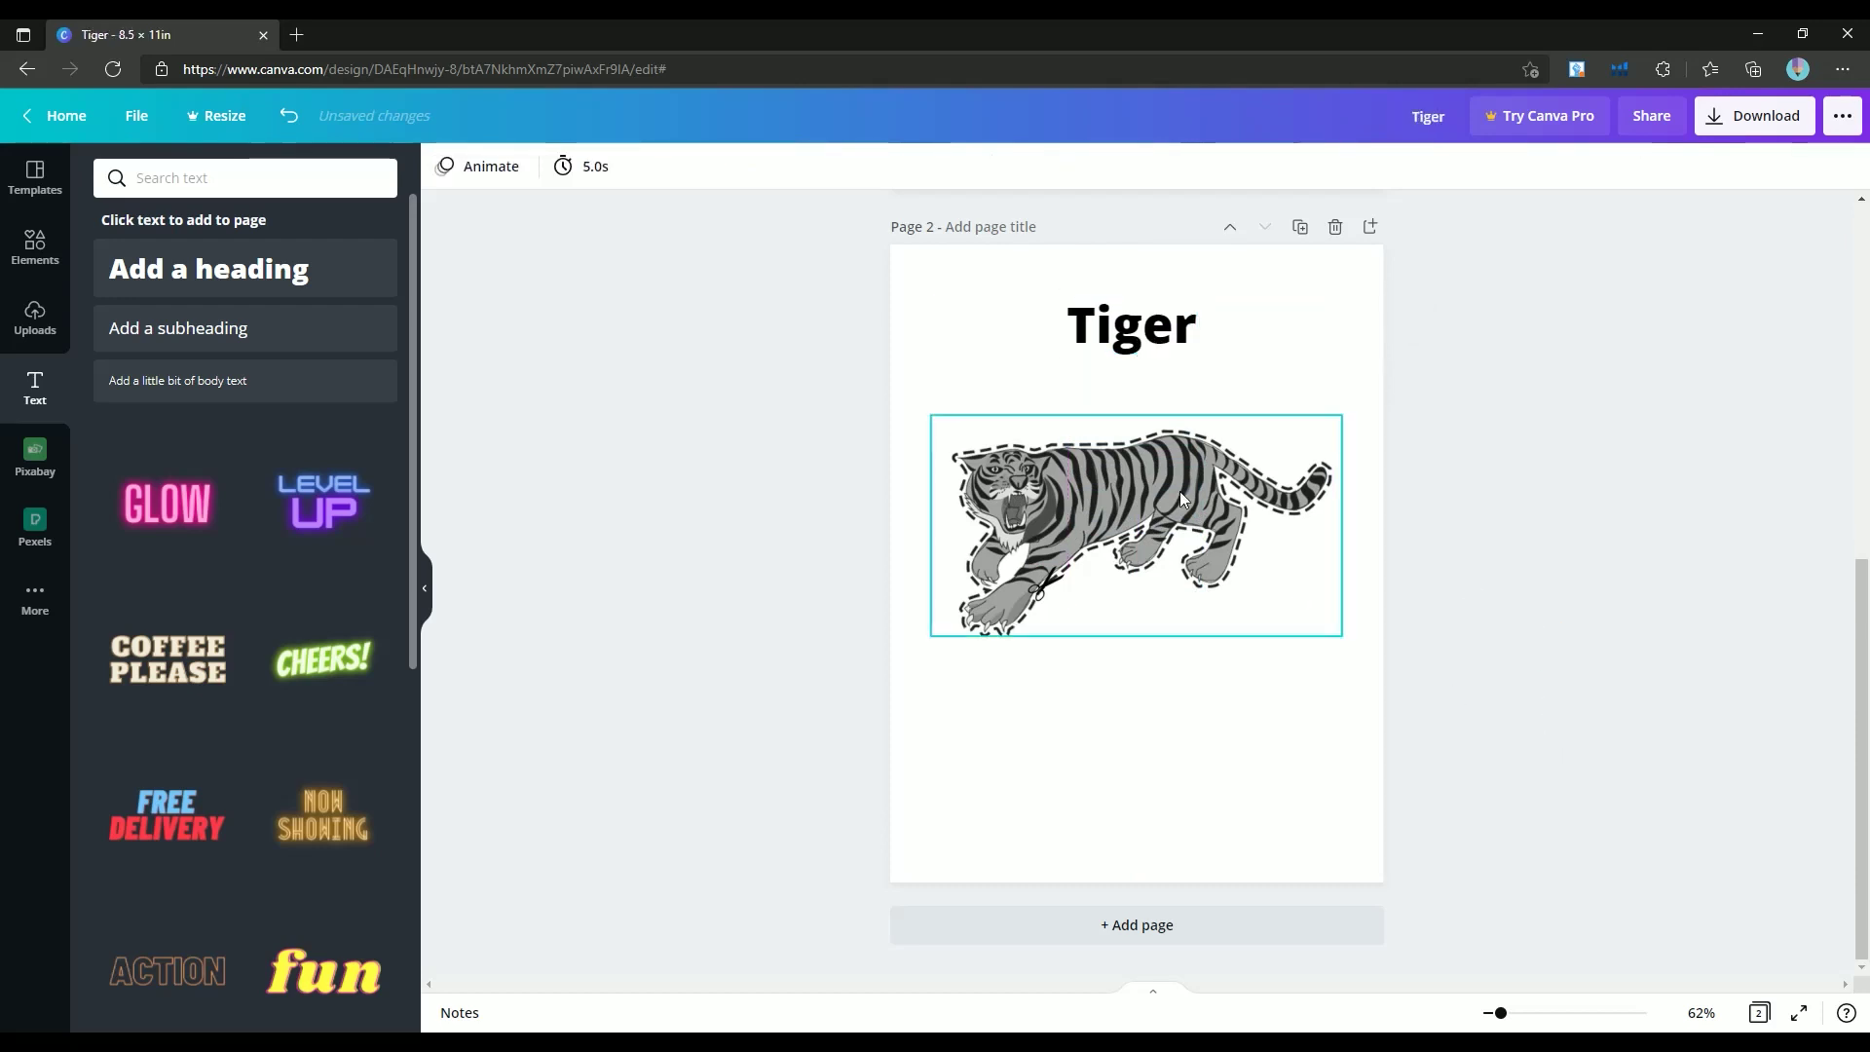
Move the tiger picture lower and nudge the Tiger heading slightly down
drag(1180, 499, 1127, 562)
click(1574, 756)
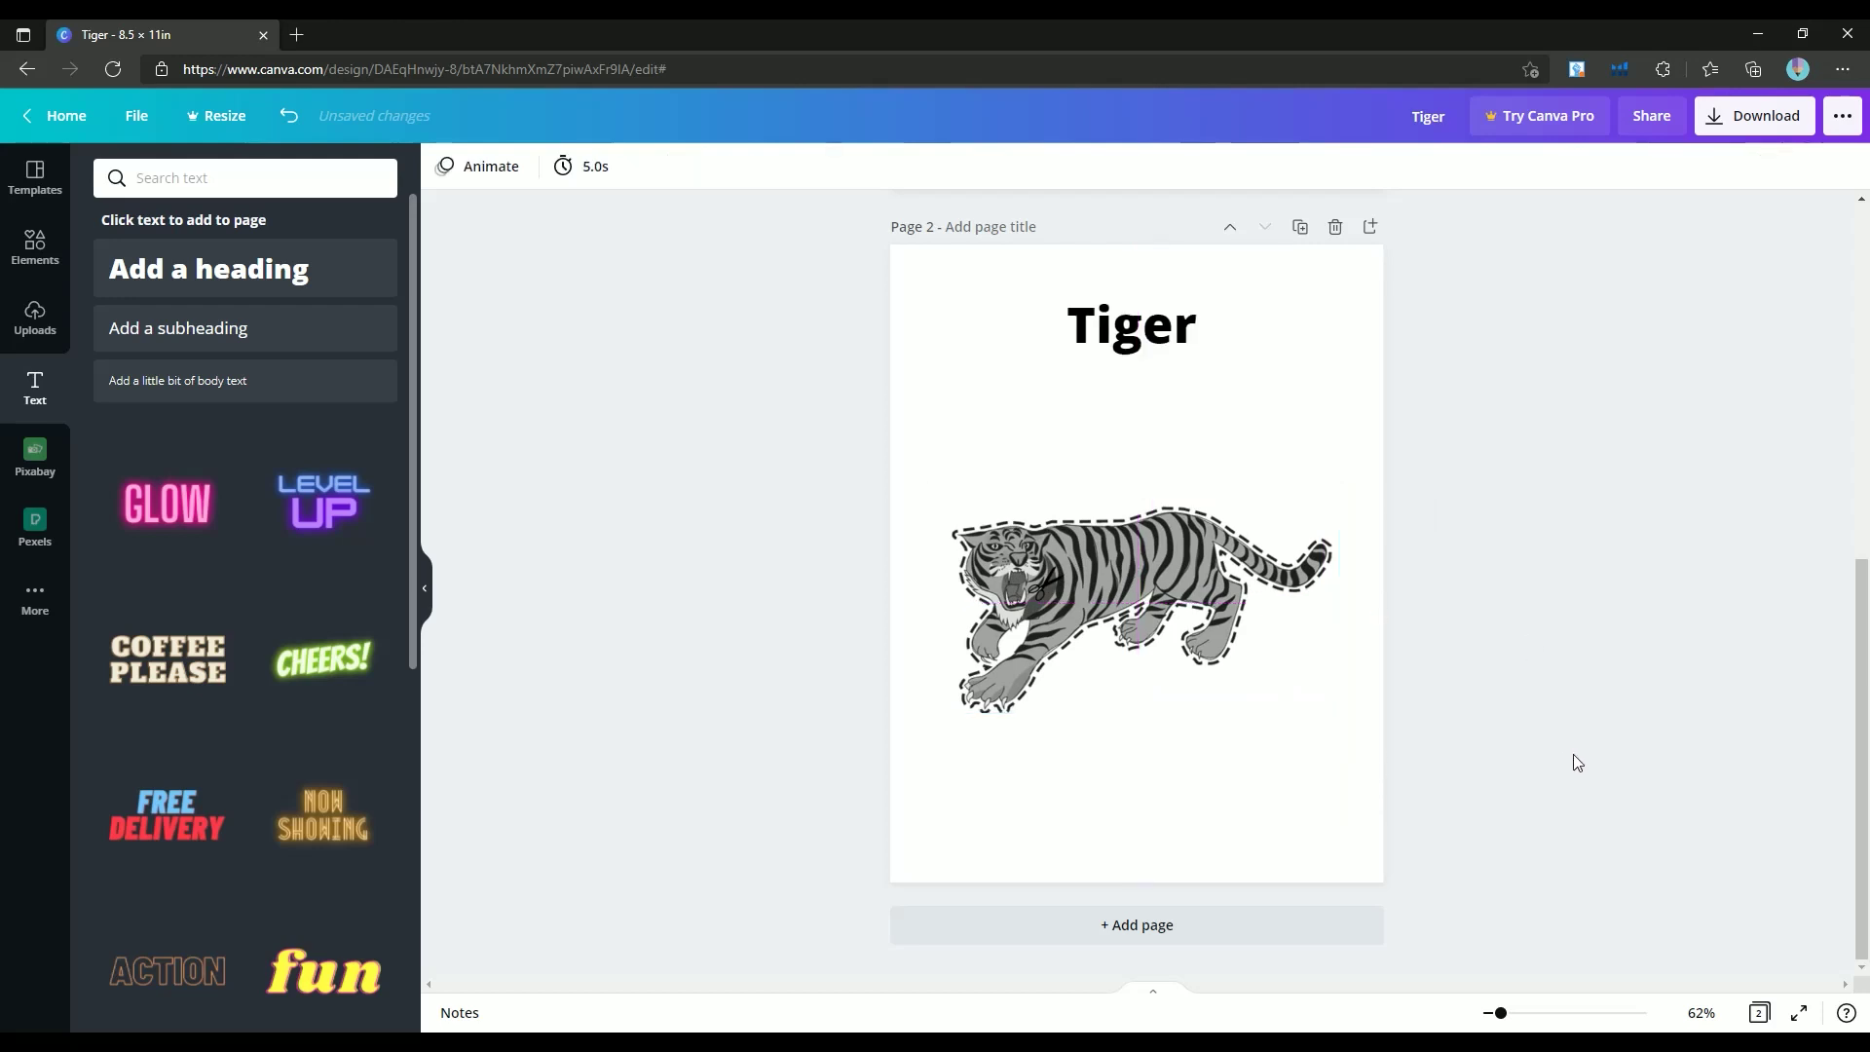
click(1123, 336)
drag(1123, 336, 1123, 391)
click(1614, 599)
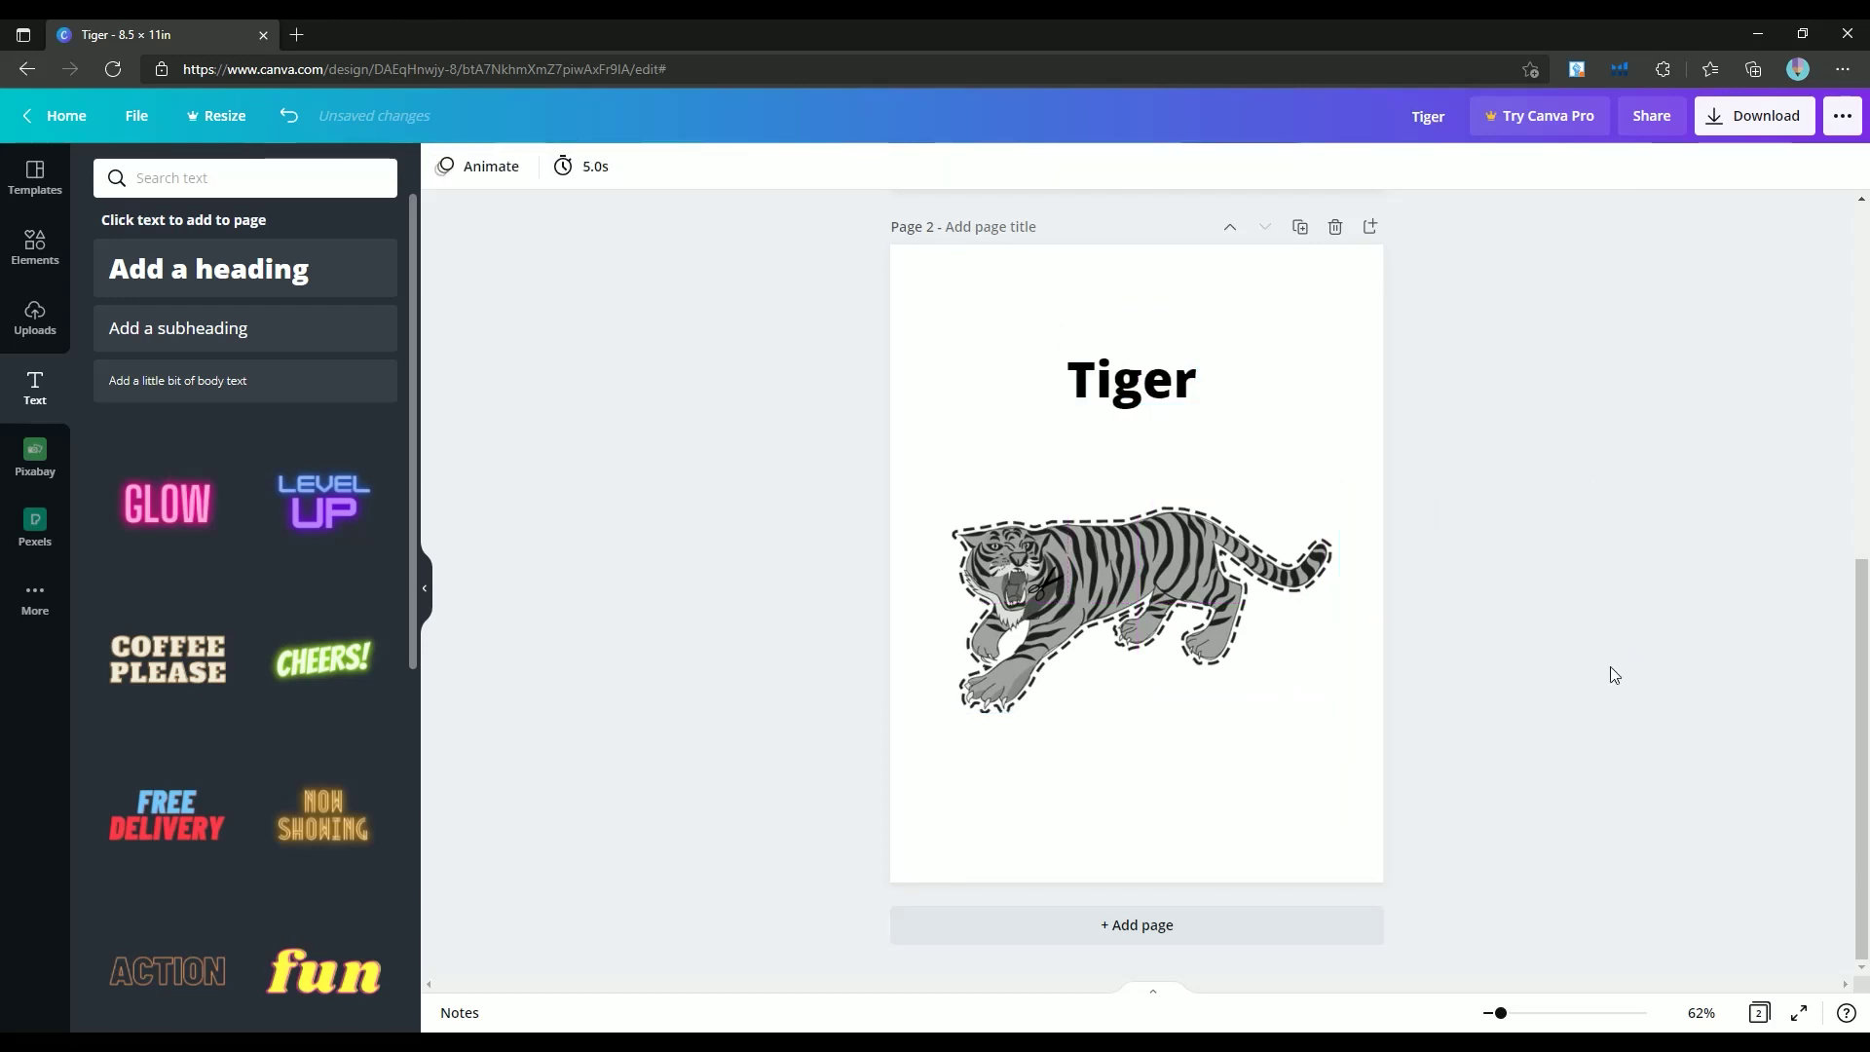
Add page 3 and insert a triangle outline found by searching 'triangle'
click(1137, 924)
click(35, 249)
click(204, 178)
text(tria)
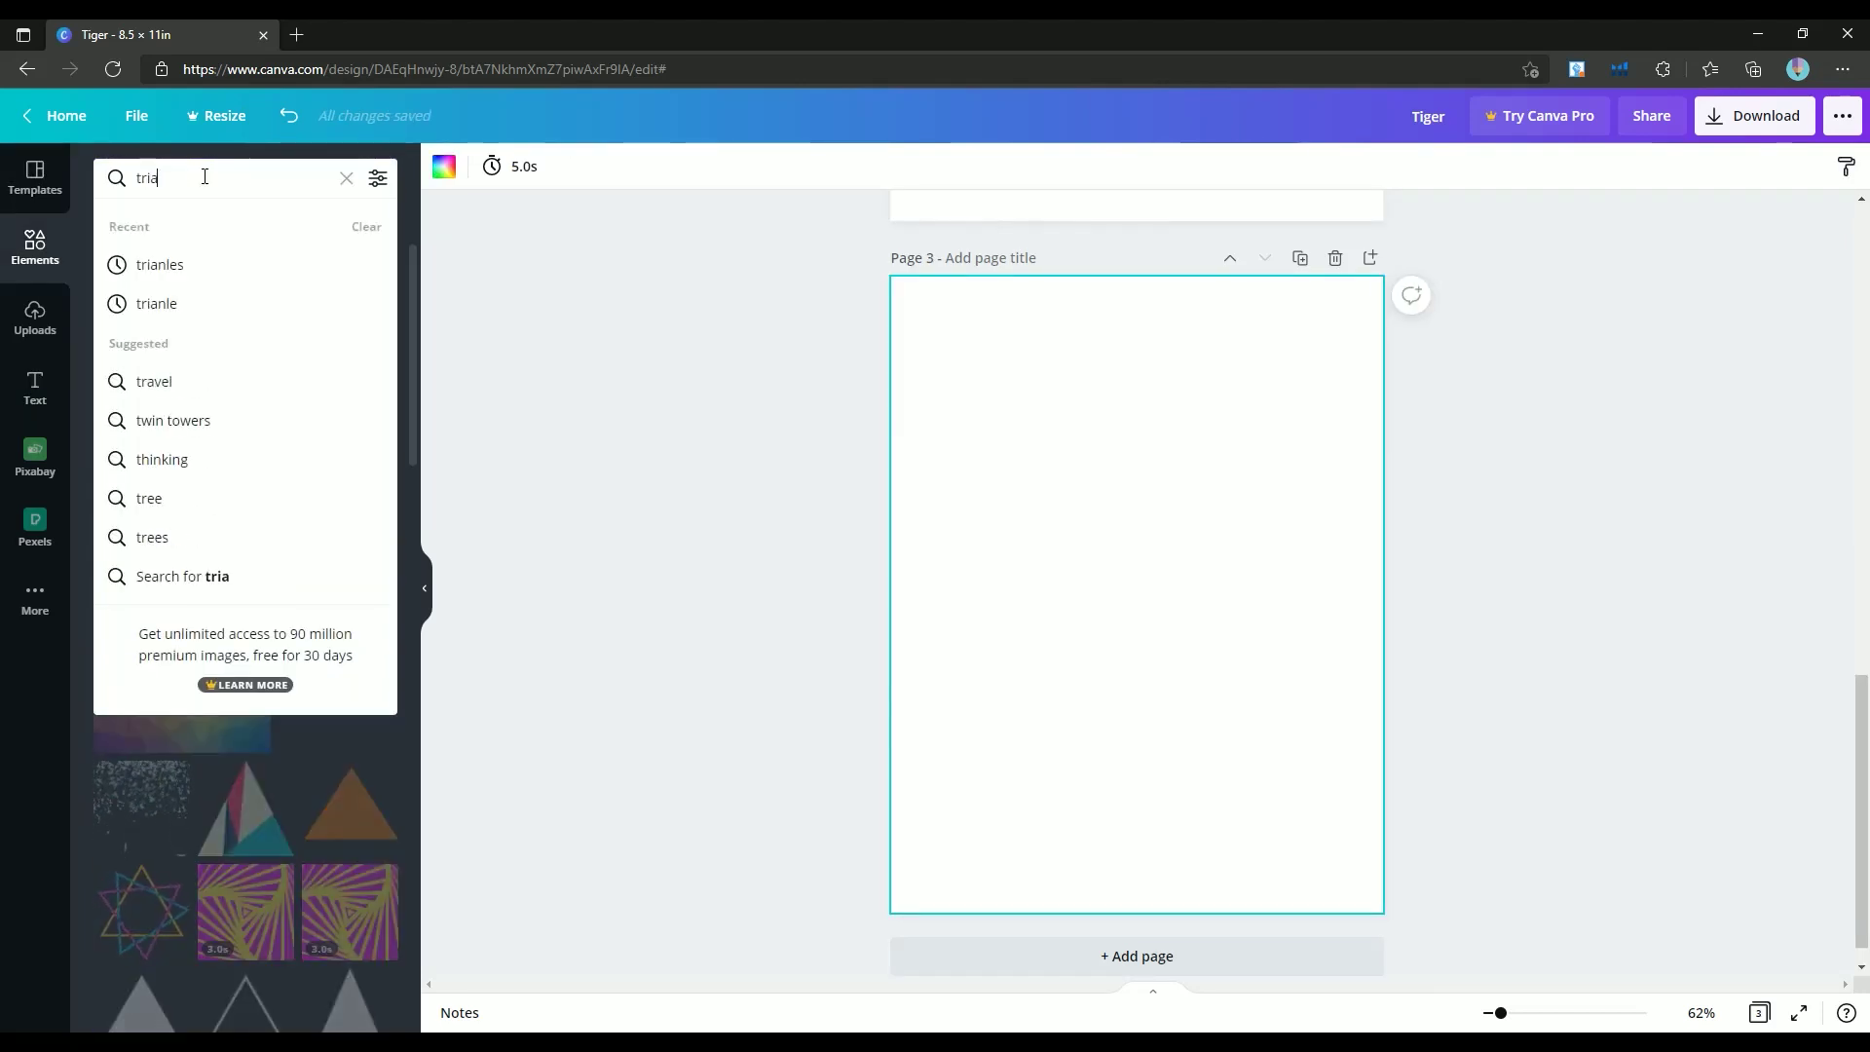
text(ngle)
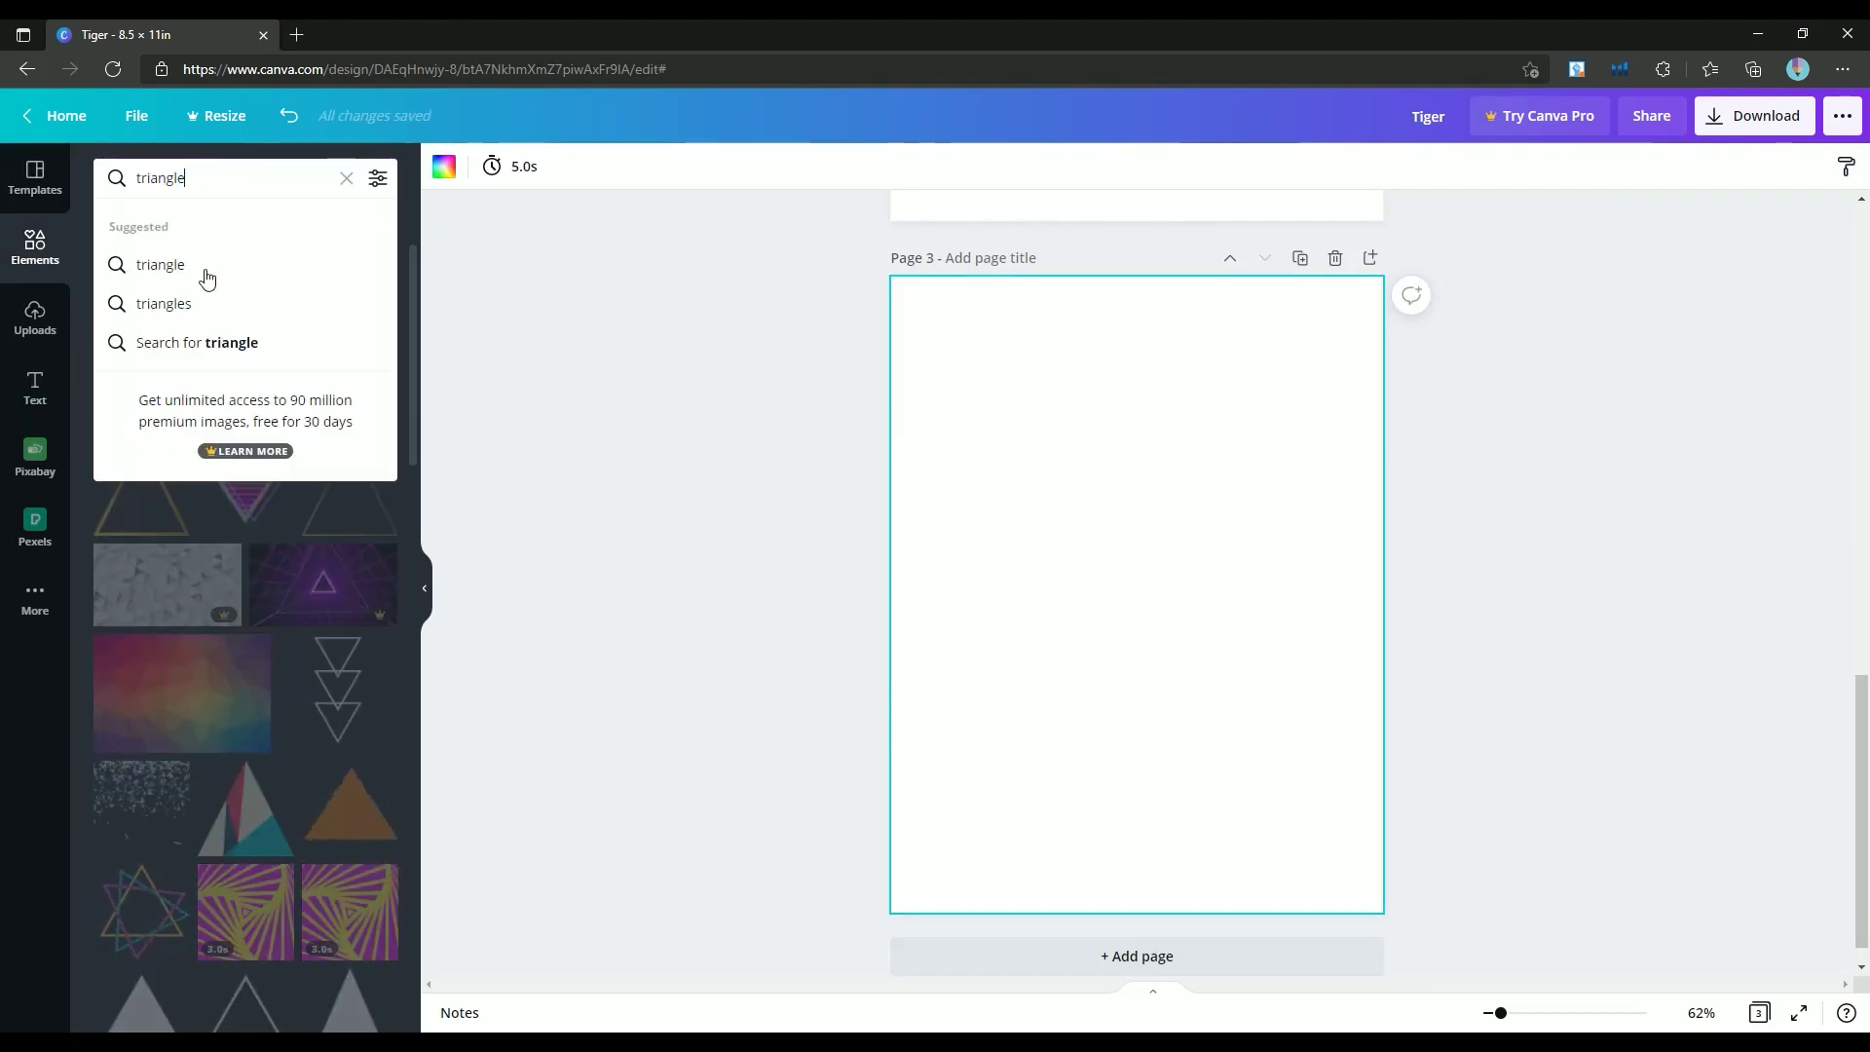
click(199, 264)
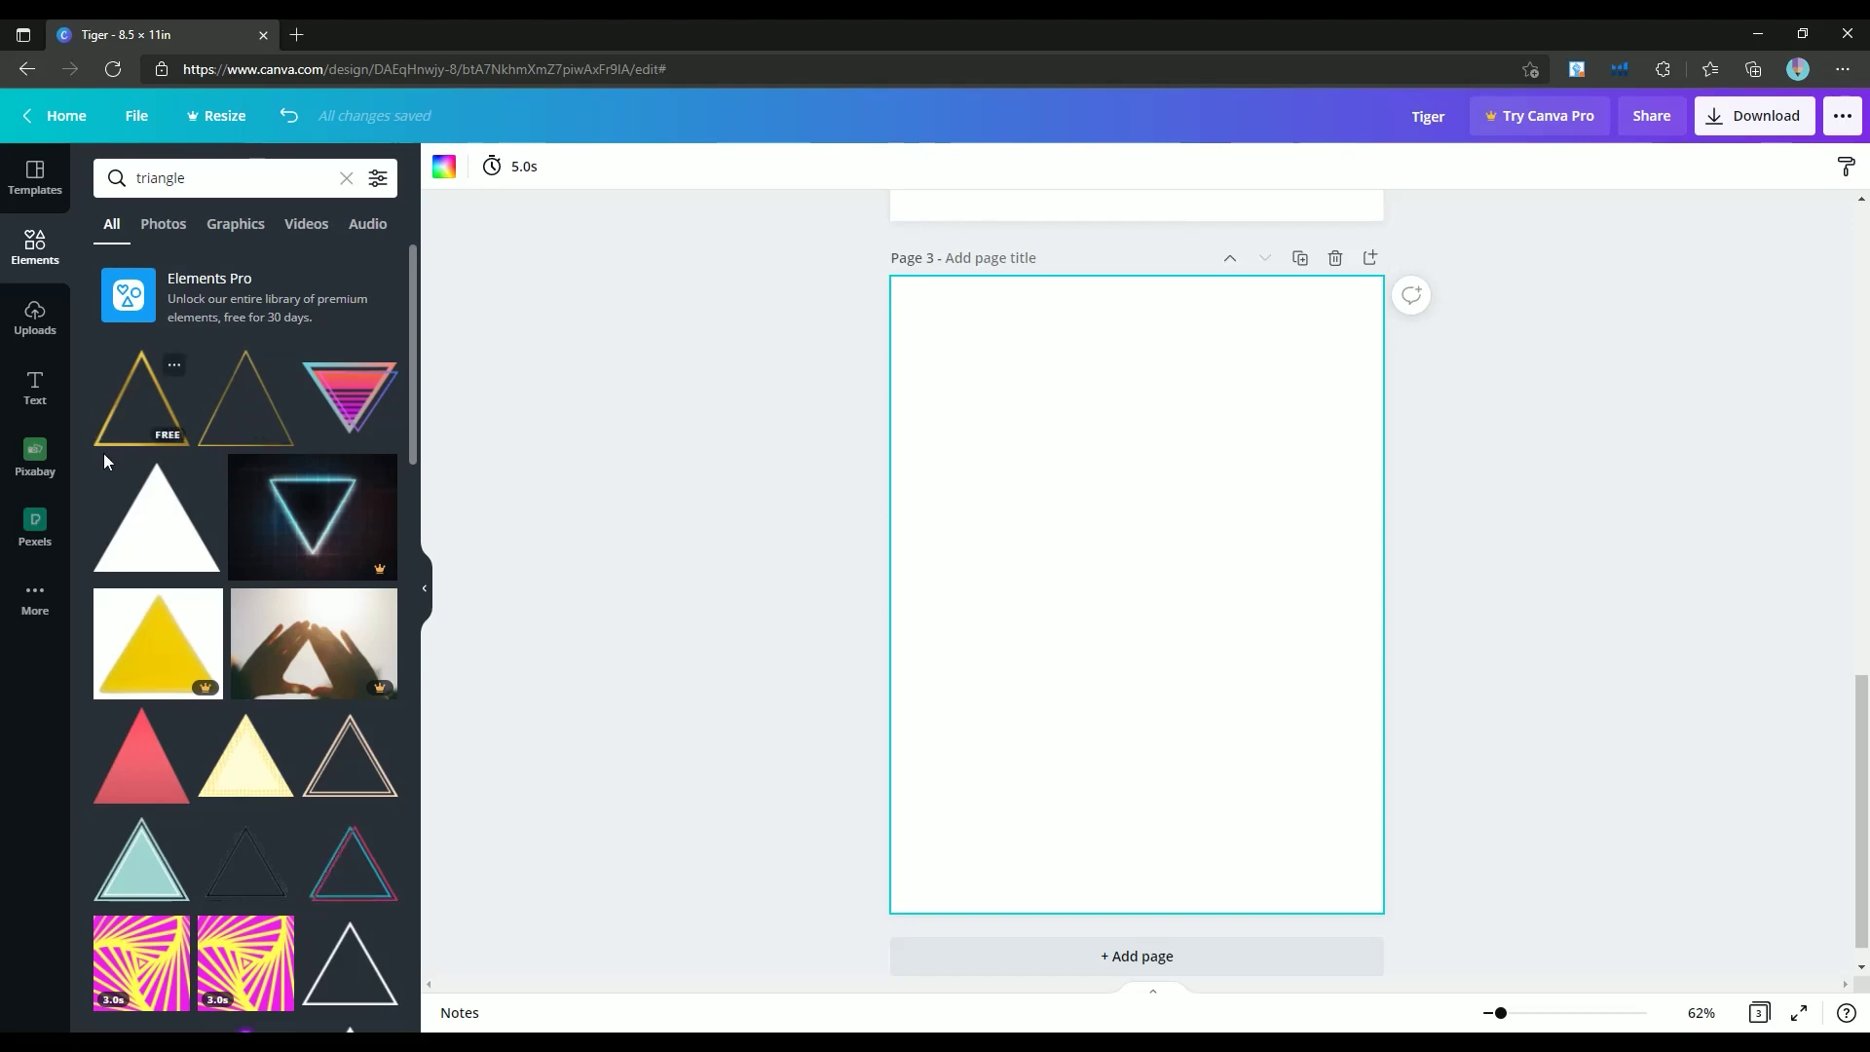
scroll(322, 697, down, 5)
click(352, 494)
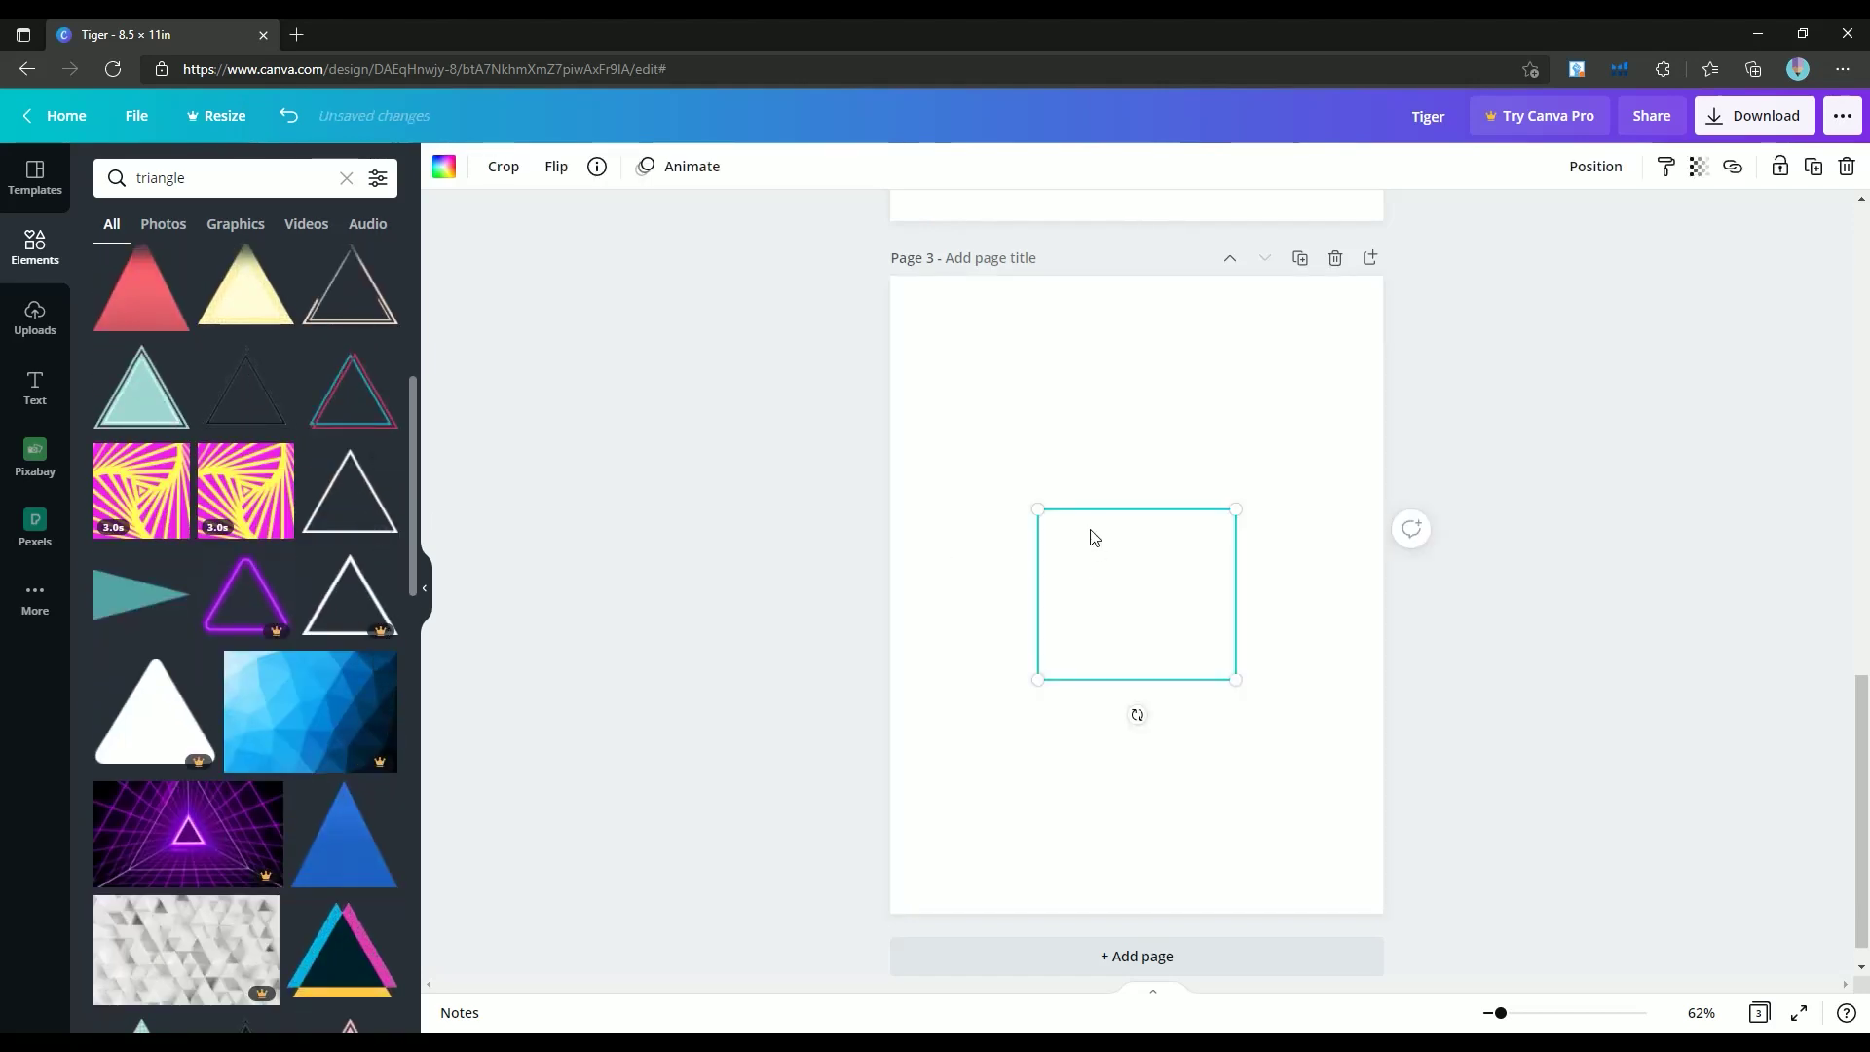
Enlarge the triangle, colour its outline black and move it to the upper centre
drag(974, 425, 921, 408)
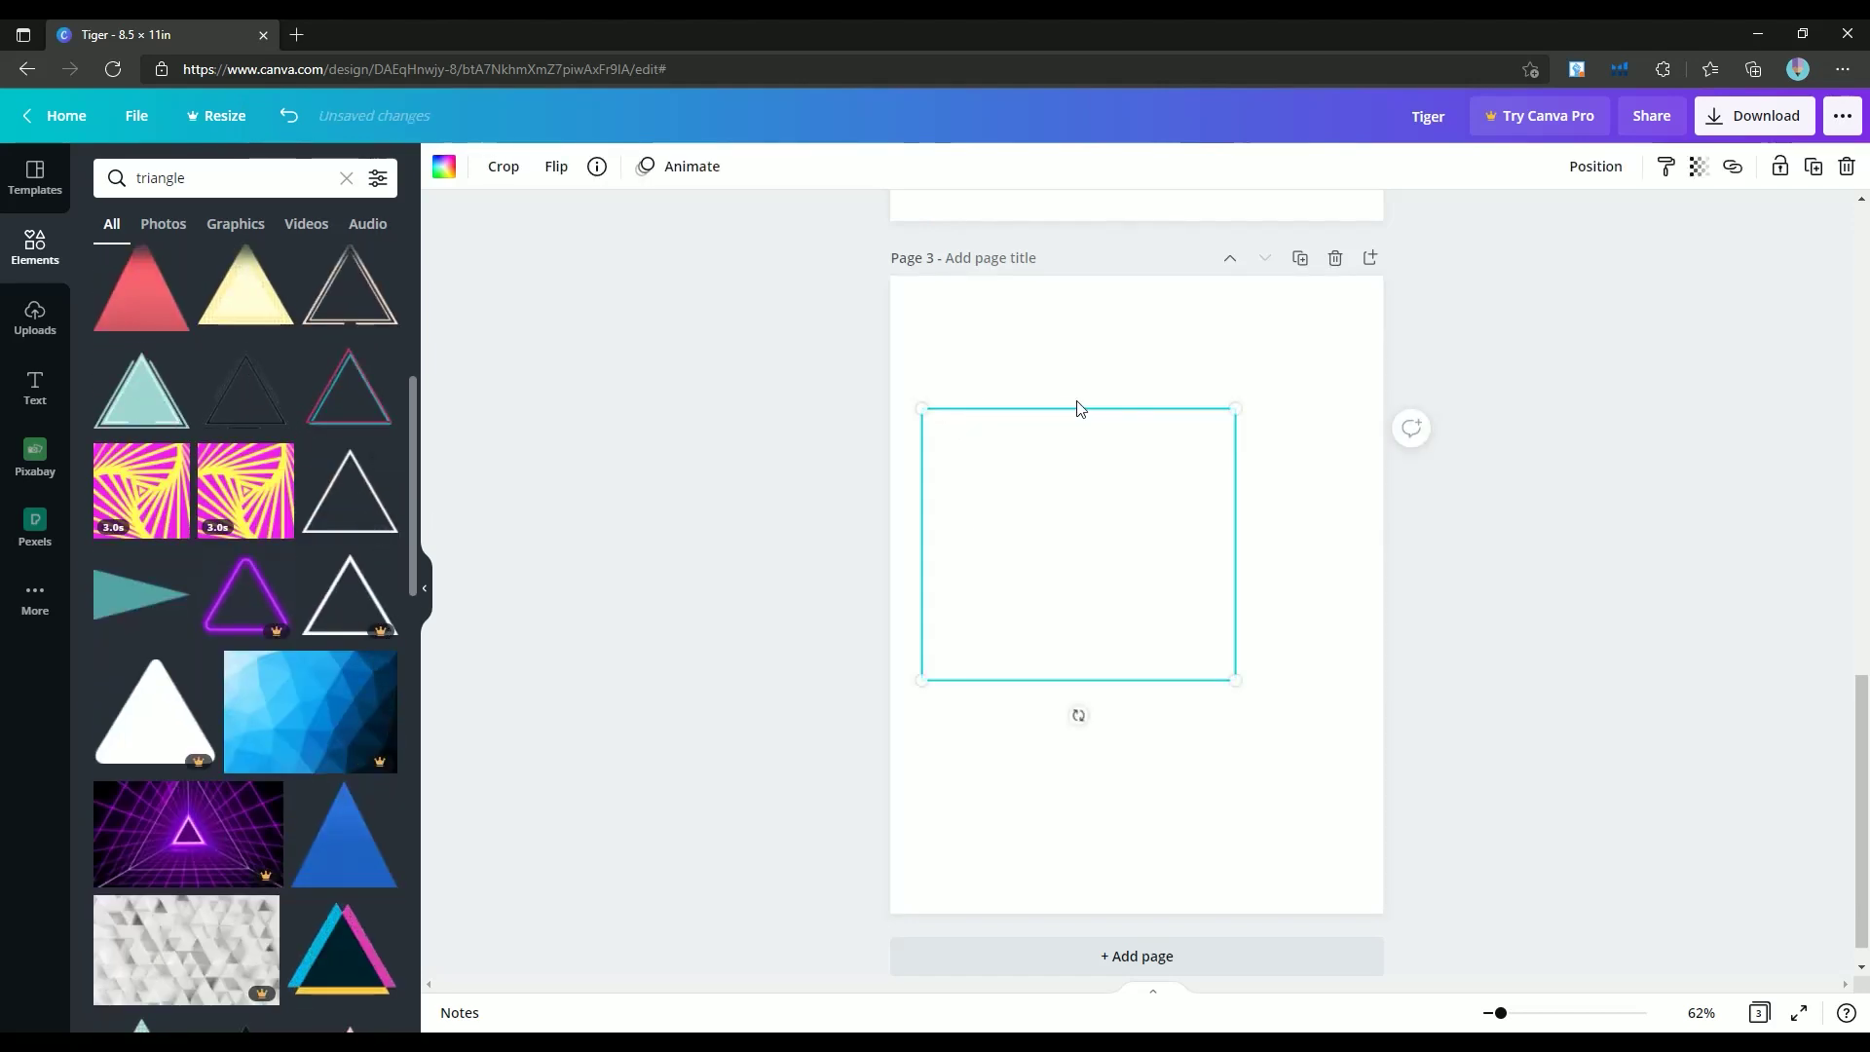
click(445, 168)
click(166, 267)
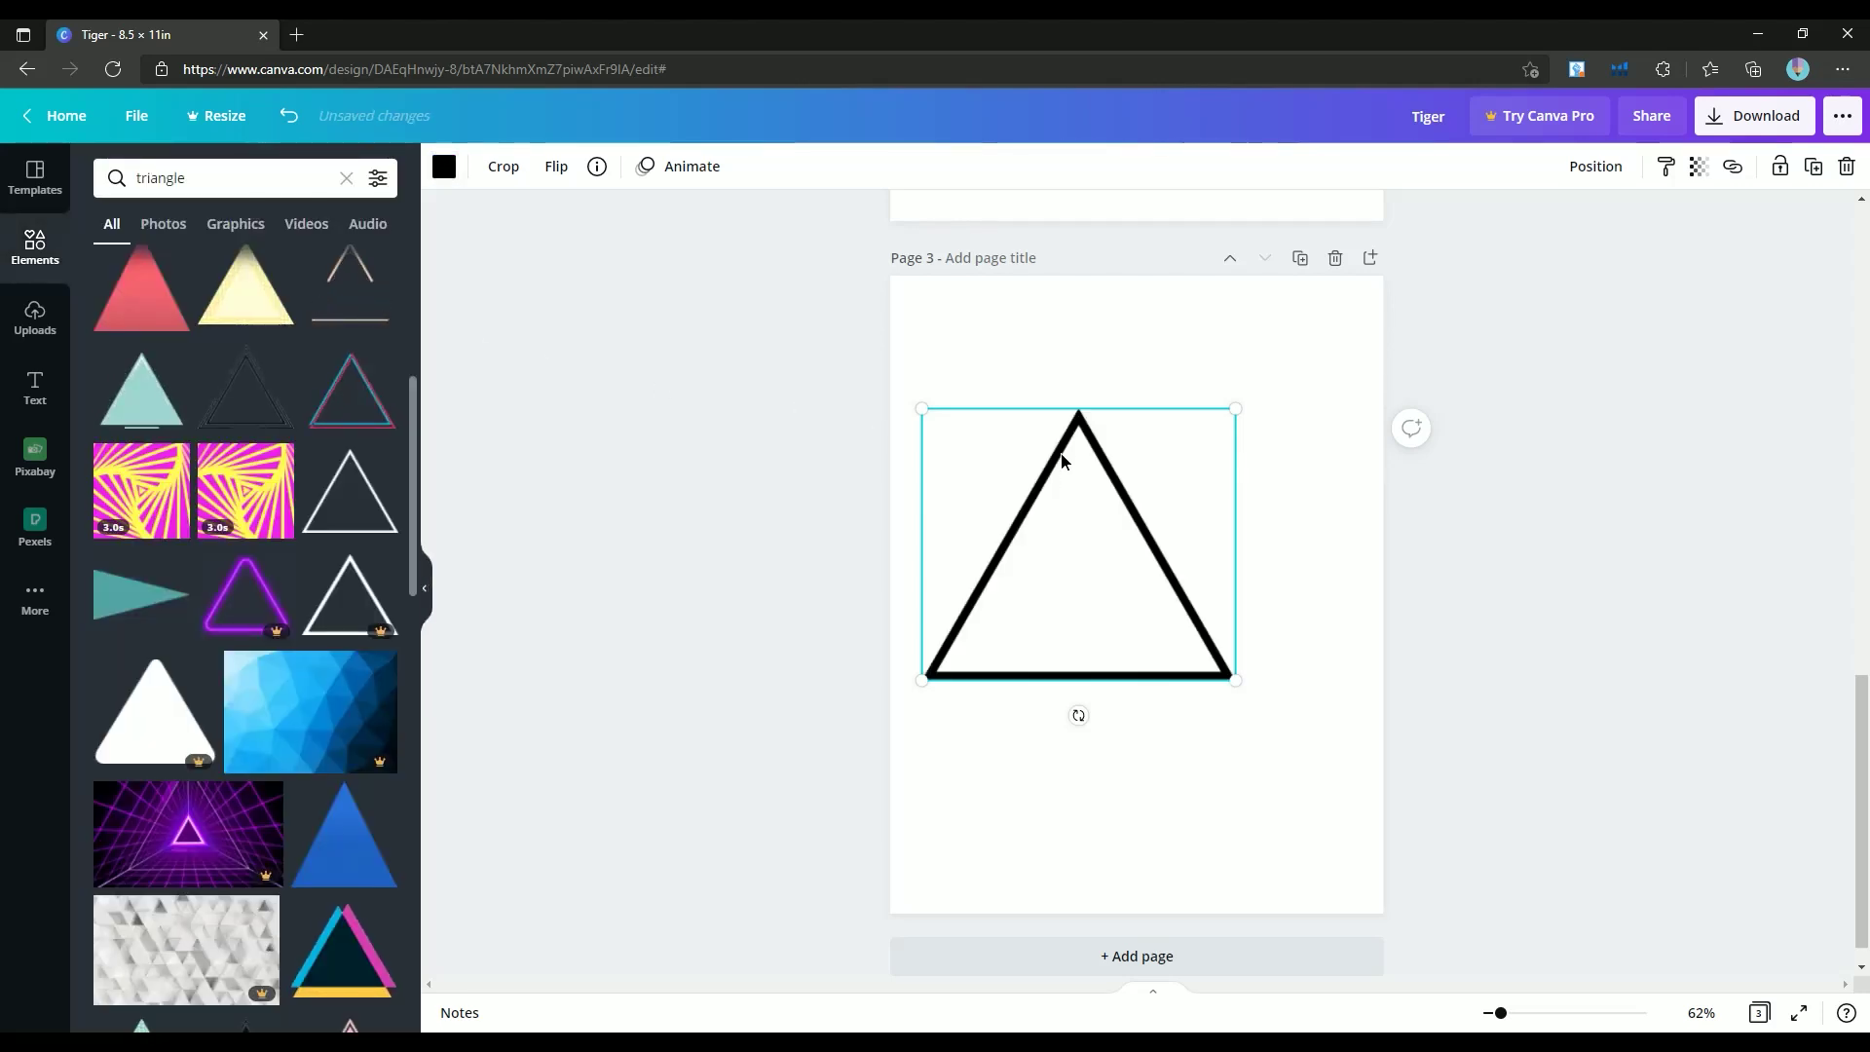
drag(1057, 460, 1116, 382)
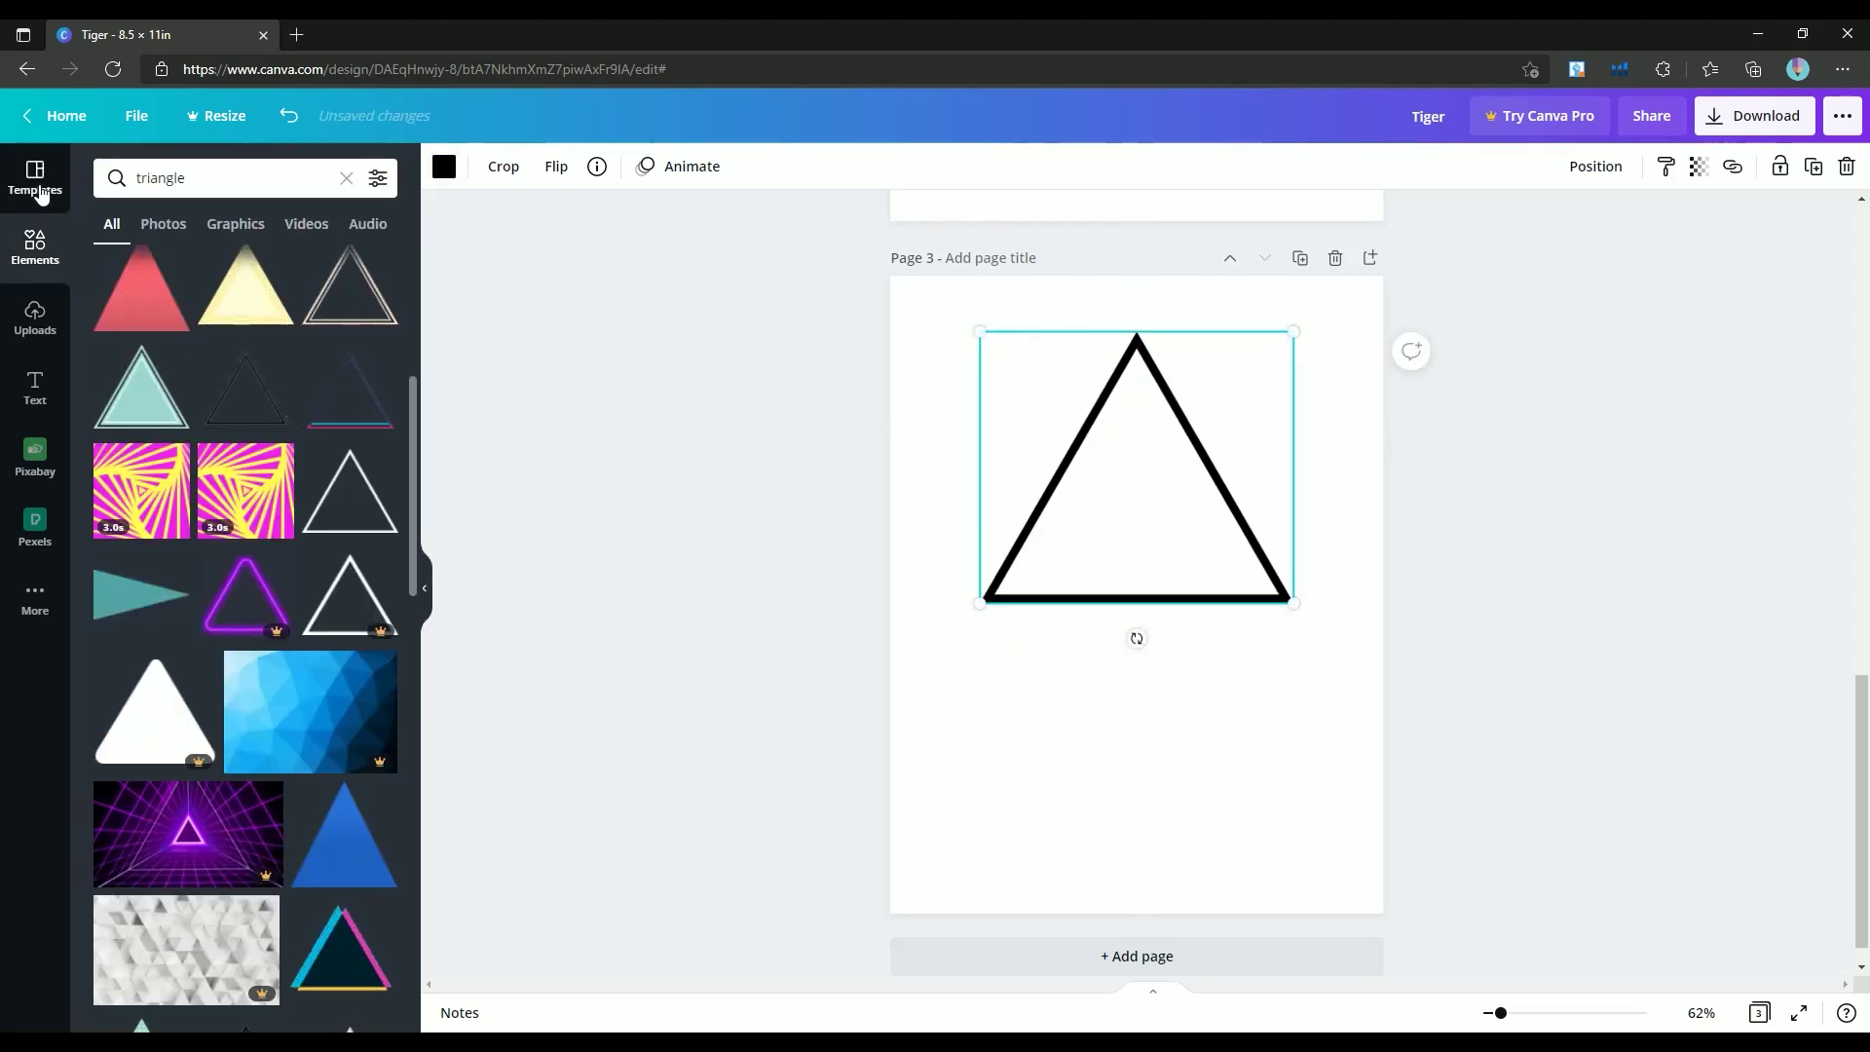
triple_click(213, 186)
Search 'sc' for scissors, add the black scissors and shrink it to a tiny icon
text(sc)
click(221, 263)
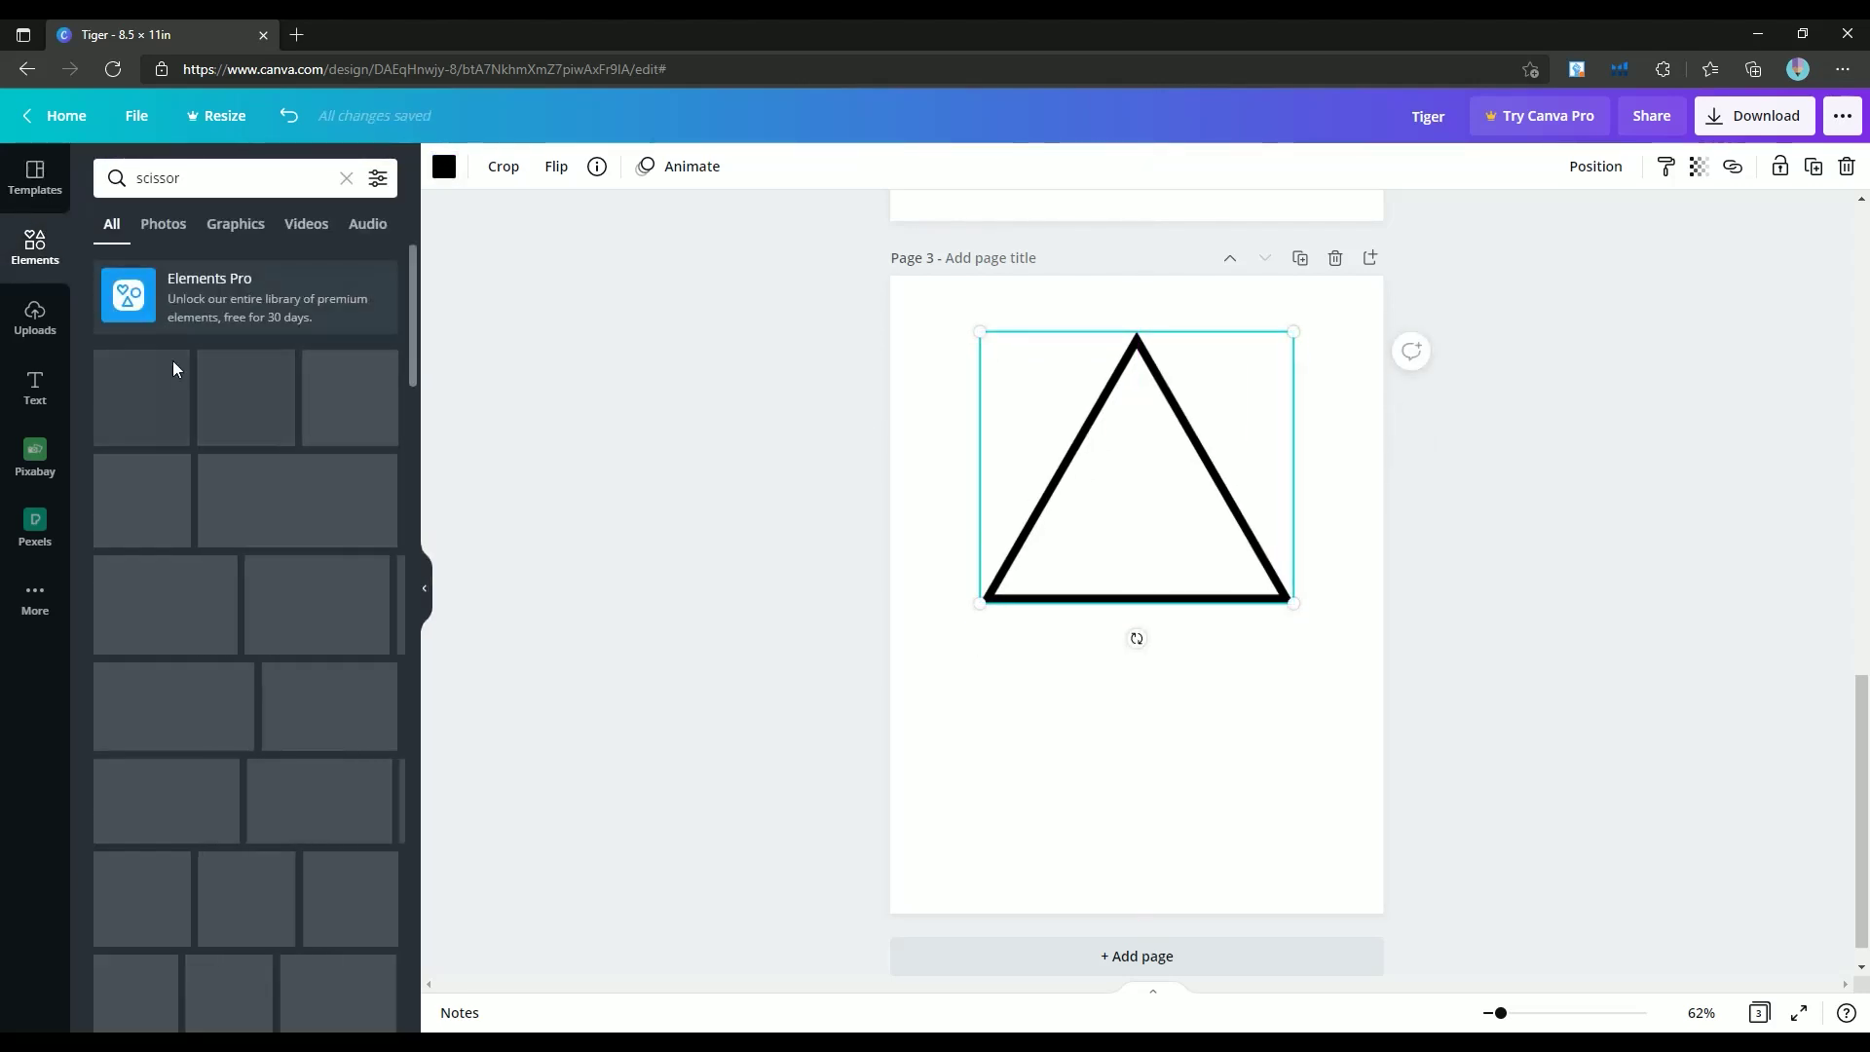
click(168, 404)
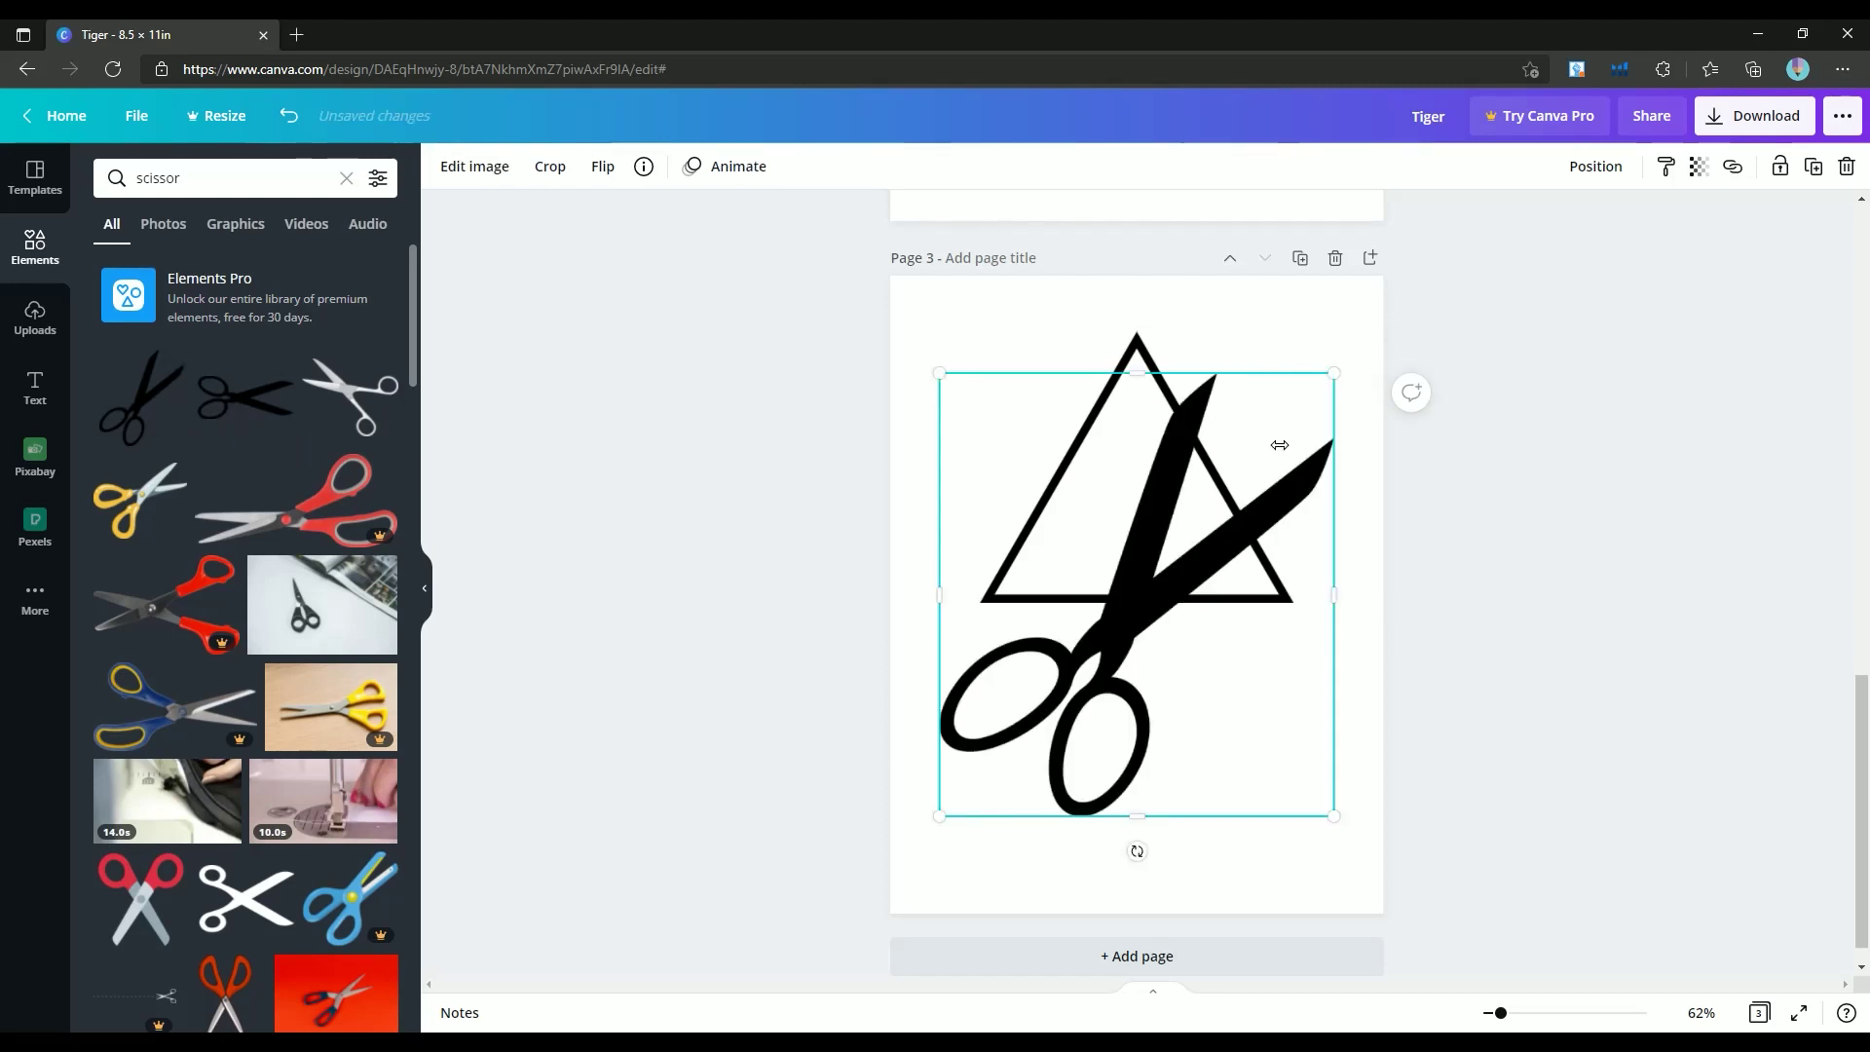
drag(1334, 373, 982, 770)
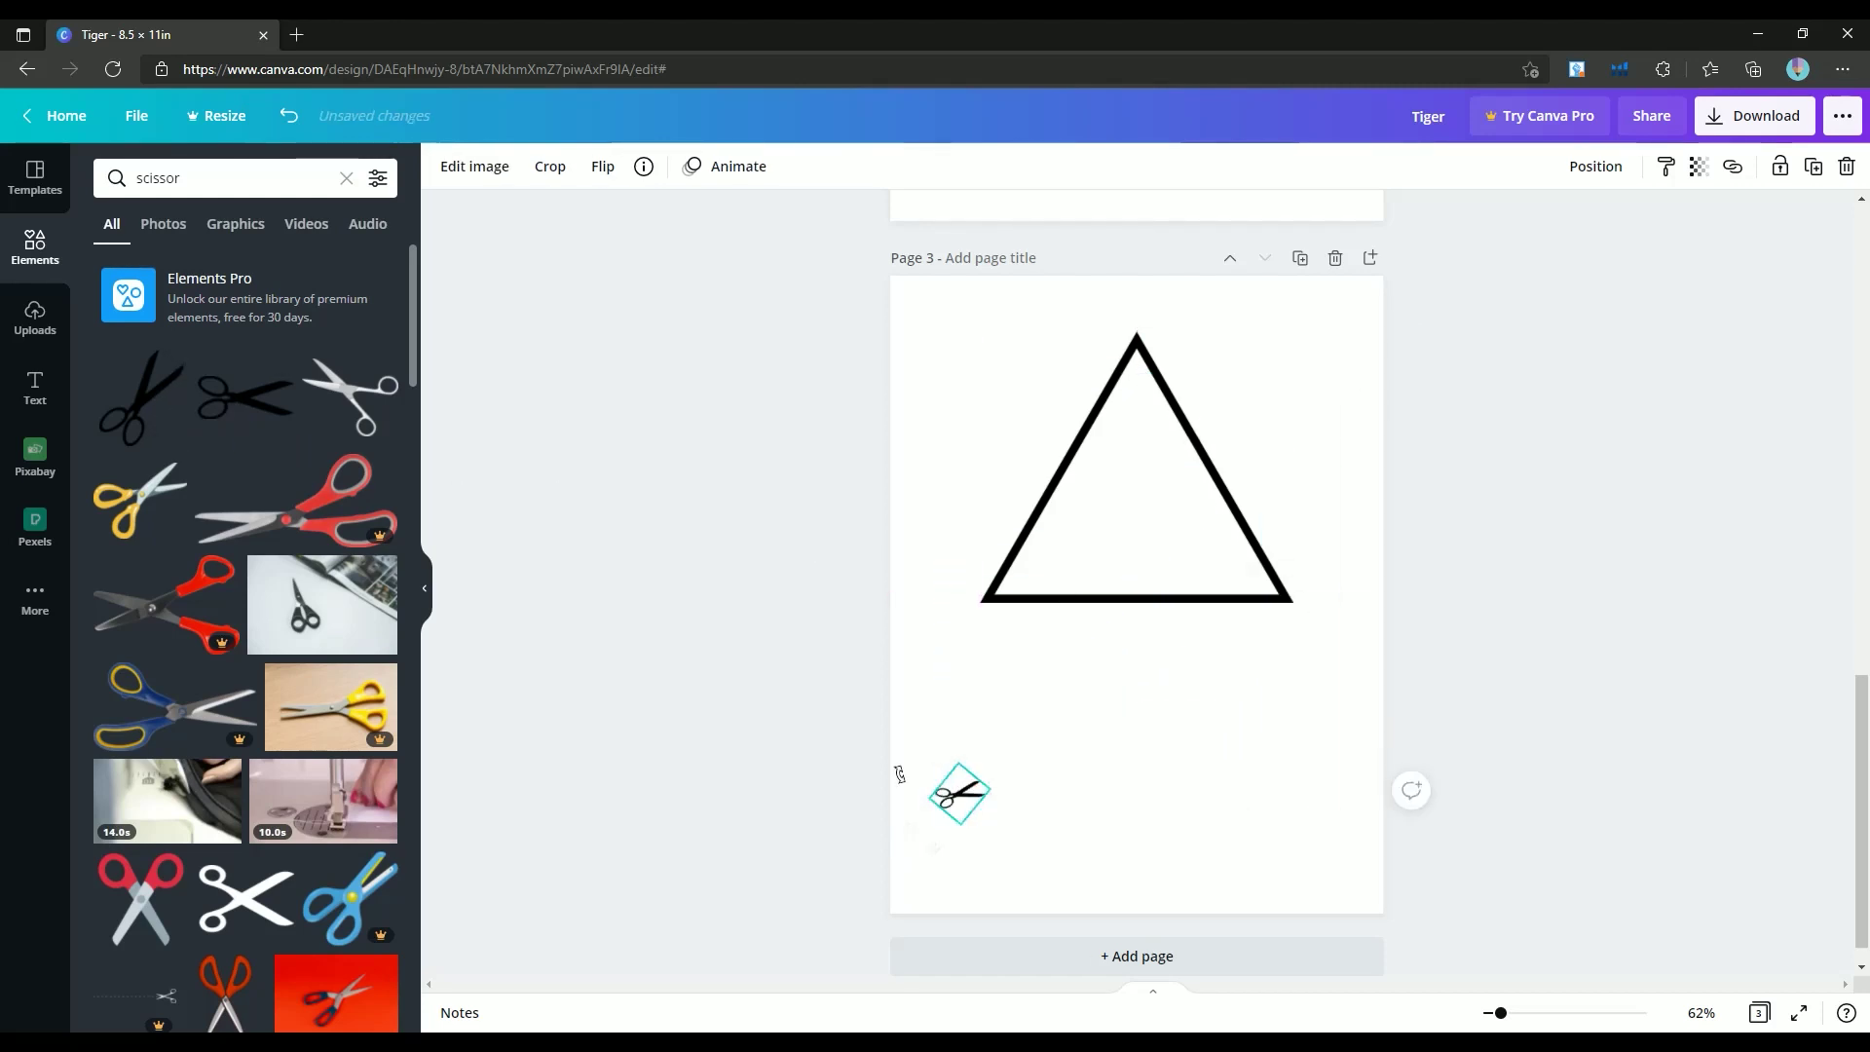
Search 'dot' and place the three-dot graphic beside the scissors under the triangle
triple_click(224, 178)
text(dot)
key(Return)
drag(235, 498, 1003, 635)
shift+click(959, 794)
click(1056, 651)
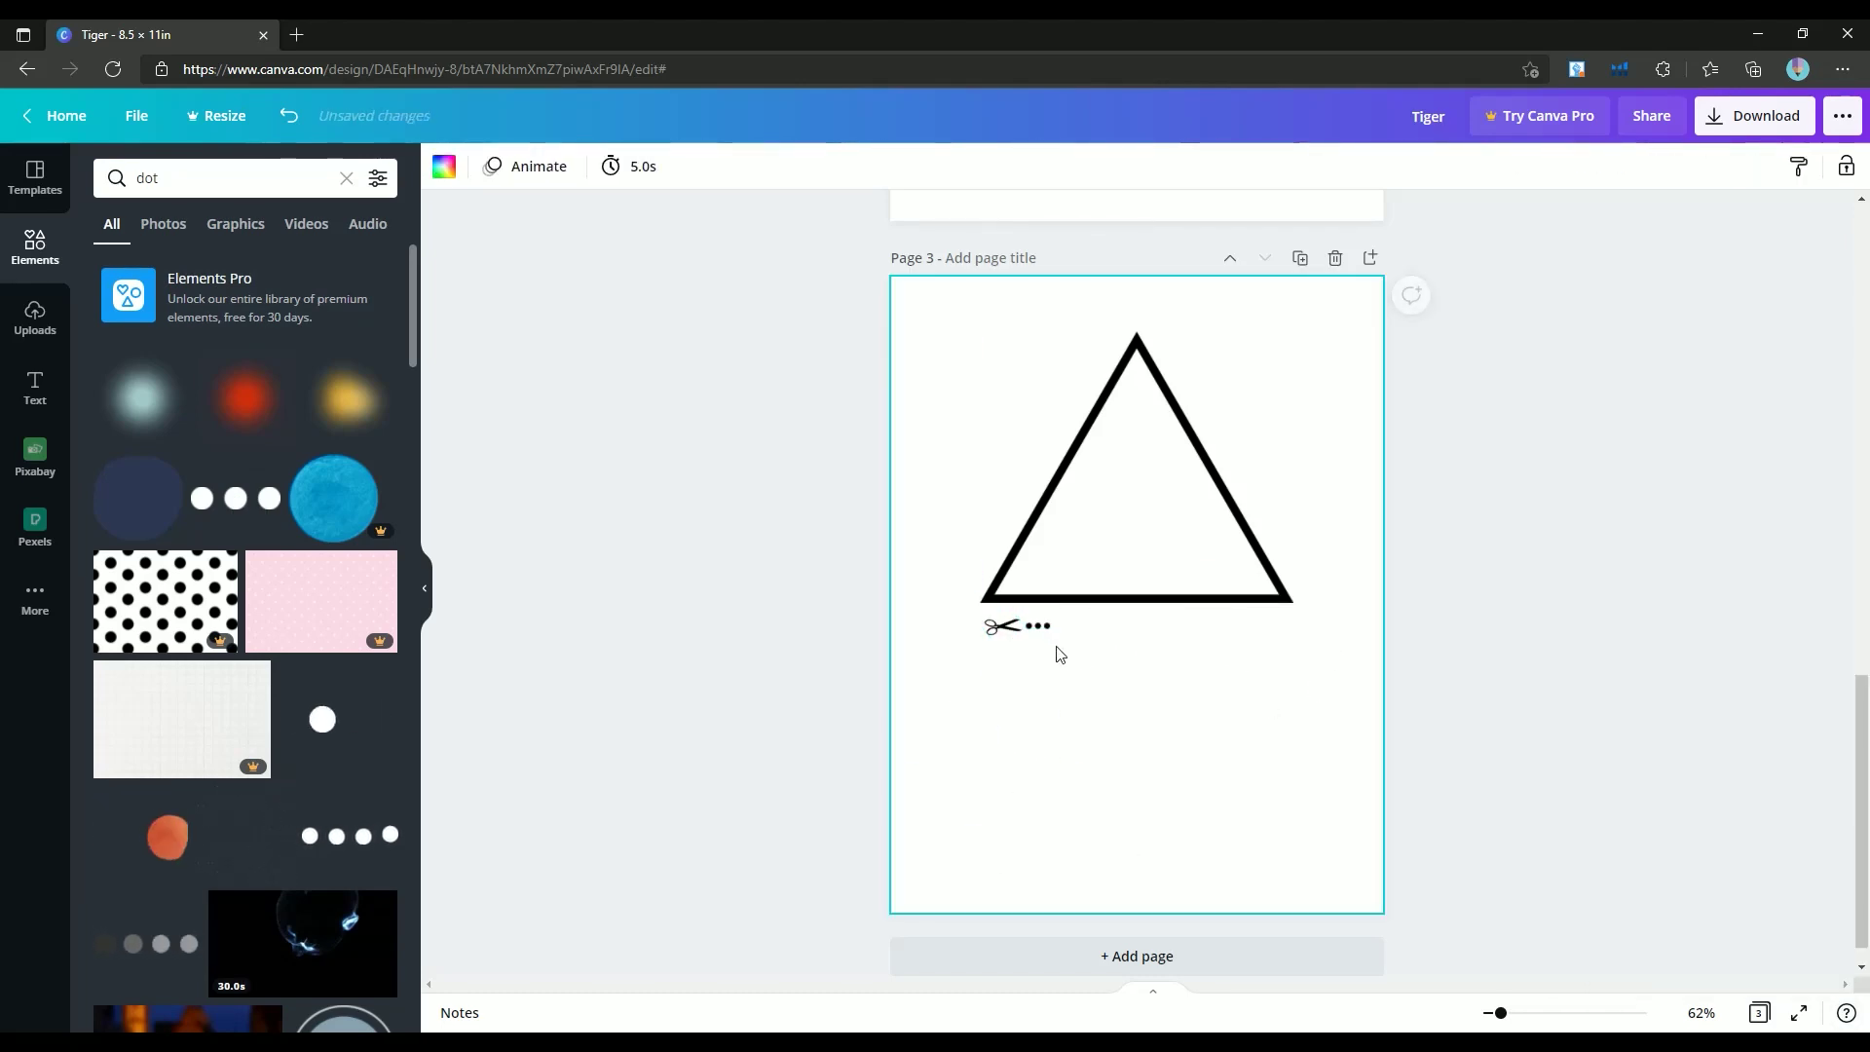
click(1040, 628)
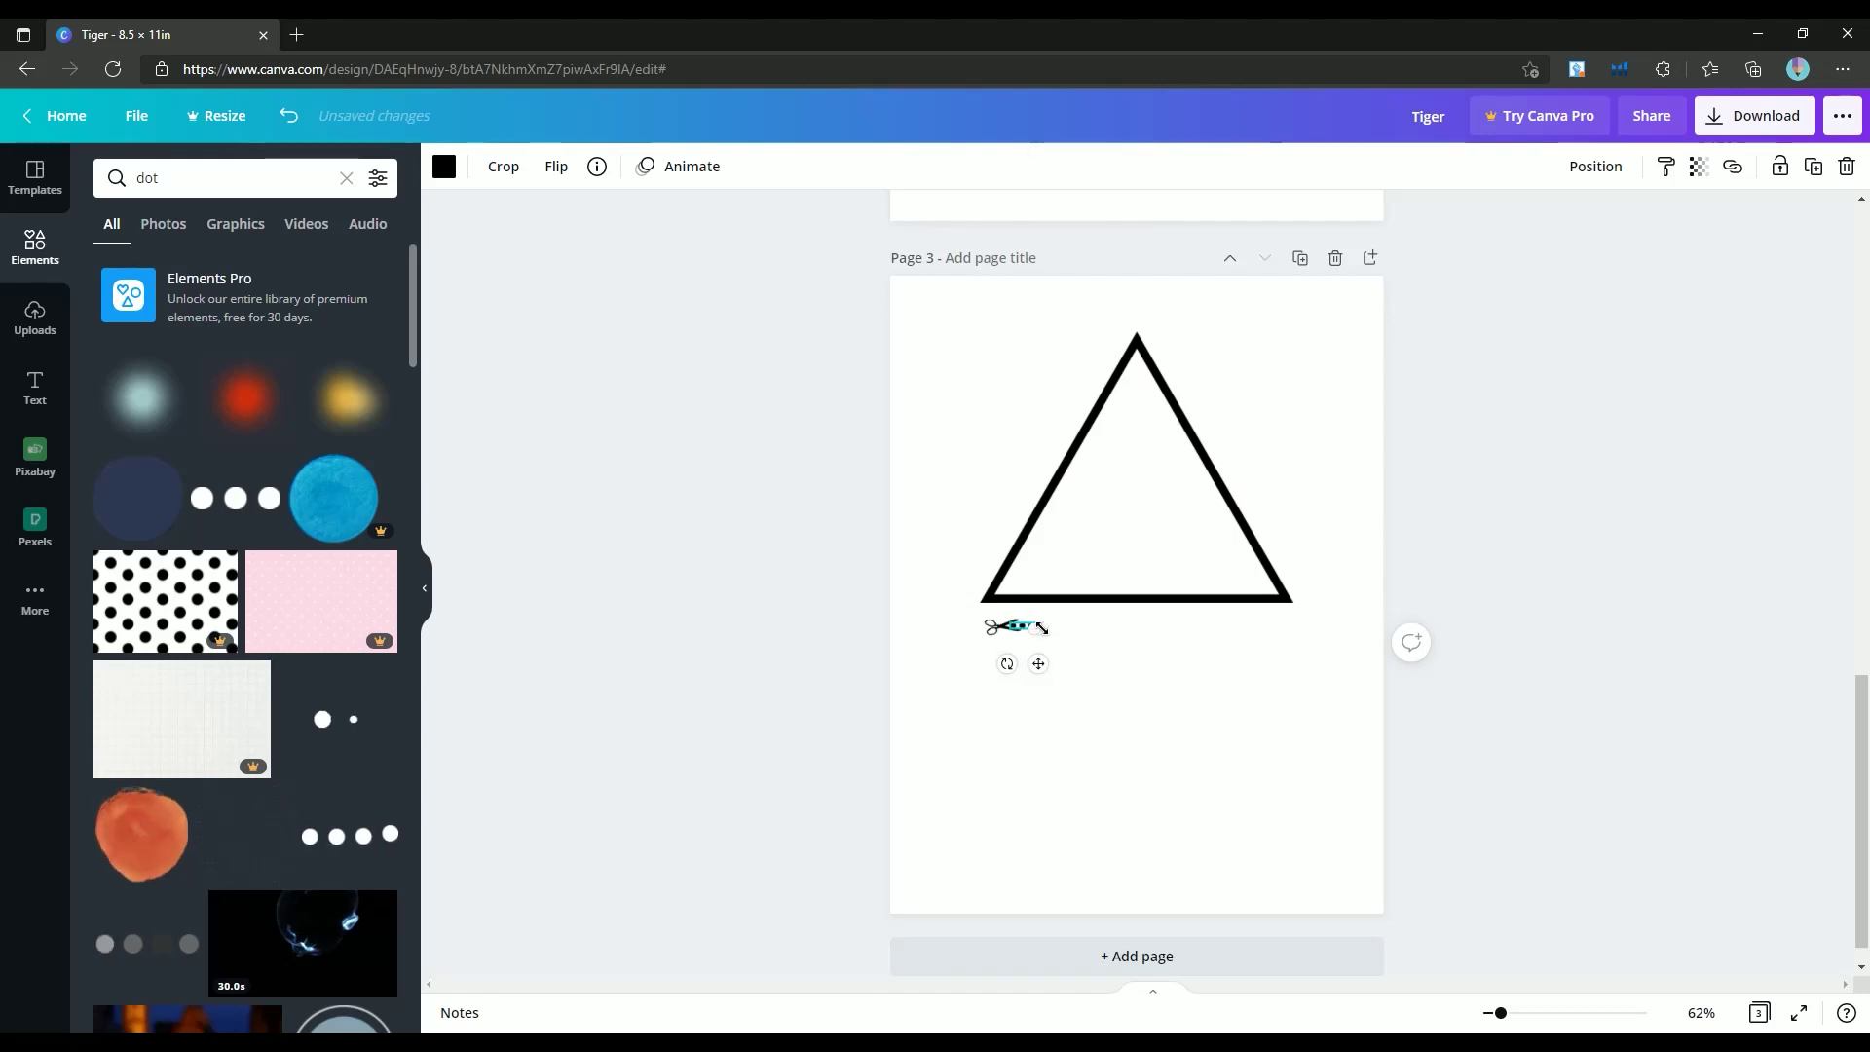
click(1194, 753)
click(1033, 628)
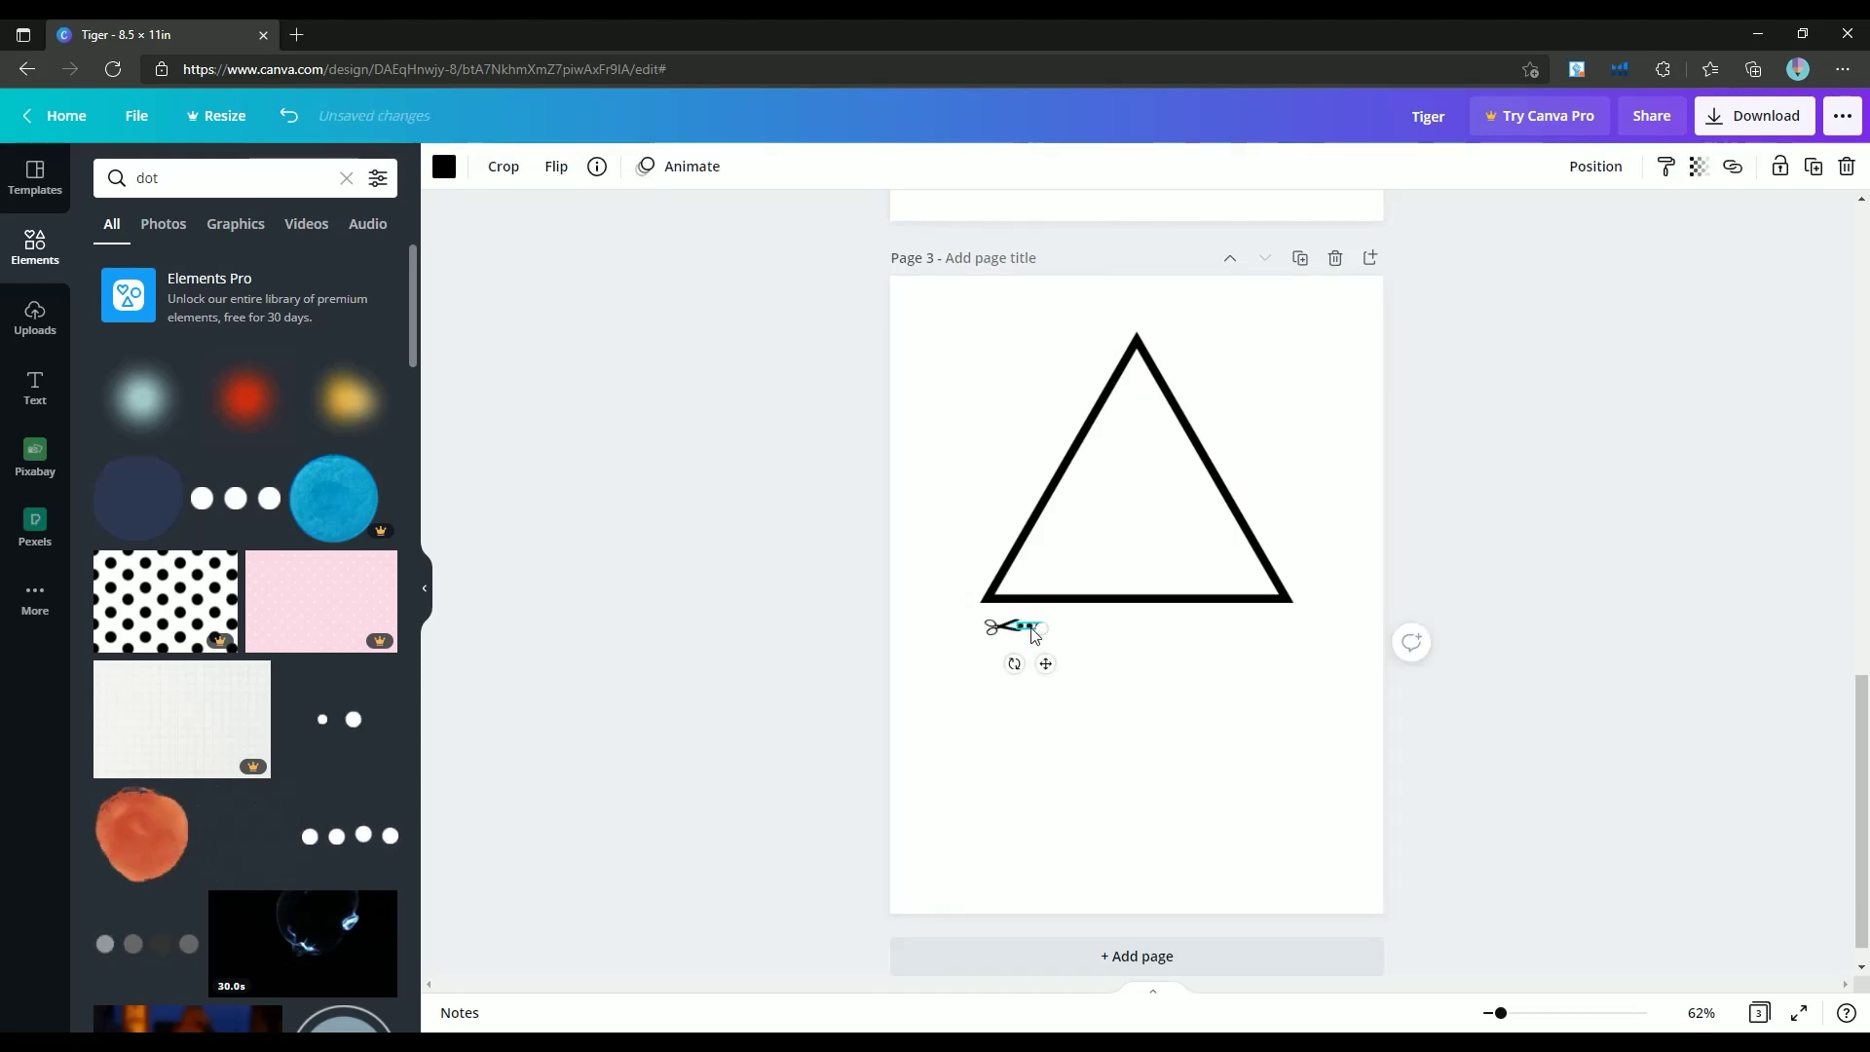
click(1145, 689)
click(1036, 624)
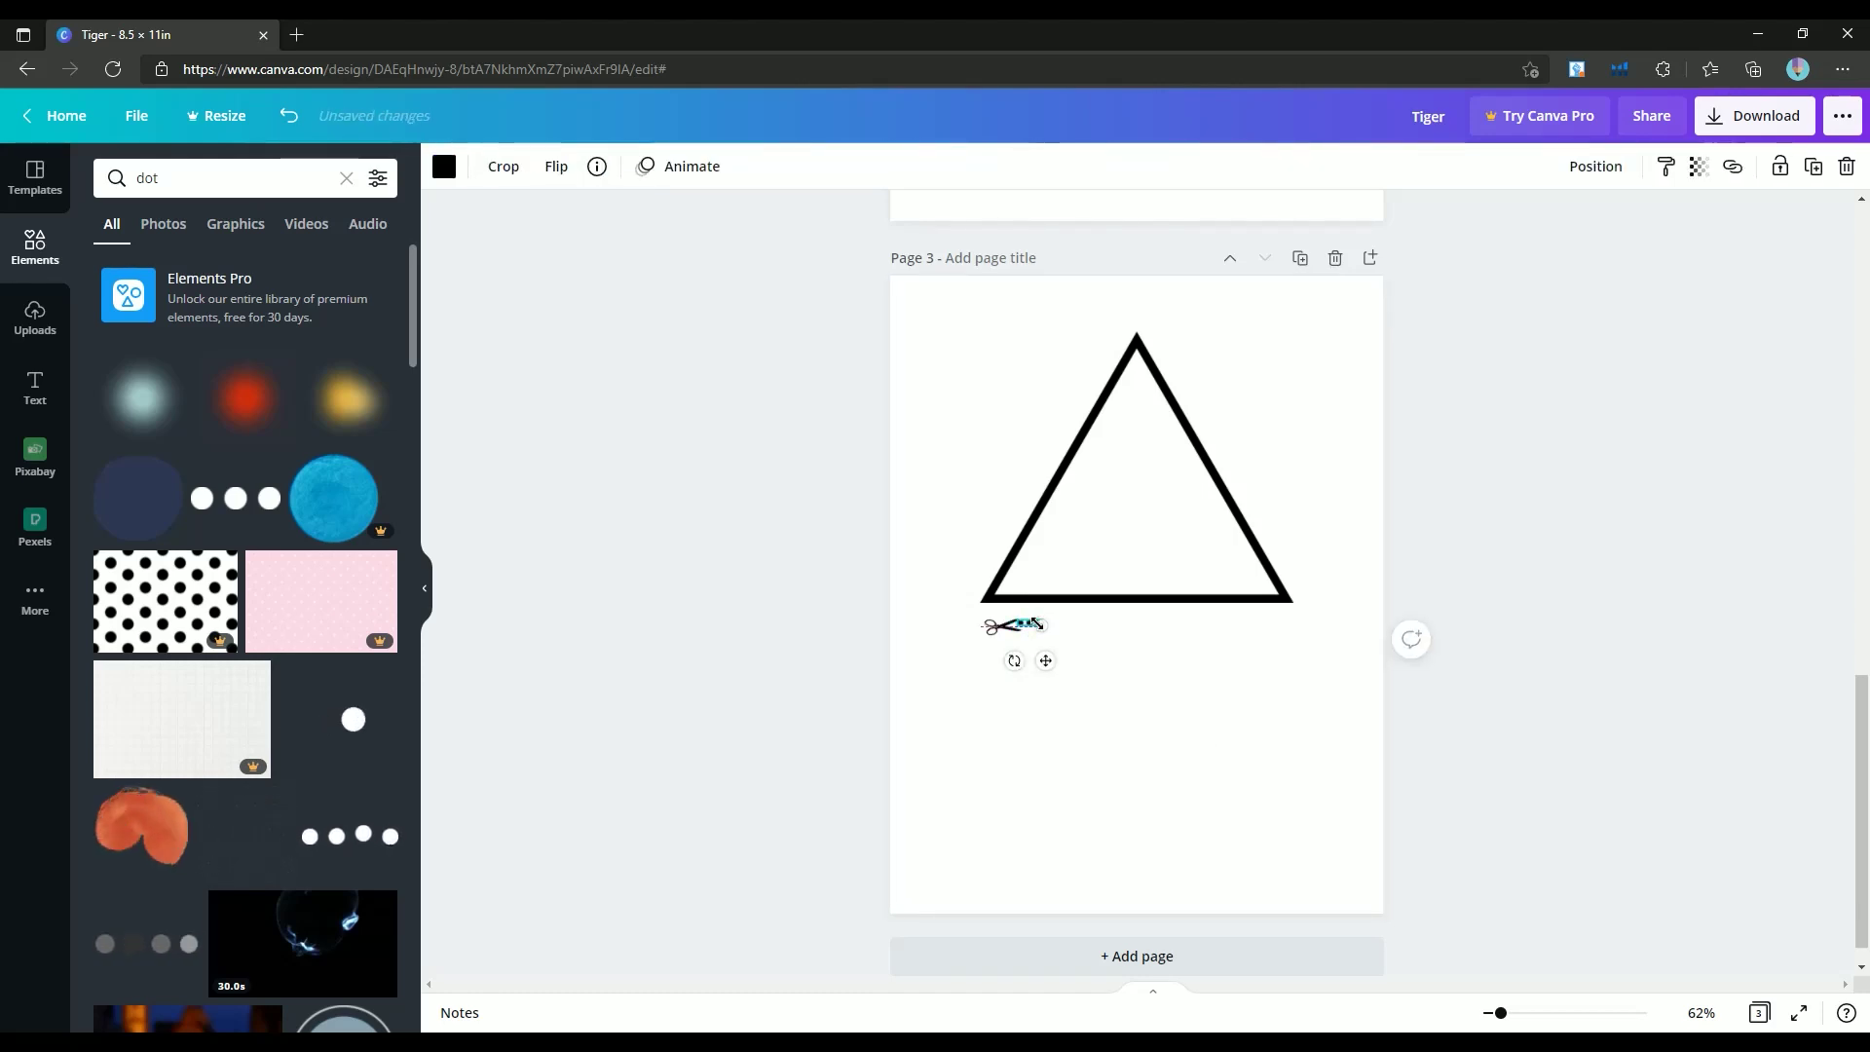
Shrink the triangle with its scissors mark and move them to the upper left
click(1169, 691)
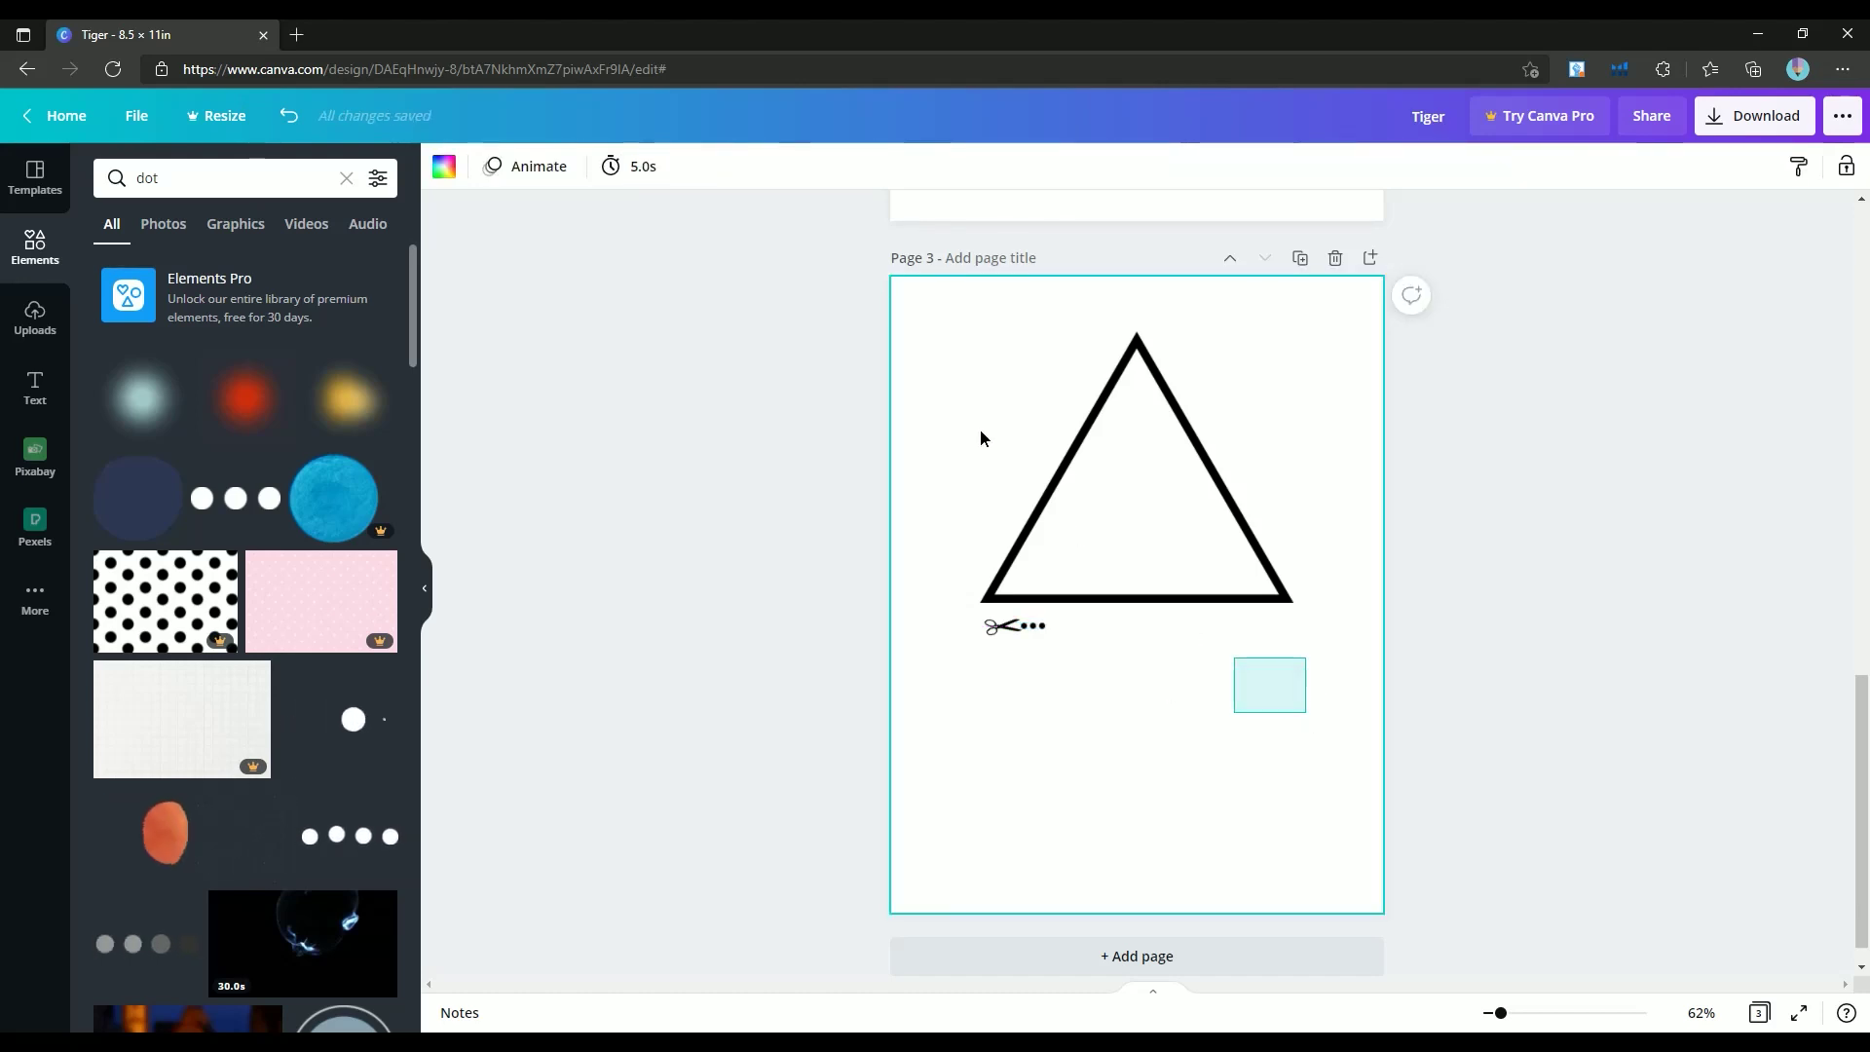
drag(980, 436, 926, 331)
drag(1262, 343, 1218, 446)
click(1017, 674)
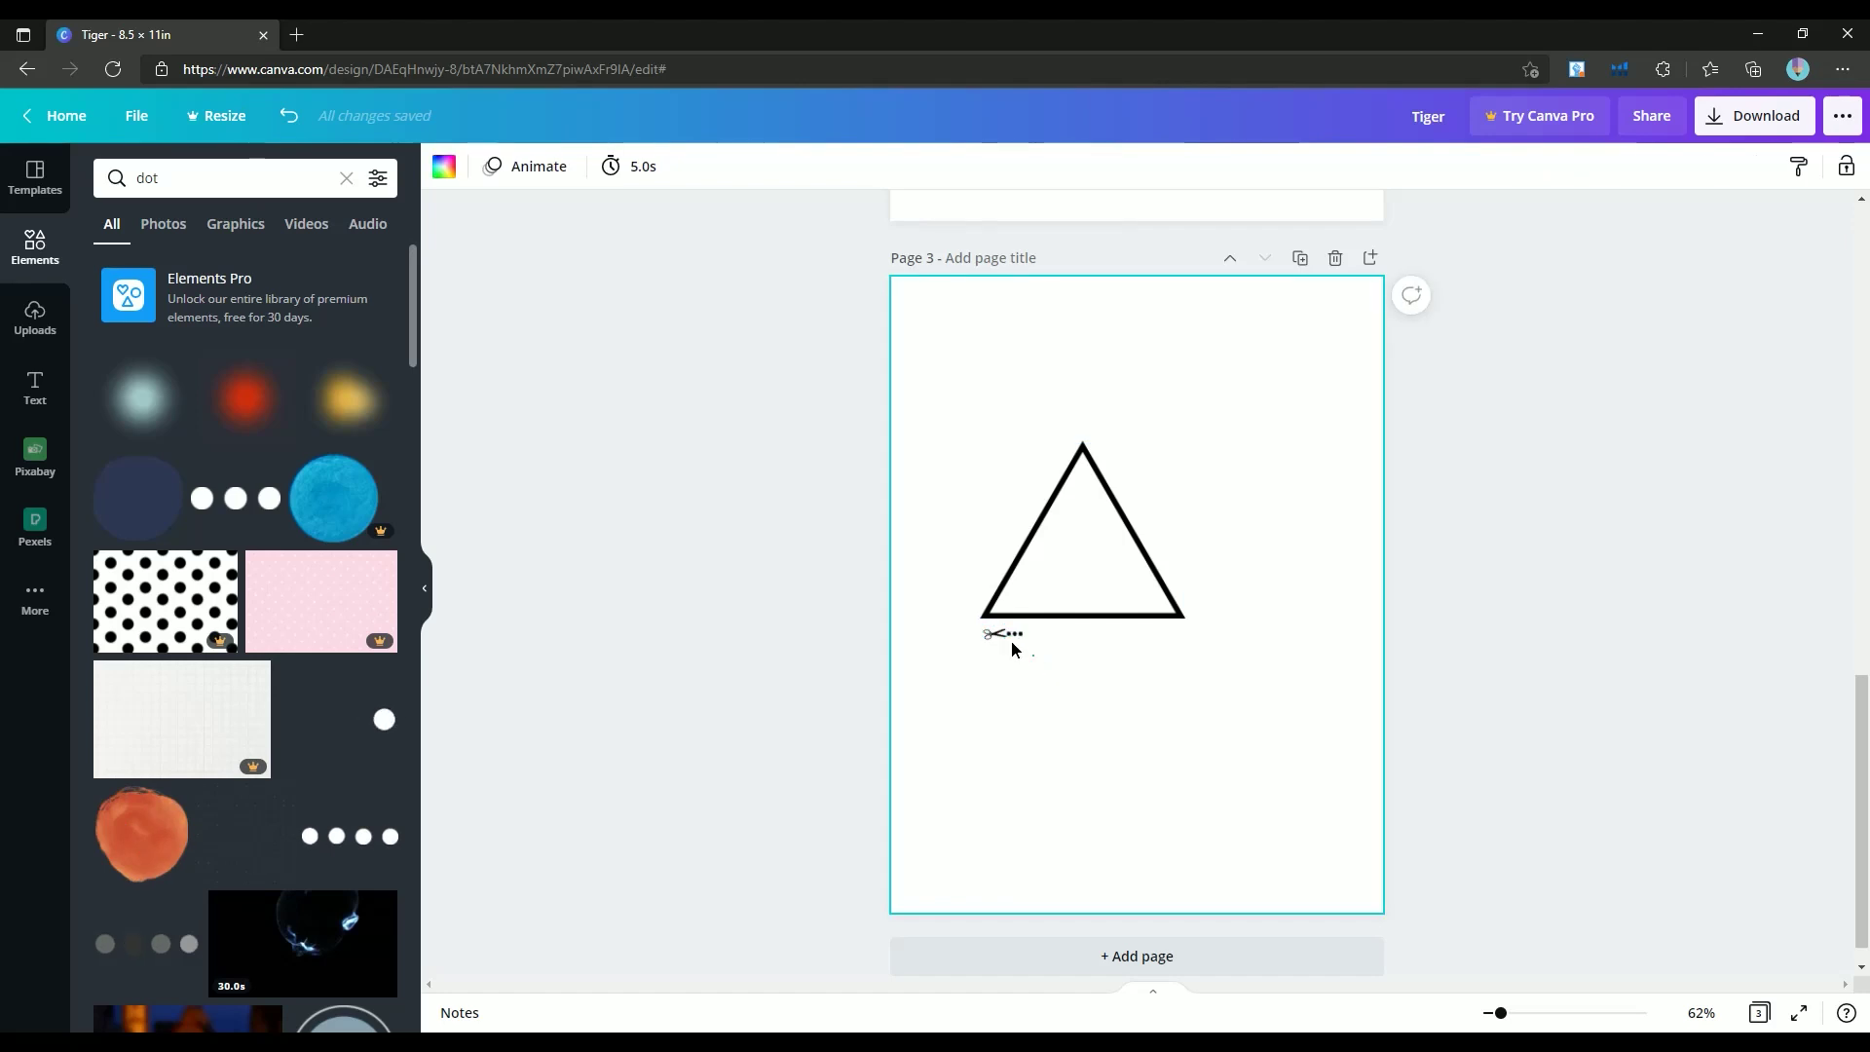
click(1011, 638)
drag(1148, 633, 1206, 631)
drag(1076, 529, 1032, 417)
Duplicate the triangle twice, rotating copies to left and right, and centre the top one
key(ctrl+d)
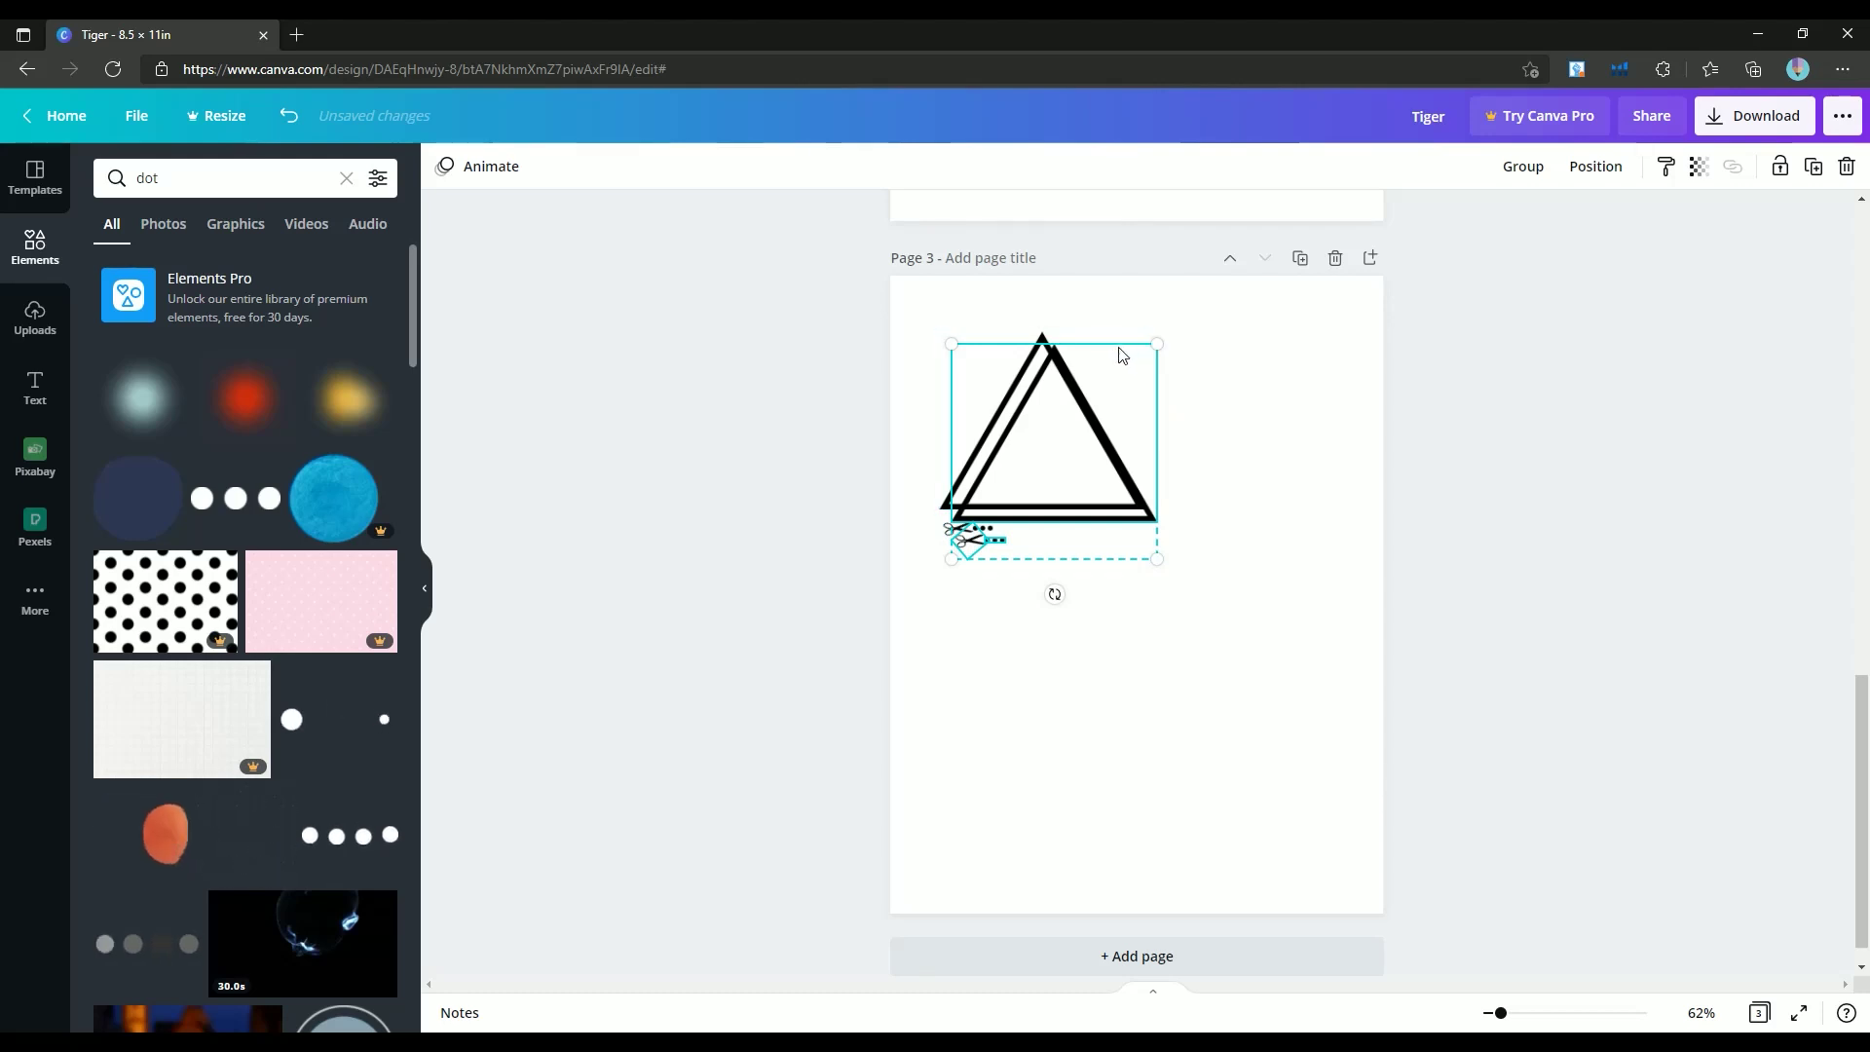
drag(1121, 355, 1211, 706)
drag(1126, 860, 967, 722)
drag(1136, 655, 1033, 614)
key(ctrl+d)
drag(1008, 799, 1257, 405)
click(863, 371)
click(1091, 512)
drag(1091, 511, 1147, 497)
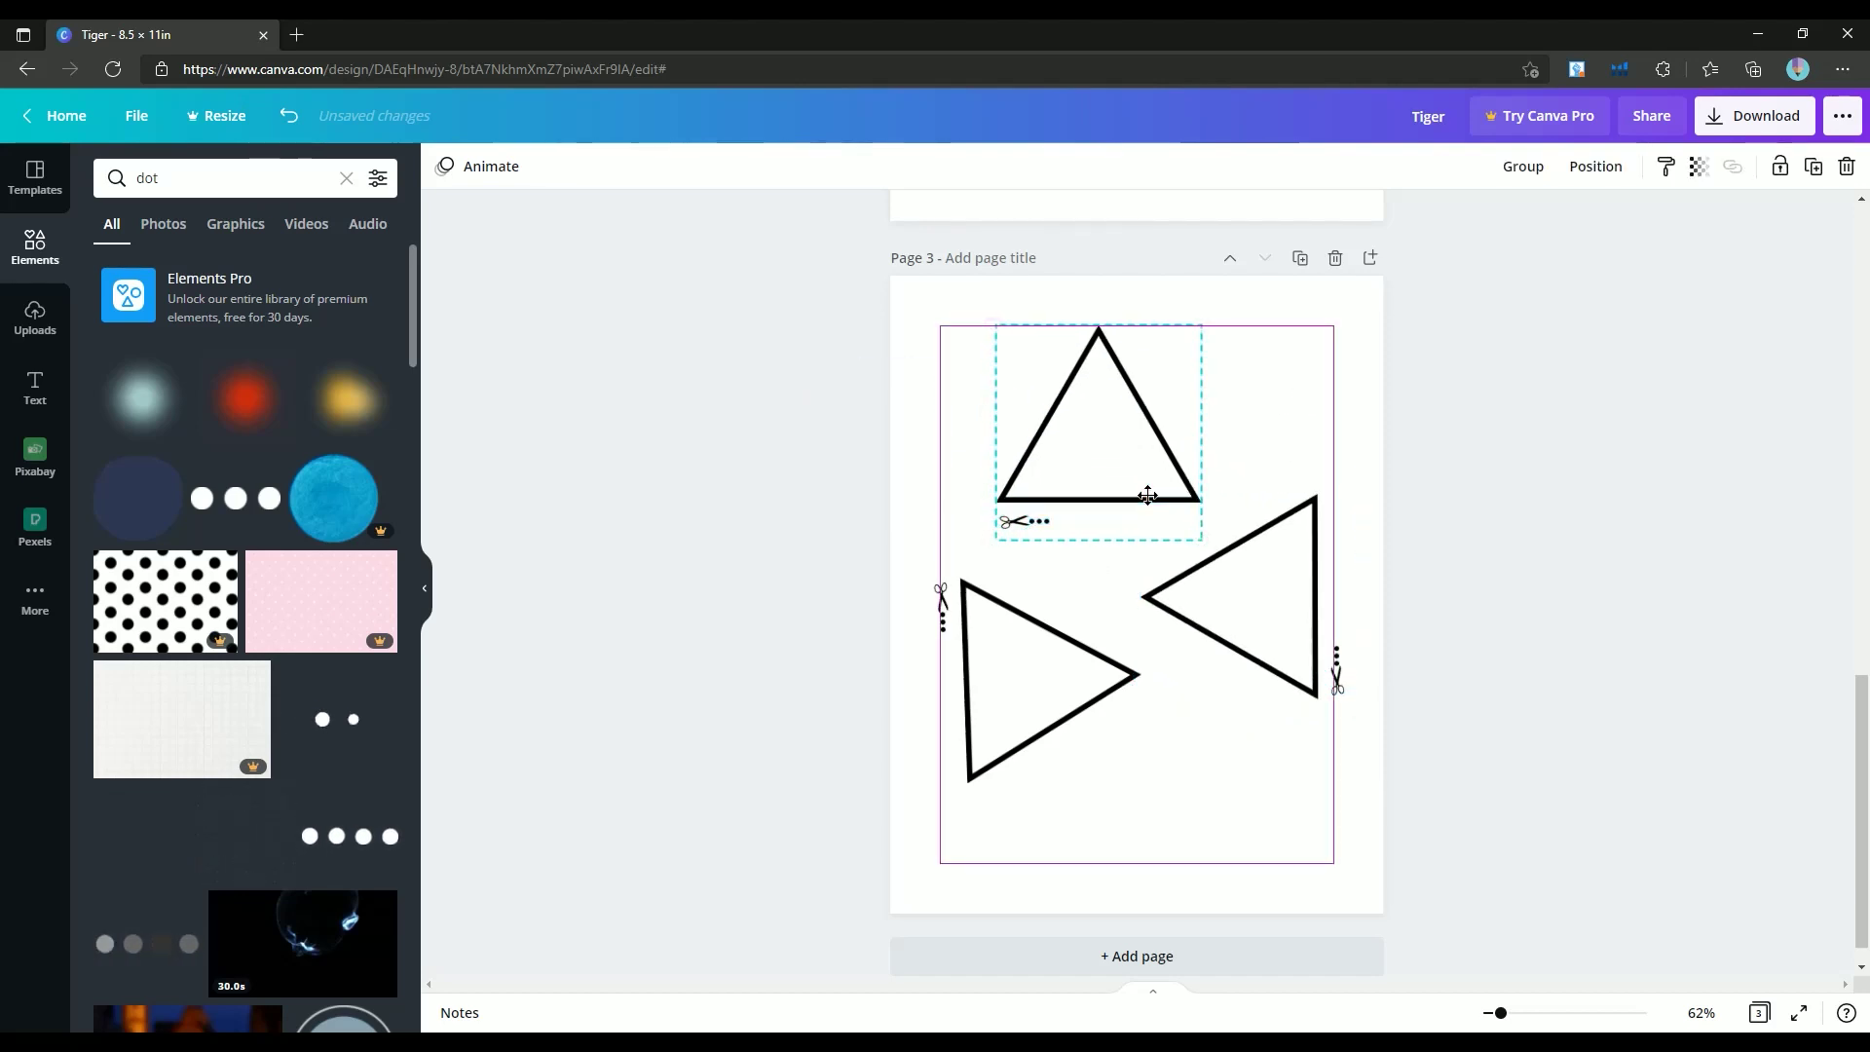
click(1541, 747)
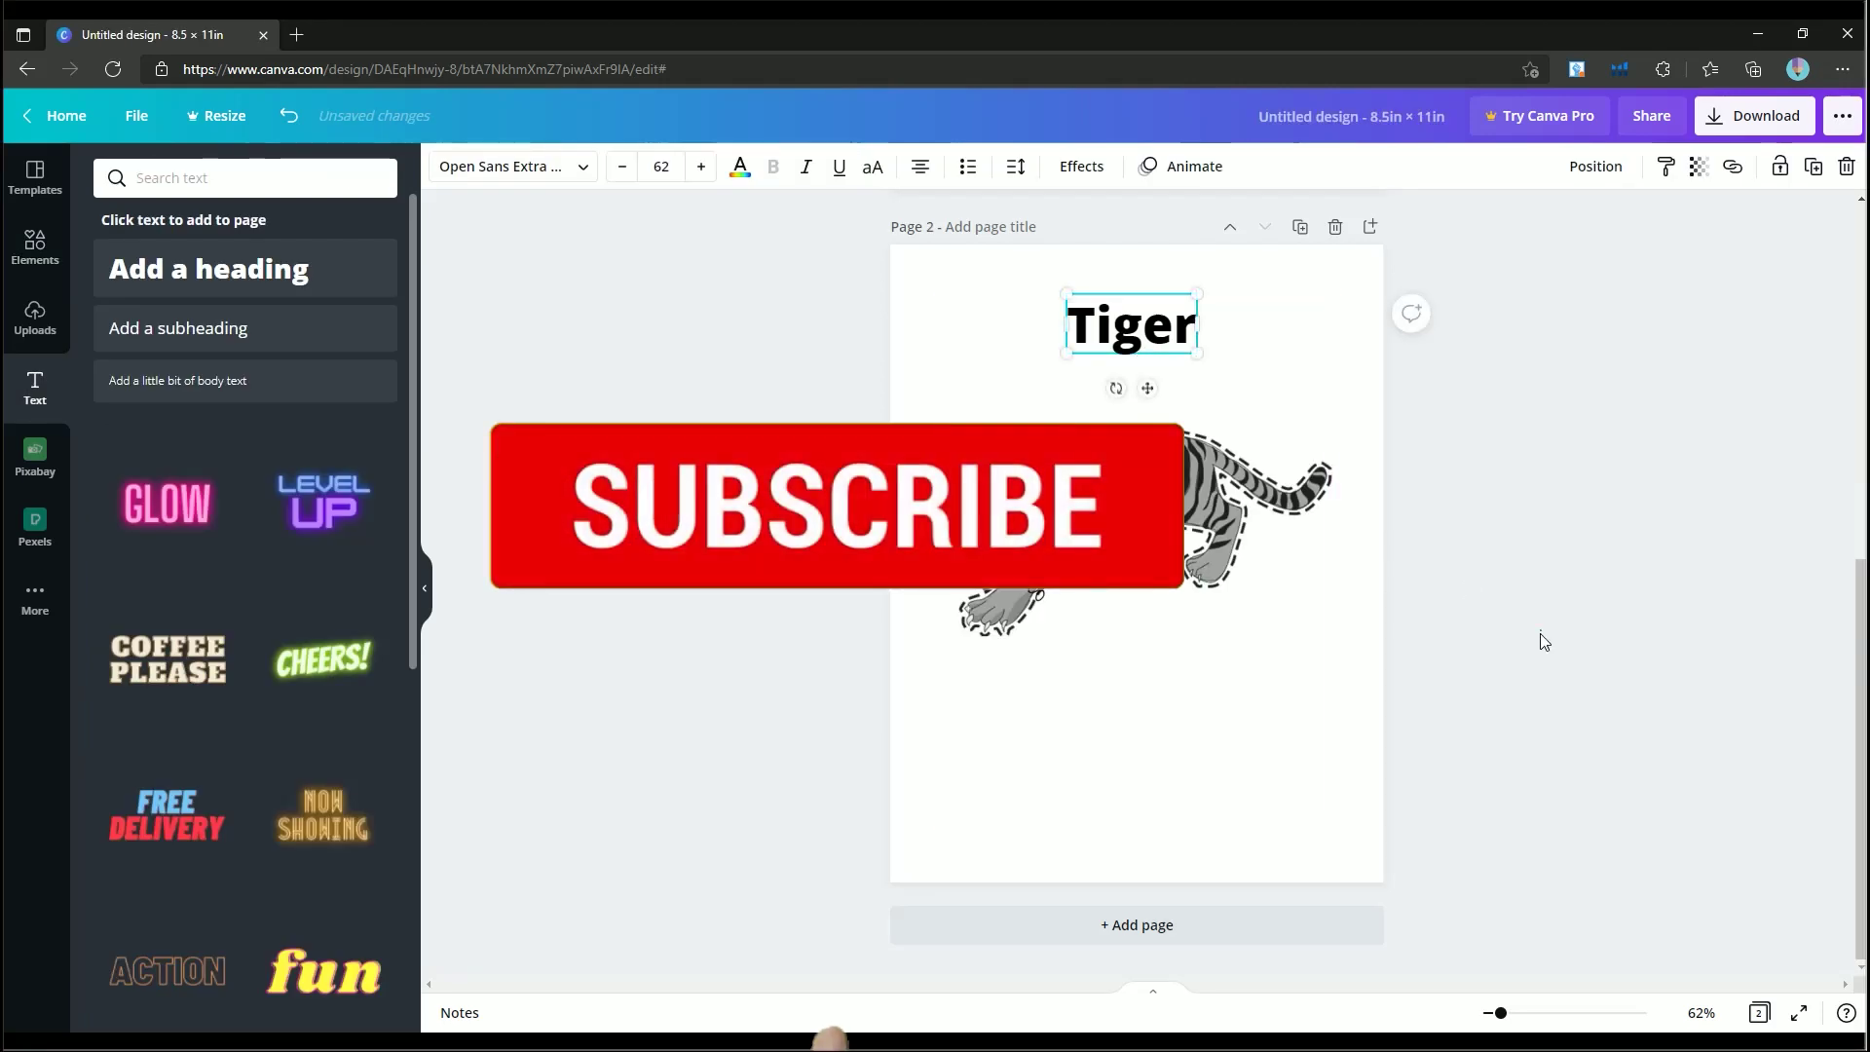
Back on page 2, move the tiger picture slightly lower
click(1541, 641)
click(1150, 526)
drag(1149, 526, 1161, 594)
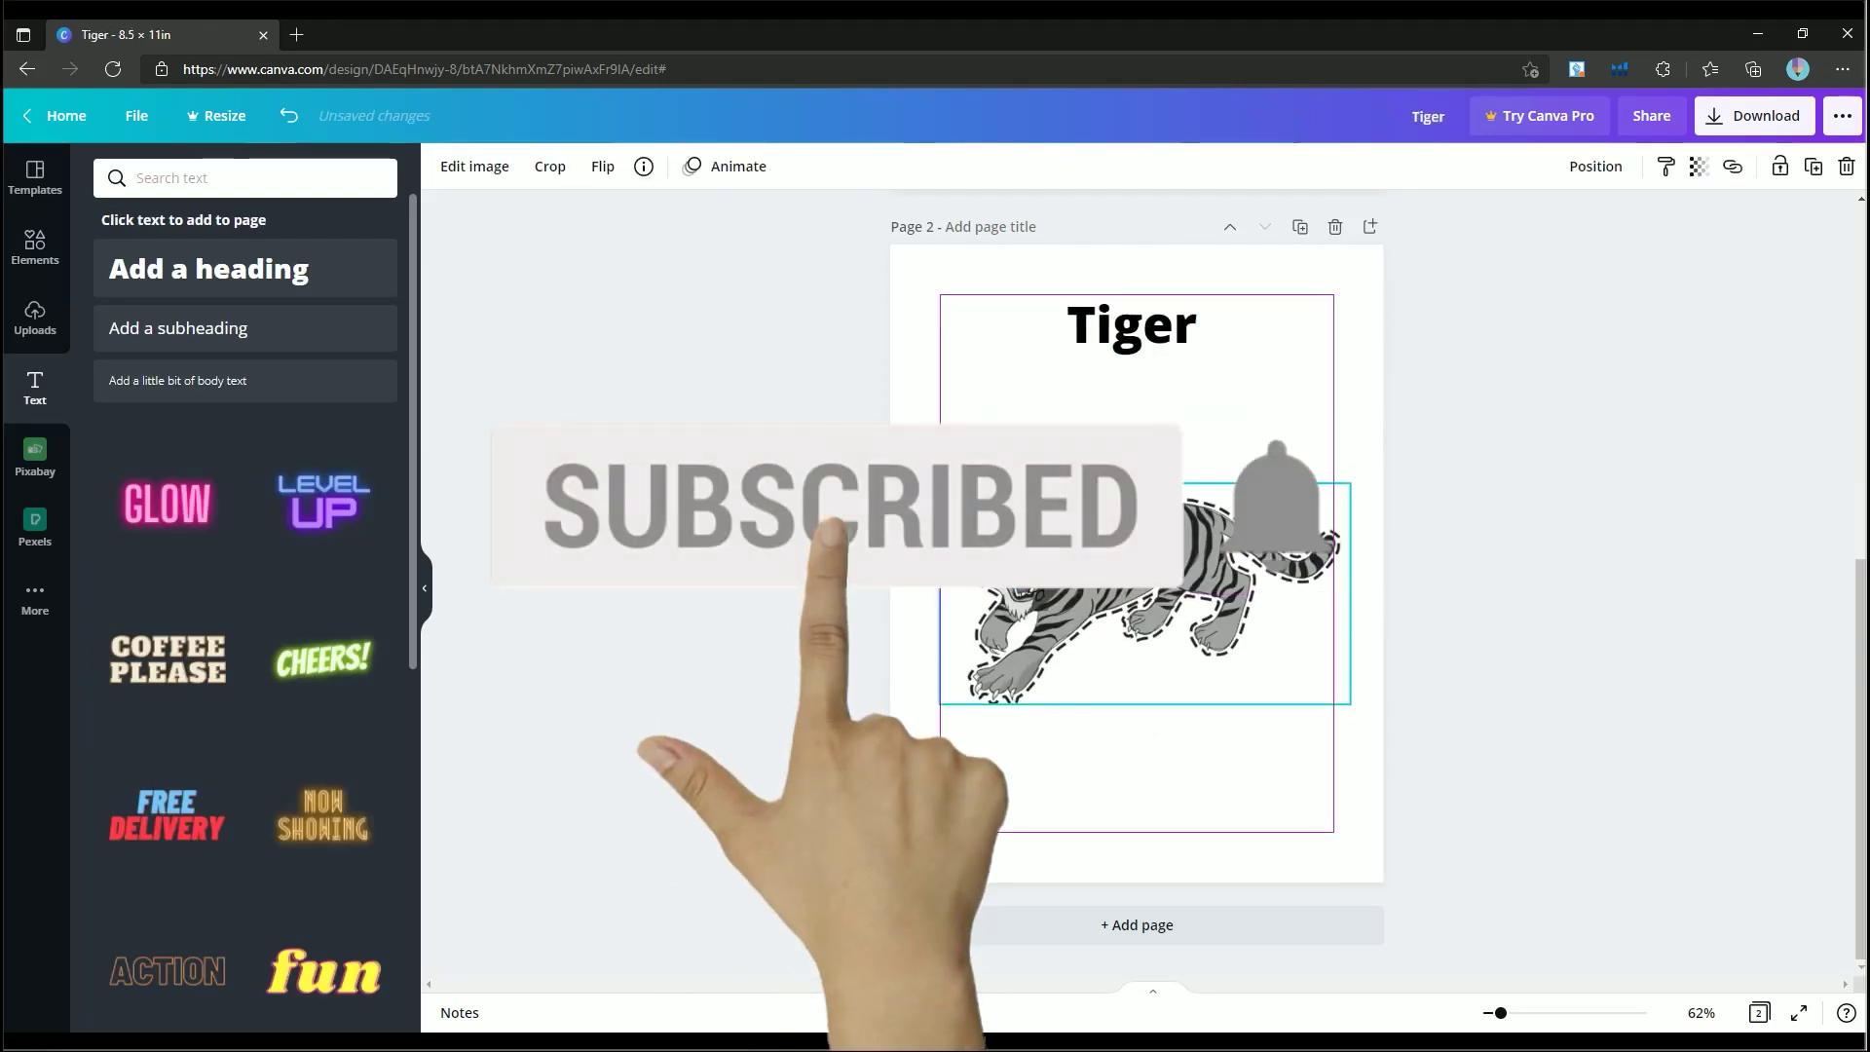